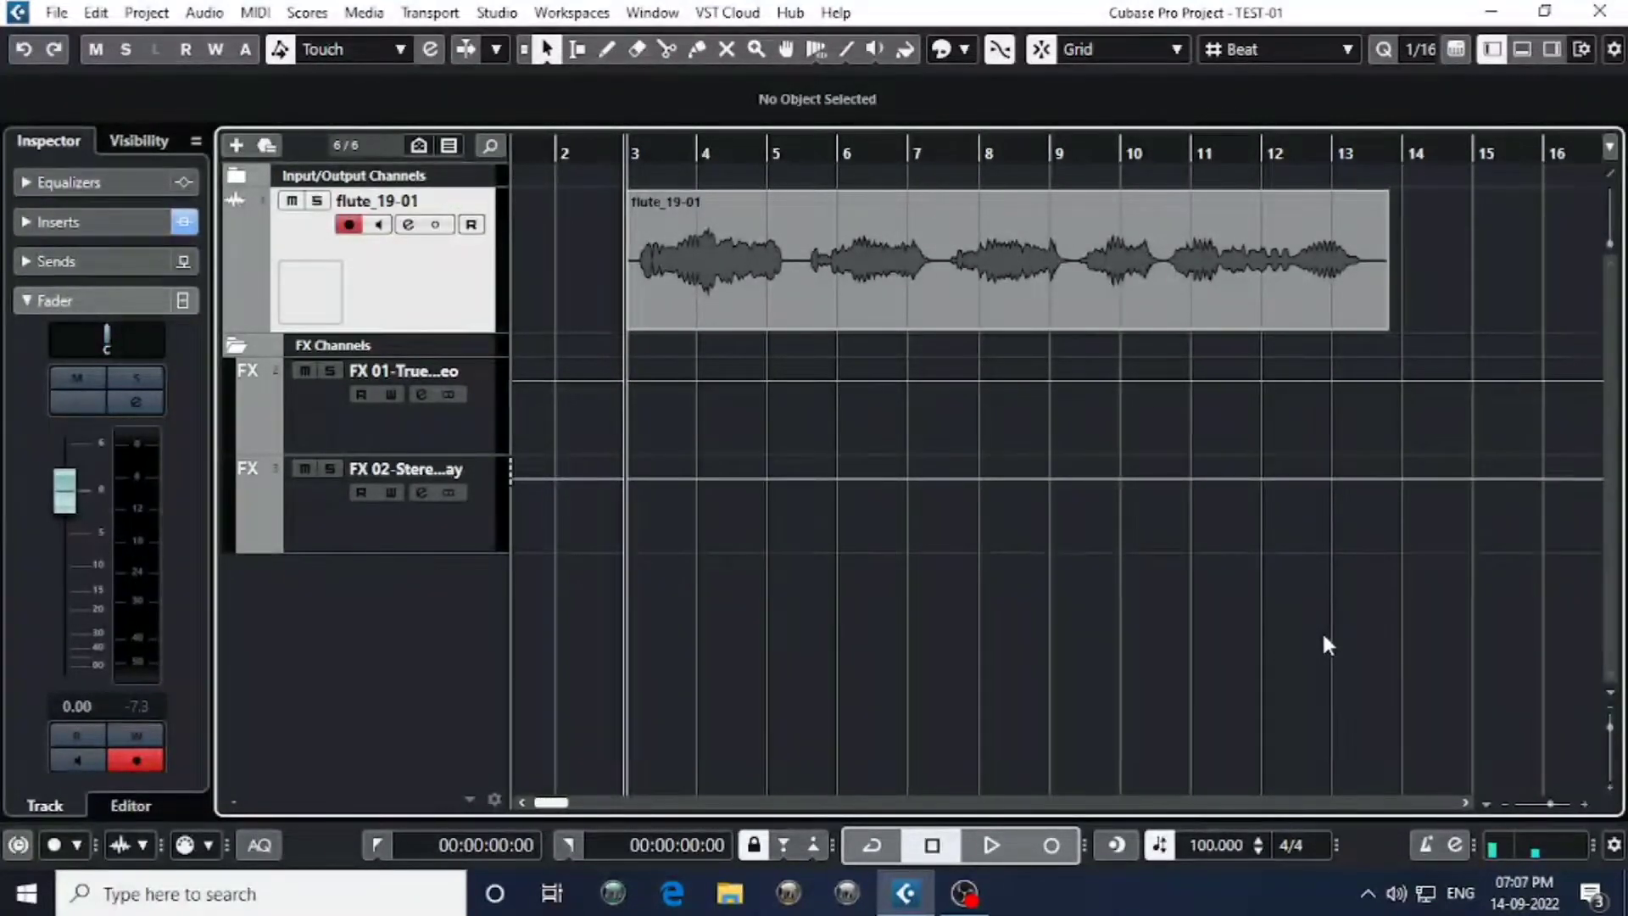
Open the channel settings of the flute_19-01 track, view the GoliathV2 insert's interface, and close the plugin window.
click(407, 226)
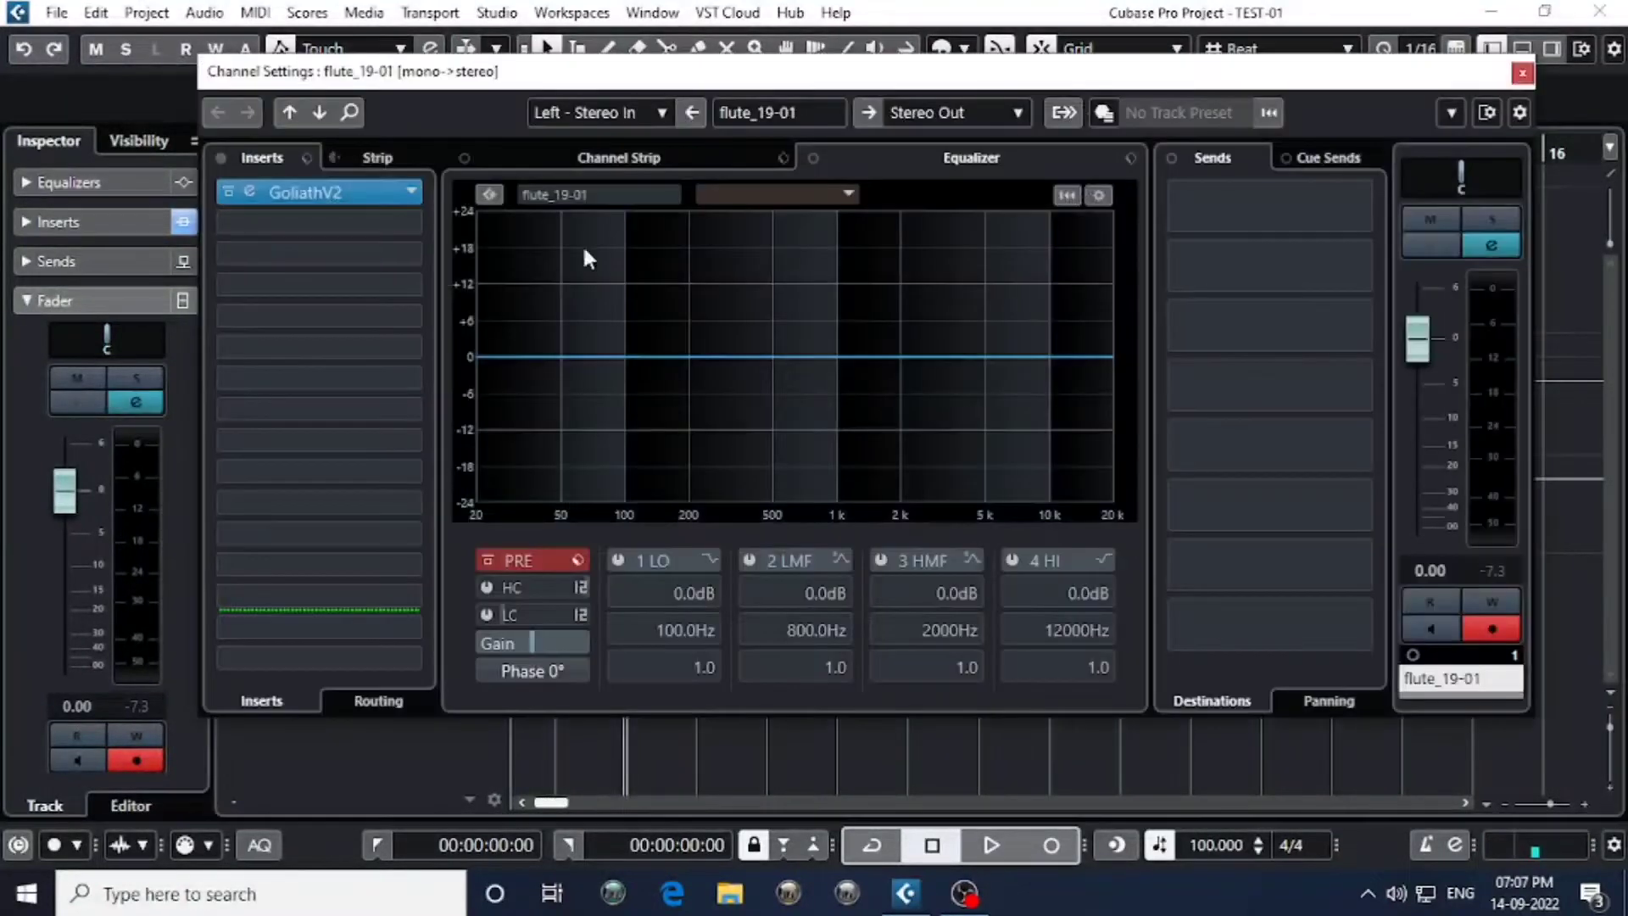
click(250, 195)
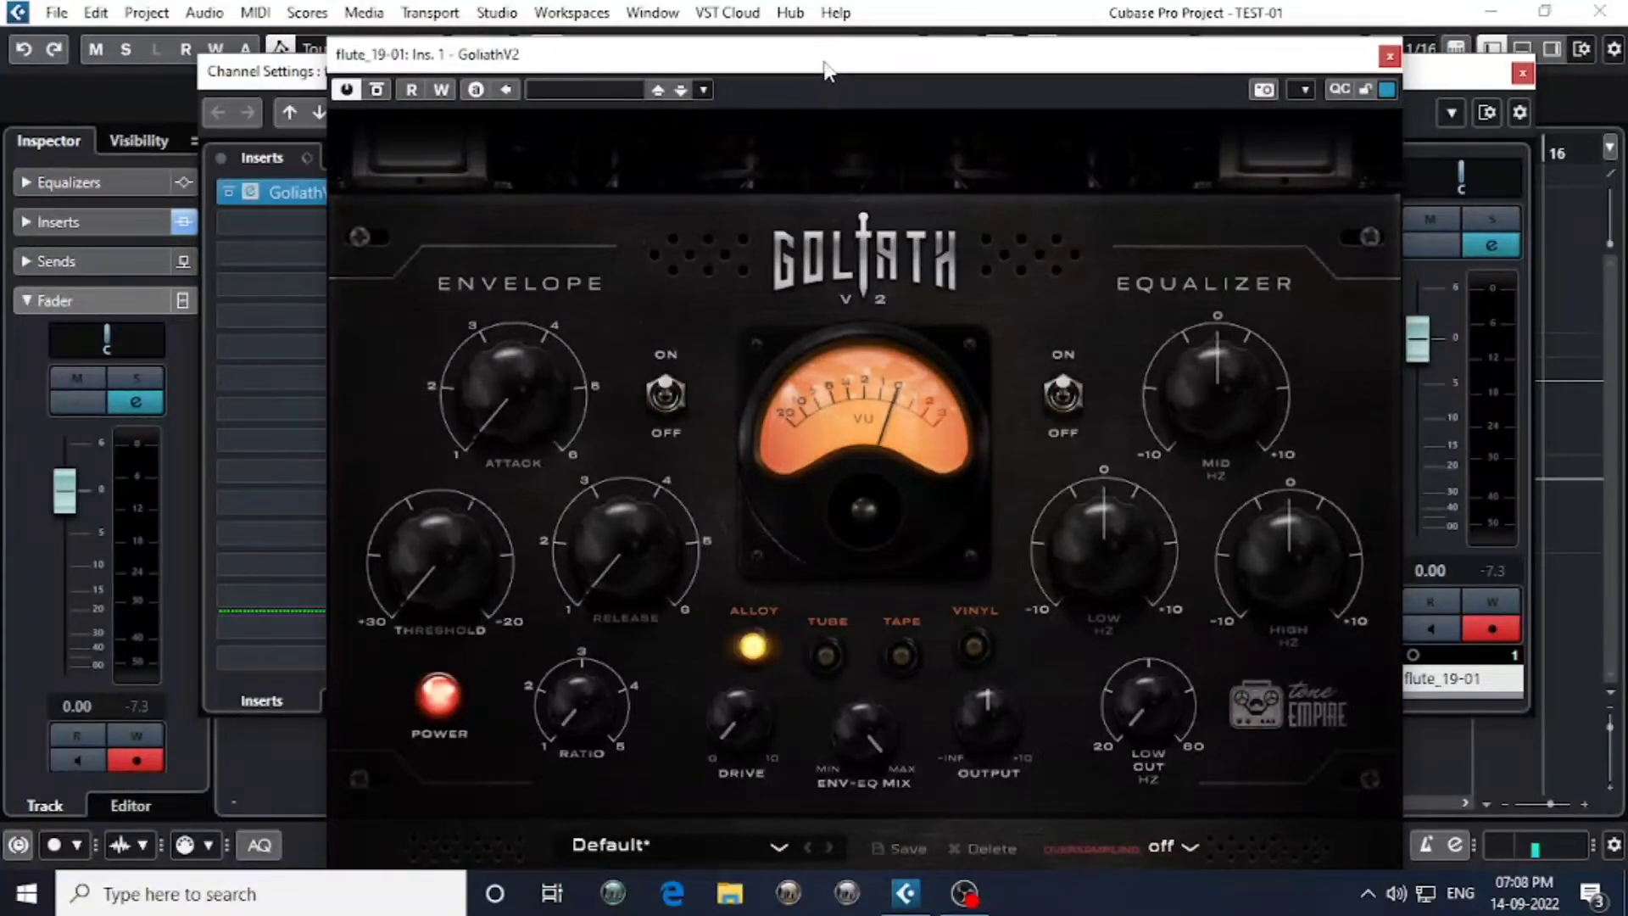
drag(825, 70, 812, 55)
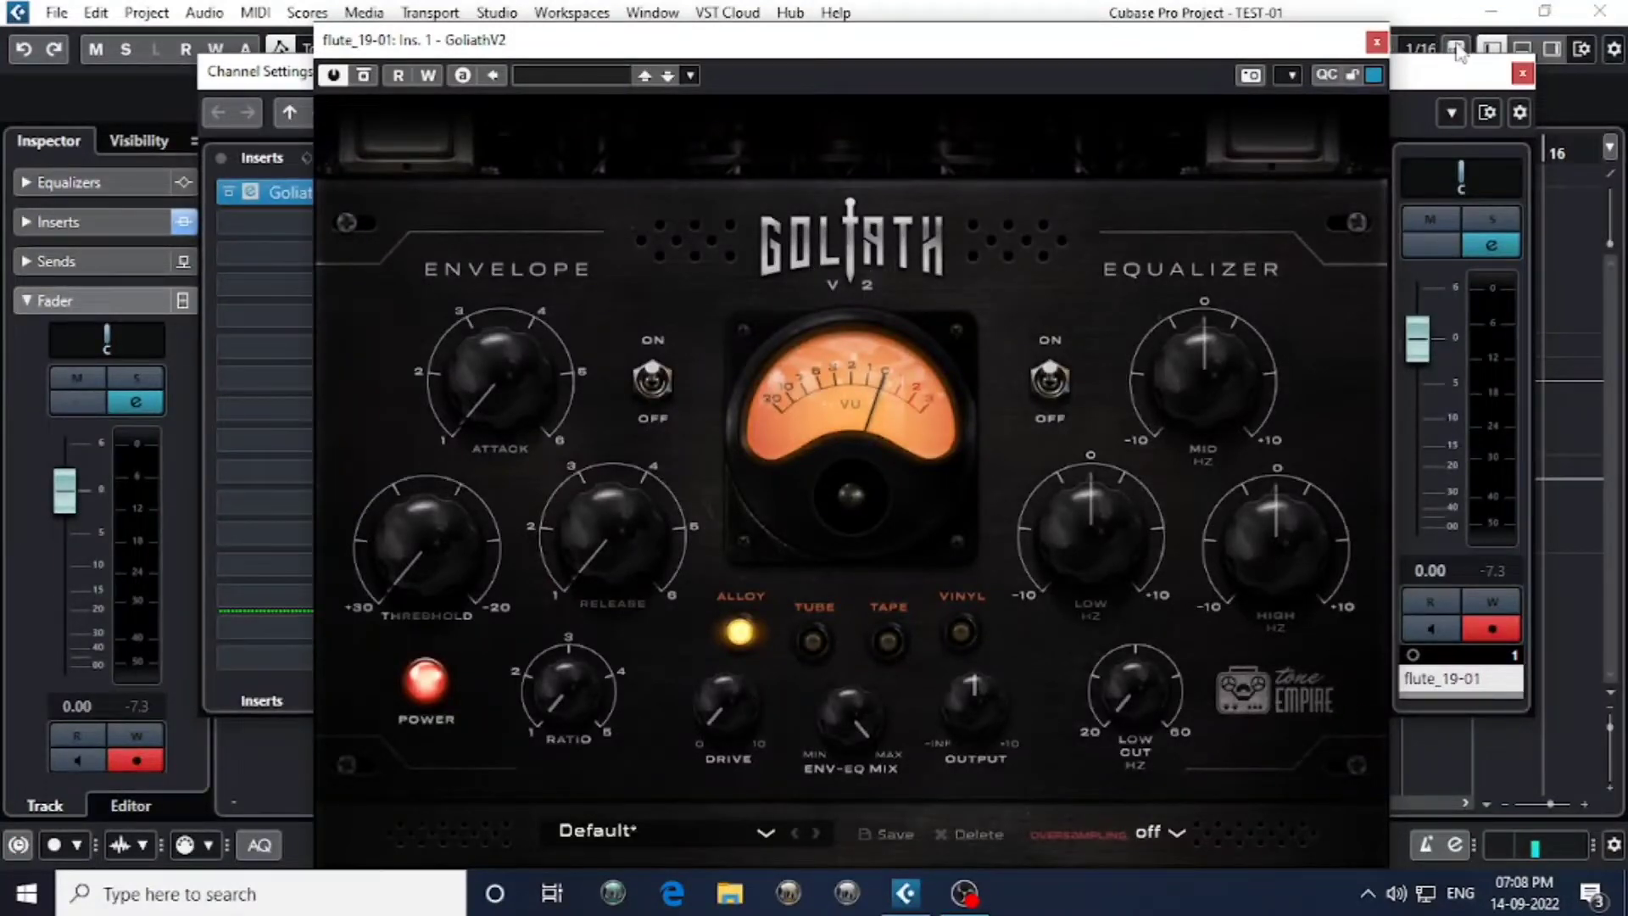
click(1376, 42)
Load AudioTrack Stereo from the Channel Strip category into the second insert slot, view its controls, and close its window.
click(325, 225)
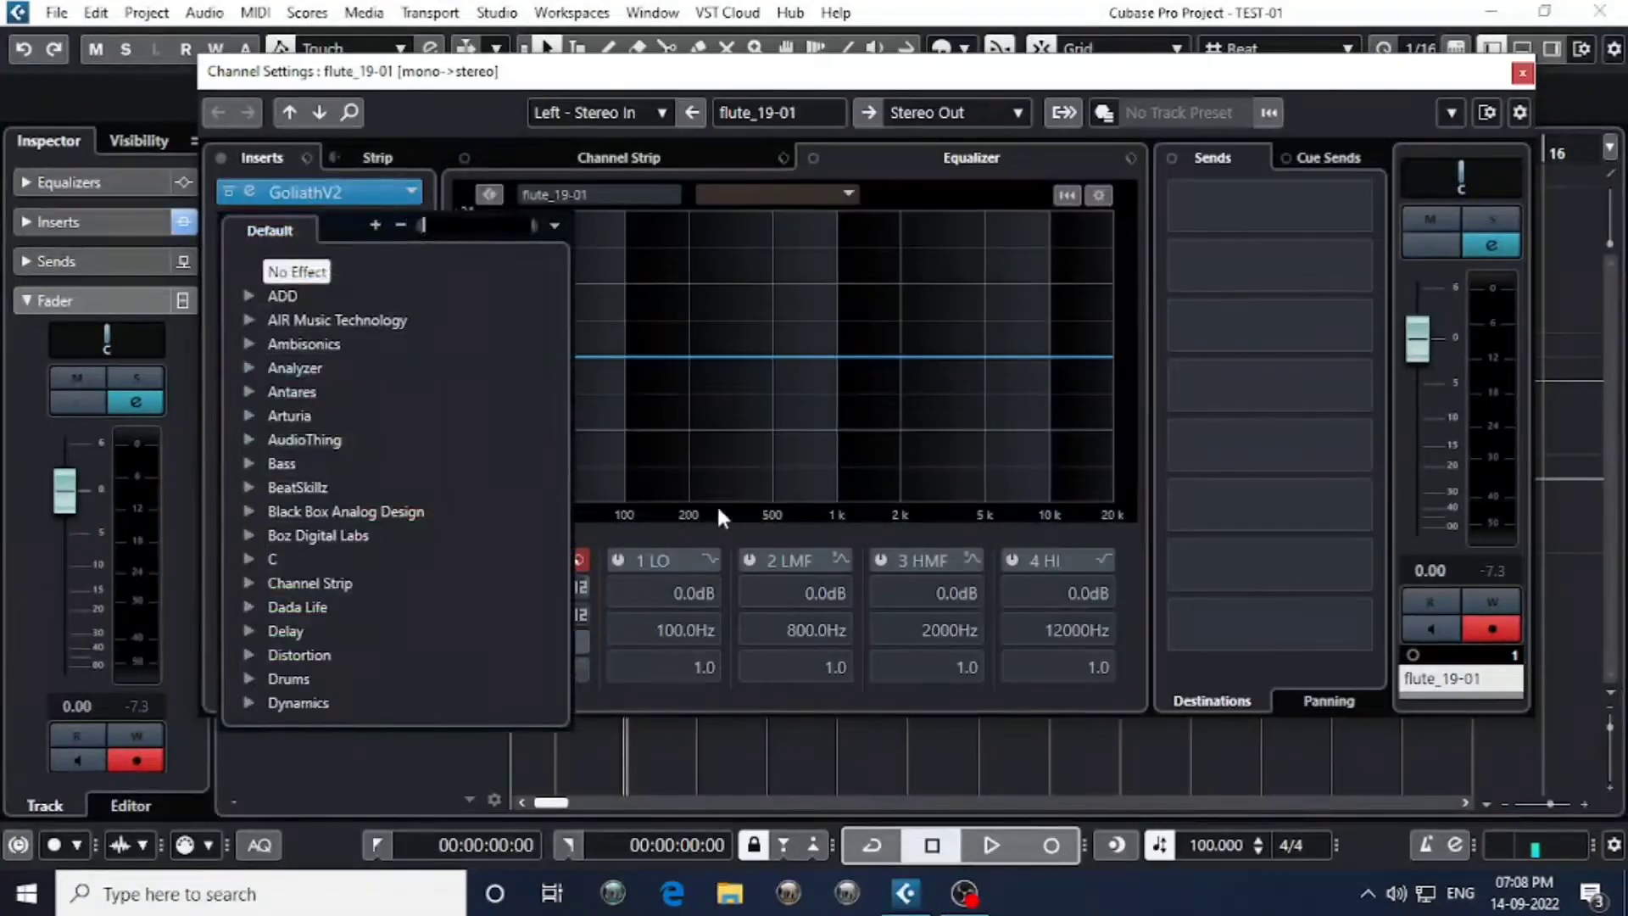
click(251, 582)
scroll(410, 577, down, 3)
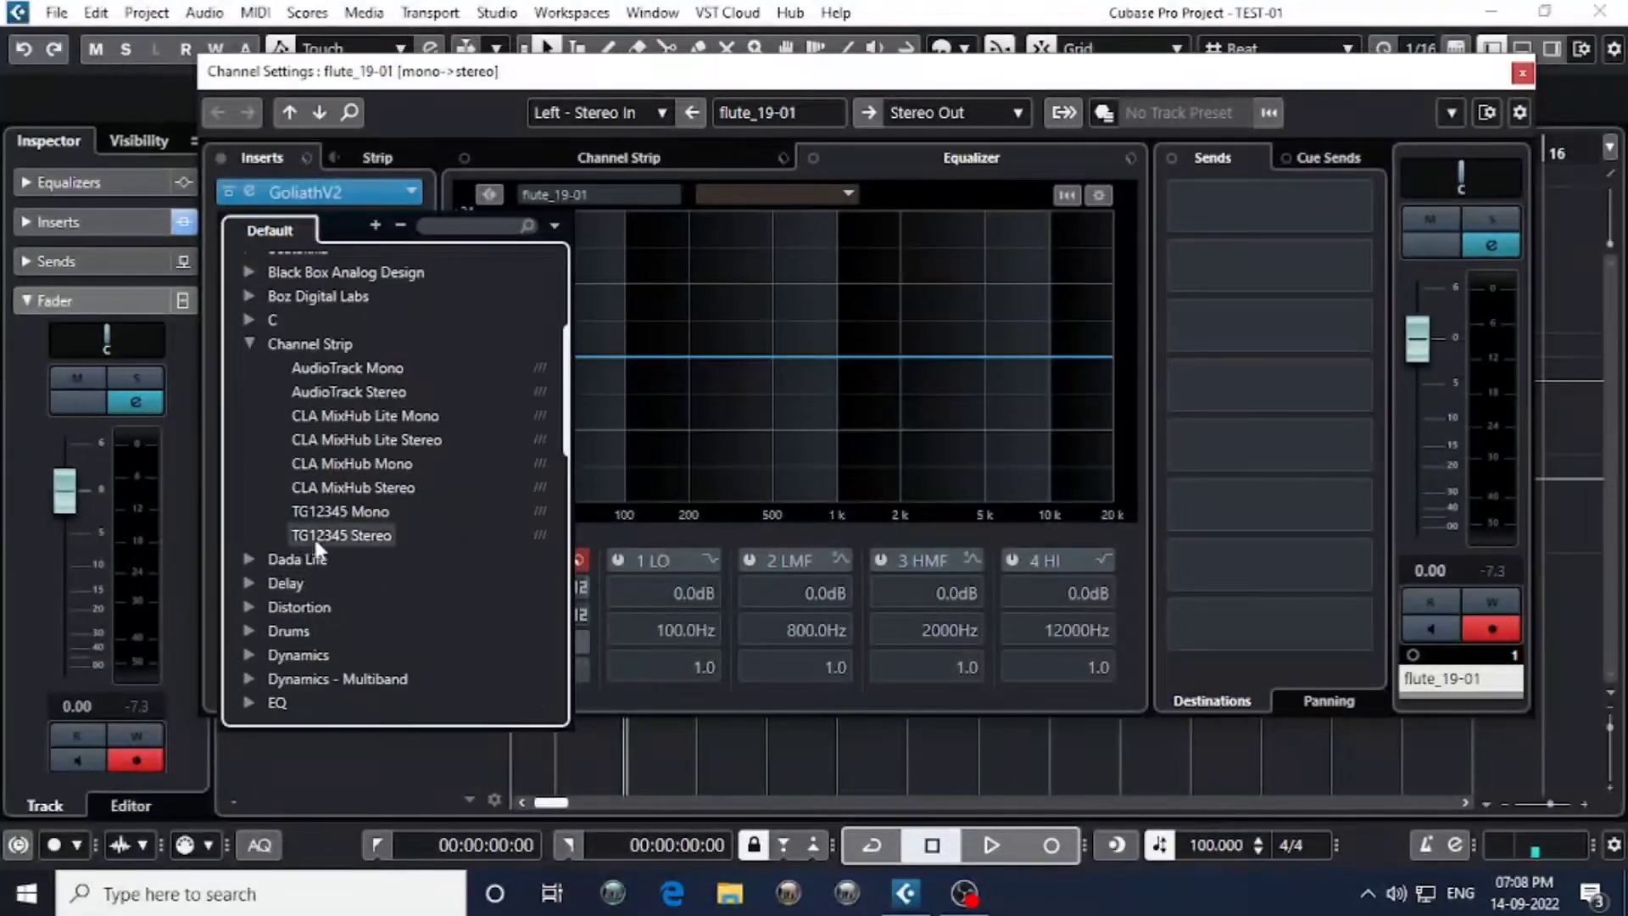
click(333, 393)
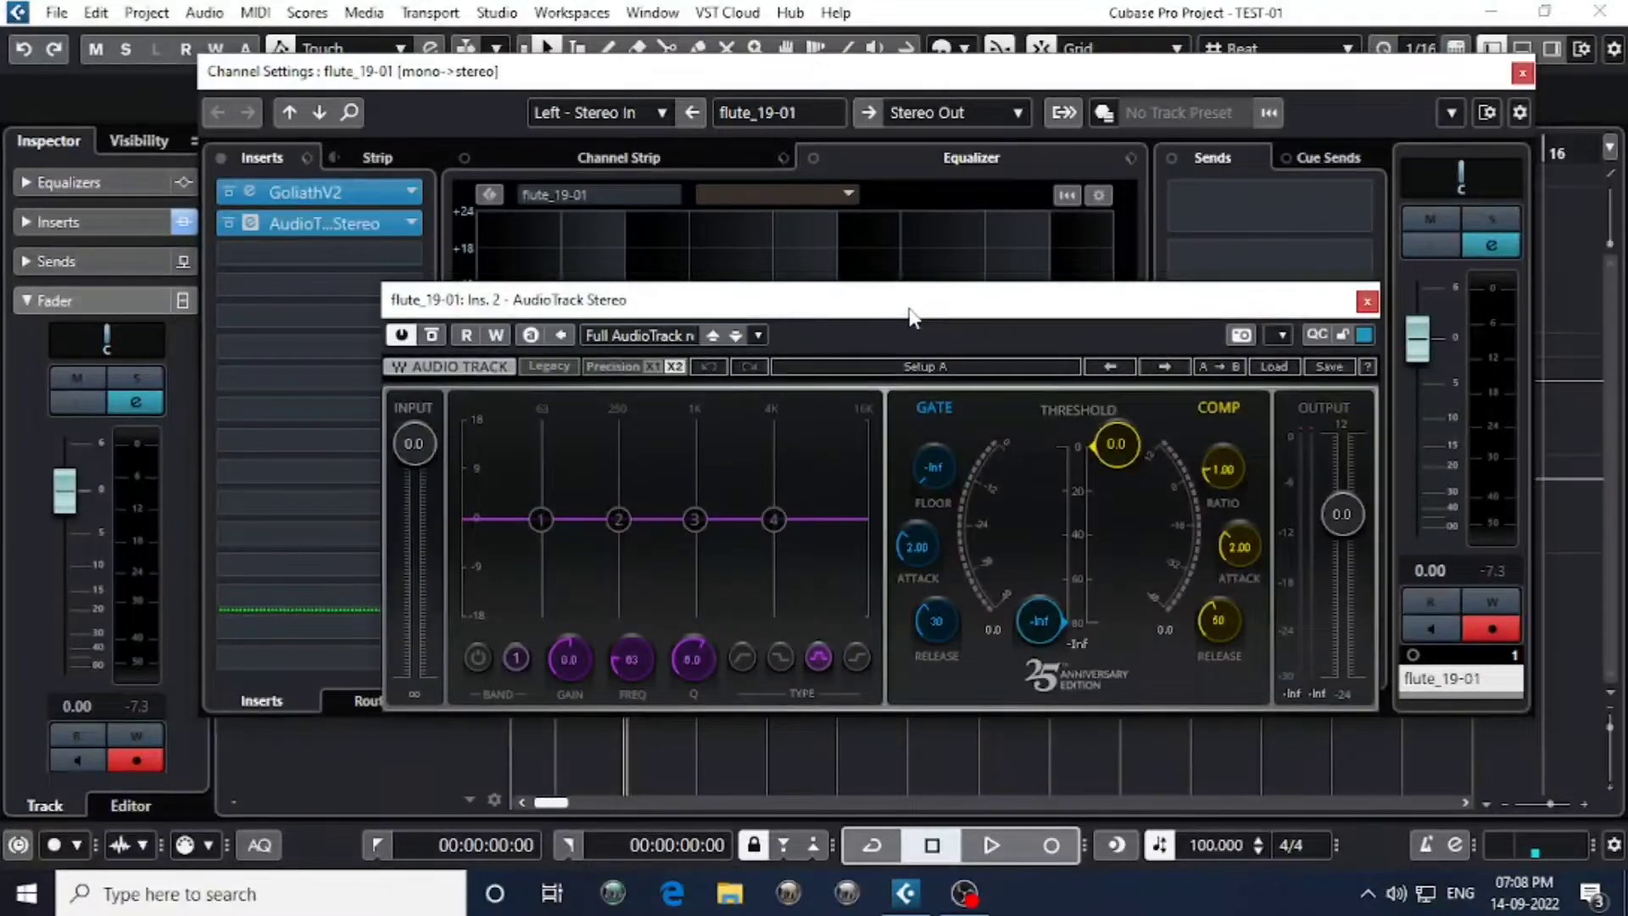
drag(913, 311, 898, 269)
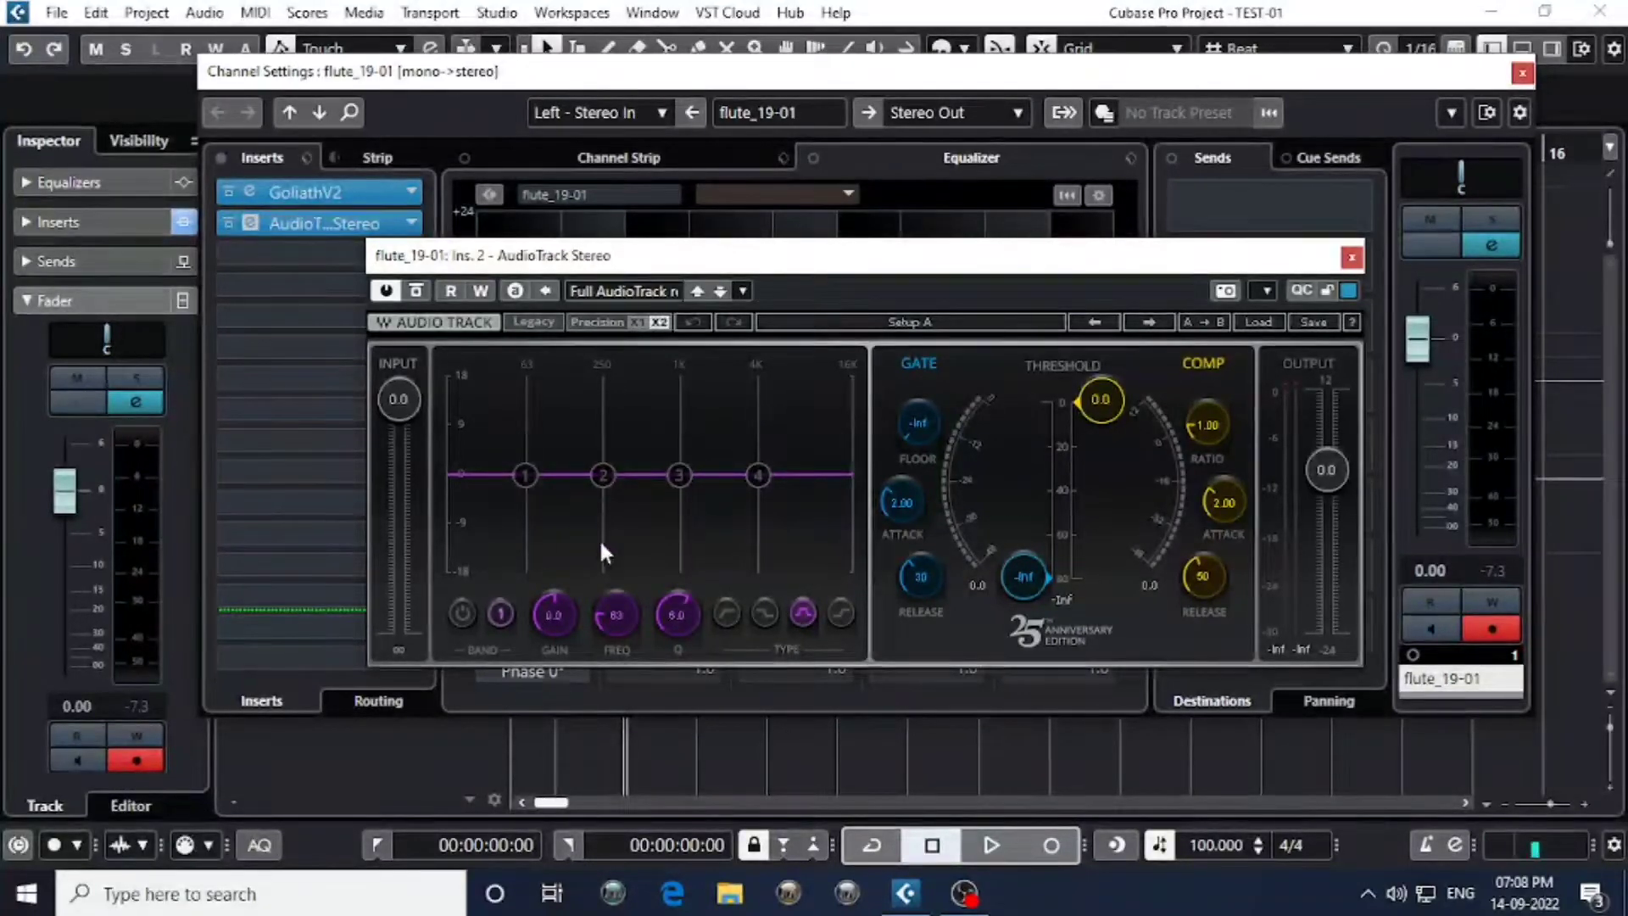
drag(814, 266, 760, 240)
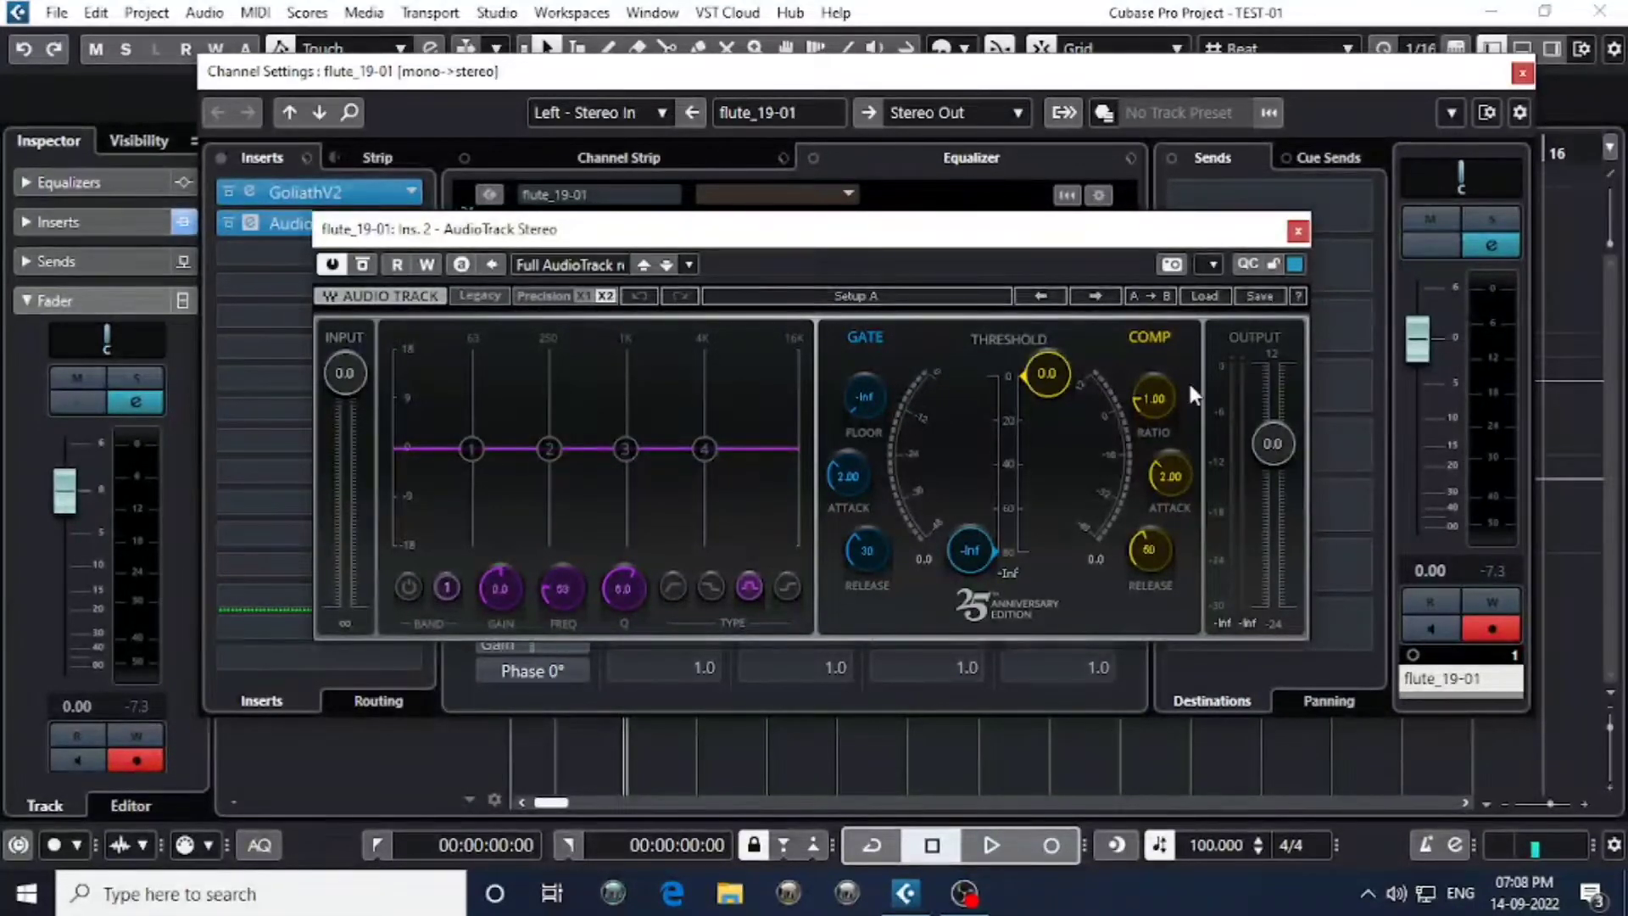
click(1297, 231)
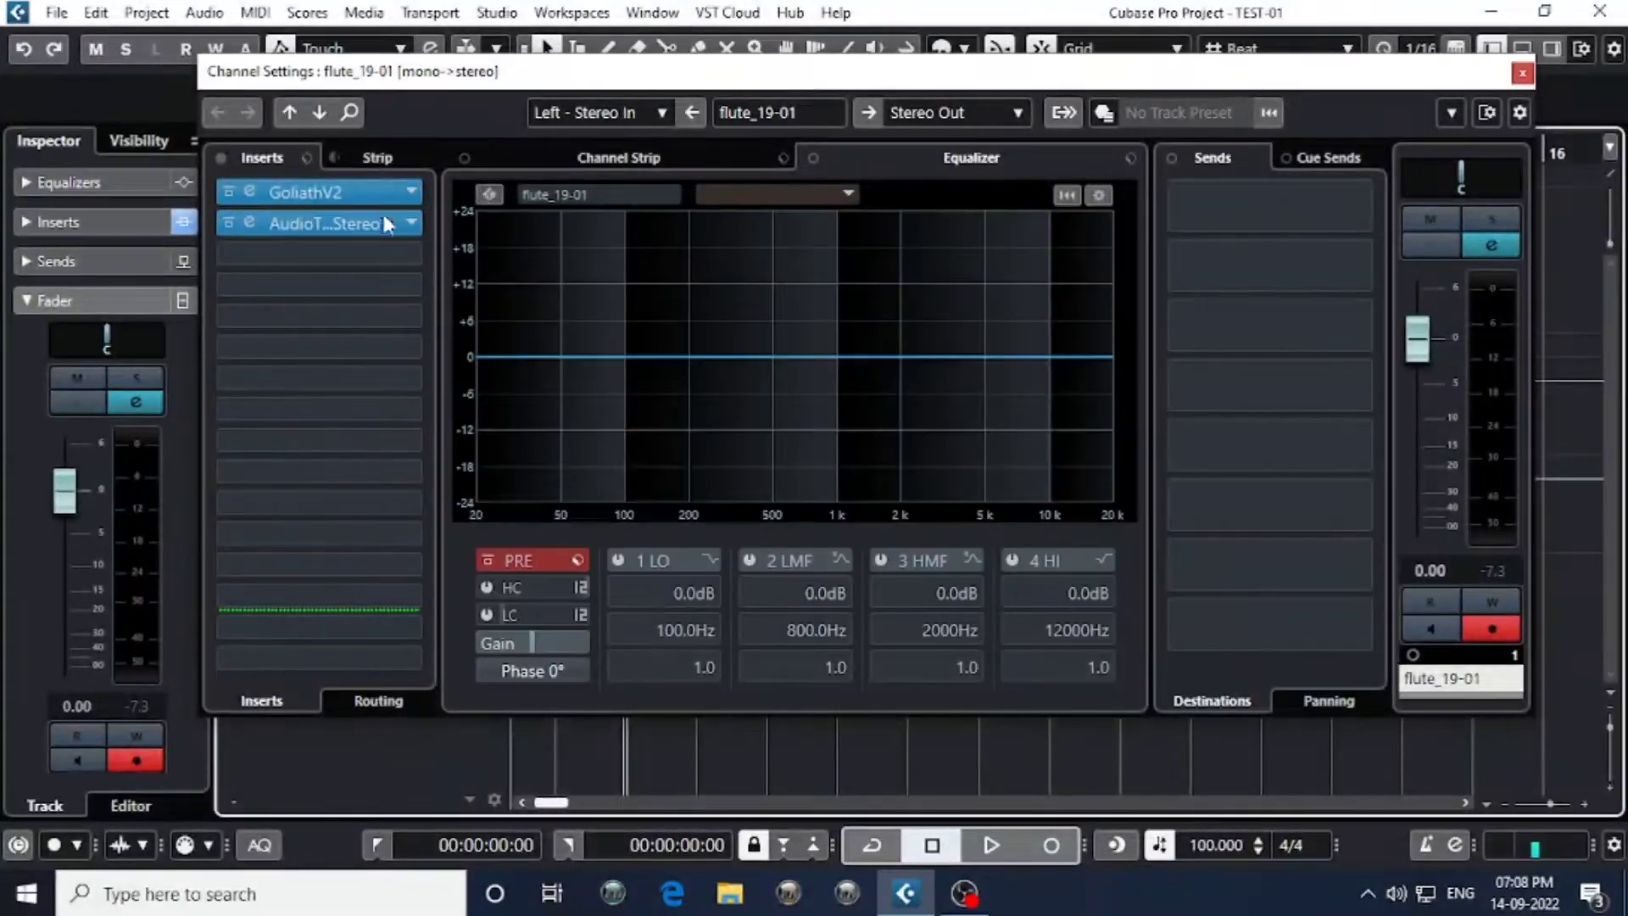
Reopen the GoliathV2 and AudioTrack Stereo insert windows to compare their EQ, gate and compressor controls.
click(250, 191)
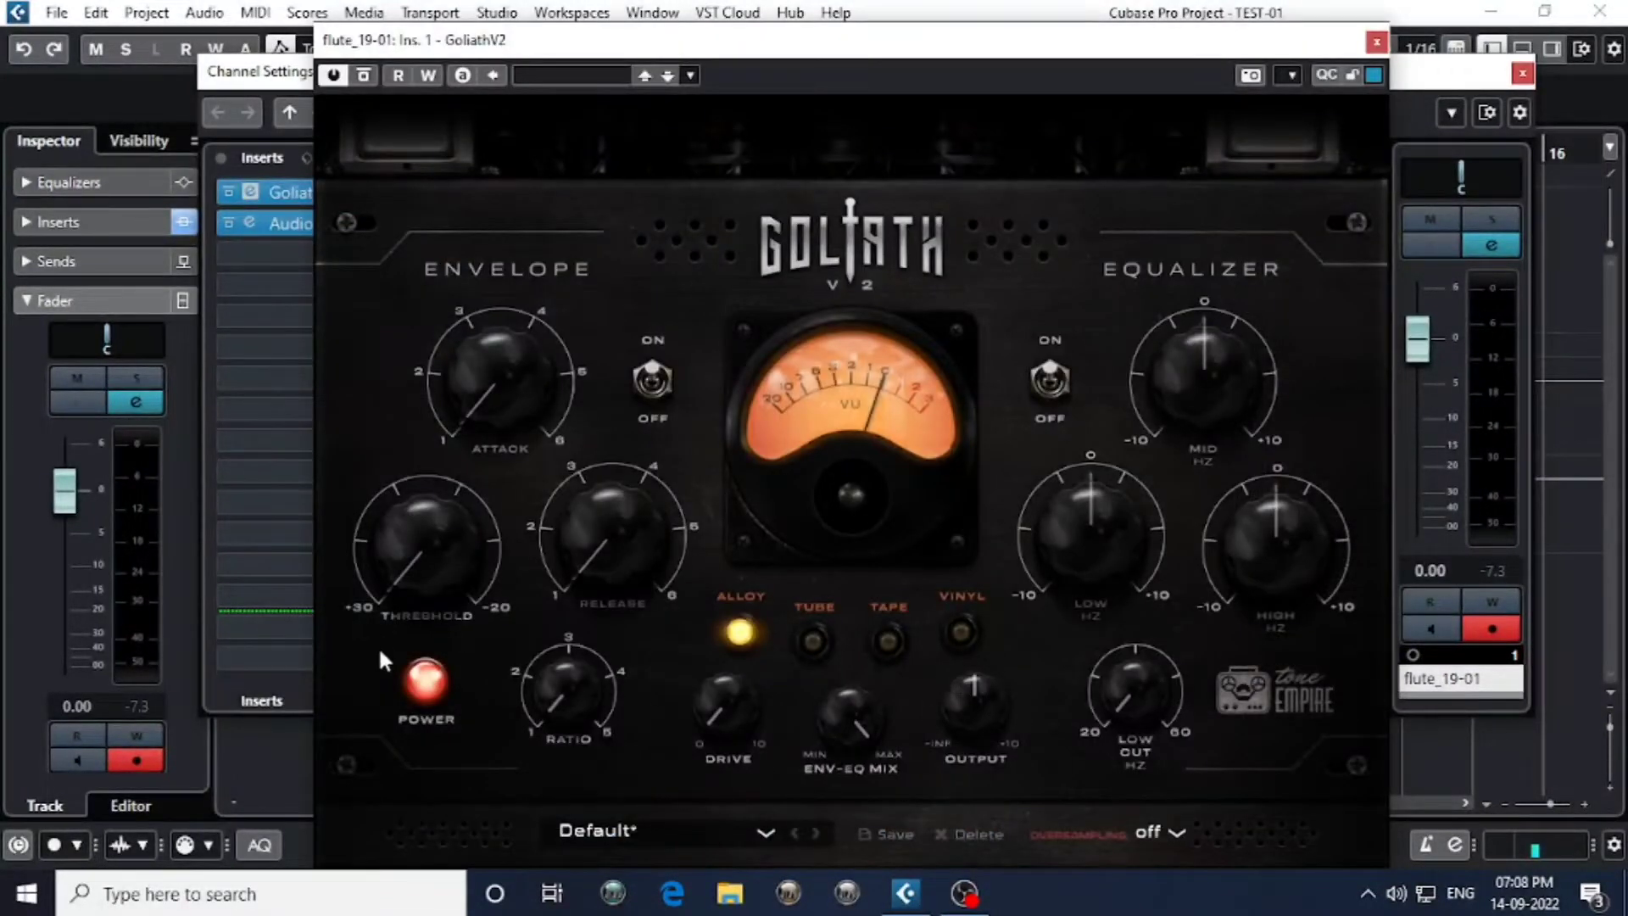
drag(691, 58, 915, 36)
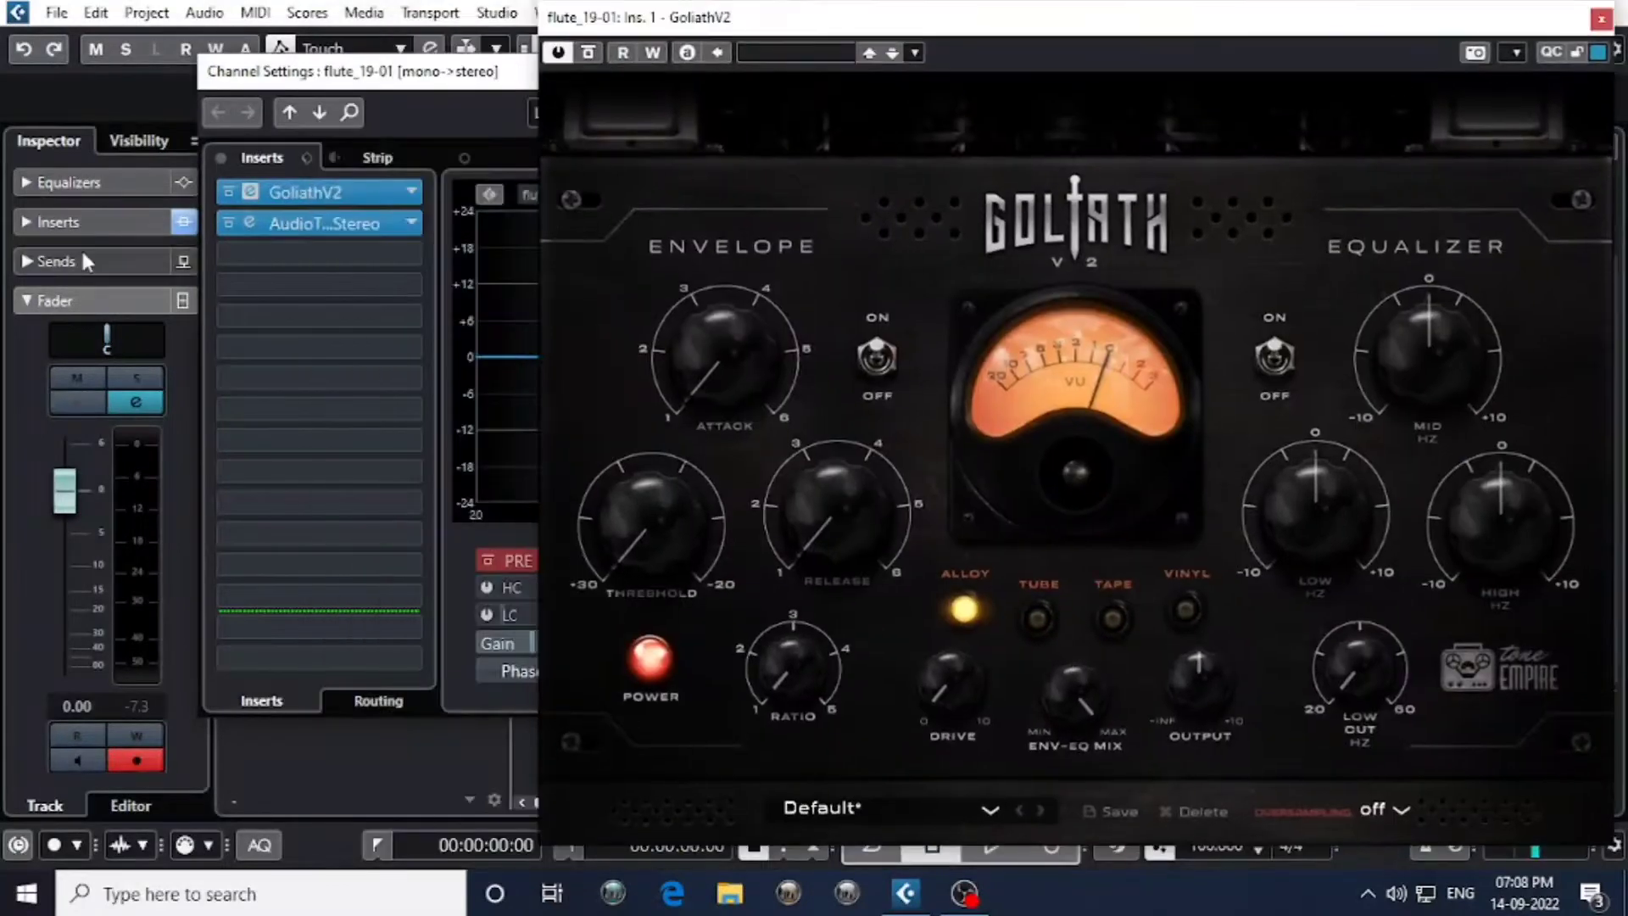
click(250, 223)
drag(918, 246, 836, 285)
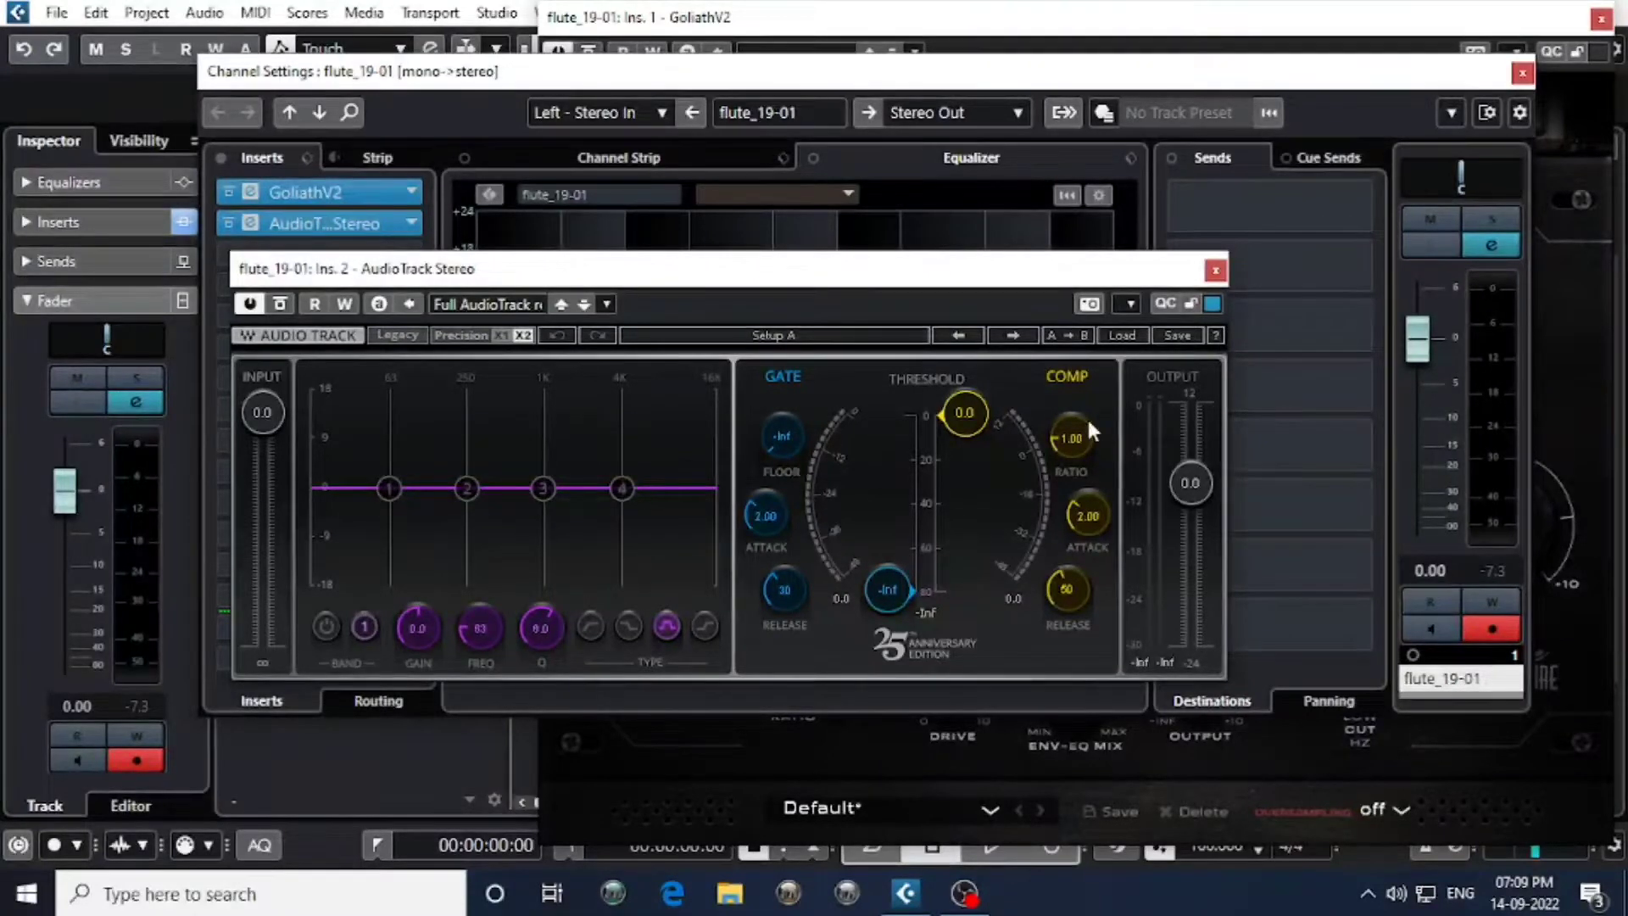
Bypass the AudioTrack Stereo insert and close its window and the channel settings, keeping GoliathV2 open.
click(1215, 272)
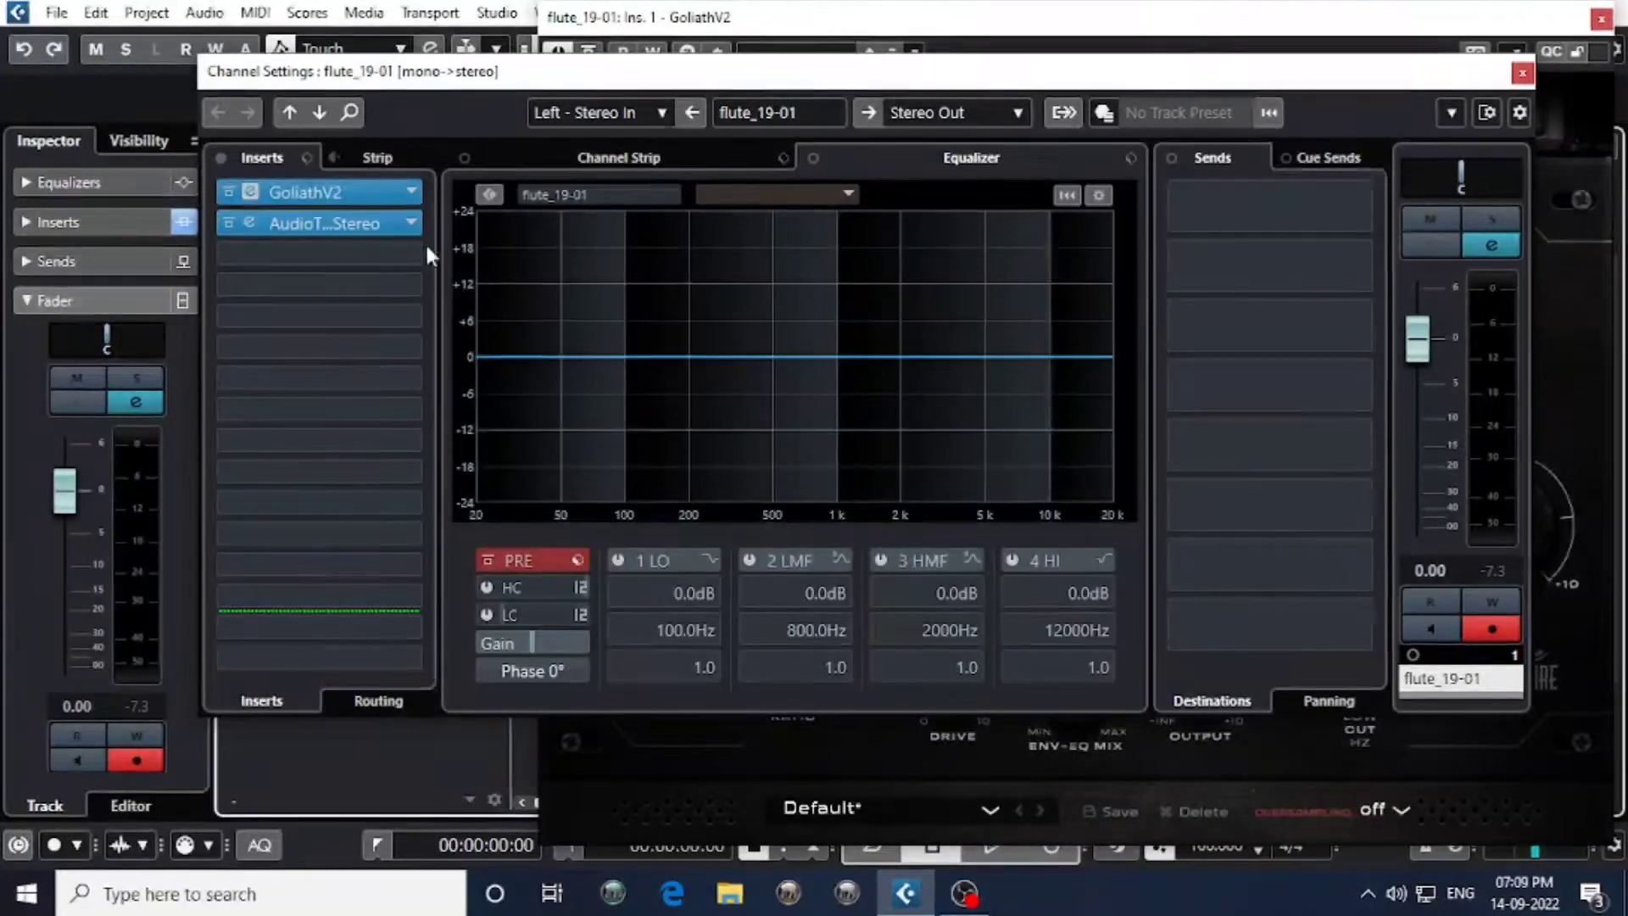
click(228, 223)
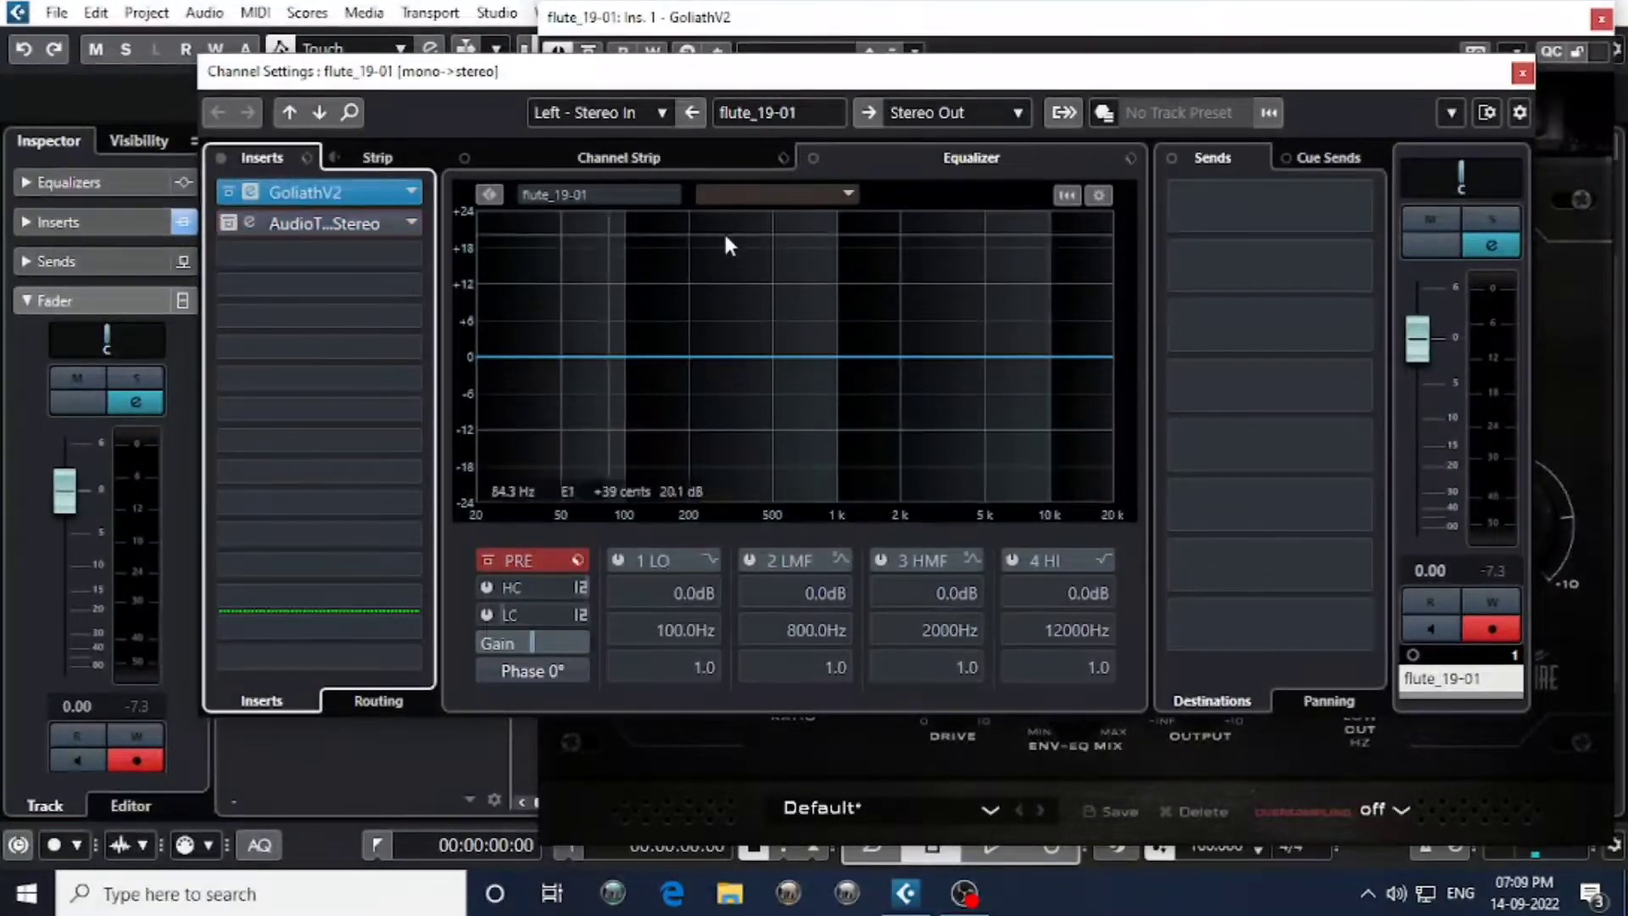
click(1522, 72)
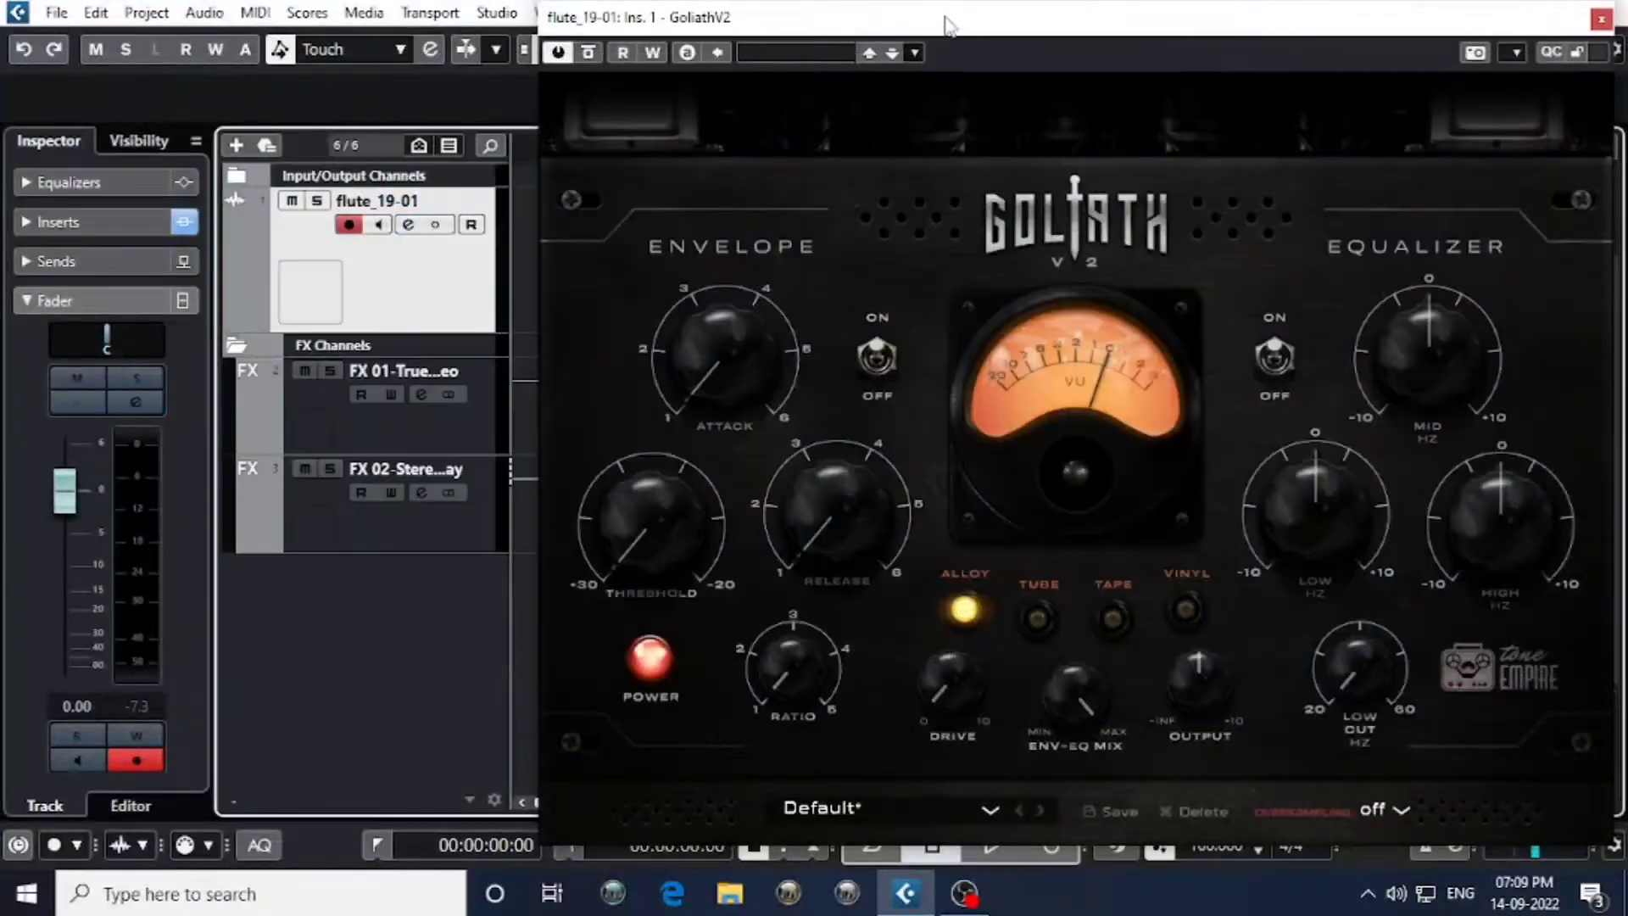
Move the GoliathV2 window off the flute clip and place the playback cursor at bar 3.
drag(944, 22, 767, 257)
drag(821, 185, 1303, 388)
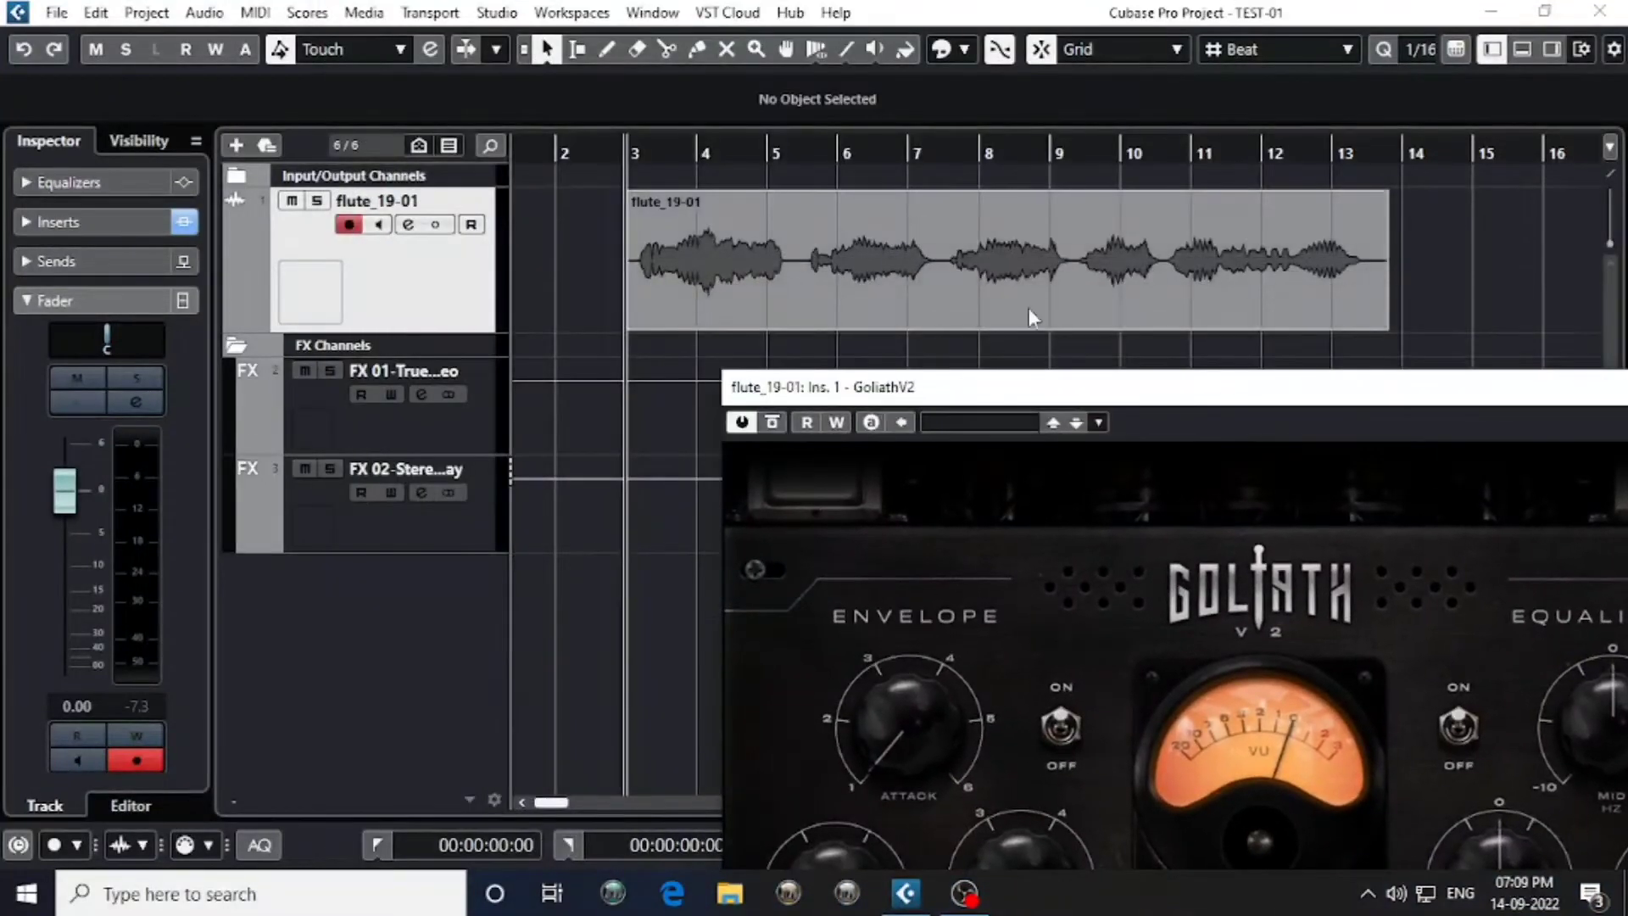
click(622, 155)
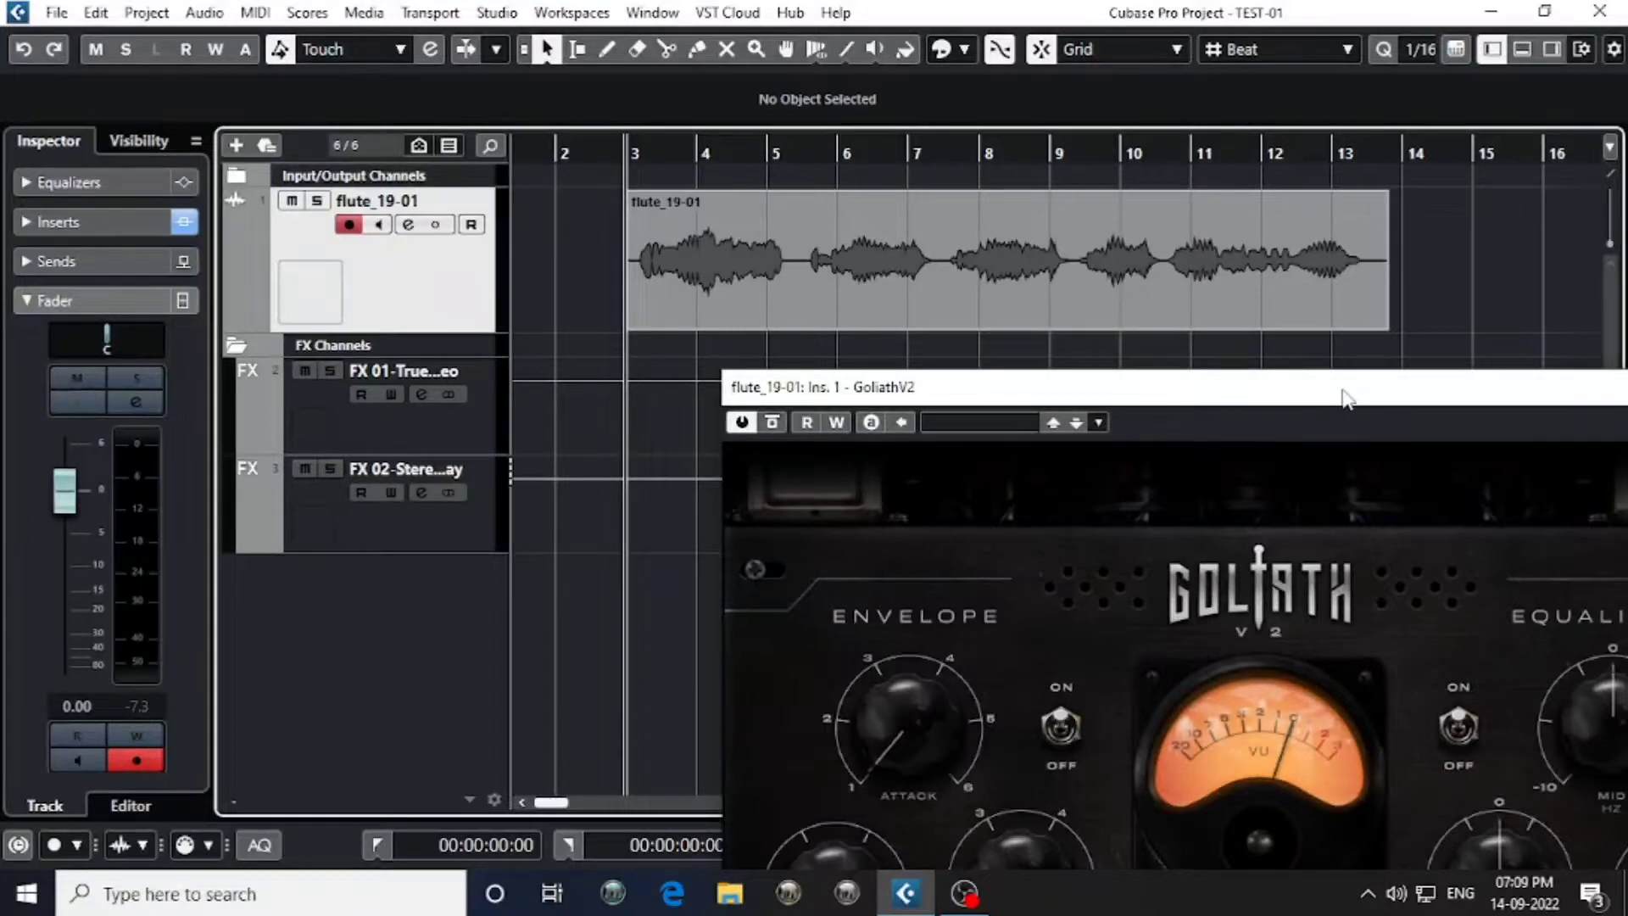
Play the flute_19-01 clip with GoliathV2 switched off to hear the dry sound, and stop at the clip's end.
drag(1347, 395, 981, 145)
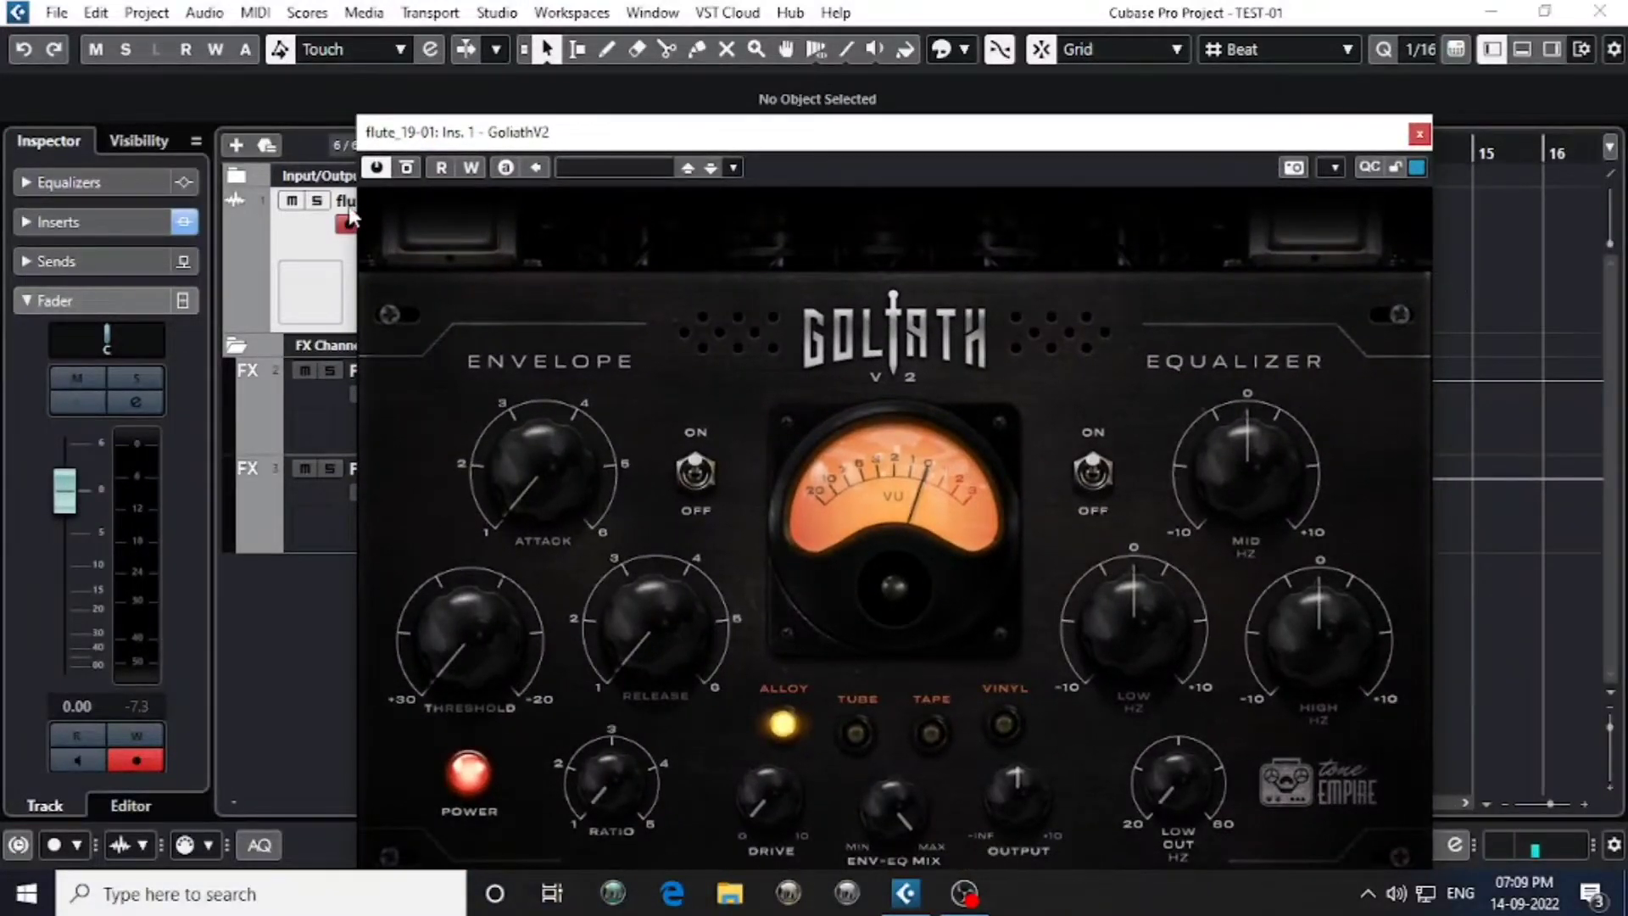
drag(1051, 155, 1469, 314)
drag(1279, 221, 1450, 216)
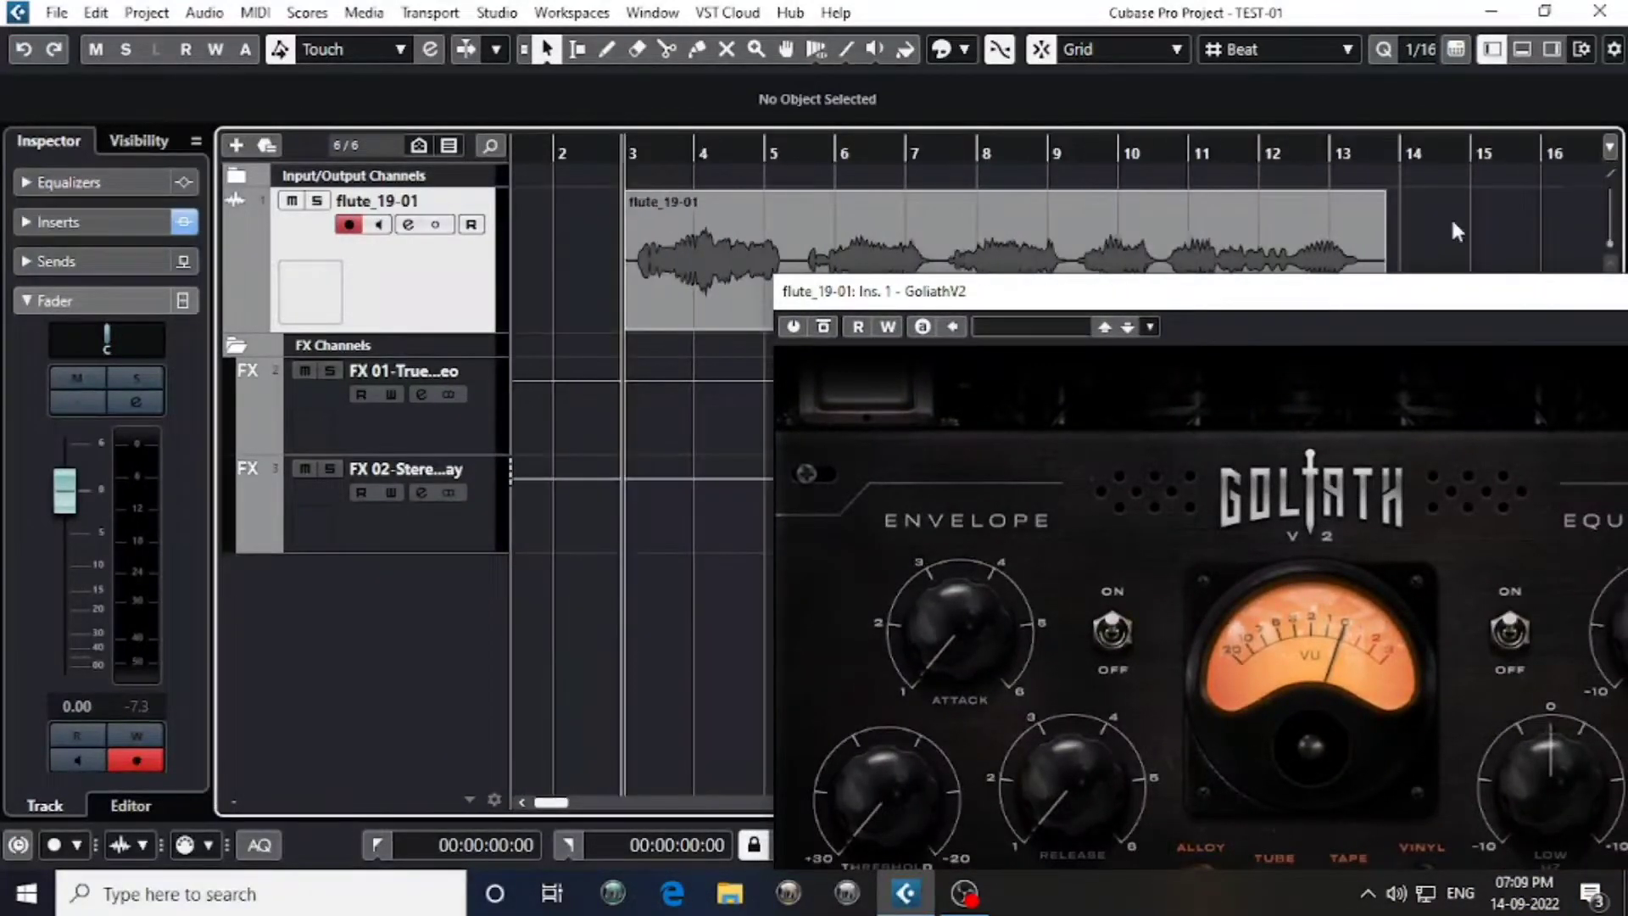
drag(984, 305, 1188, 294)
key(space)
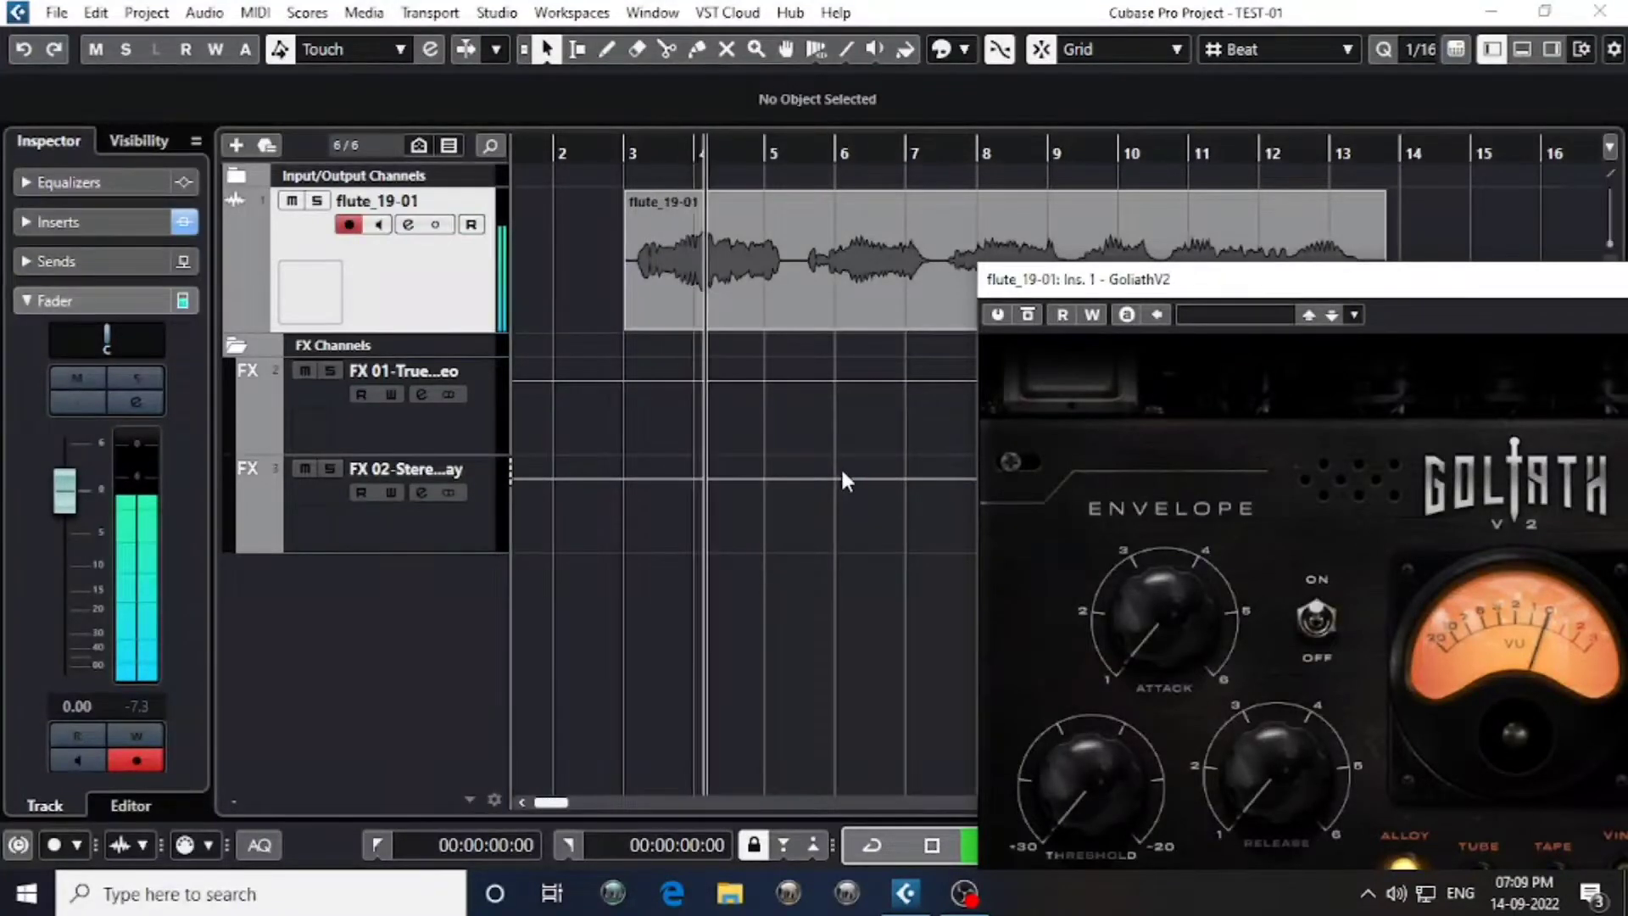
drag(1315, 292, 1106, 370)
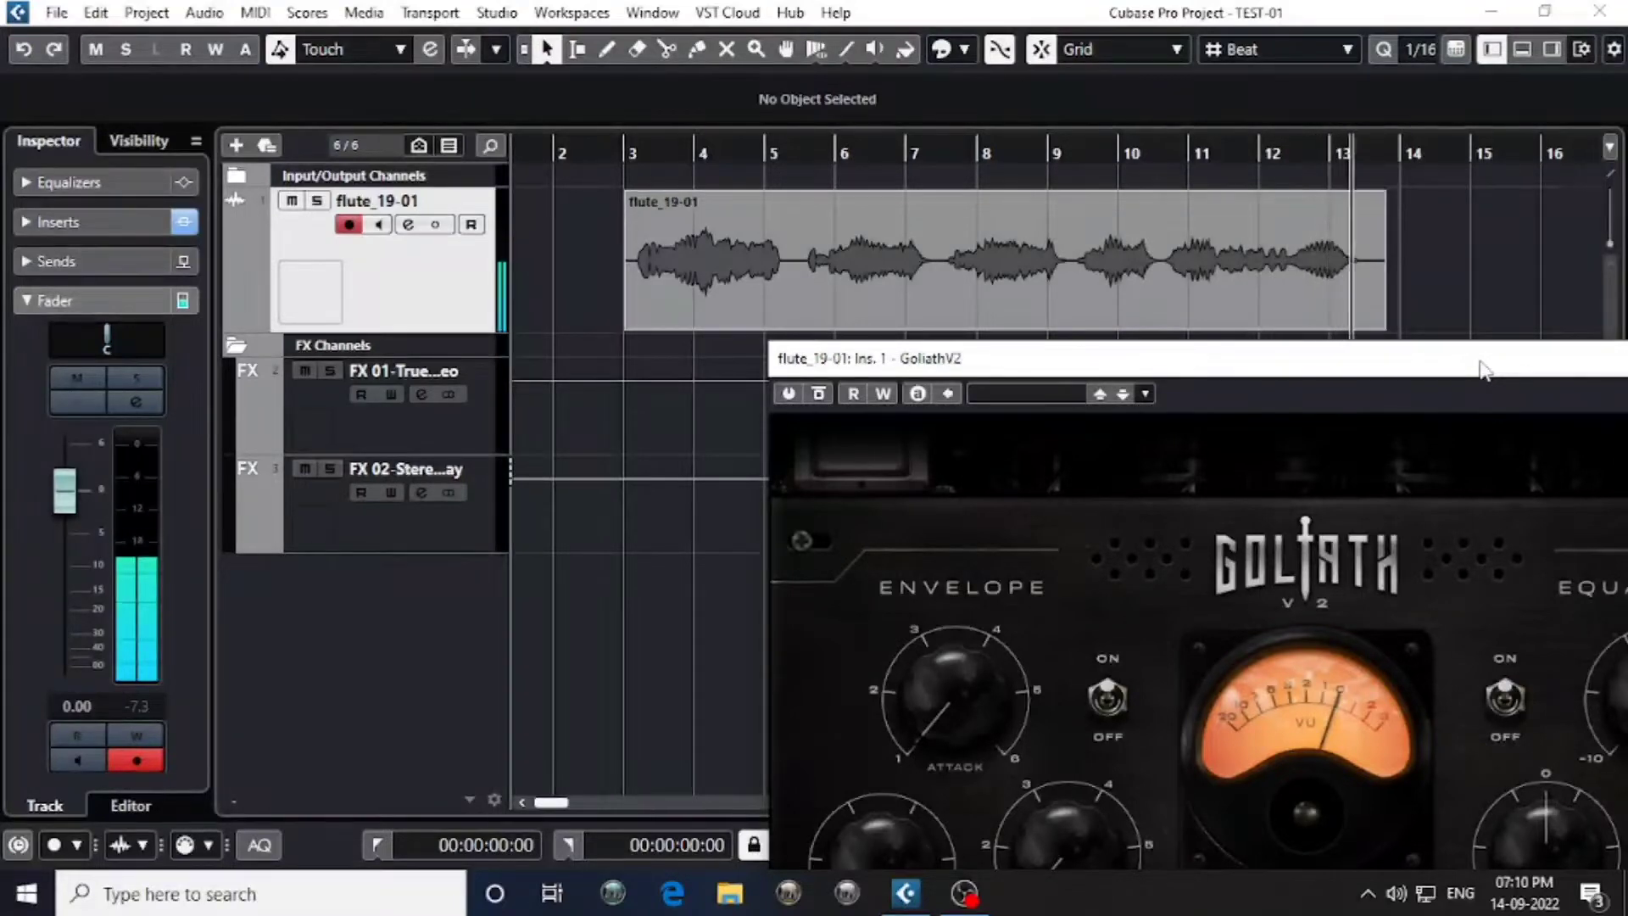
key(space)
Bring the full GoliathV2 interface into view, raise its Threshold to about the one o'clock position, and switch the plugin on.
drag(1348, 377, 1072, 319)
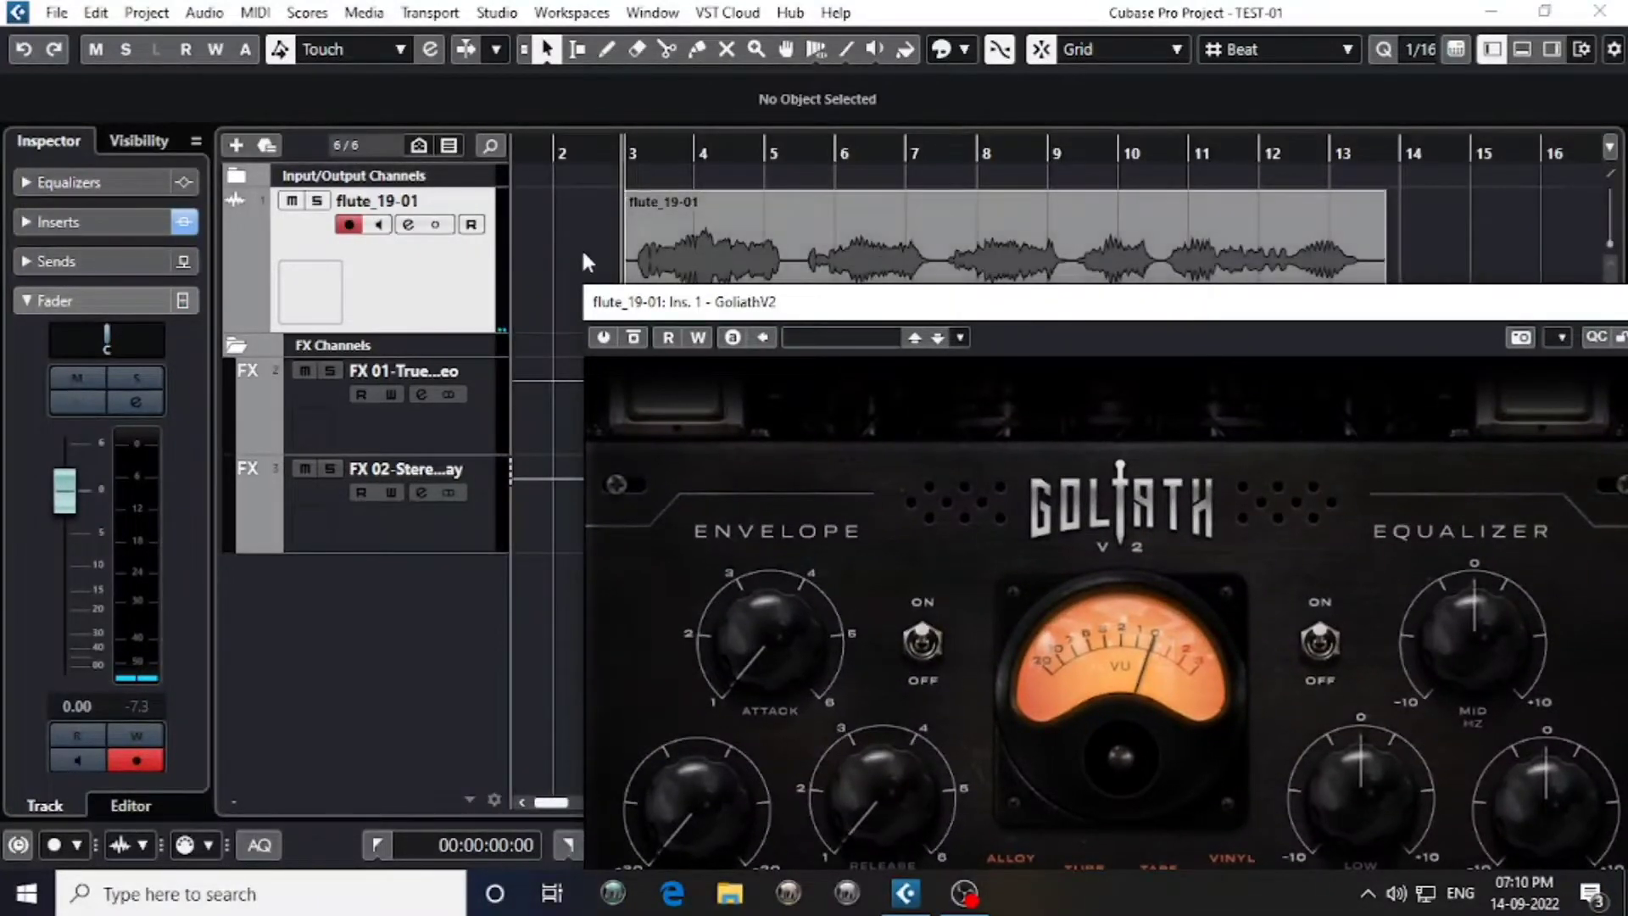
drag(1259, 319, 1054, 131)
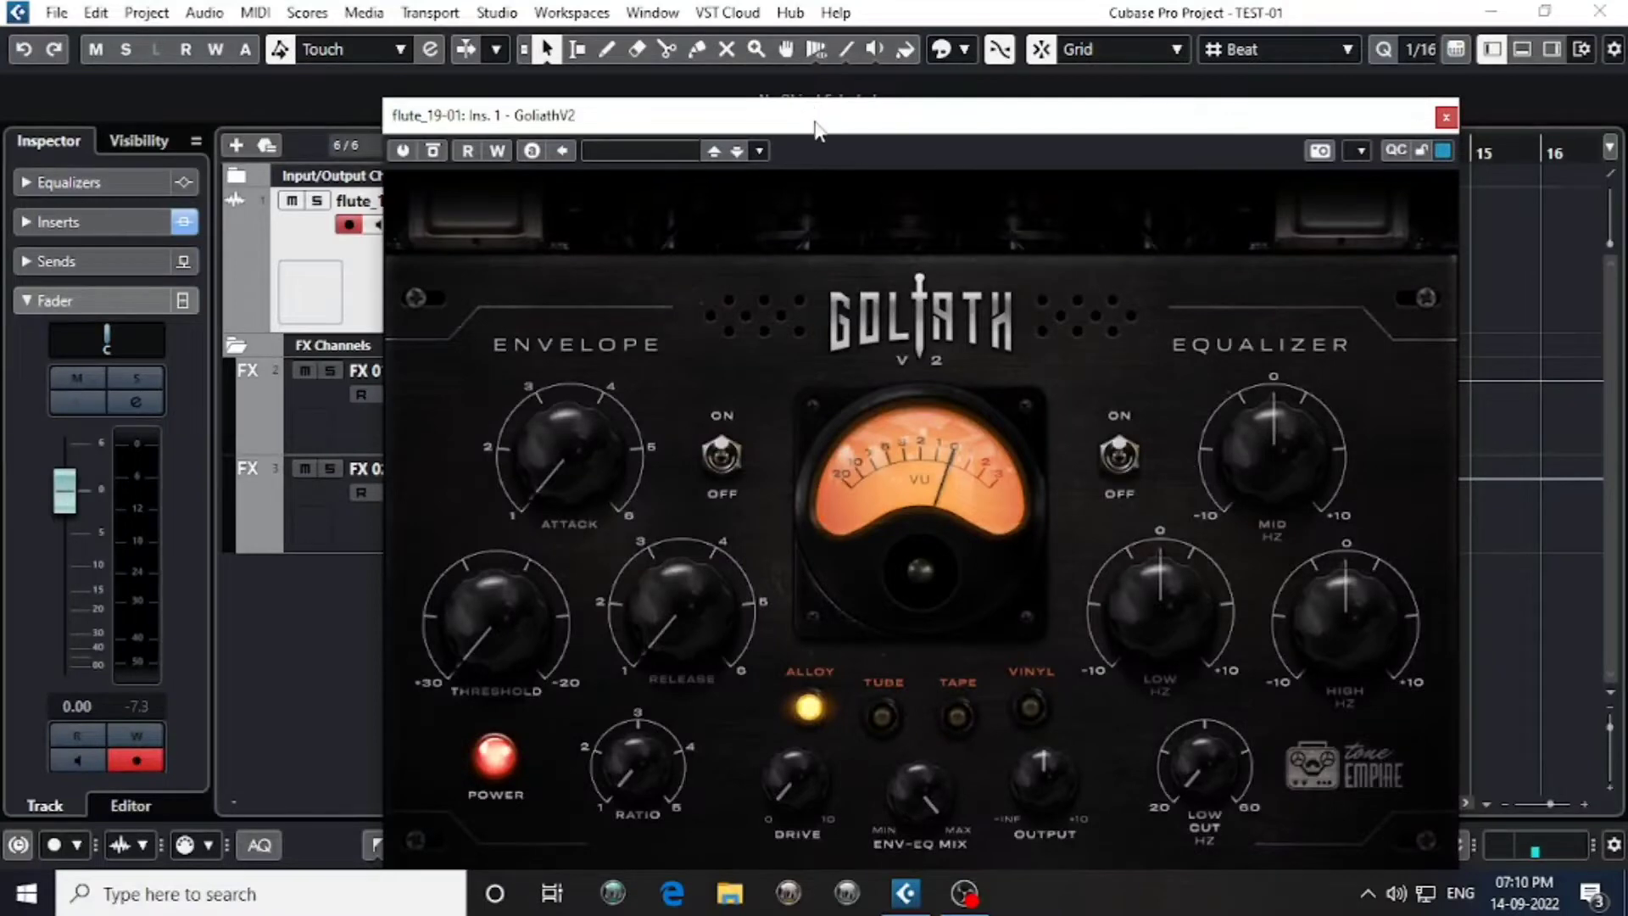
drag(815, 130, 773, 67)
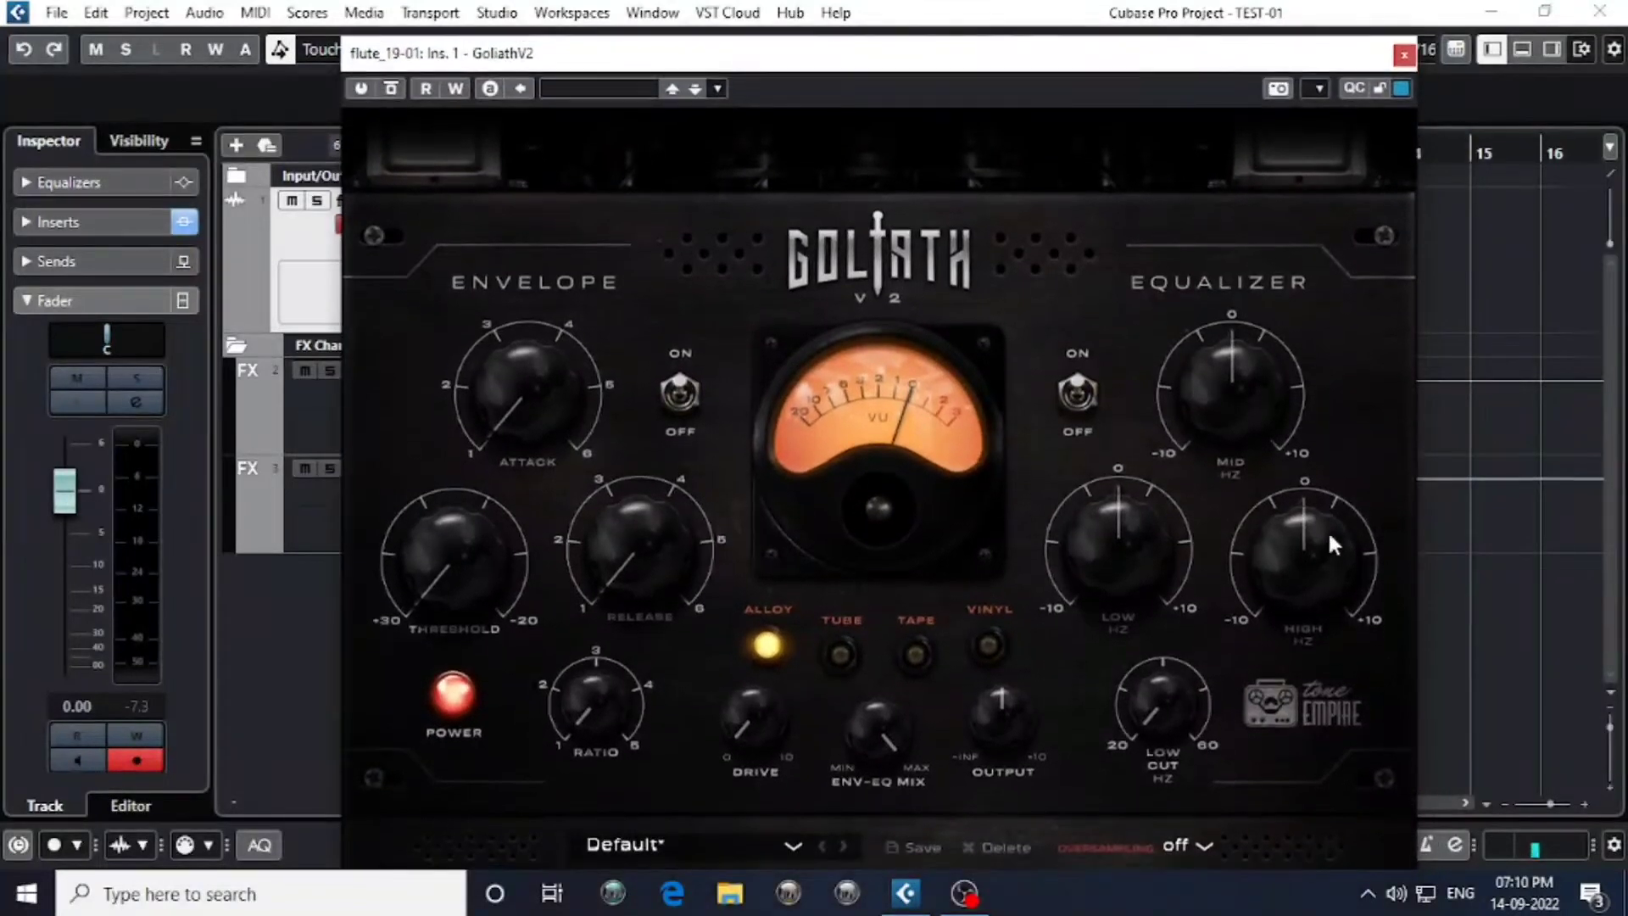
drag(900, 60, 973, 91)
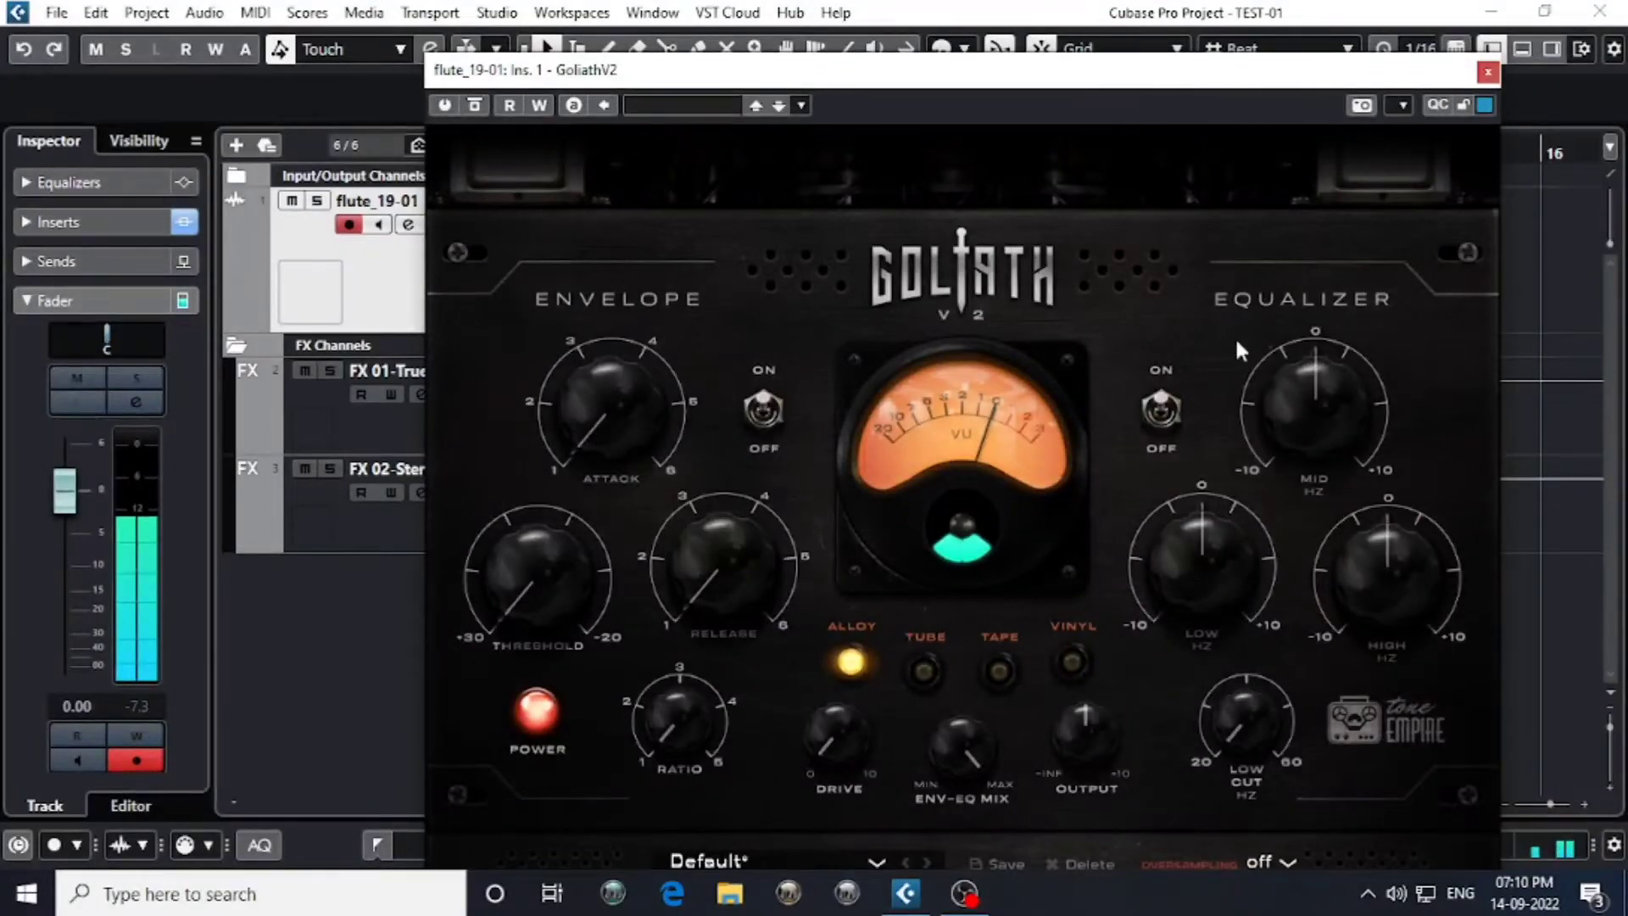
drag(919, 80, 803, 38)
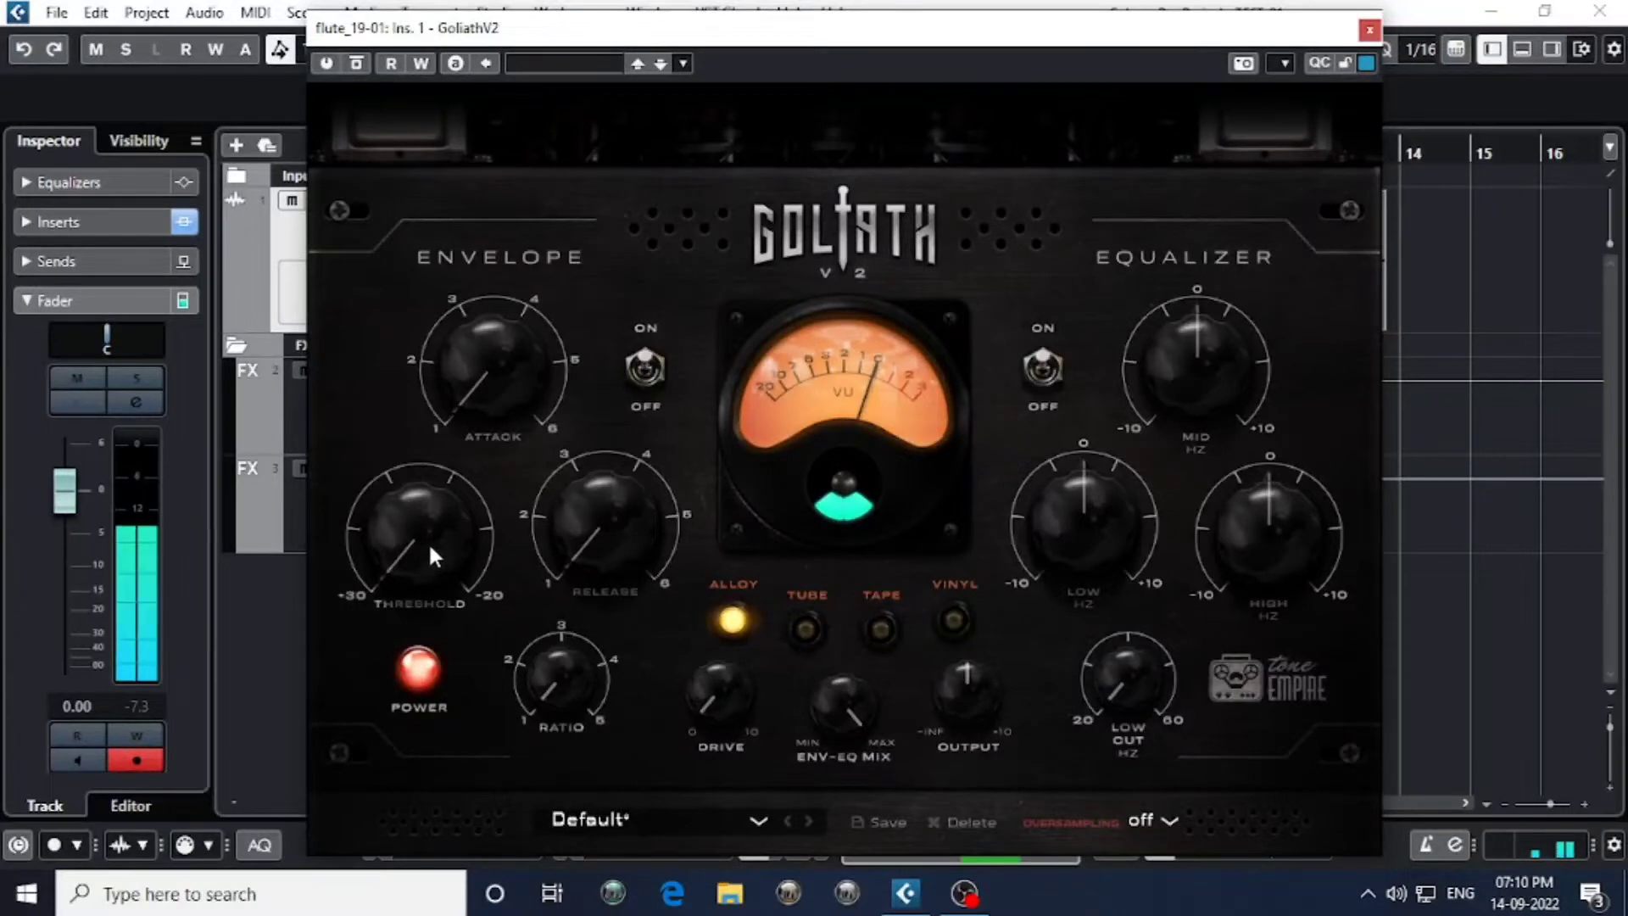
drag(415, 496, 424, 354)
click(326, 62)
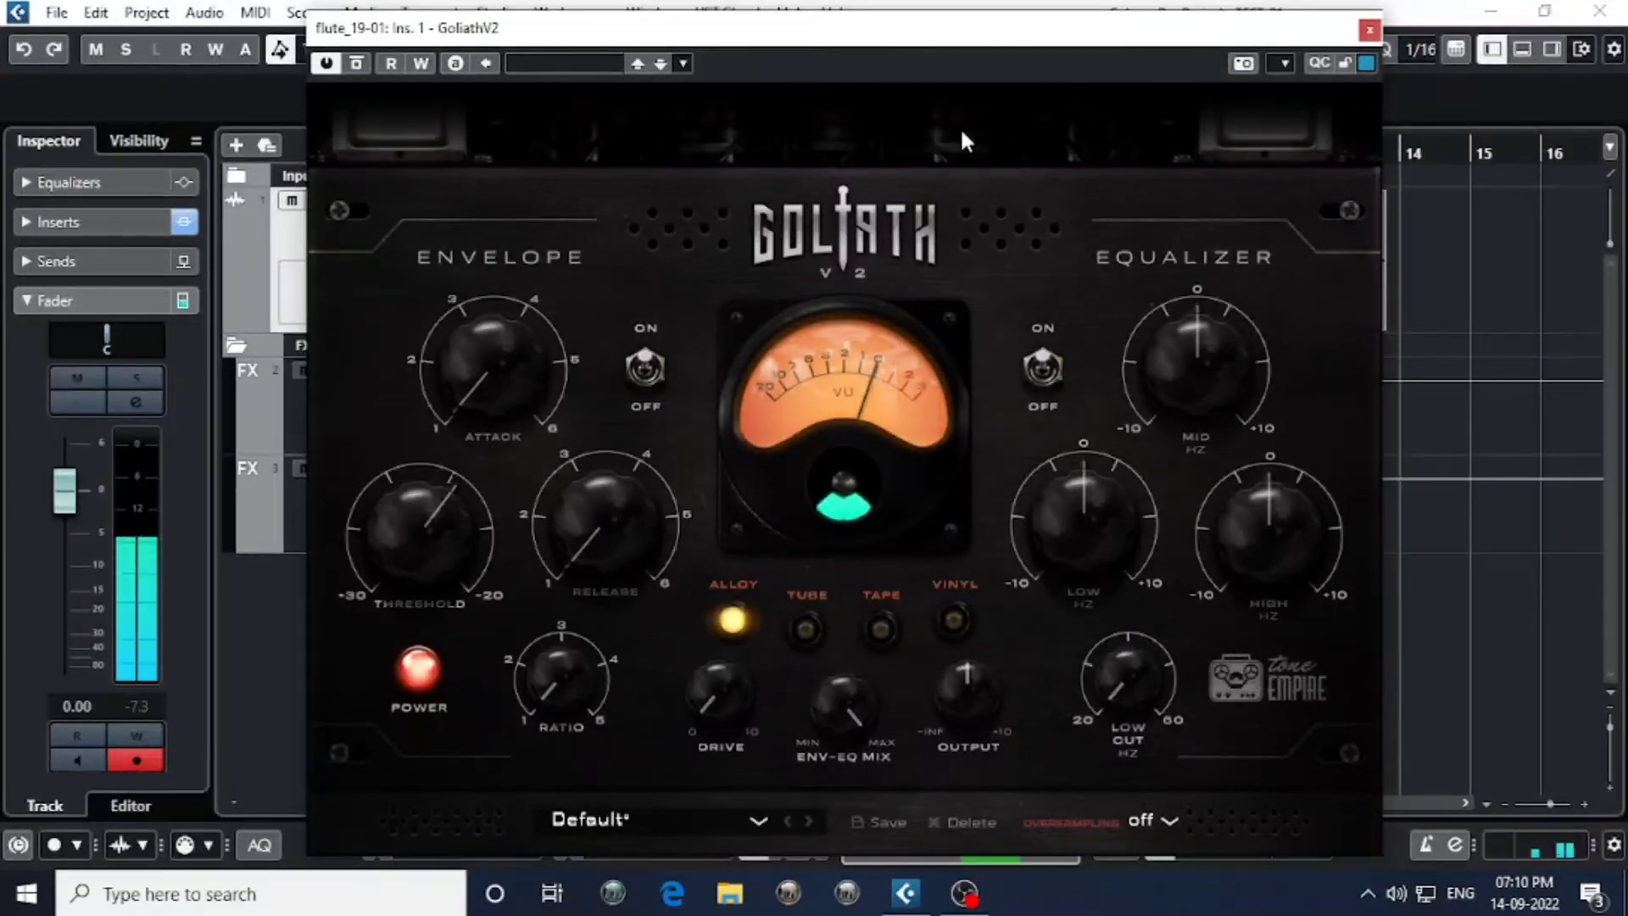
Readjust the GoliathV2 Threshold to about the two o'clock position while playing the flute clip, and stop playback.
drag(958, 28, 997, 407)
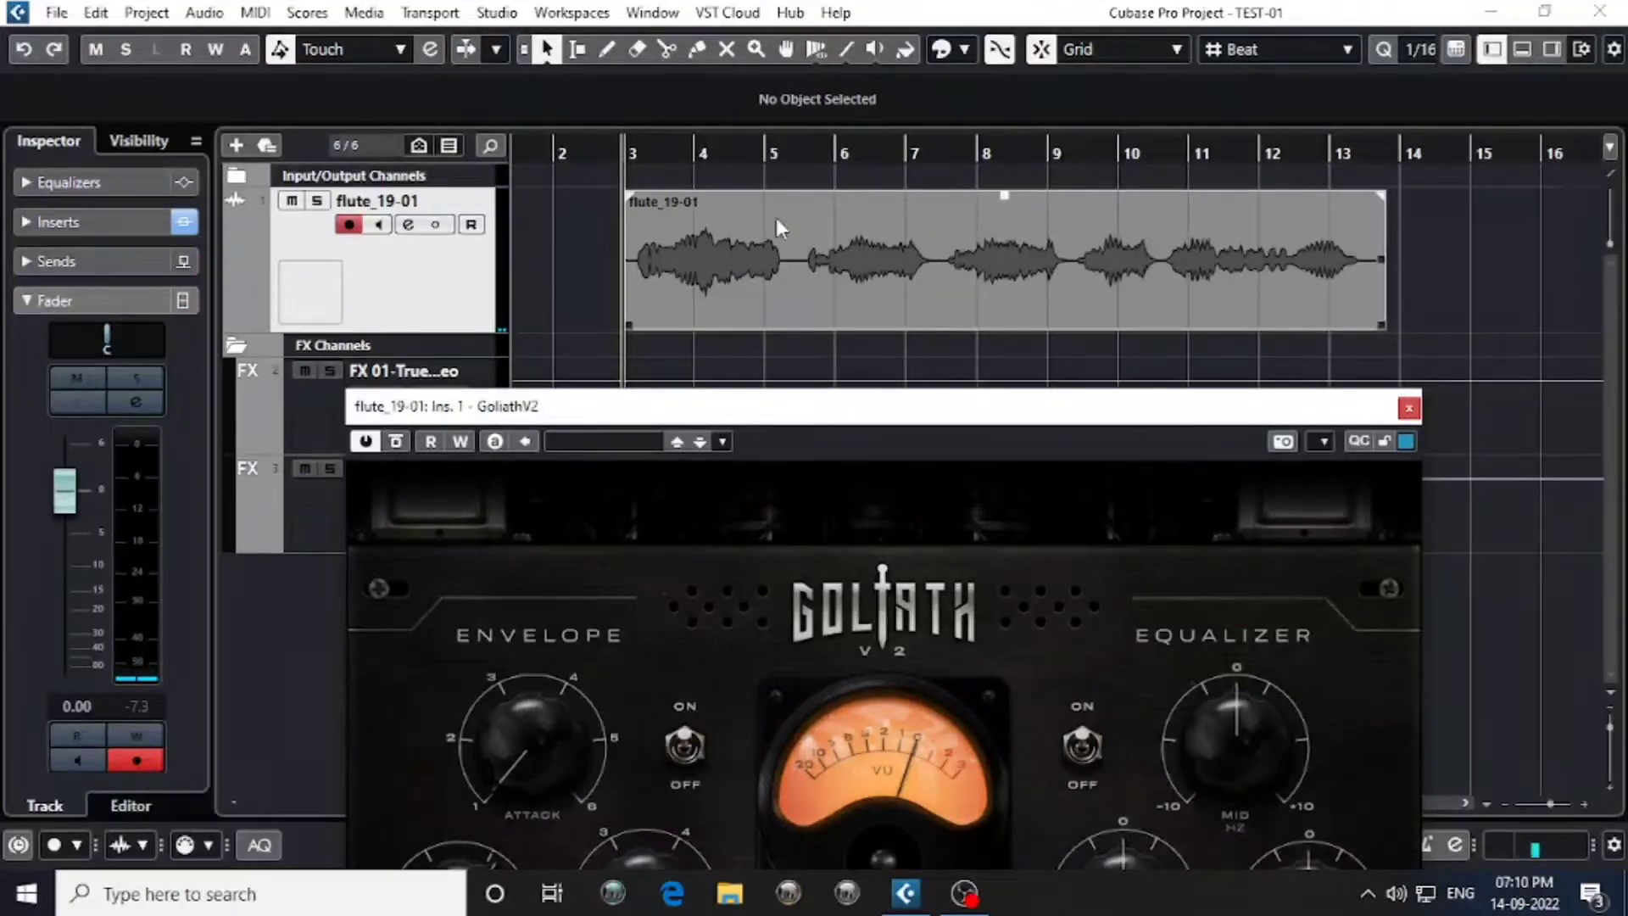
drag(843, 406, 774, 59)
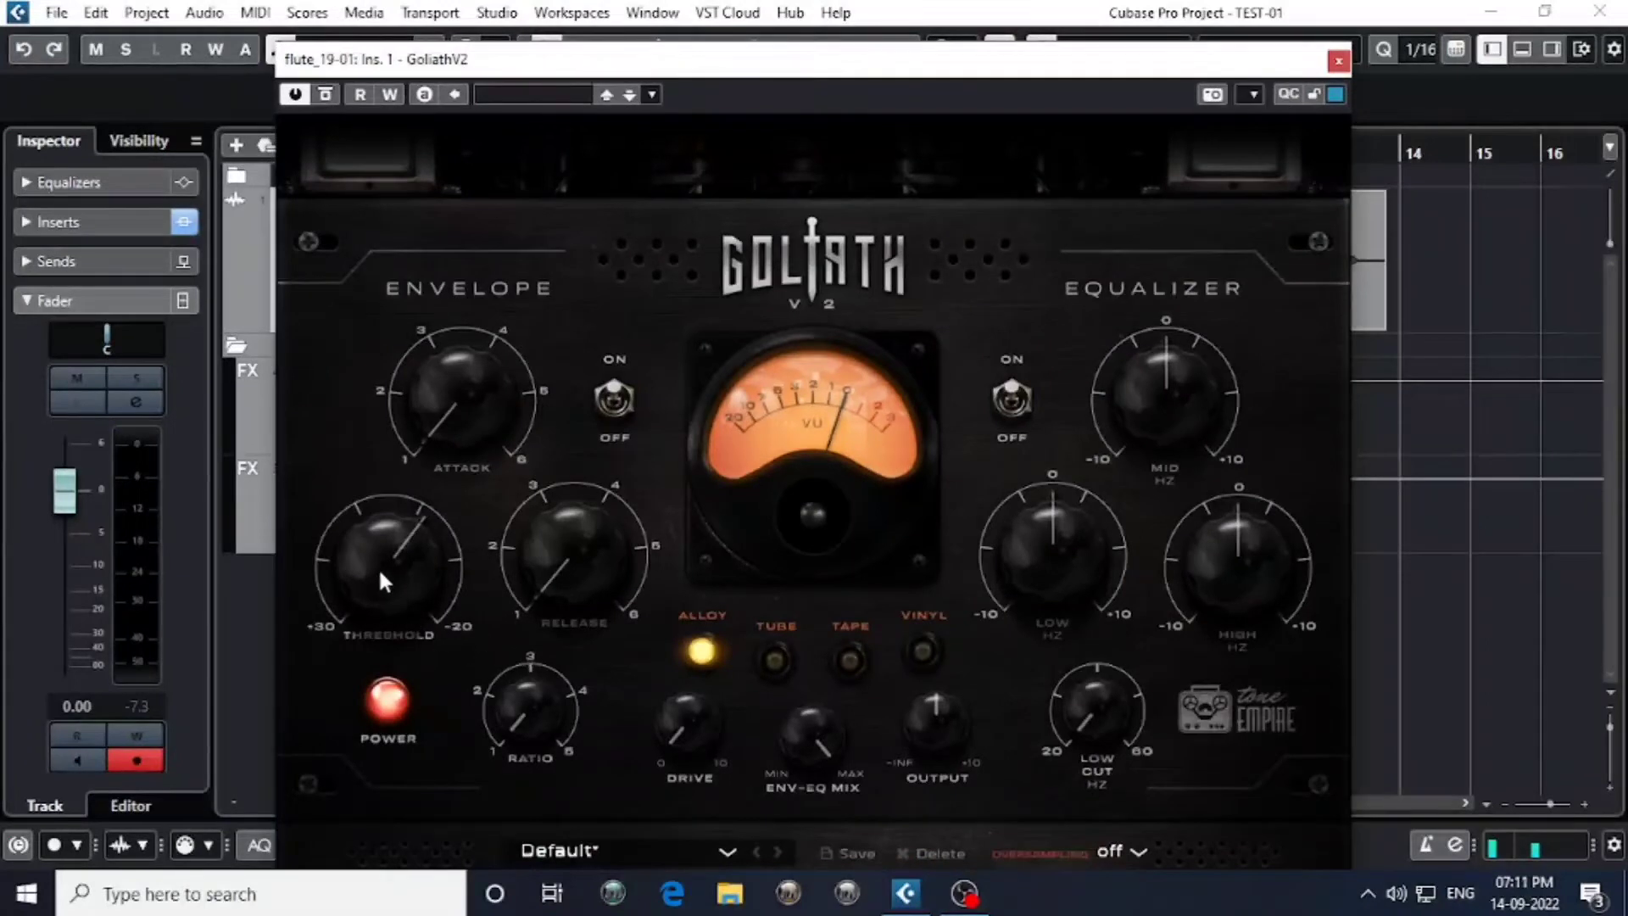
drag(378, 572, 385, 608)
drag(878, 55, 880, 13)
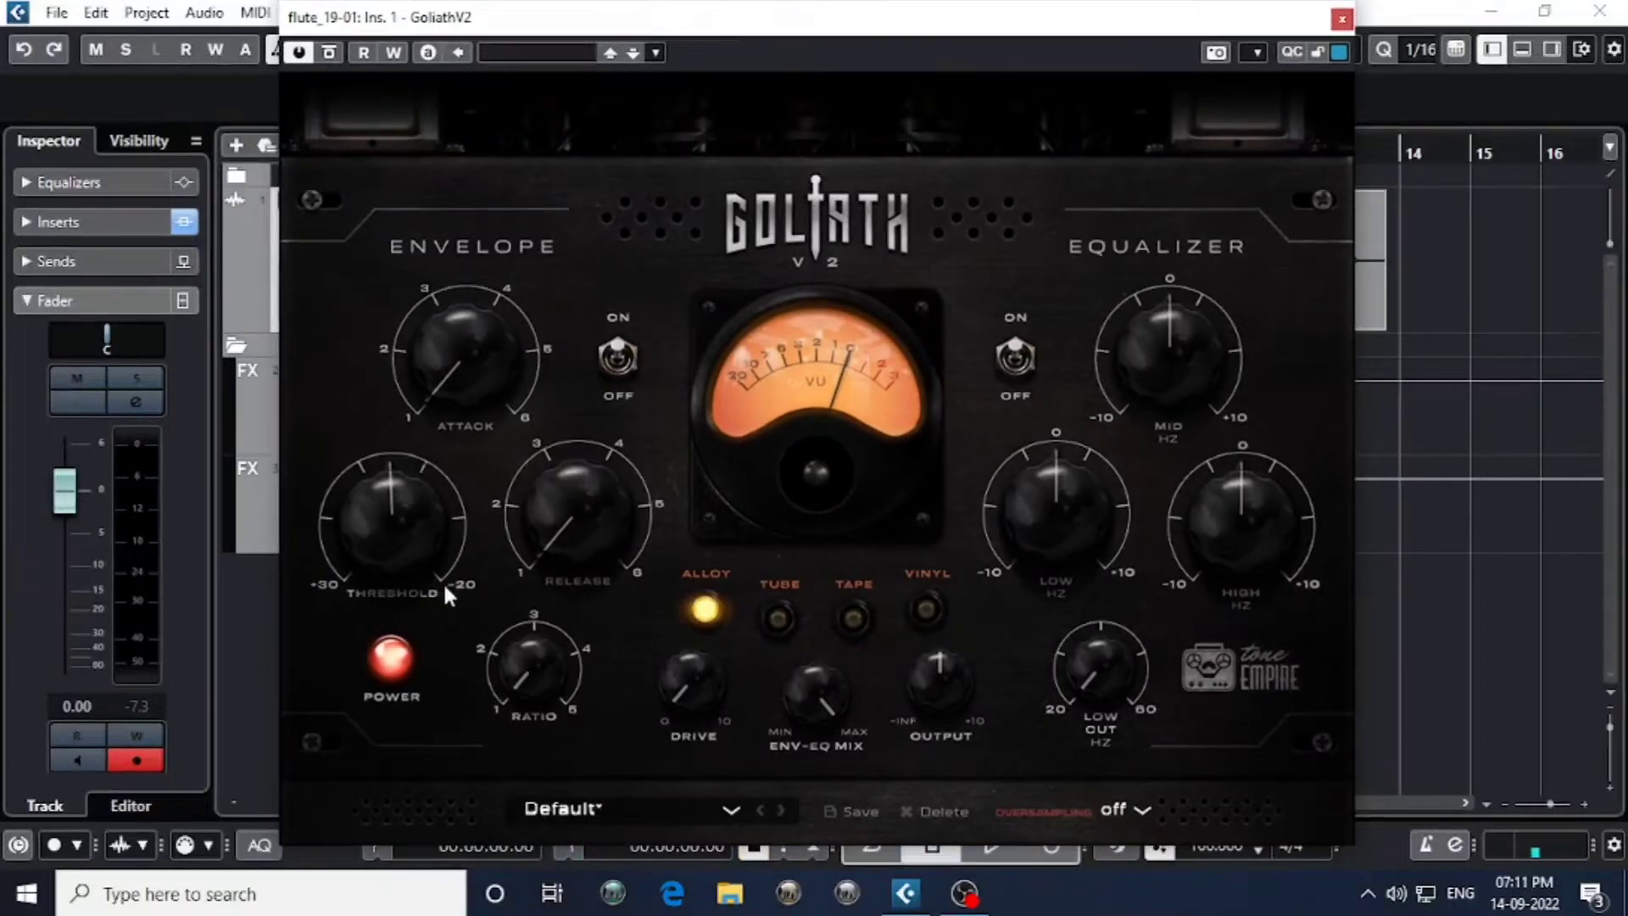
key(space)
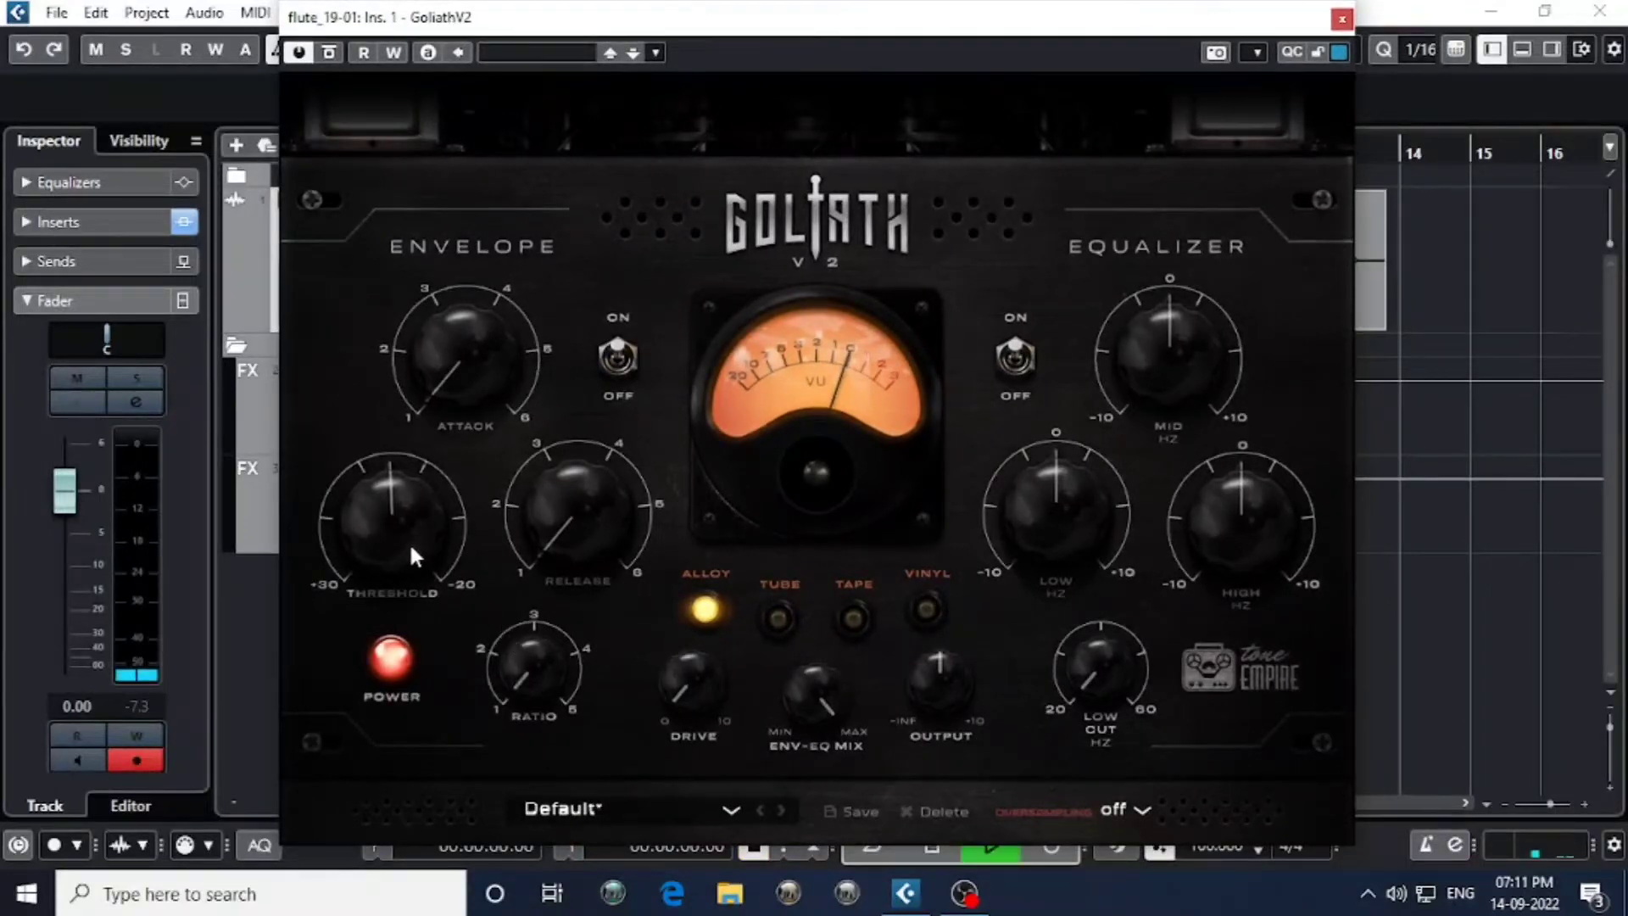
drag(388, 549, 379, 496)
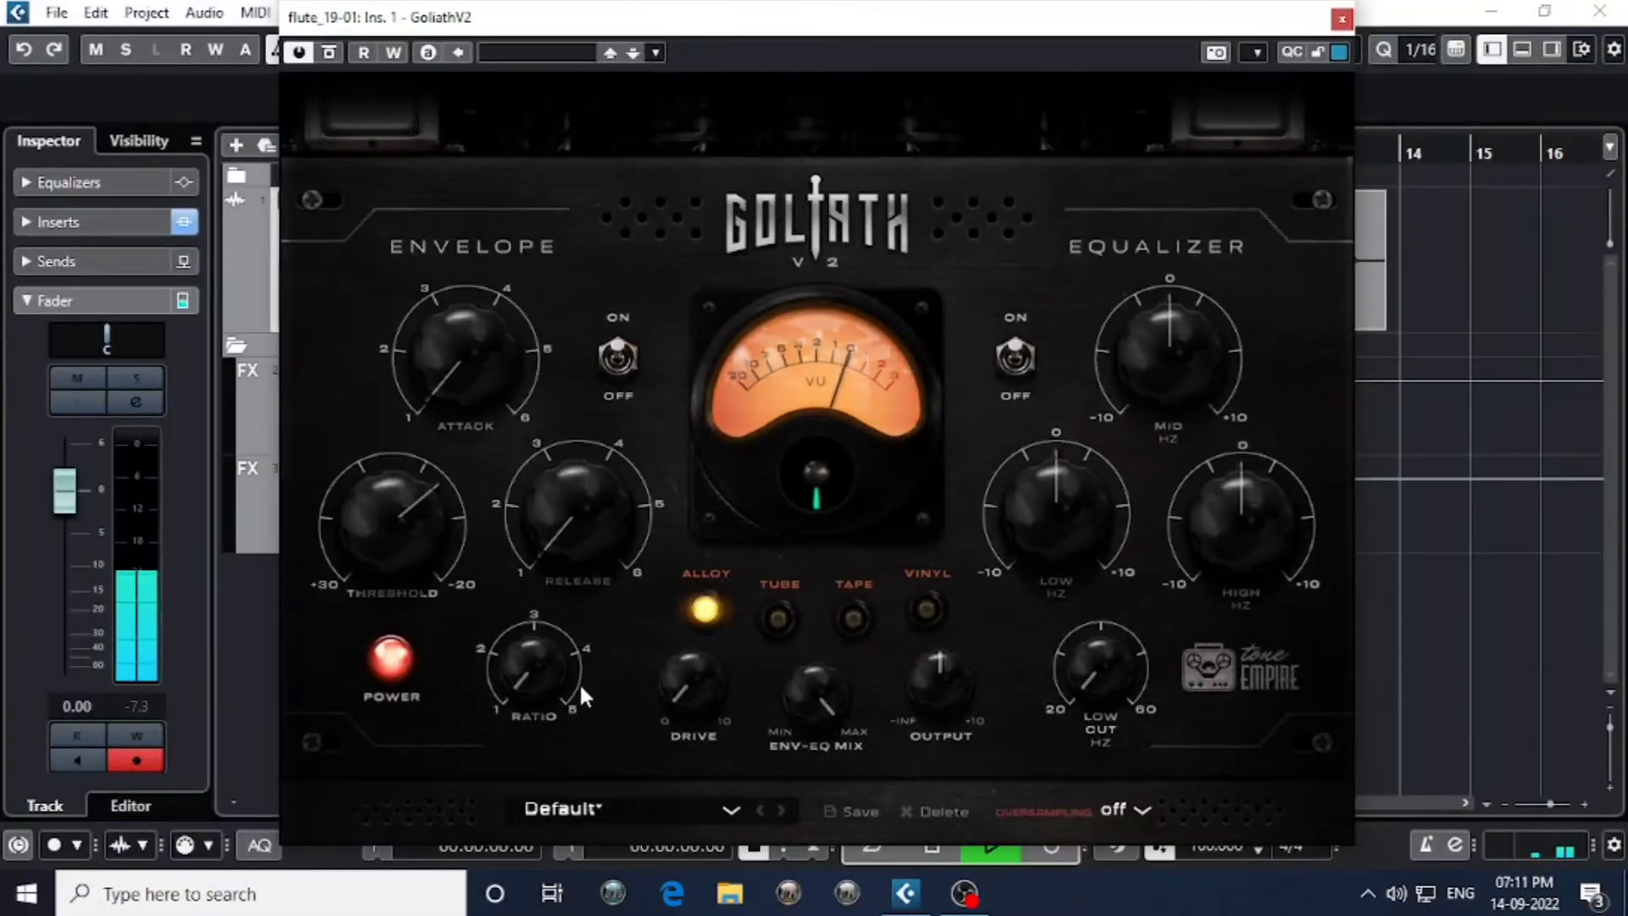
key(space)
Set the GoliathV2 Ratio to 3 and raise the Threshold slightly while the flute clip plays.
drag(531, 661, 520, 532)
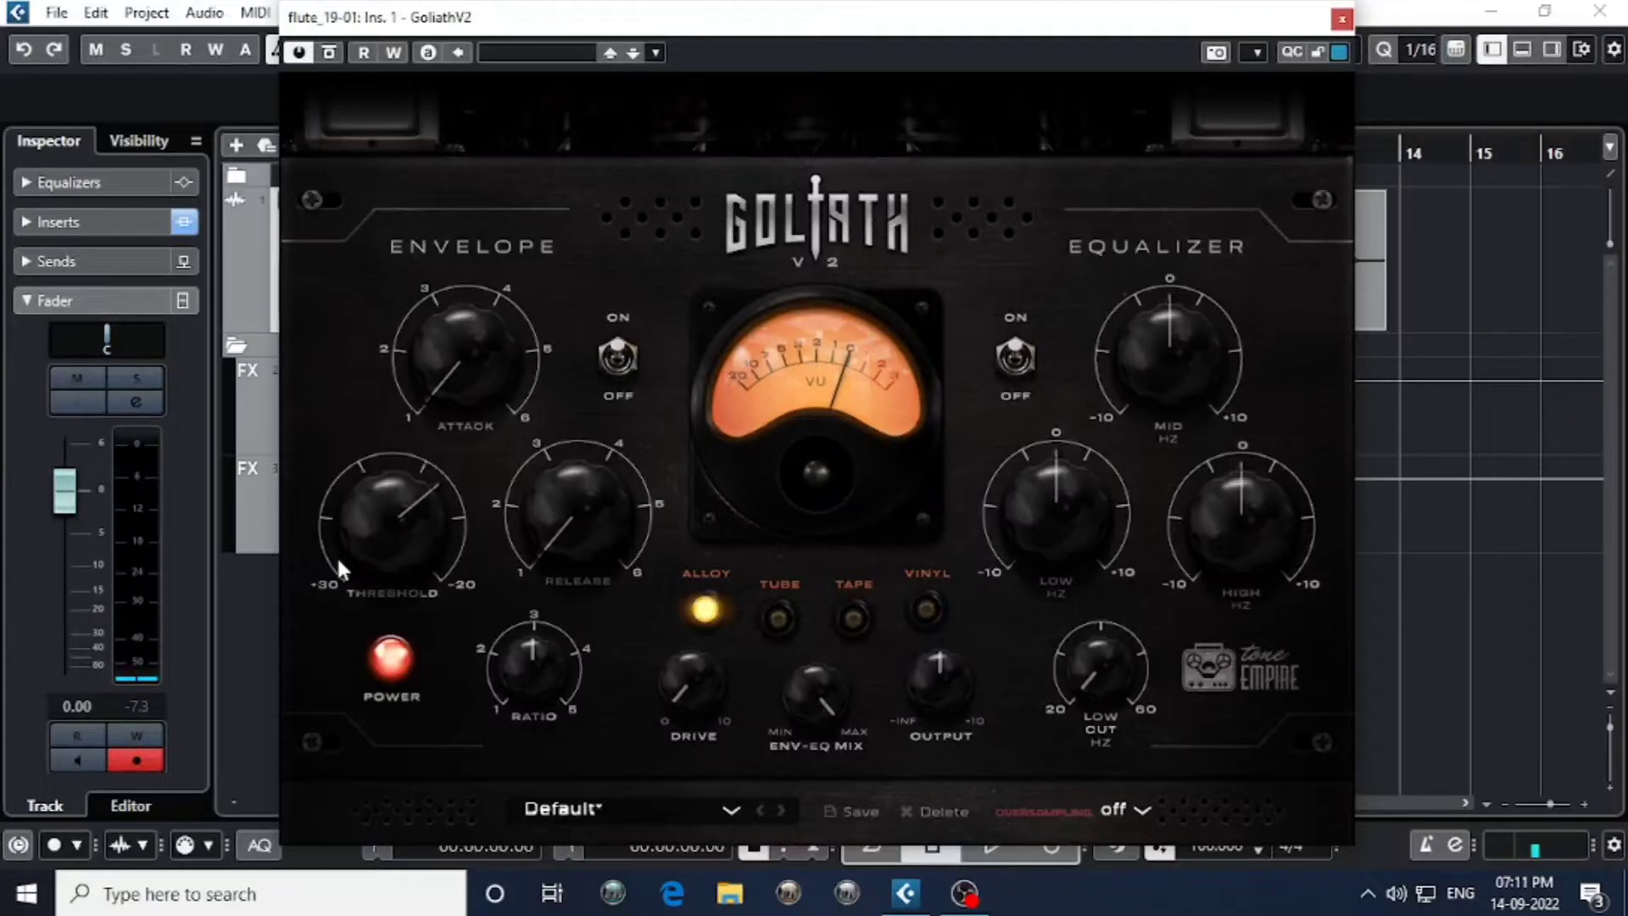
key(space)
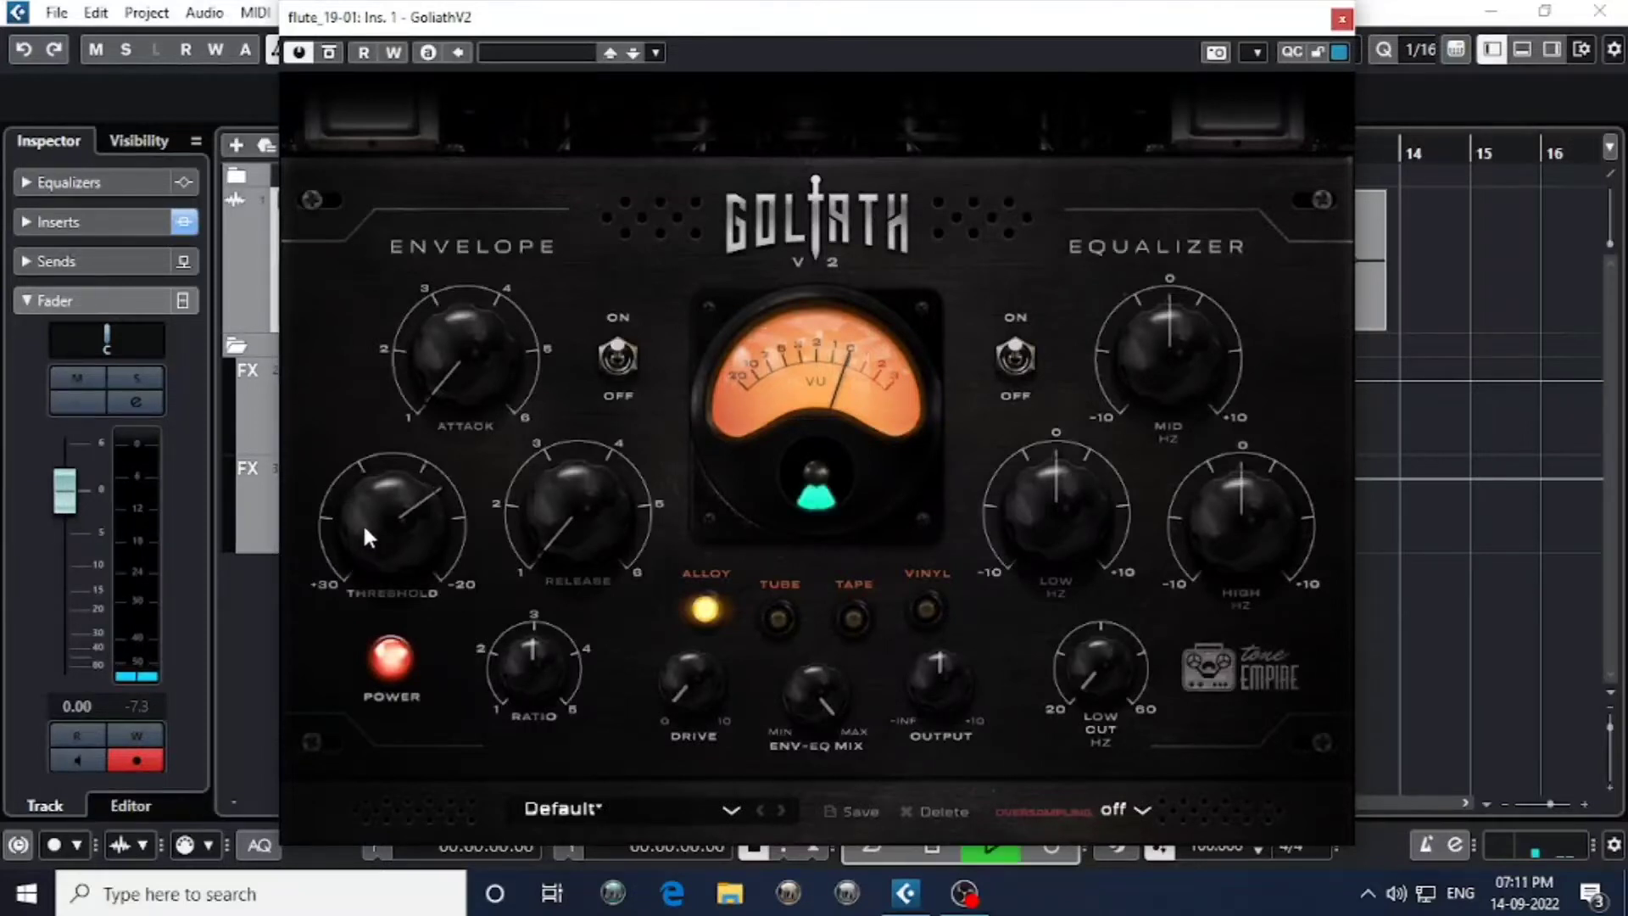
drag(363, 522, 363, 517)
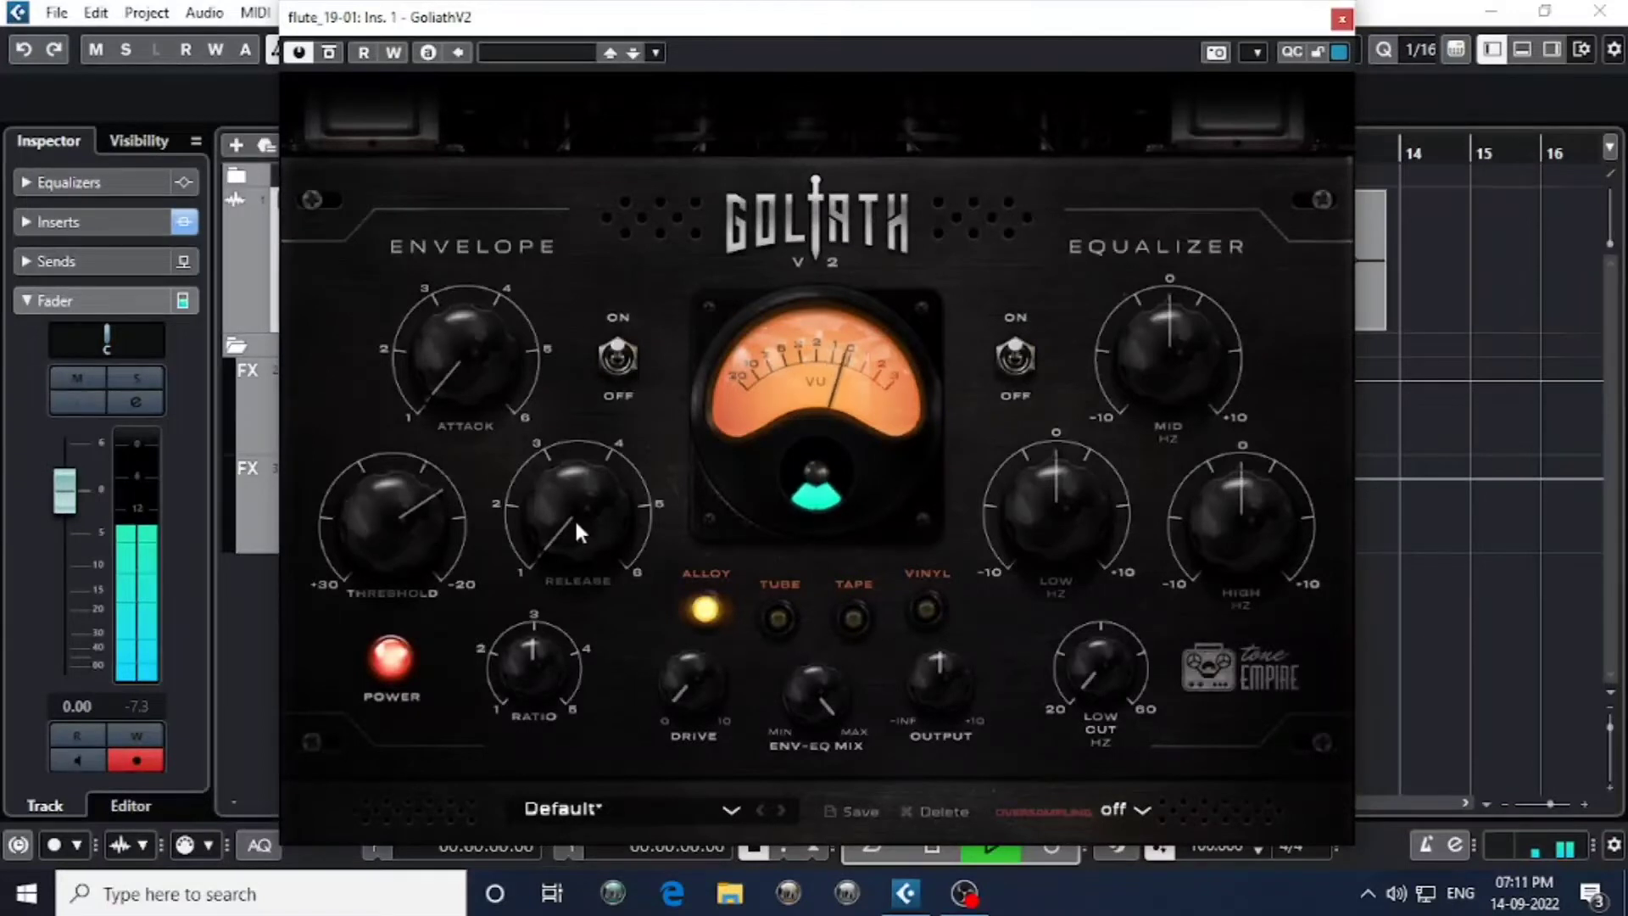
Set the GoliathV2 Release to about 5, trying it out on the playing flute clip.
key(space)
drag(580, 532, 548, 366)
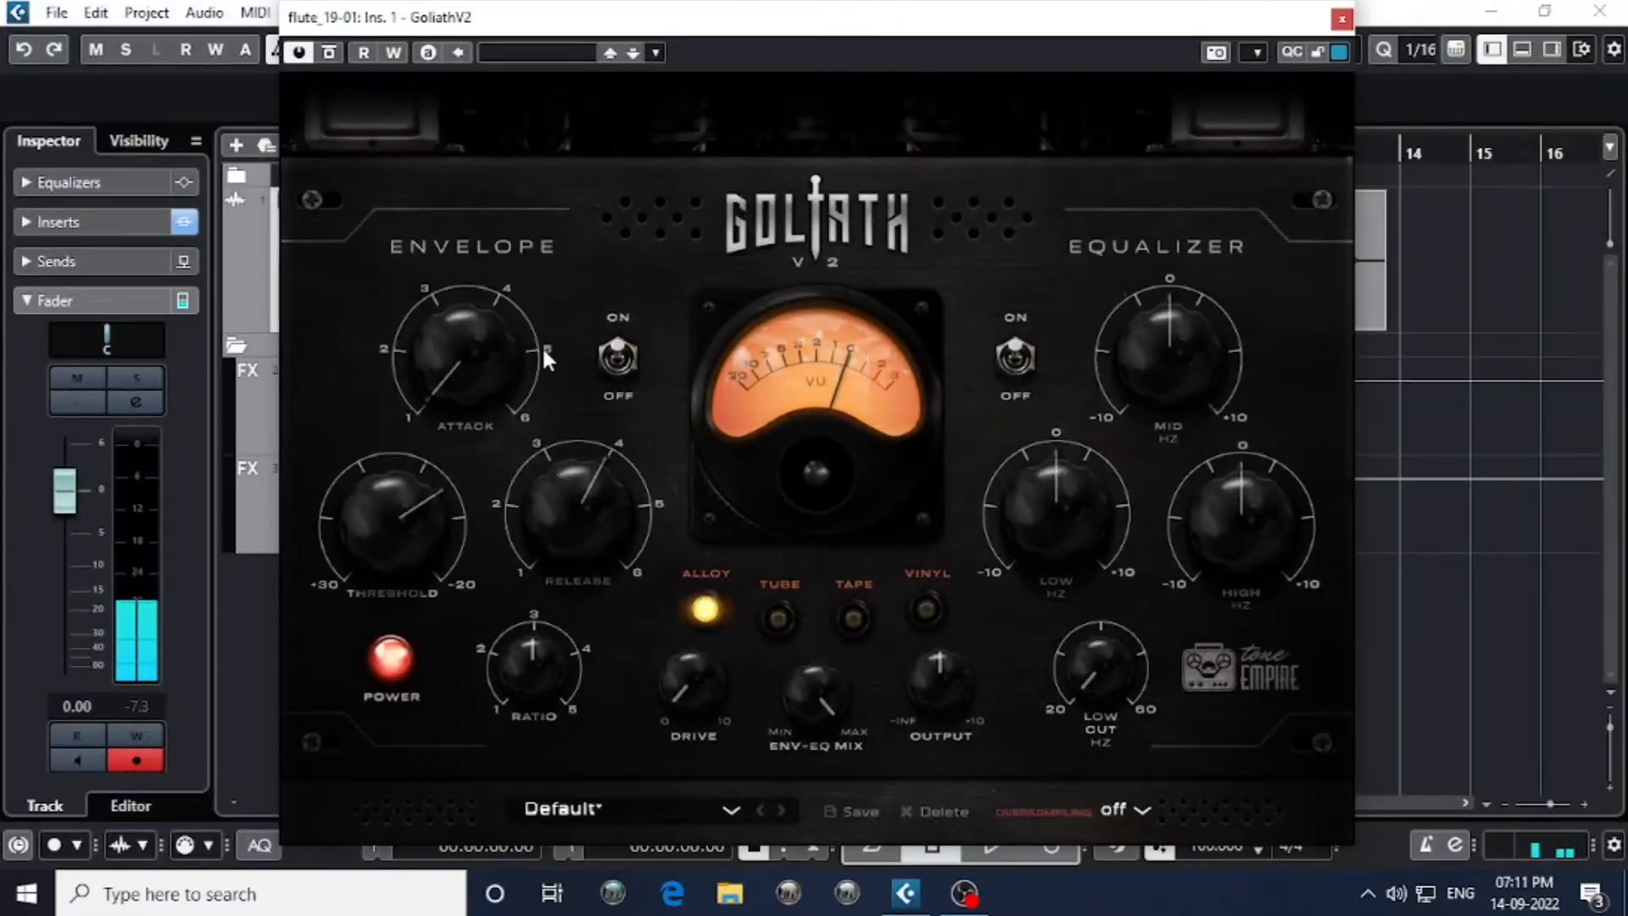
key(space)
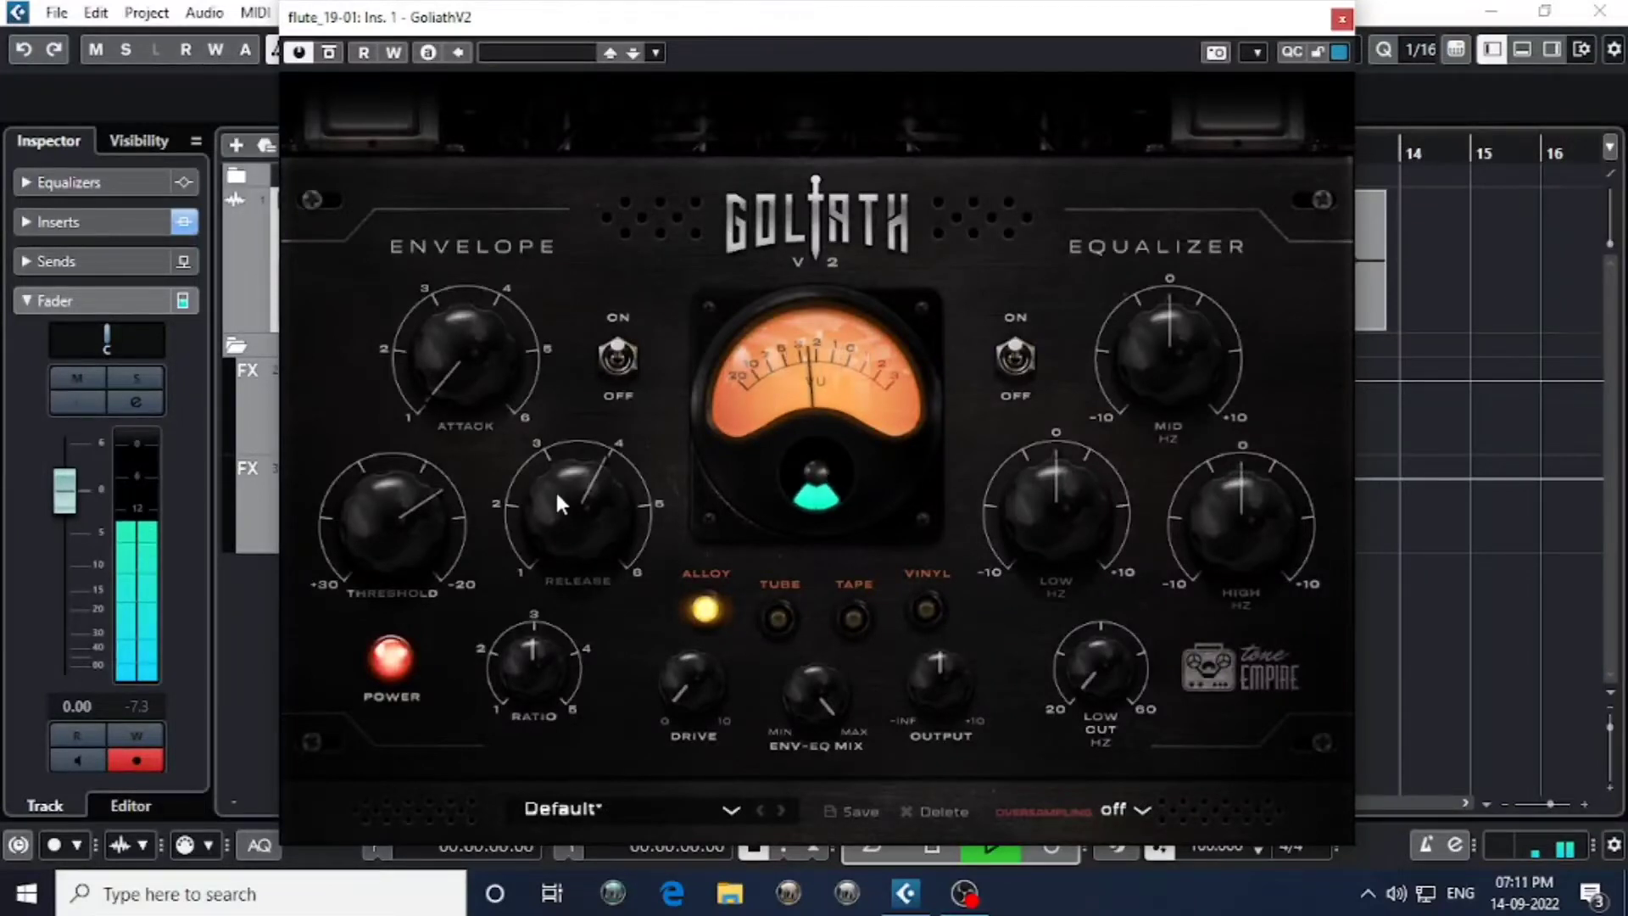
scroll(554, 485, up, 3)
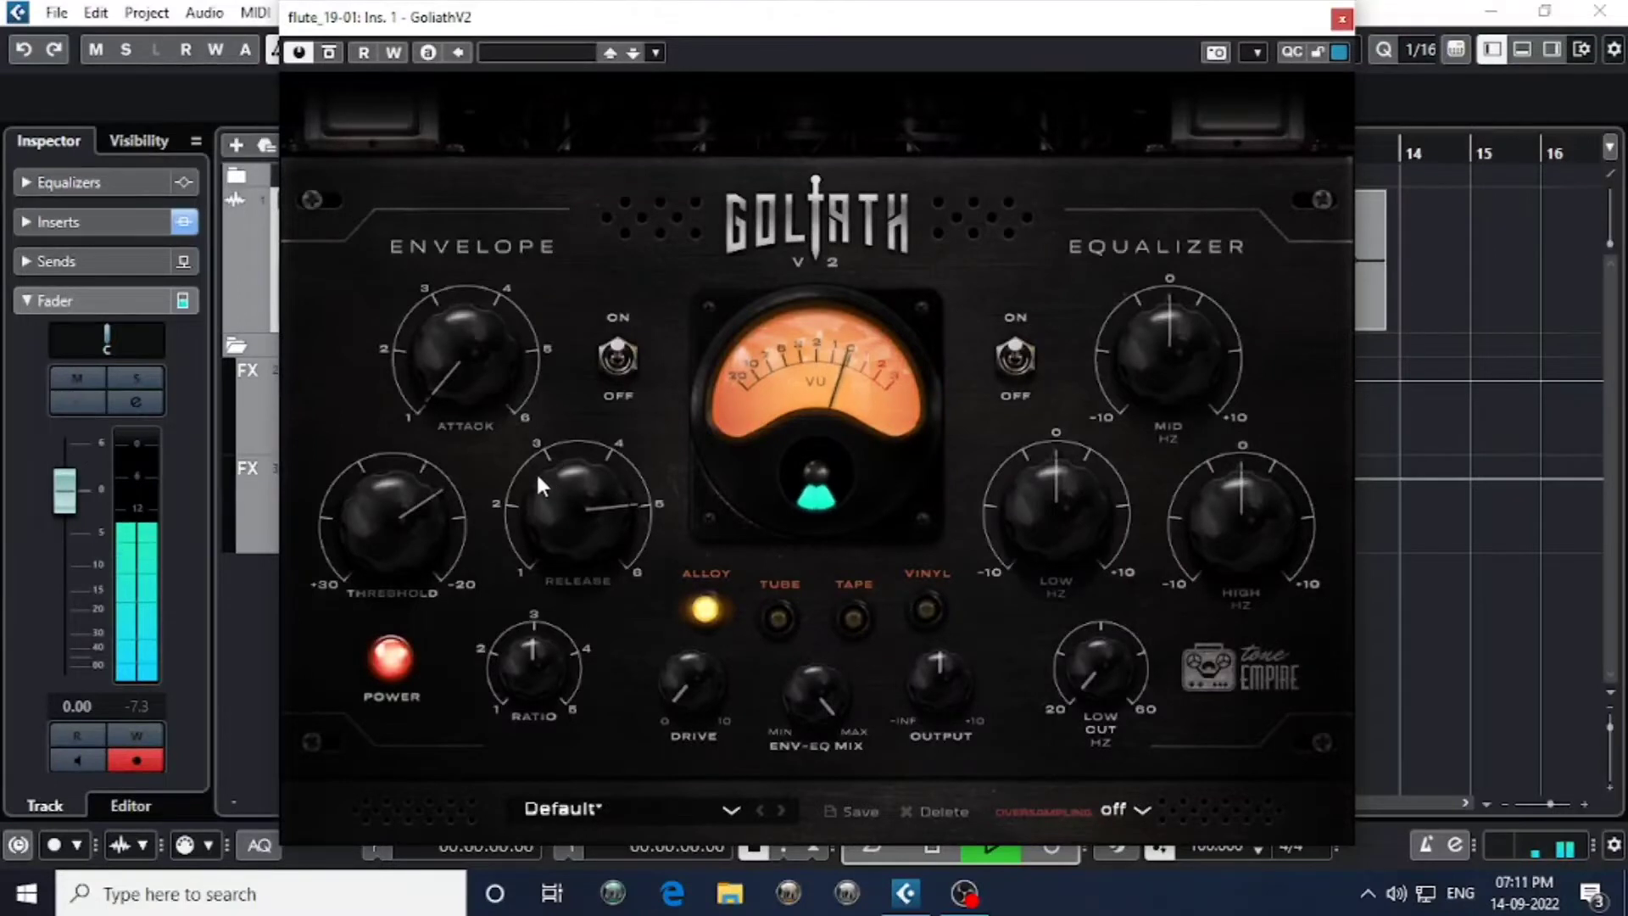
Set the GoliathV2 Attack to about 4 and lower the Threshold slightly during playback, then stop playback.
drag(471, 351, 459, 242)
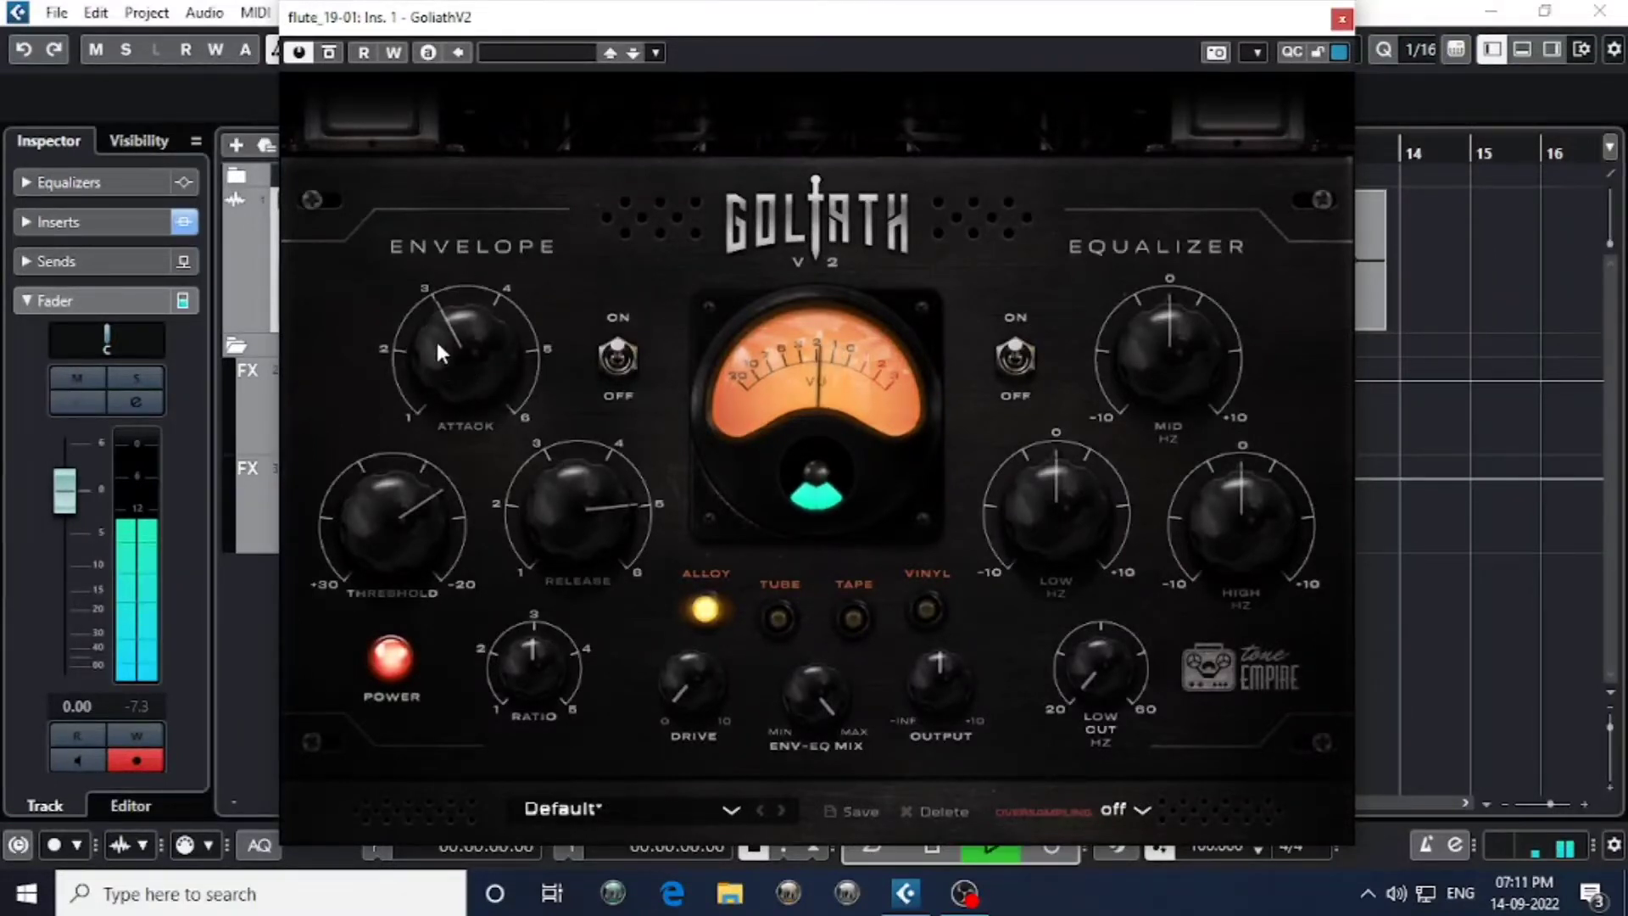
drag(439, 352, 433, 307)
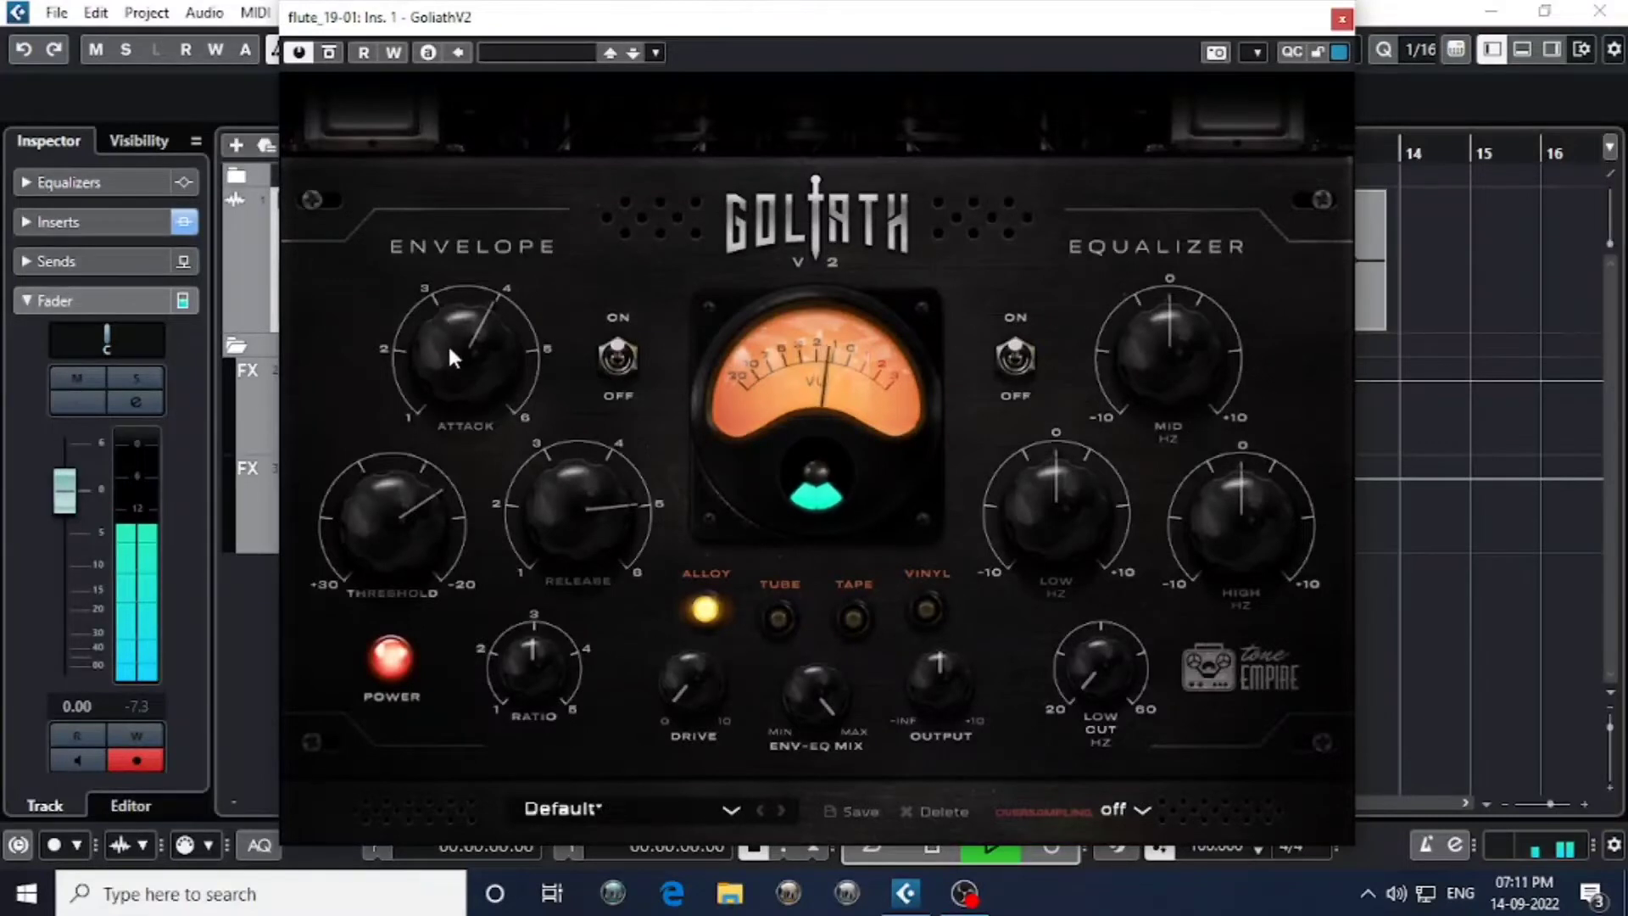
mouse_move(348, 522)
mouse_down()
mouse_move(353, 501)
mouse_move(355, 543)
mouse_up()
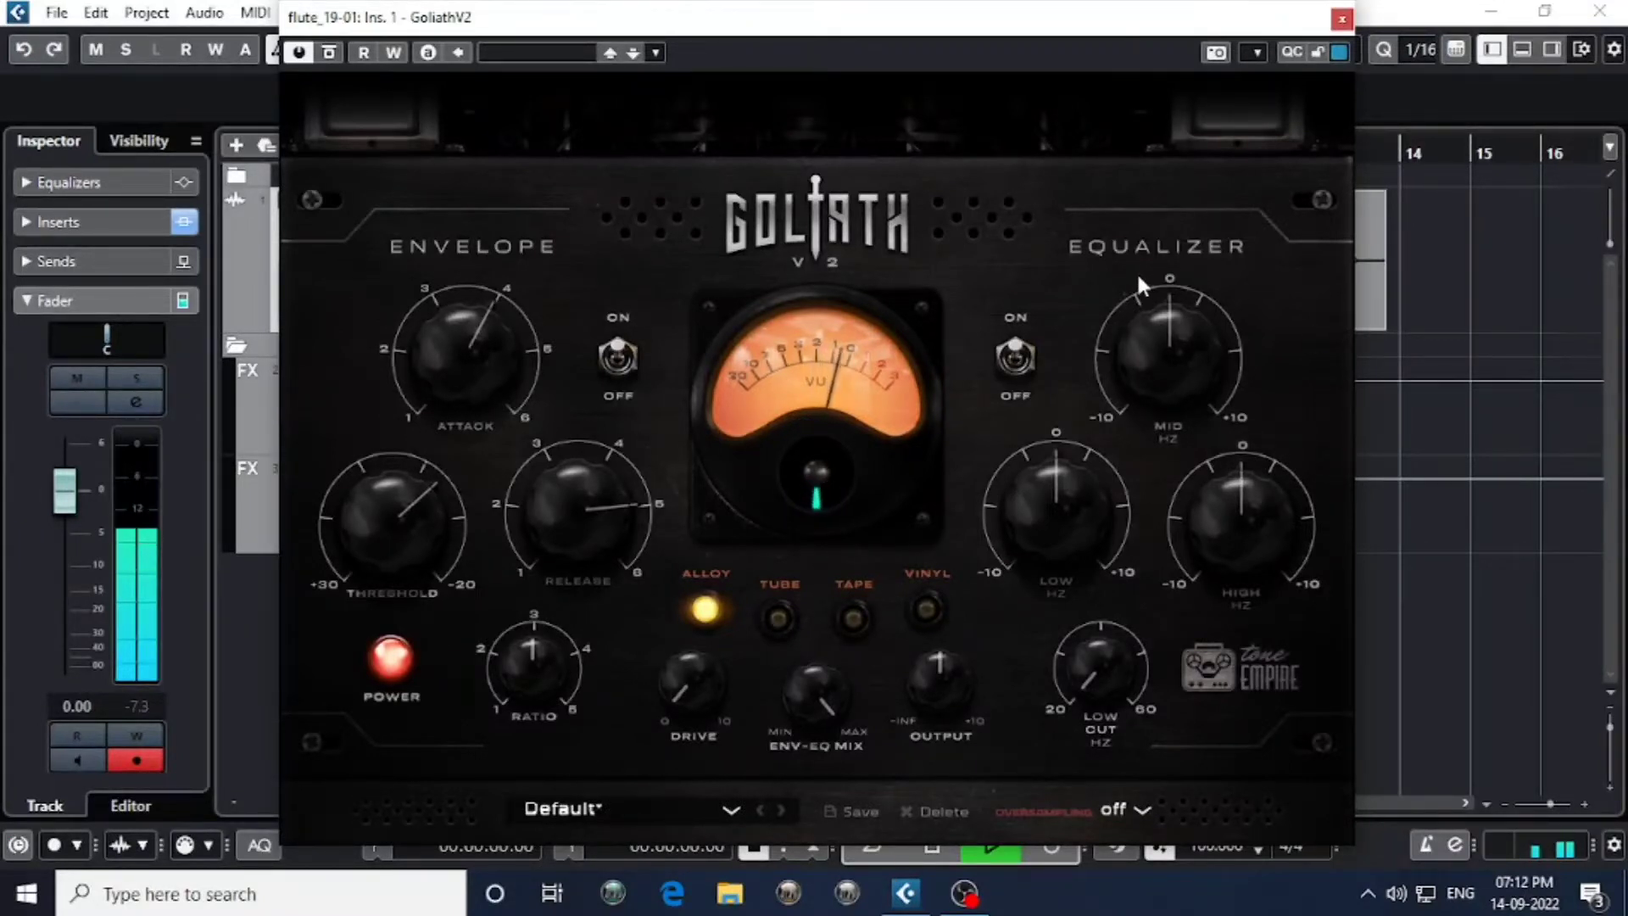
key(space)
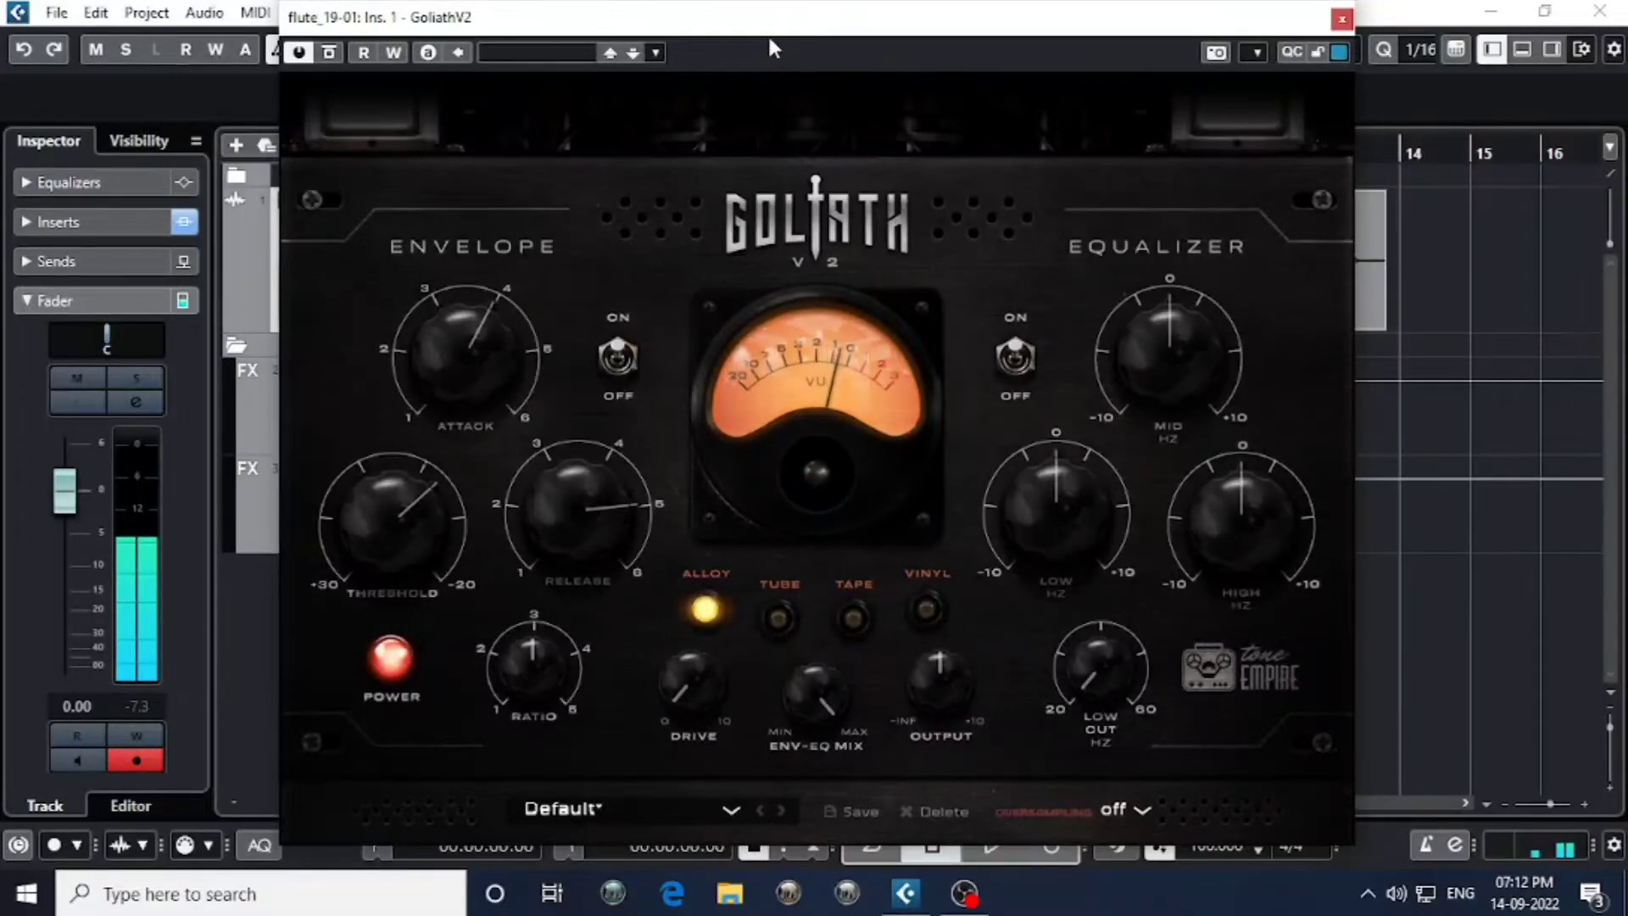
Uncover the start of the flute_19-01 clip in the project and play it with GoliathV2 bypassed, stopping after the opening phrase.
drag(769, 38, 1249, 193)
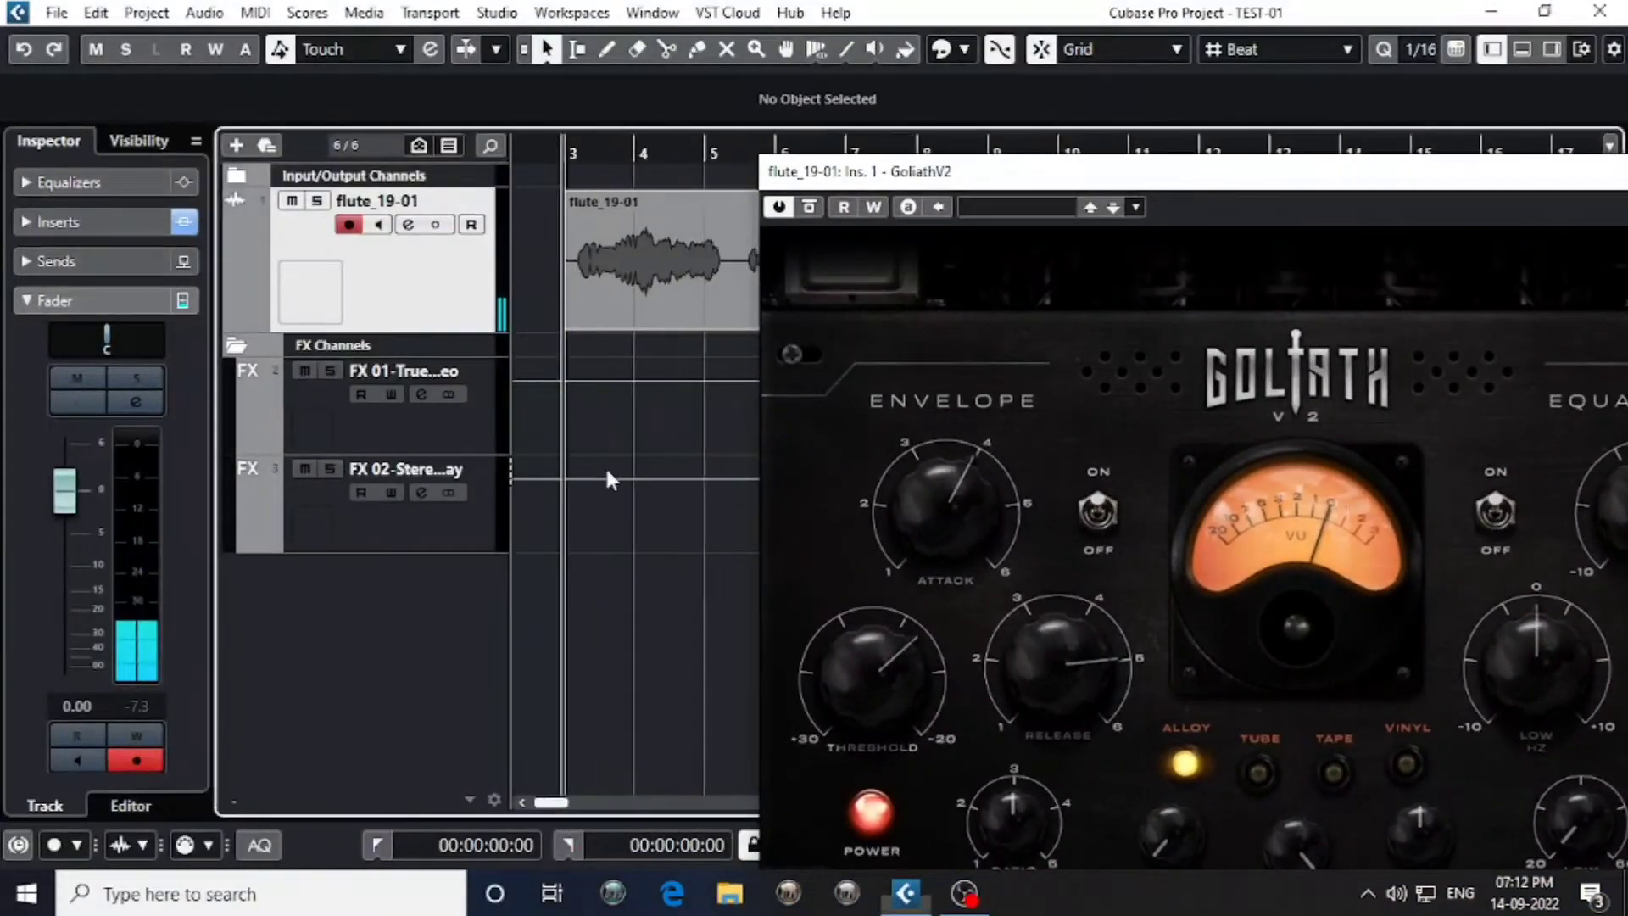
drag(1119, 172, 1253, 165)
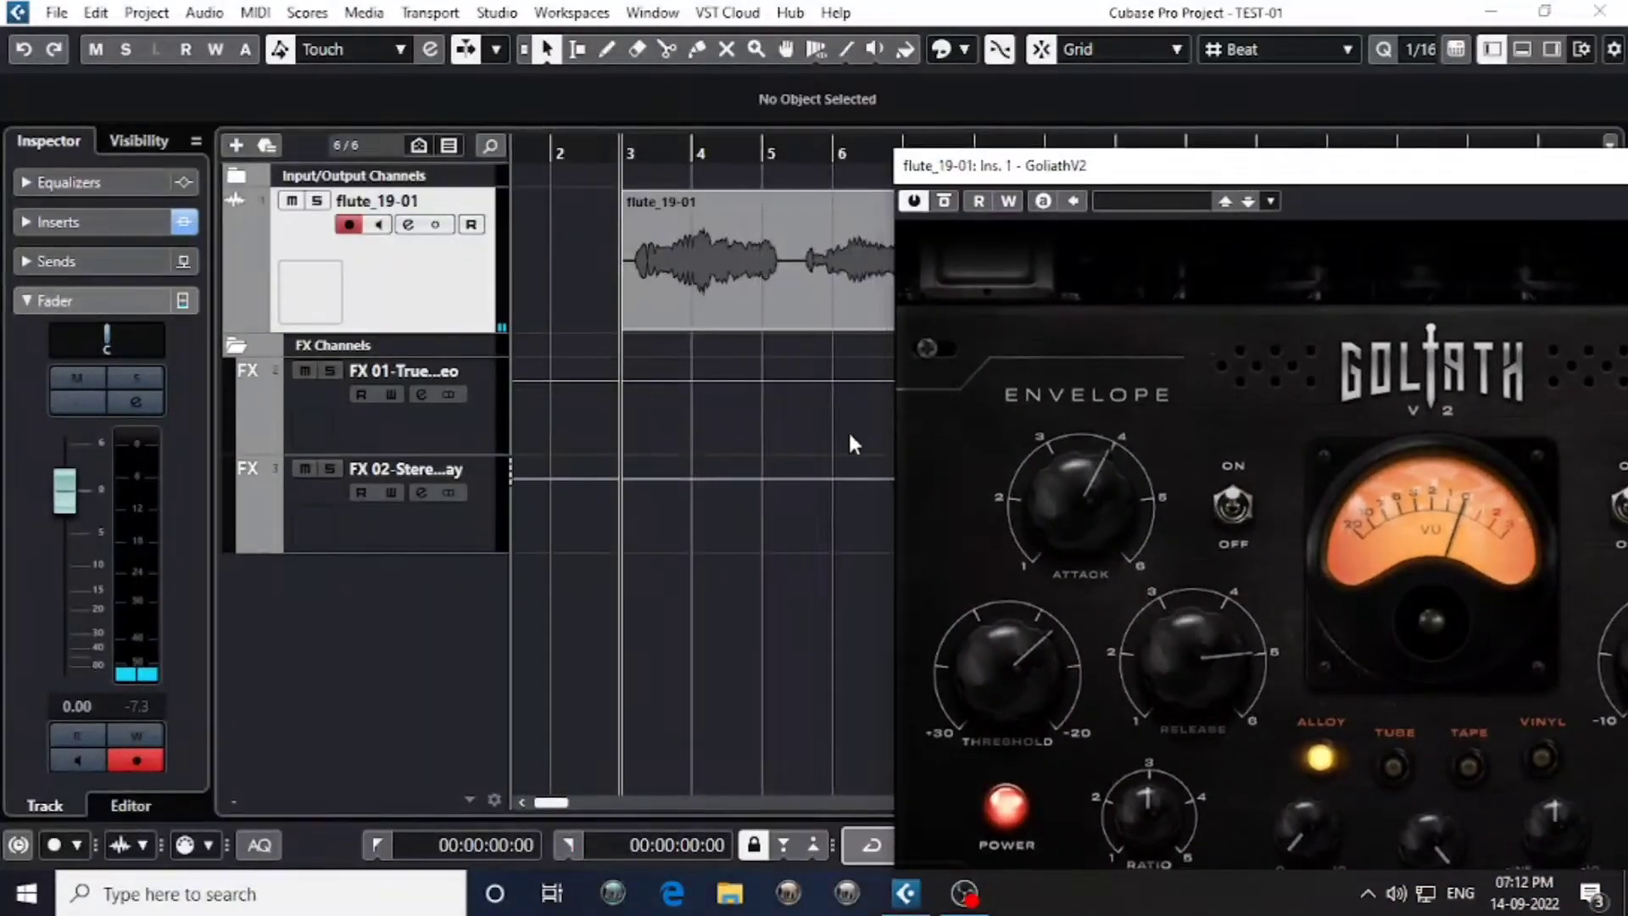
key(g)
drag(1155, 174, 1107, 150)
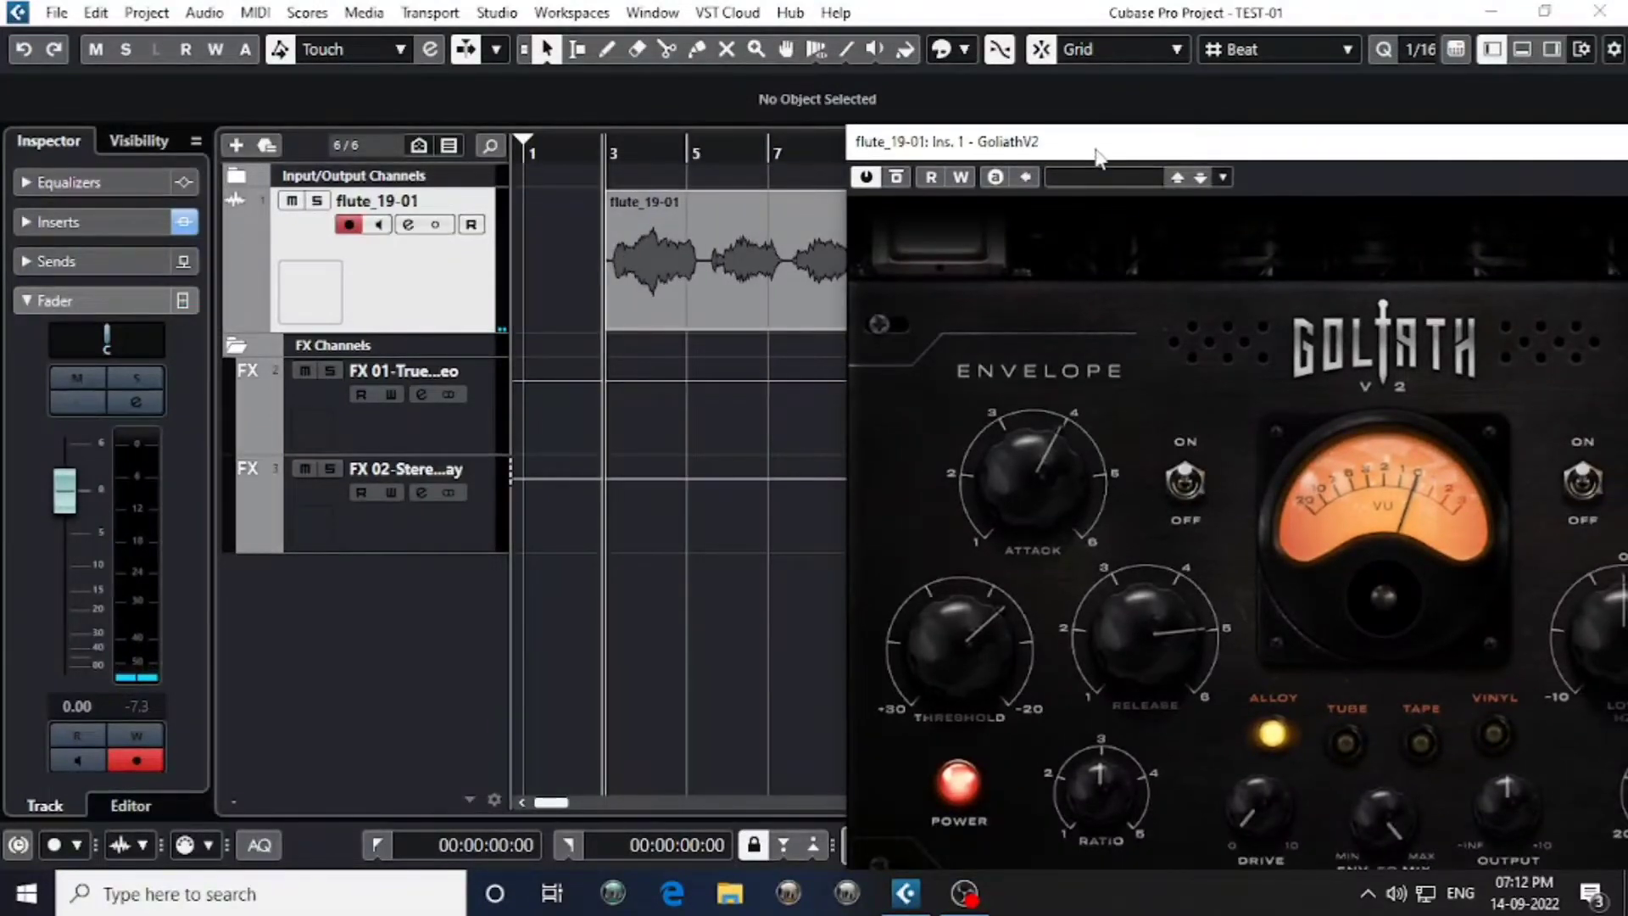
drag(930, 142, 834, 52)
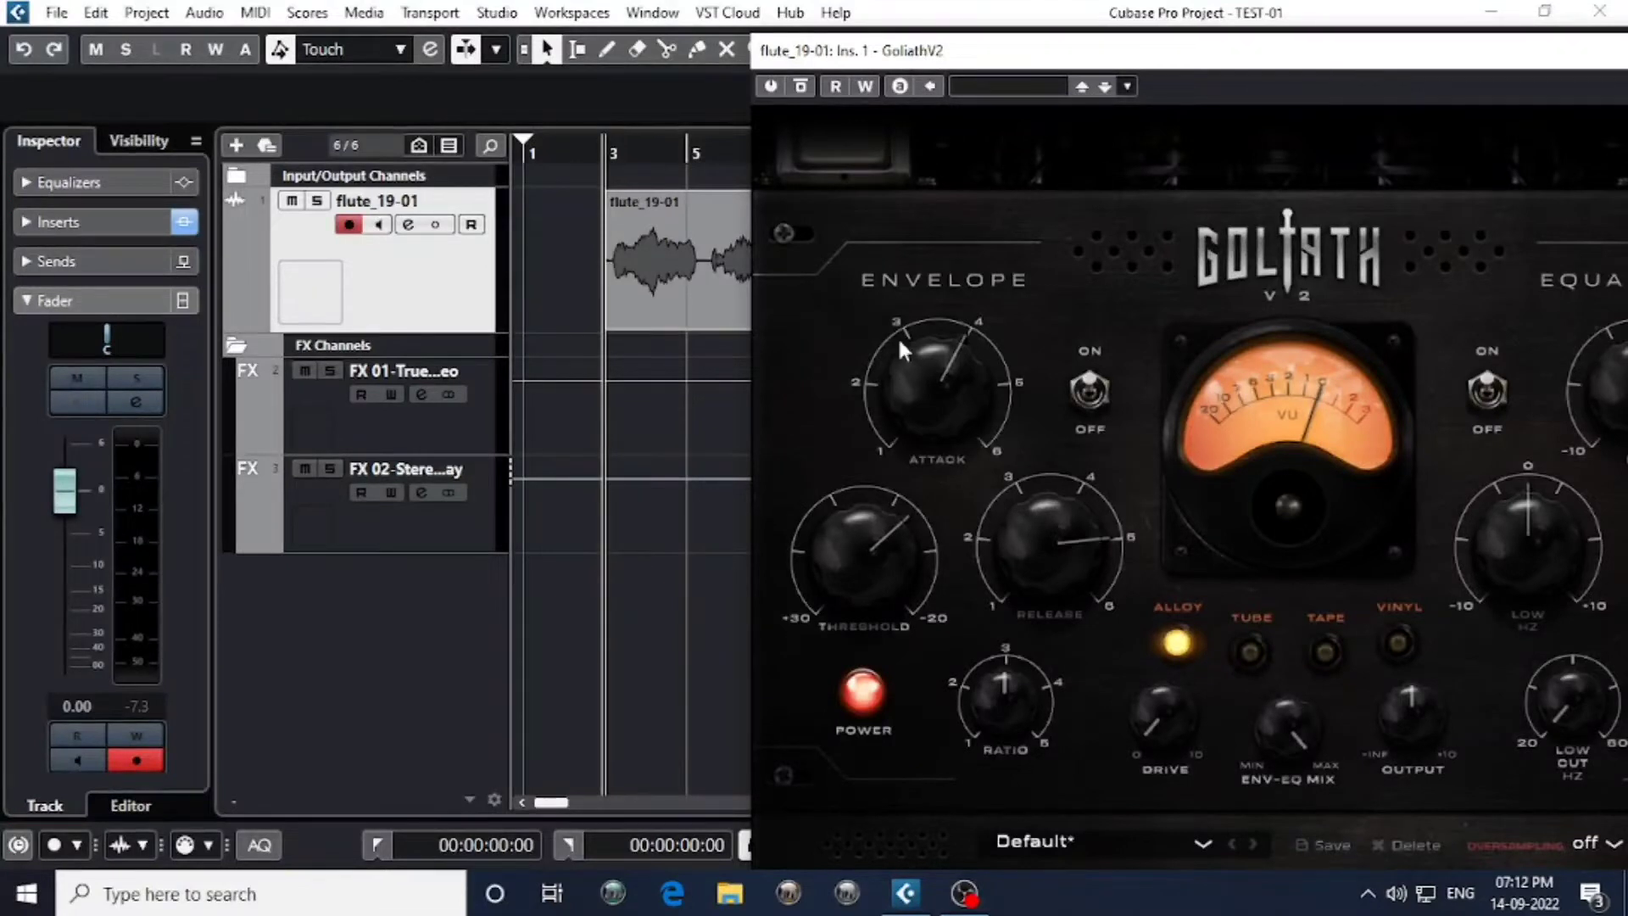
key(space)
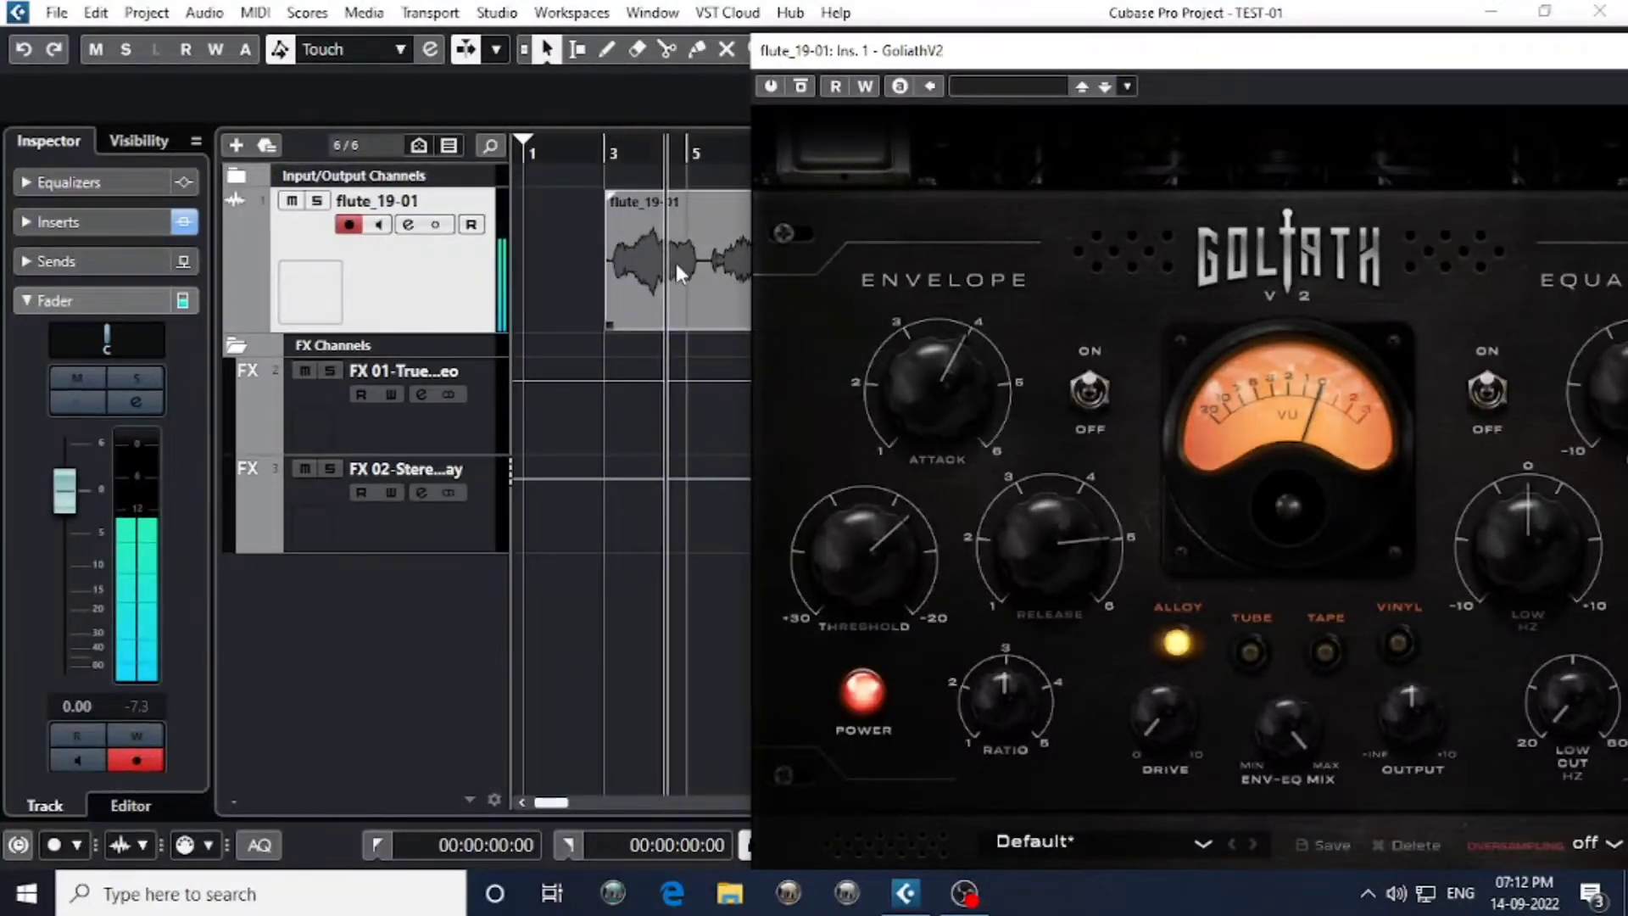
key(space)
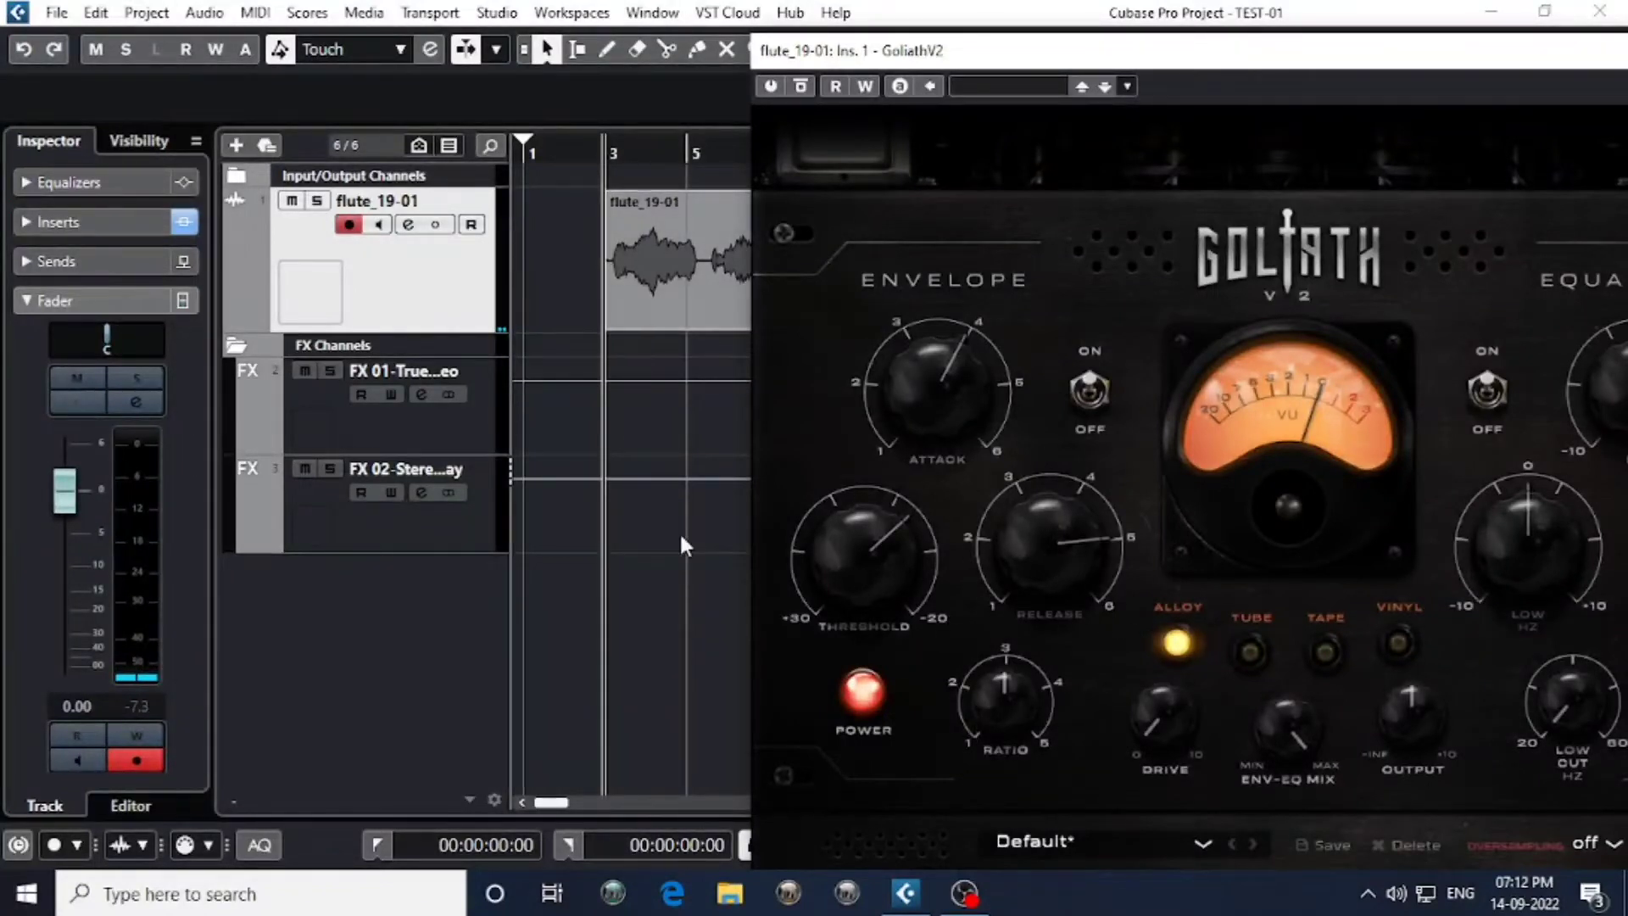
Play the opening of the flute clip with GoliathV2 active, keeping the waveform uncovered, and stop playback.
drag(1064, 56, 1020, 35)
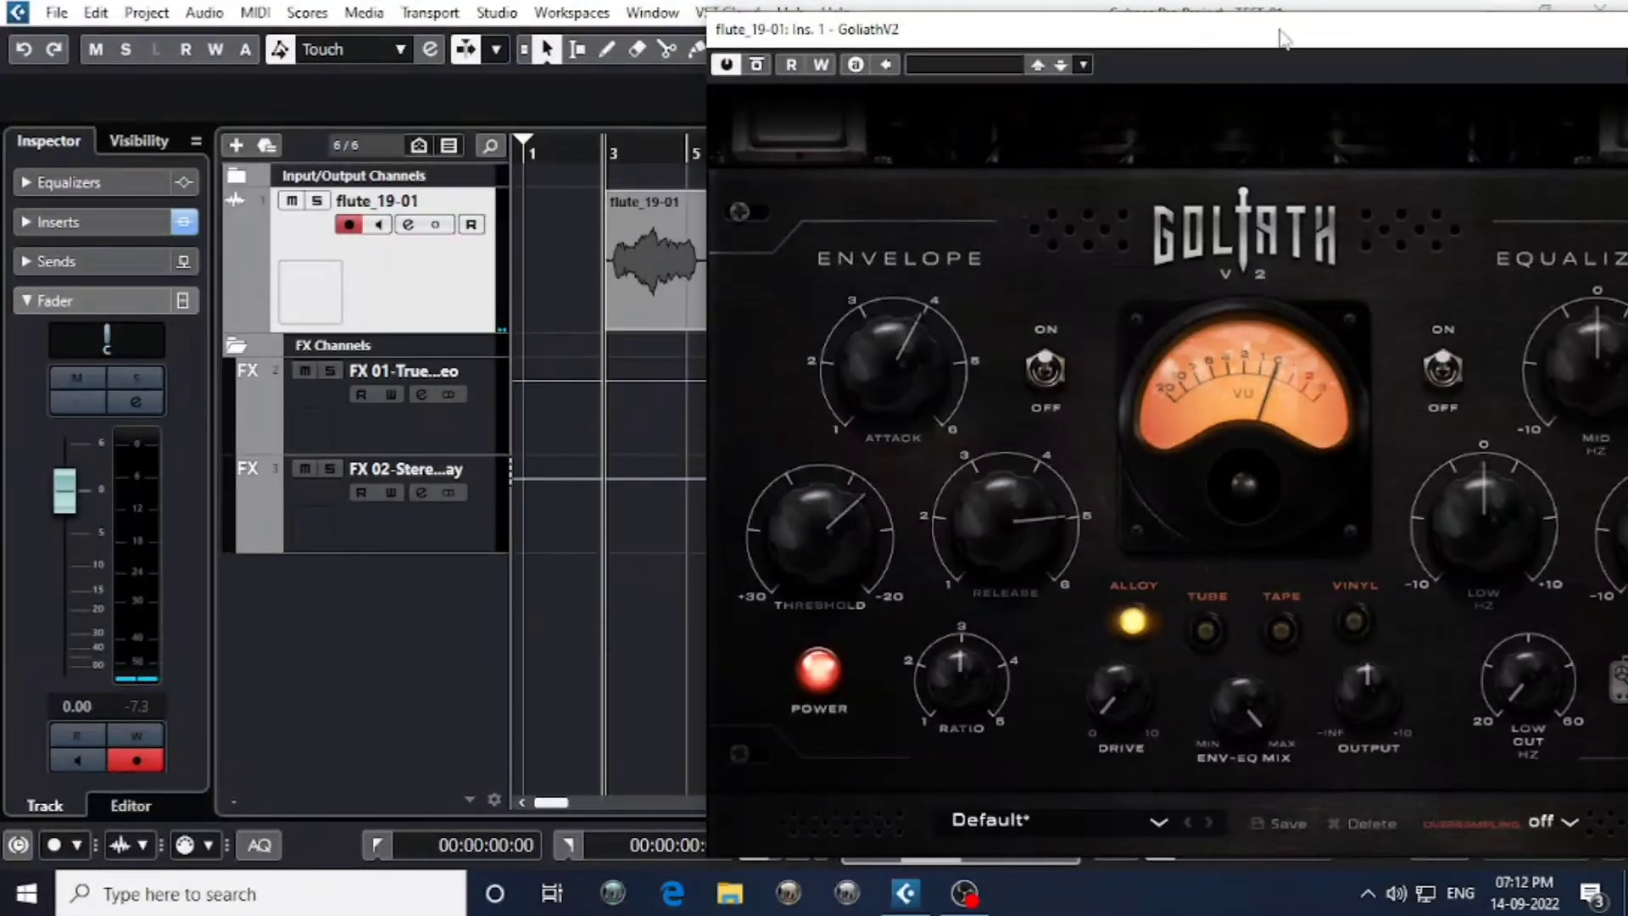
drag(1284, 38, 990, 39)
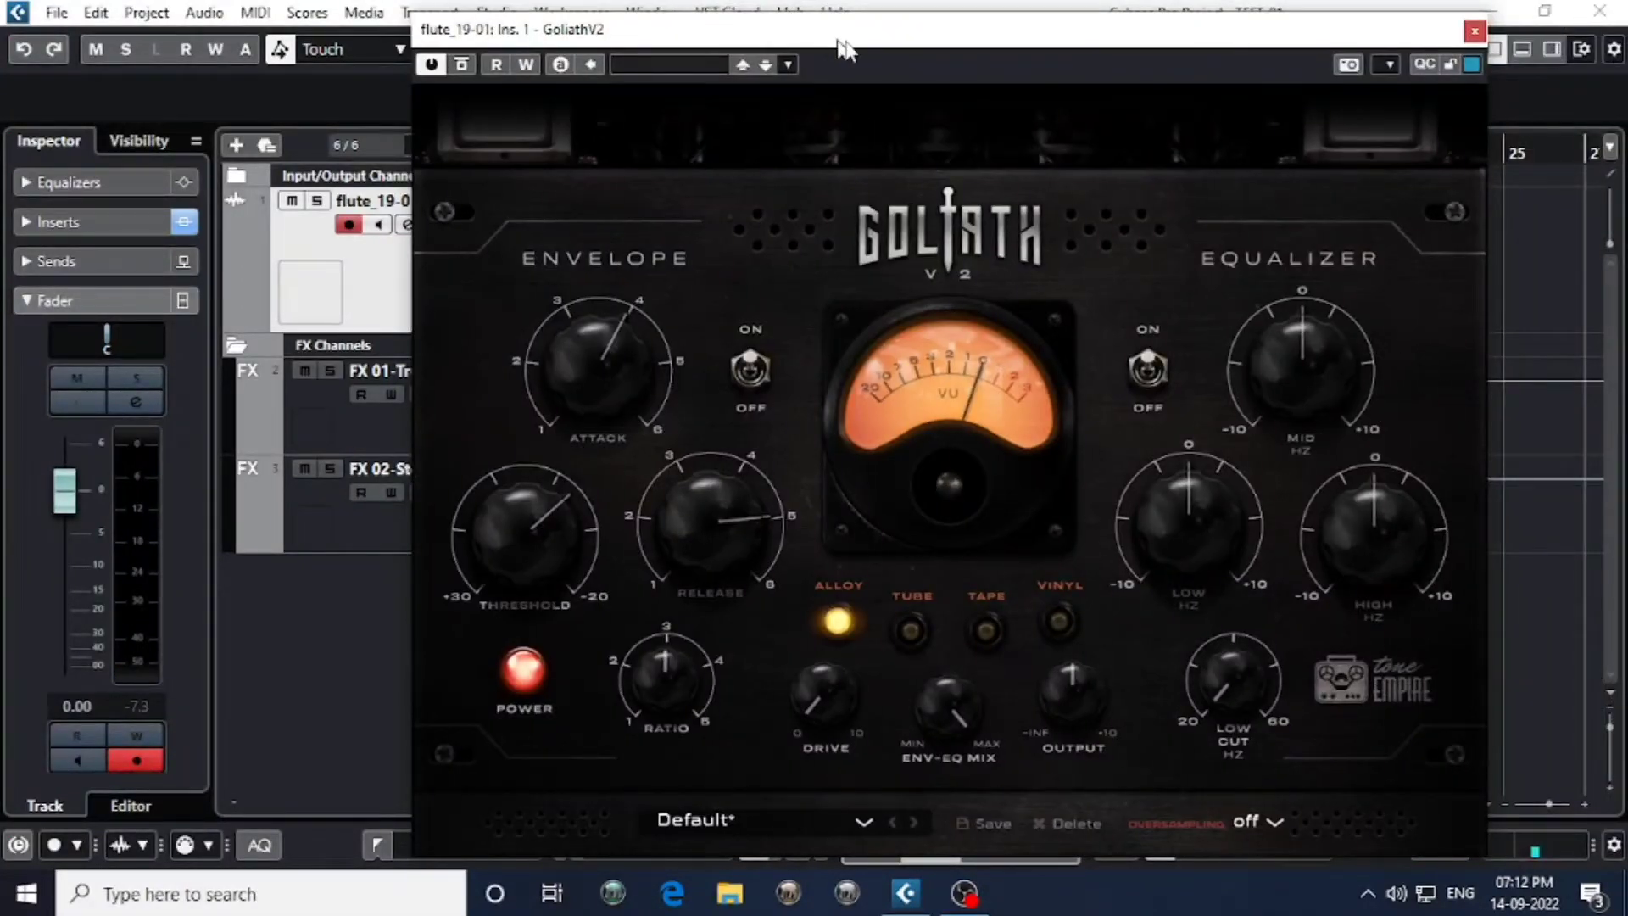
drag(844, 49, 1215, 36)
key(space)
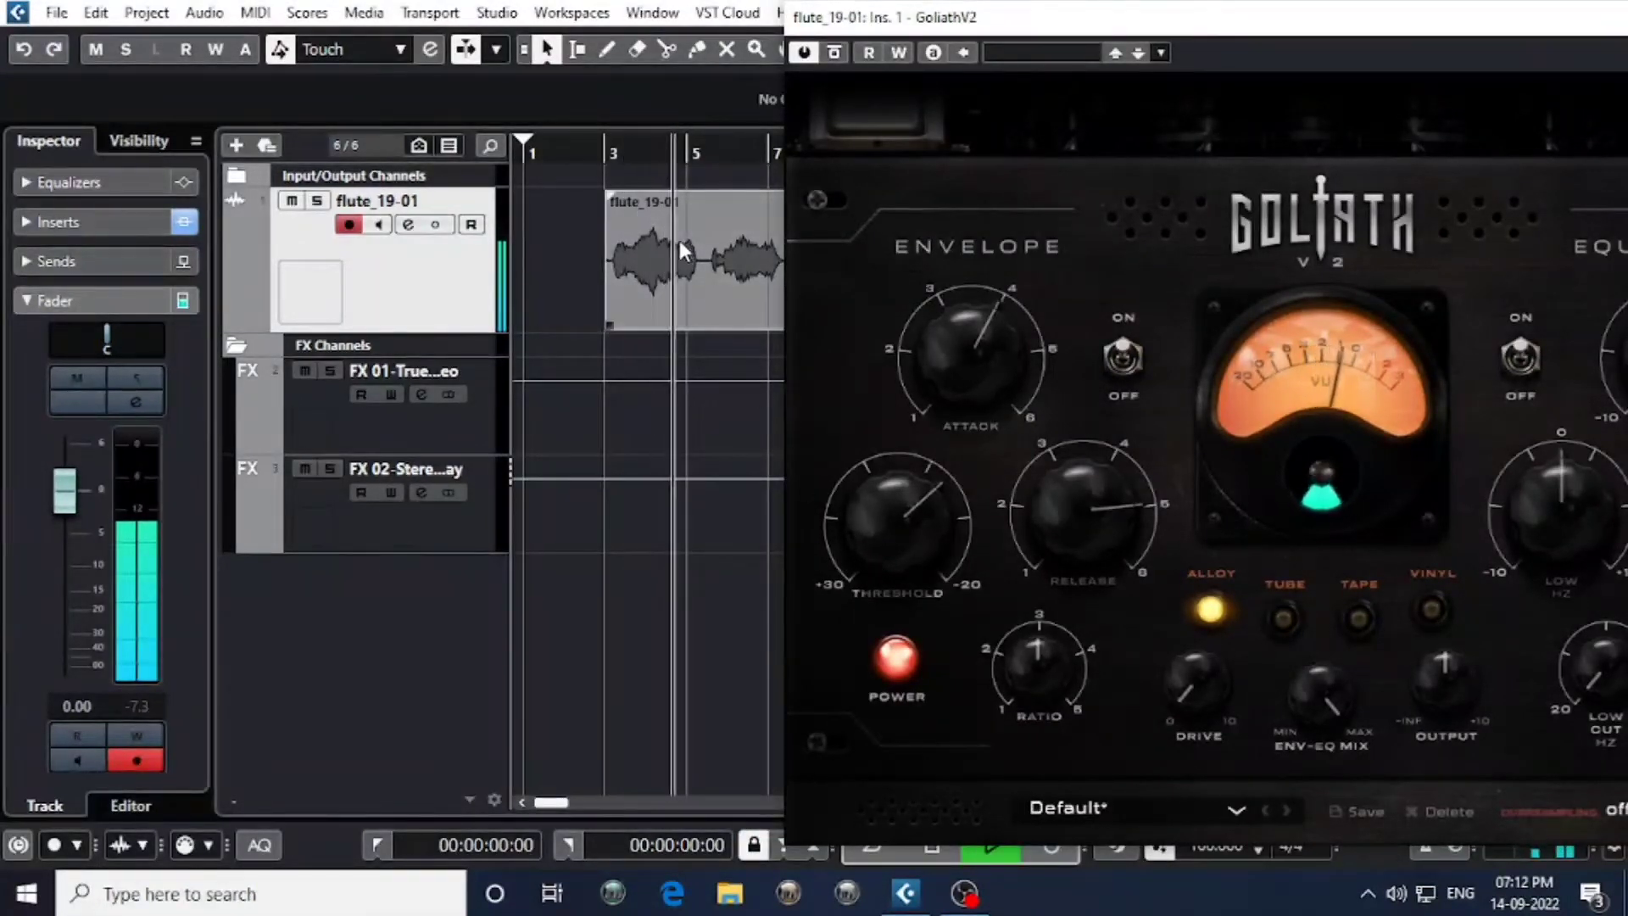
key(space)
Place the playhead at bar 3 and play the first flute phrase with GoliathV2 bypassed, then stop.
drag(648, 157, 637, 200)
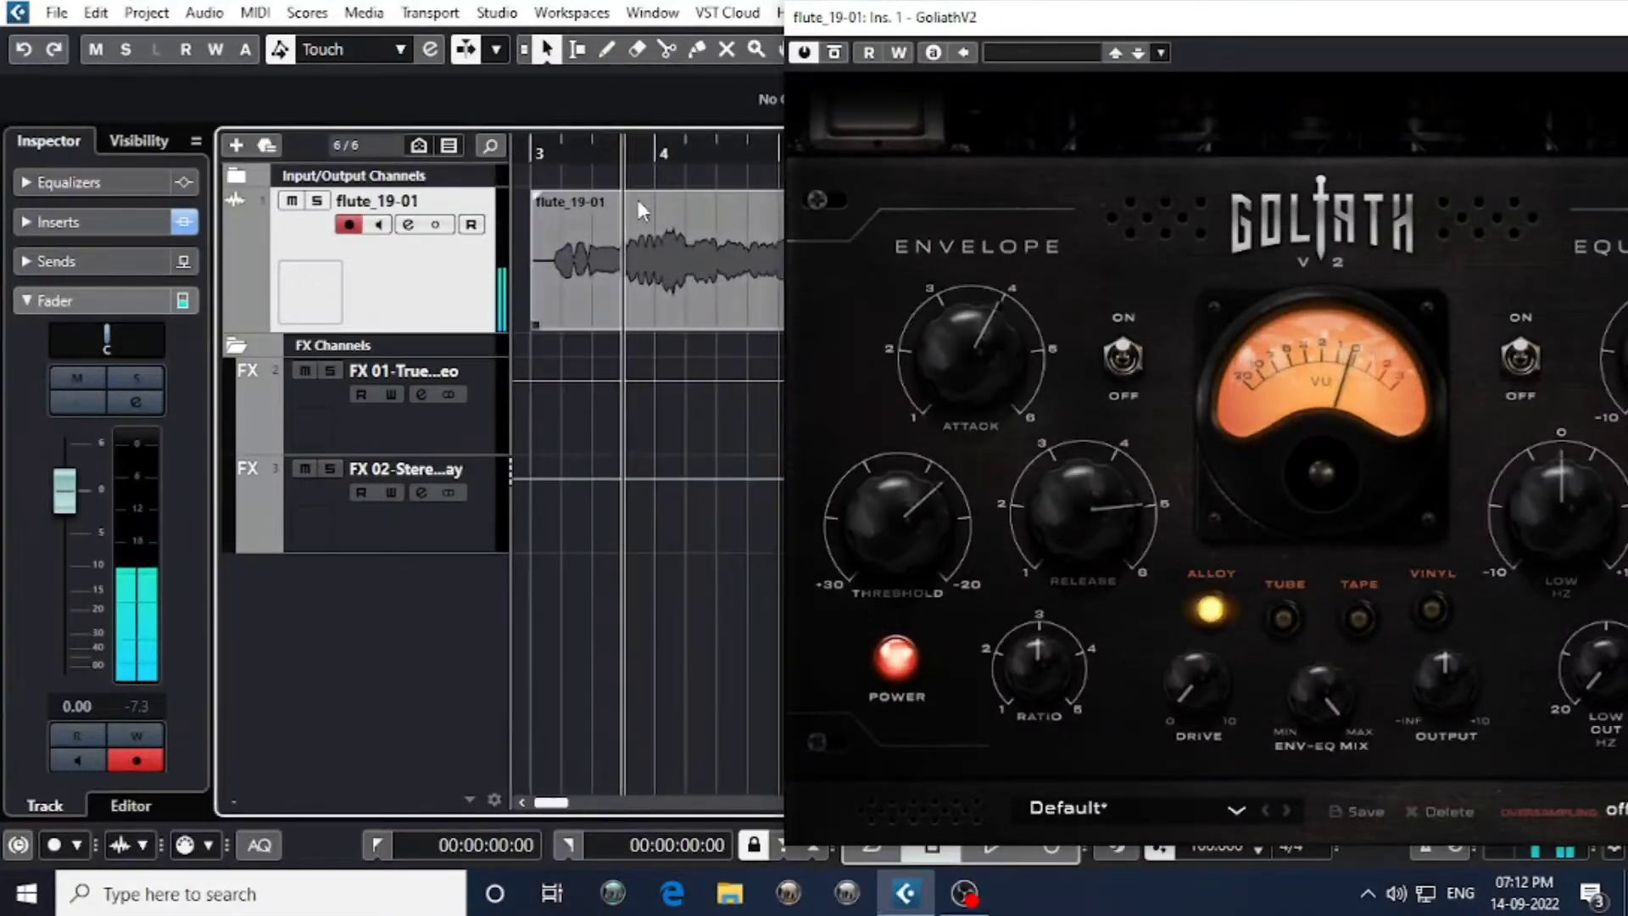
click(545, 152)
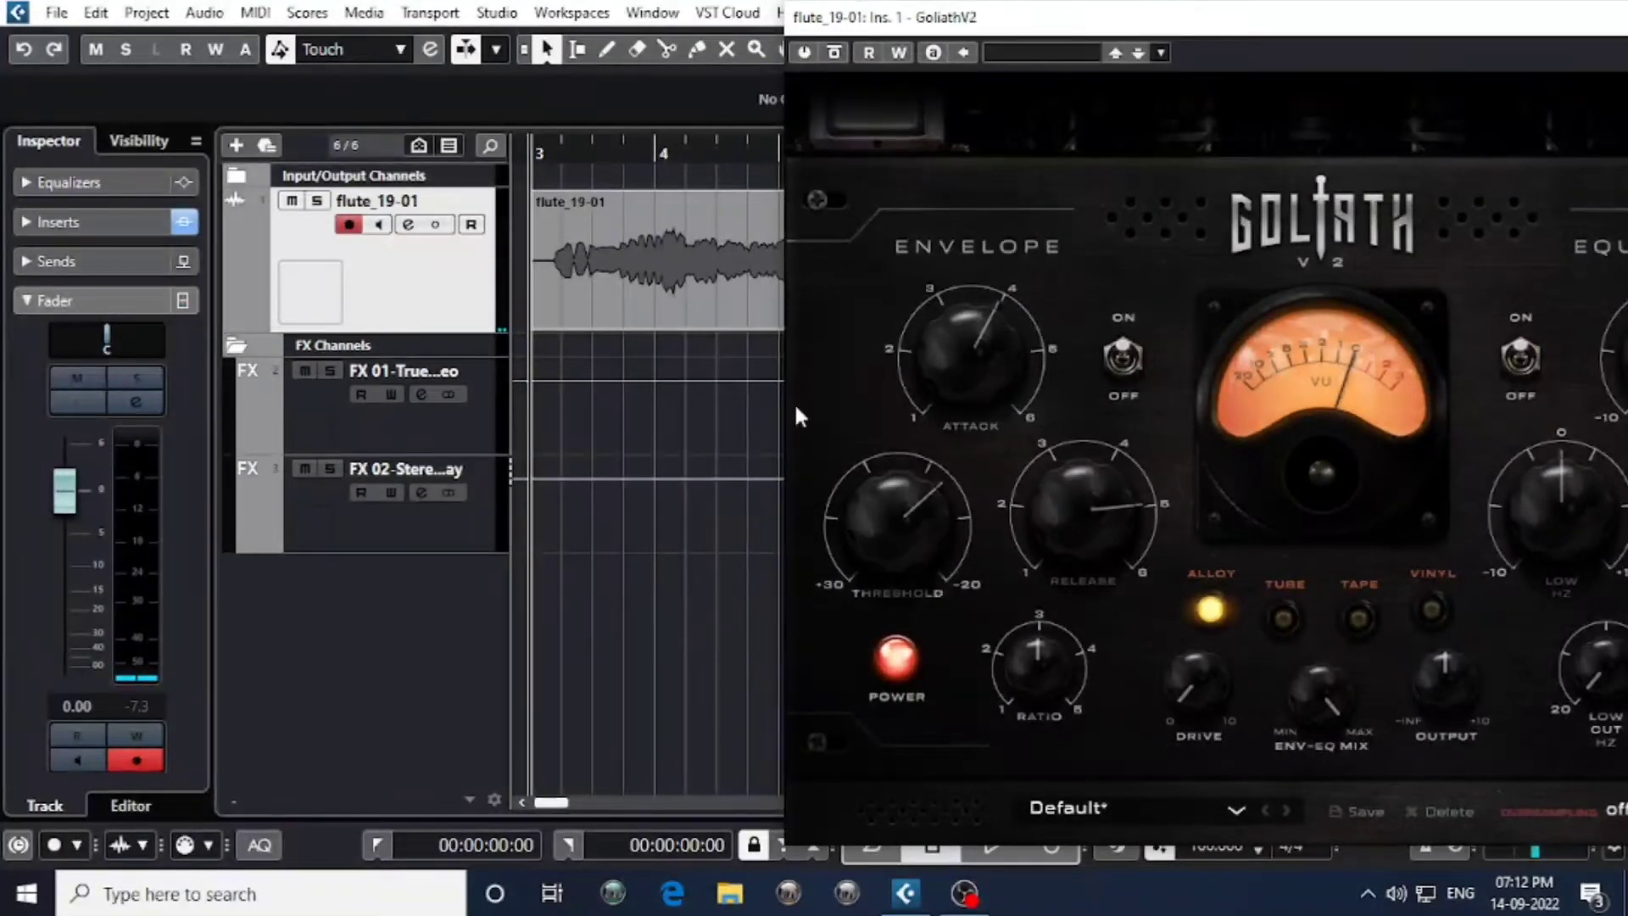
key(space)
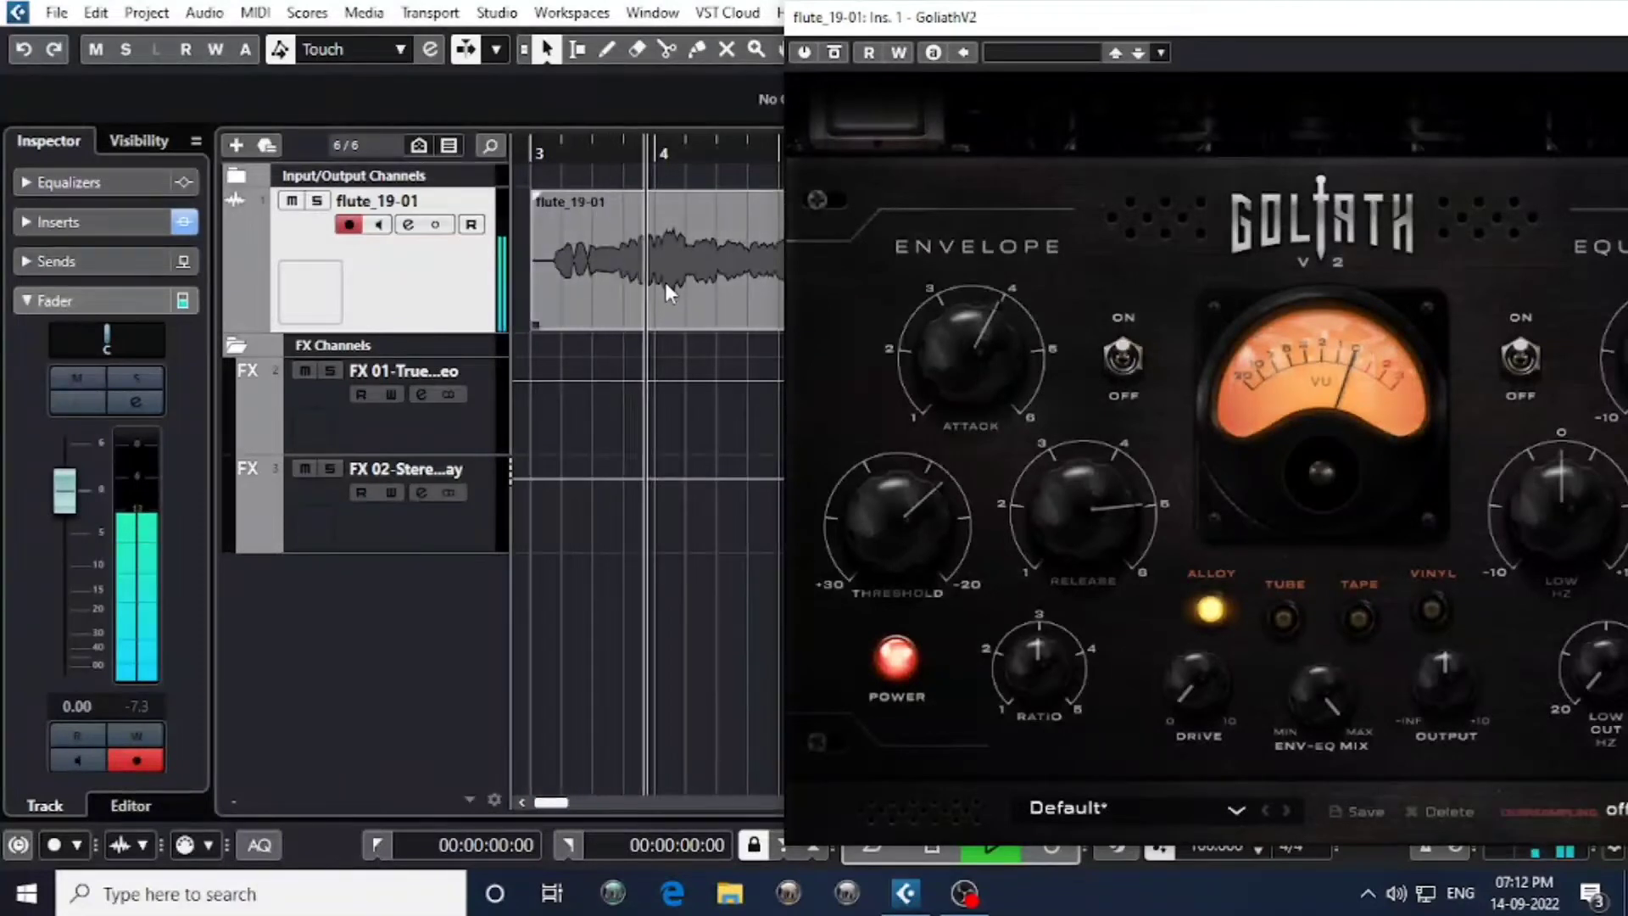
key(space)
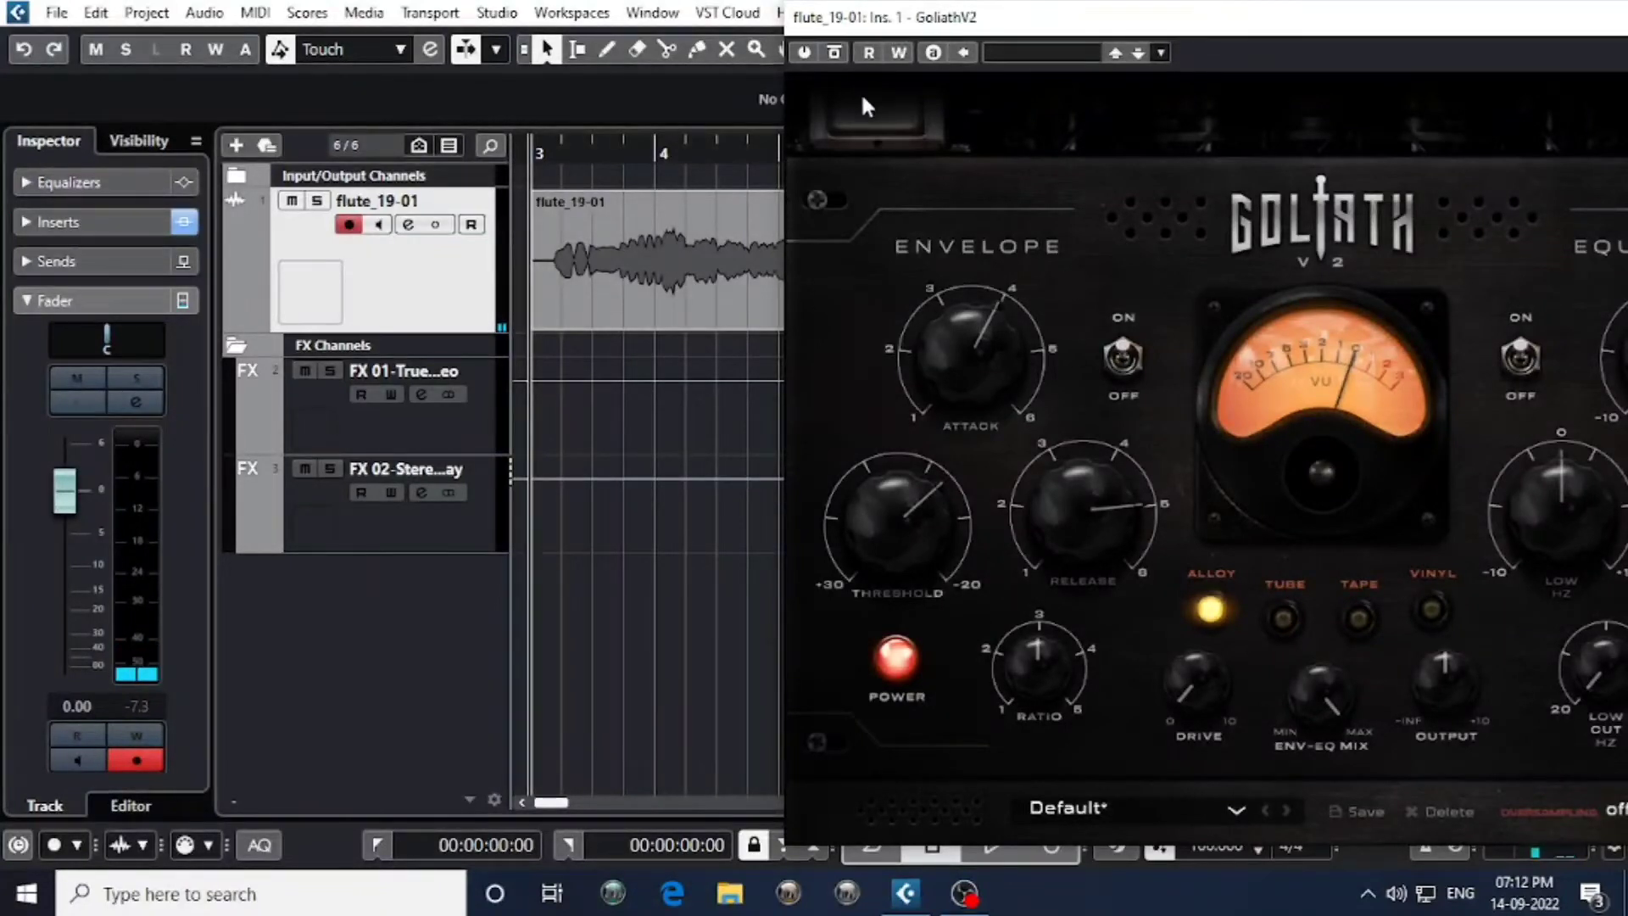
Switch GoliathV2 back on, replay the first flute phrase from bar 3, and stop with the whole clip in view.
click(806, 53)
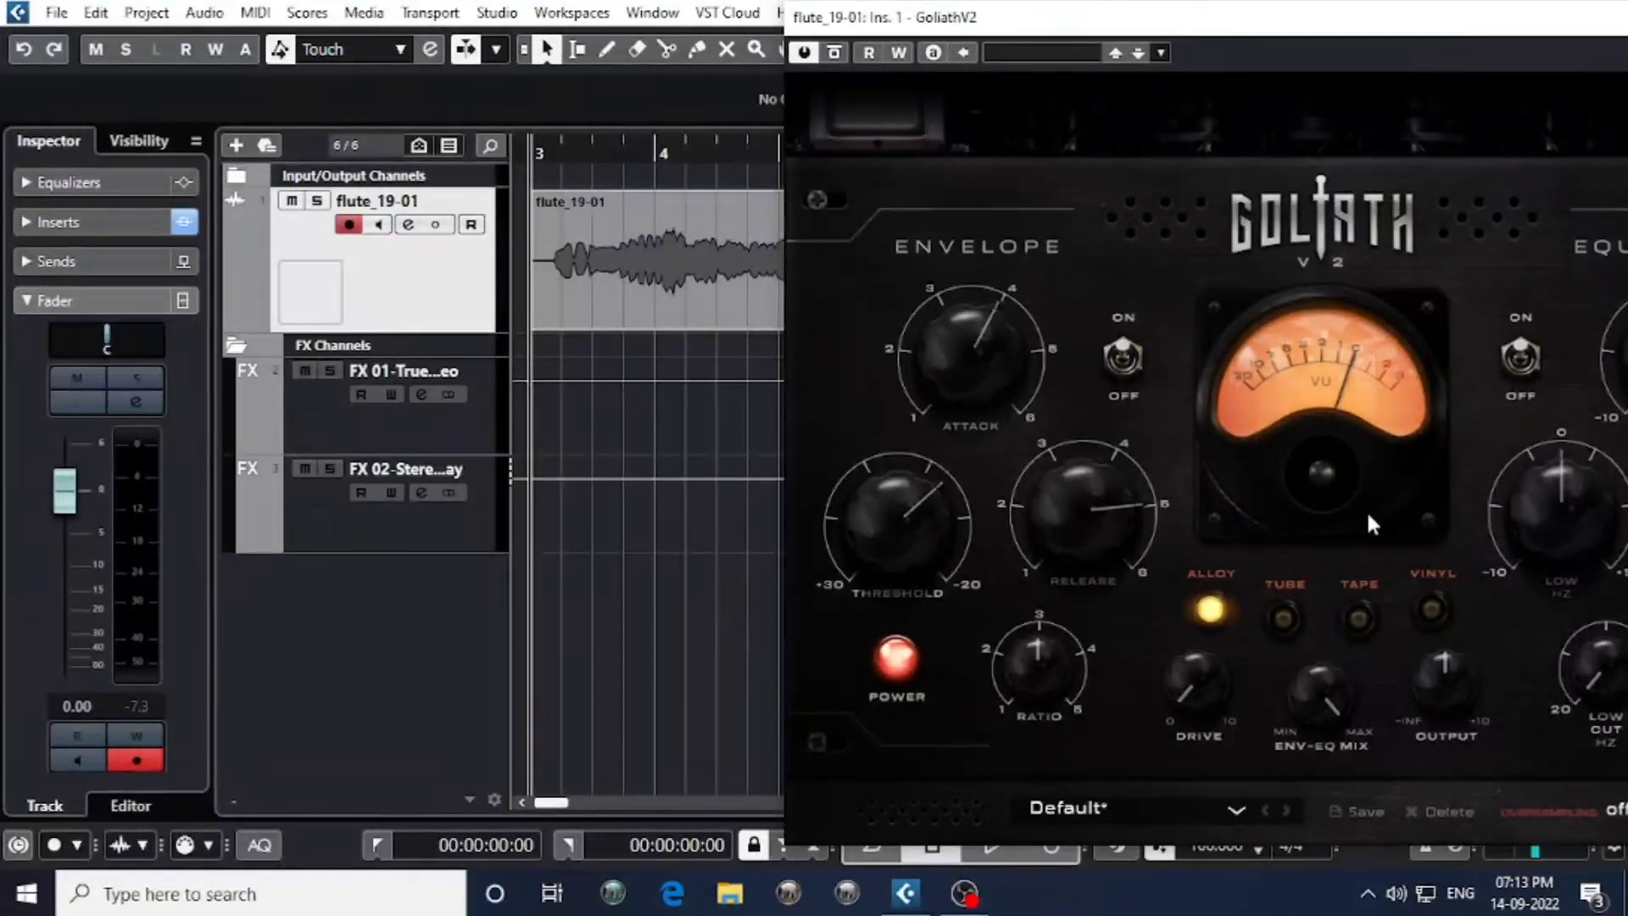
key(space)
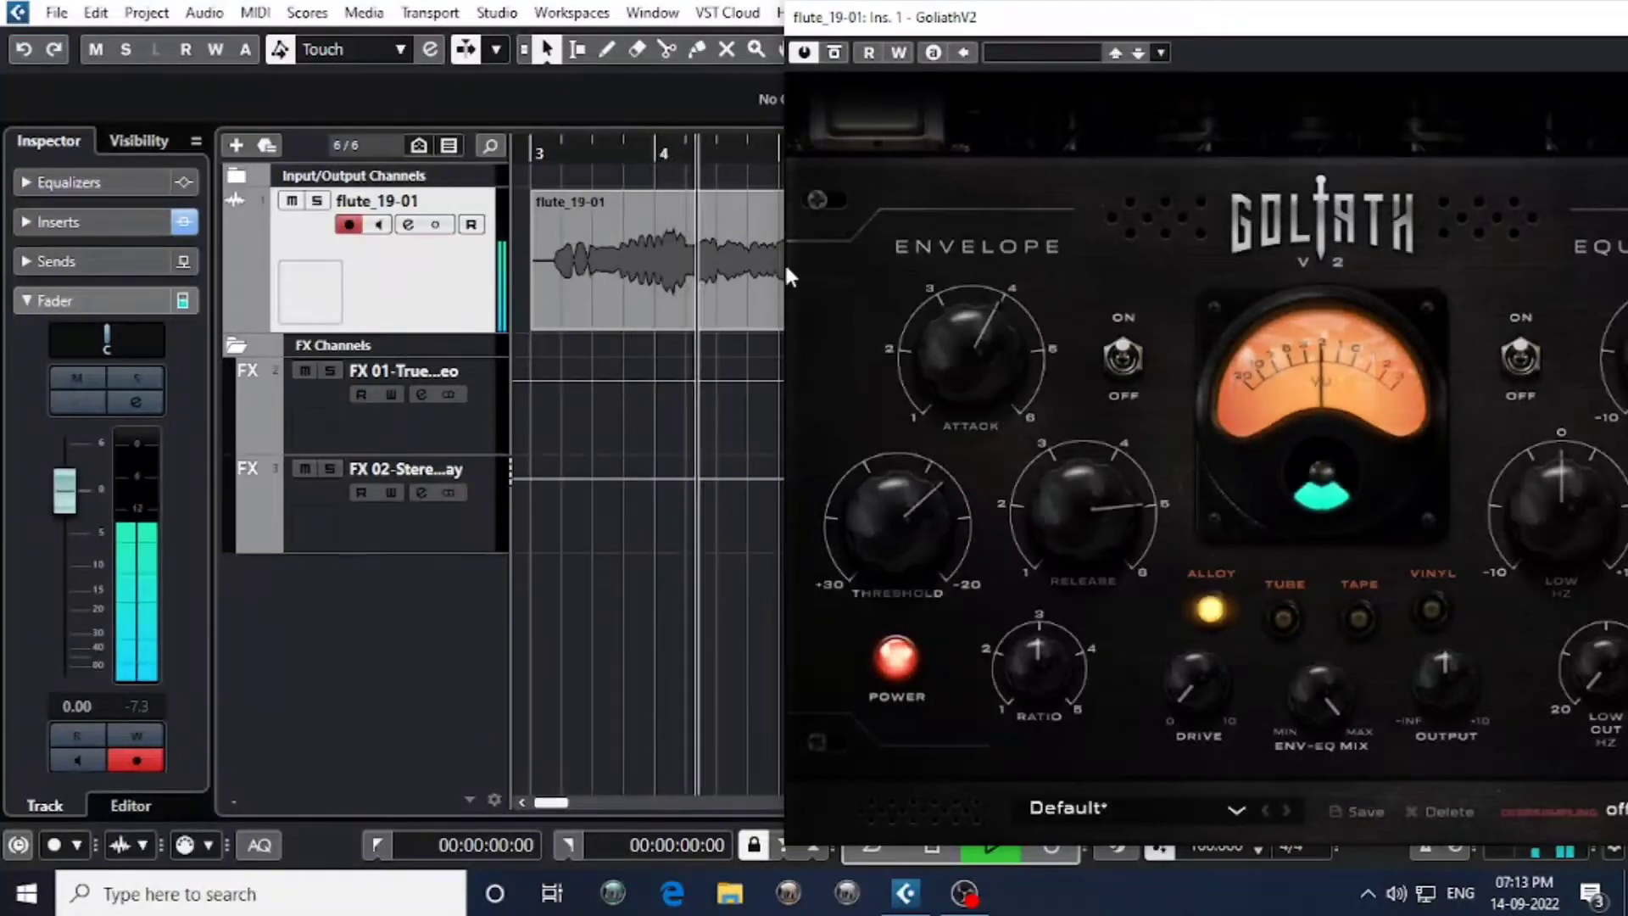
drag(941, 17, 1253, 32)
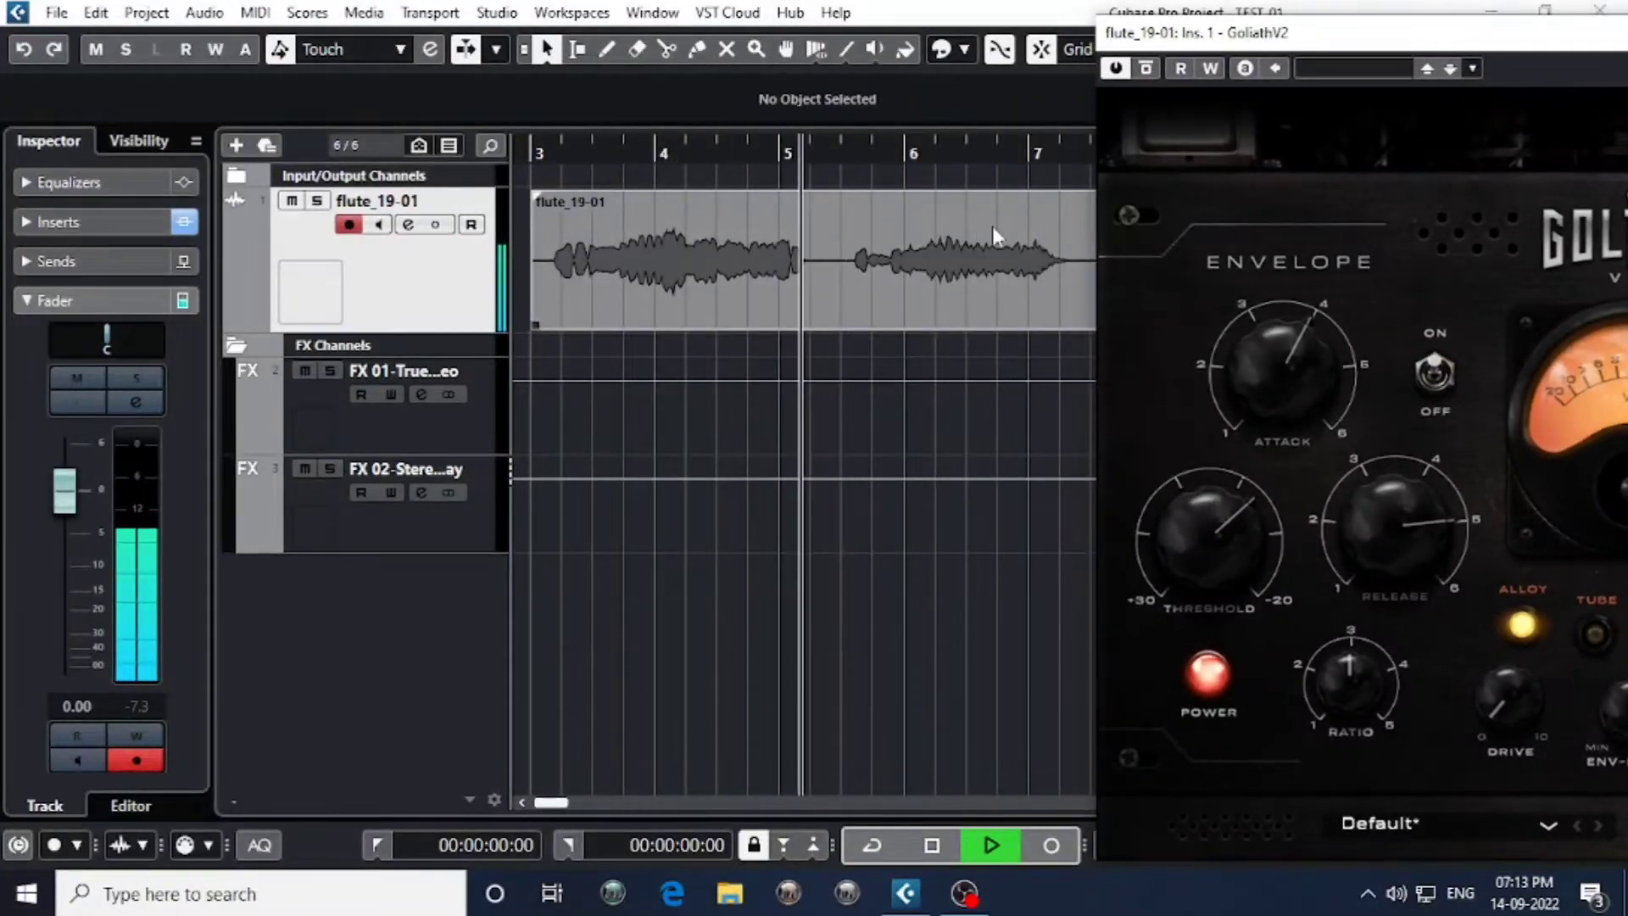
key(space)
key(g)
key(g)
key(g)
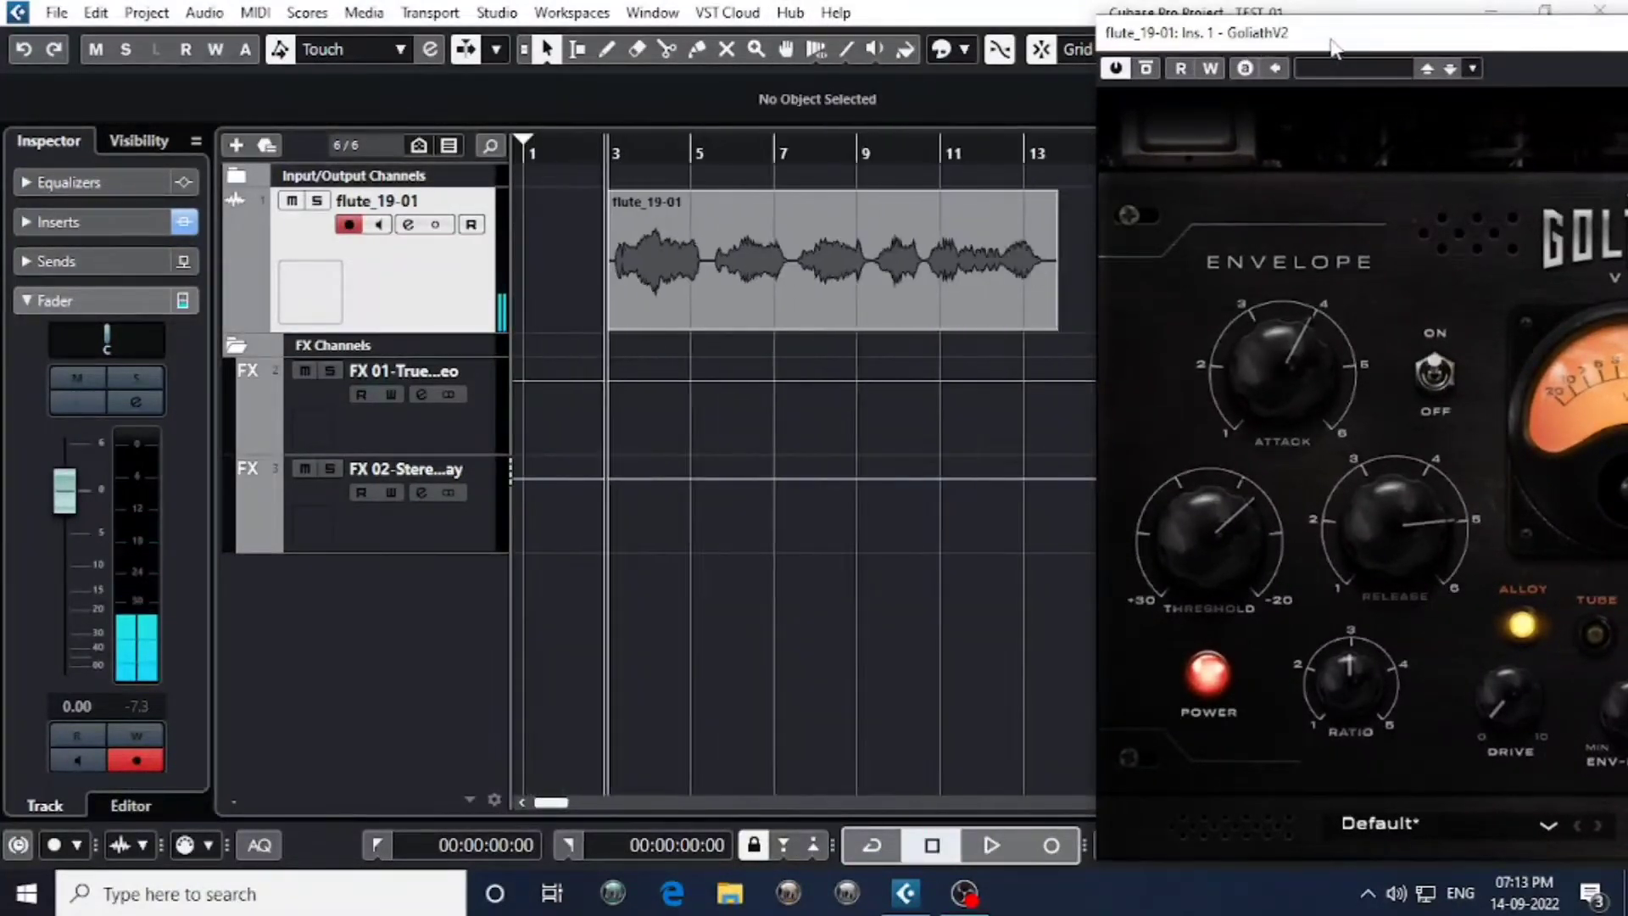
Bring the full GoliathV2 interface into view and raise the Equalizer Mid to slightly past one o'clock while the flute plays.
drag(1347, 46, 626, 31)
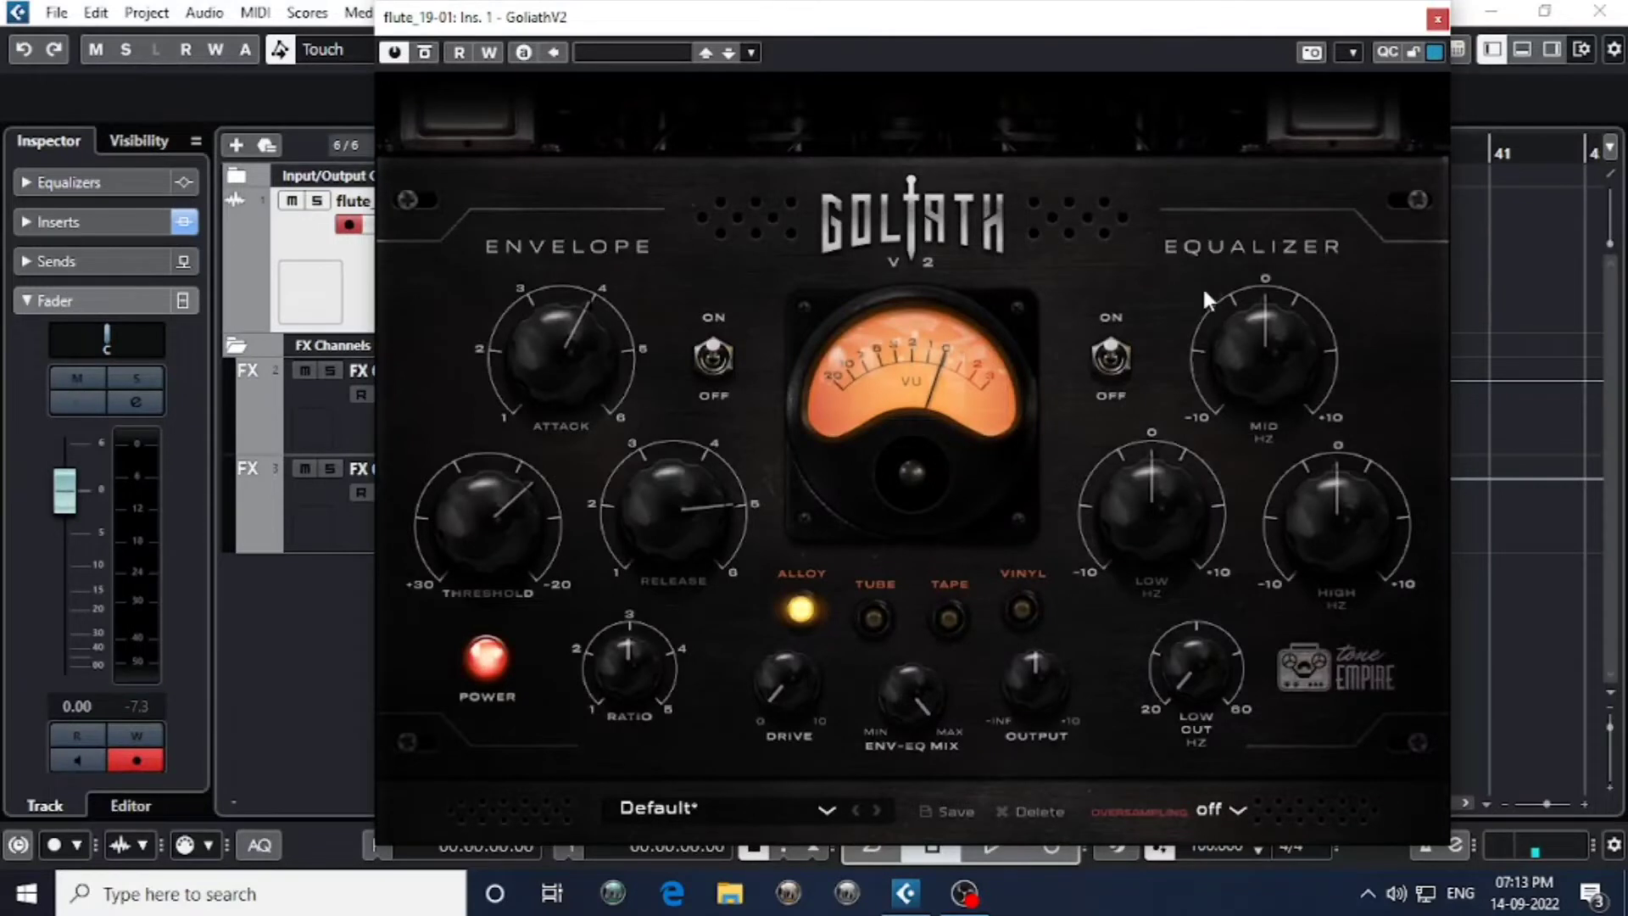
key(space)
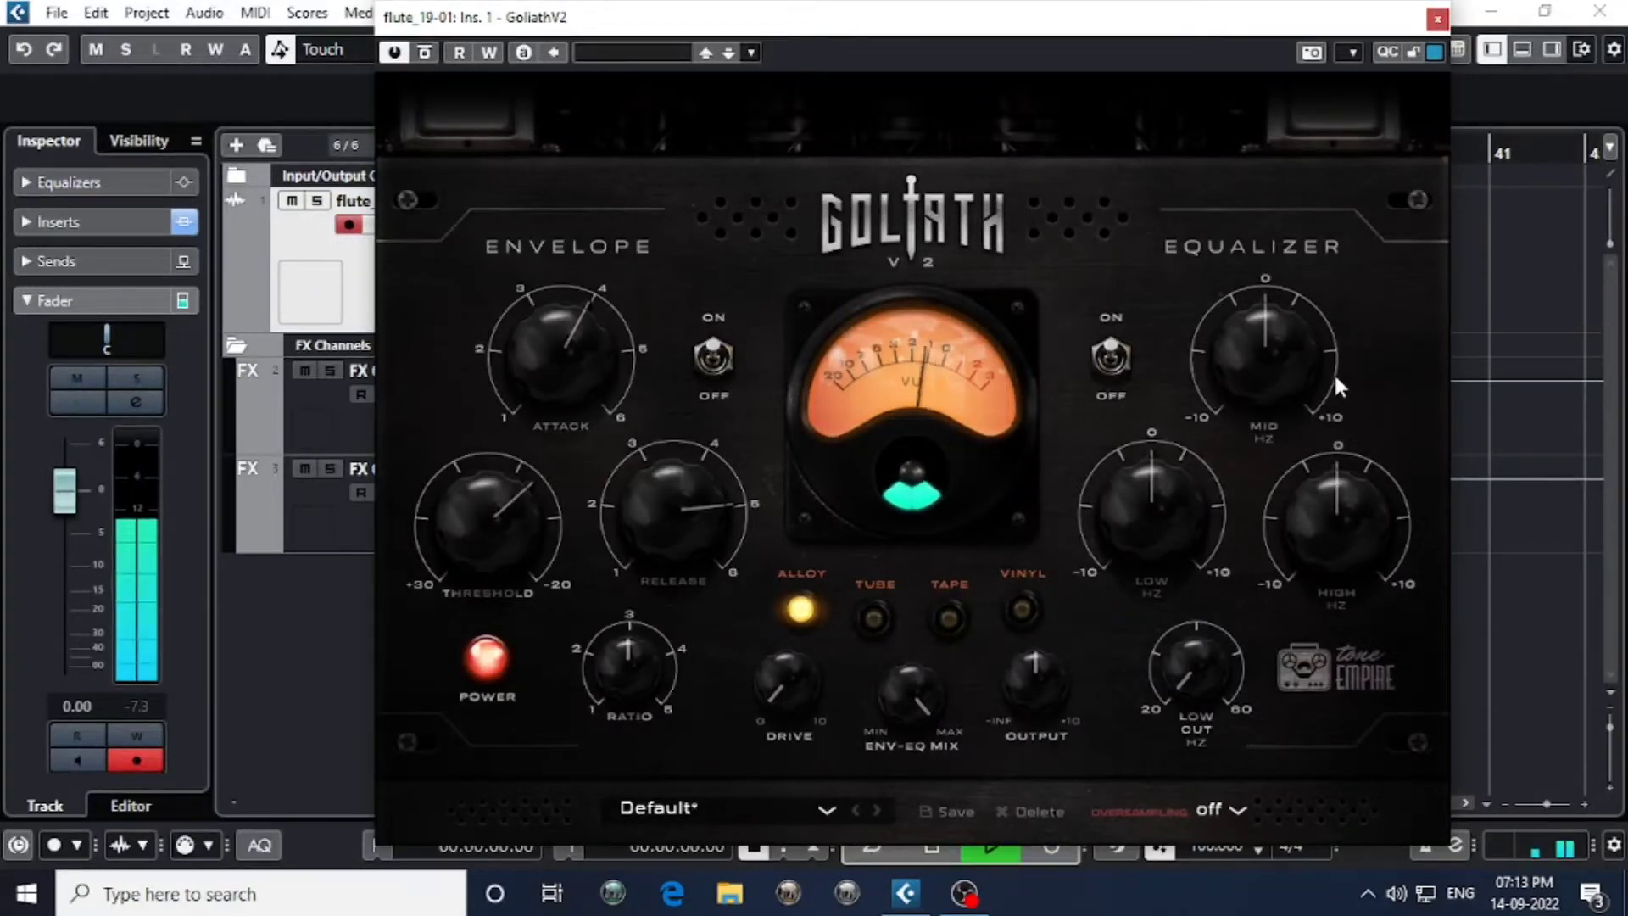
drag(1242, 367, 1241, 335)
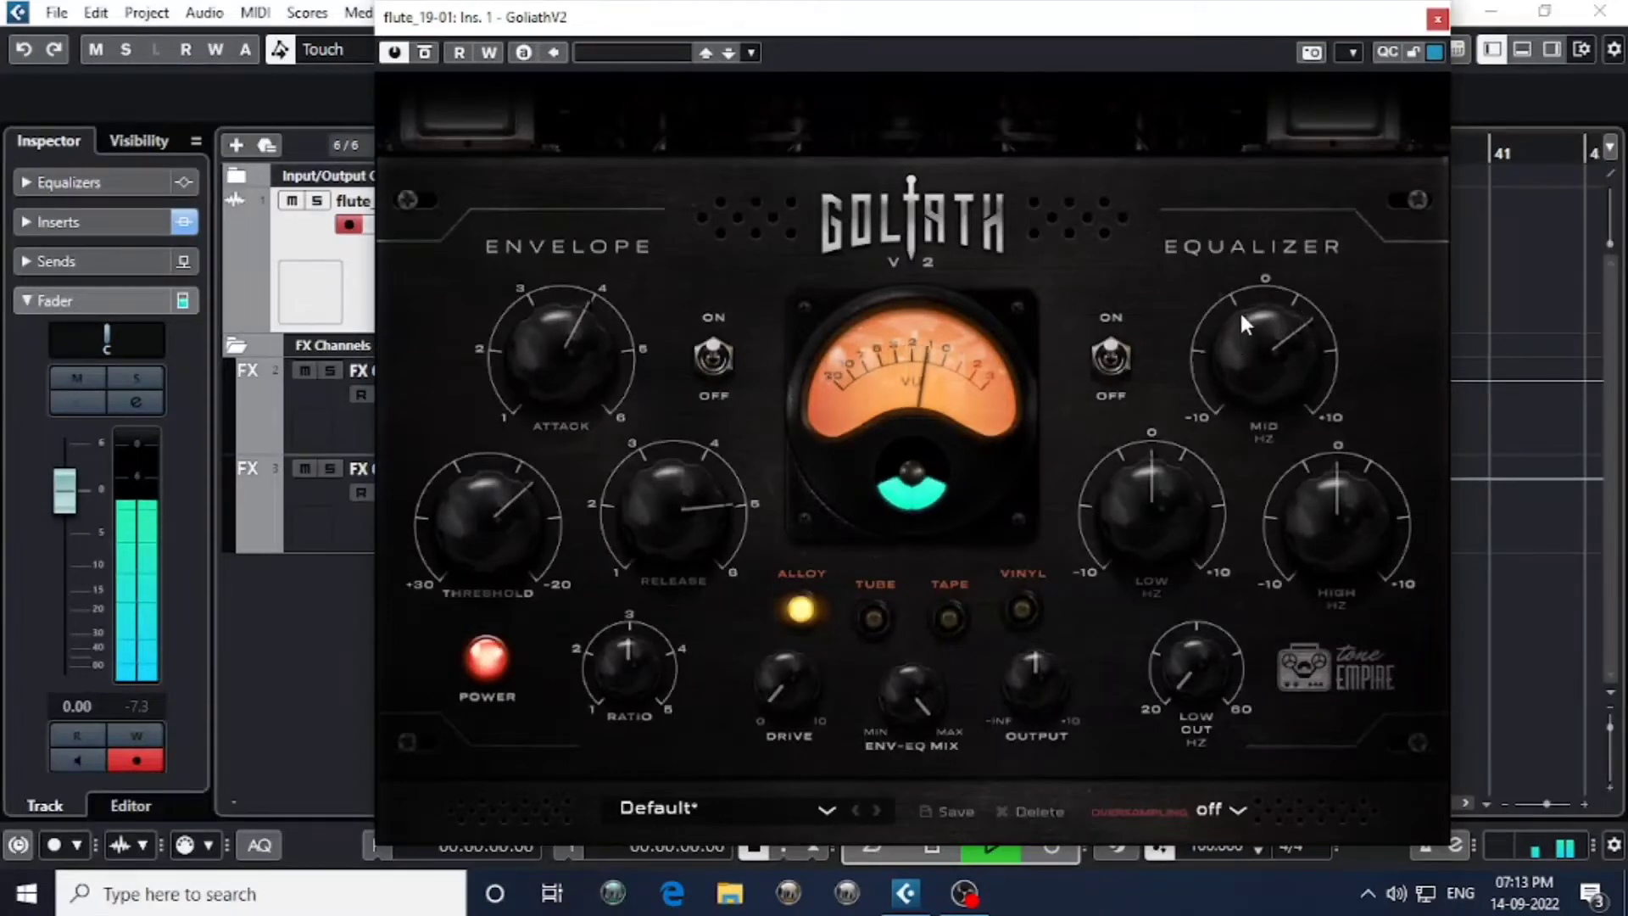
key(space)
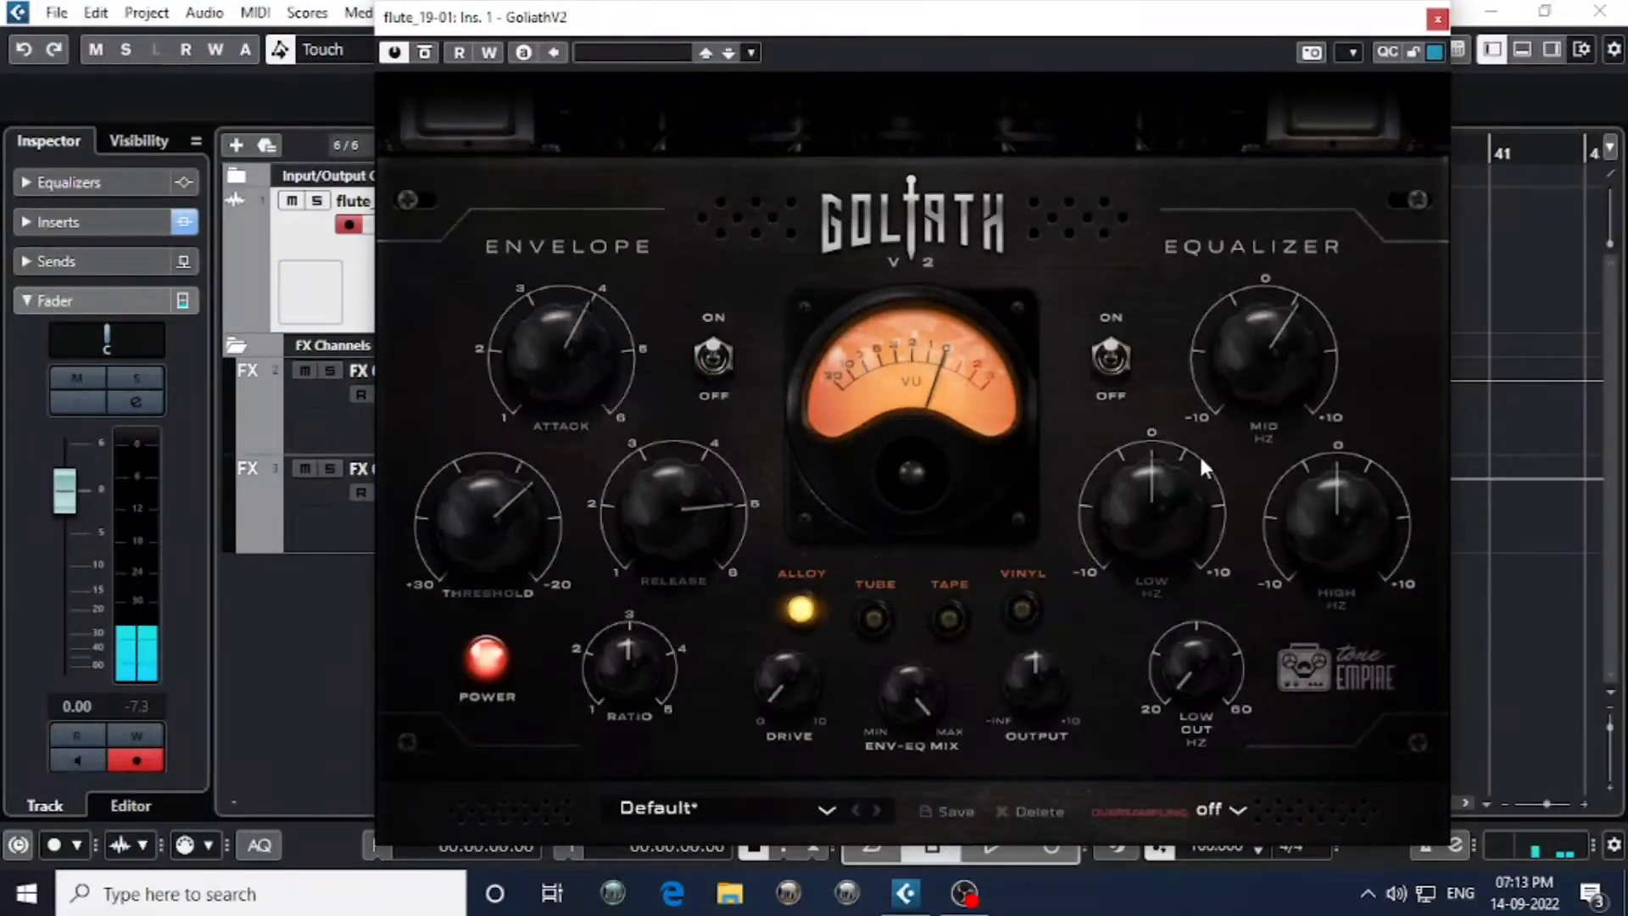
key(space)
drag(1240, 324, 1244, 378)
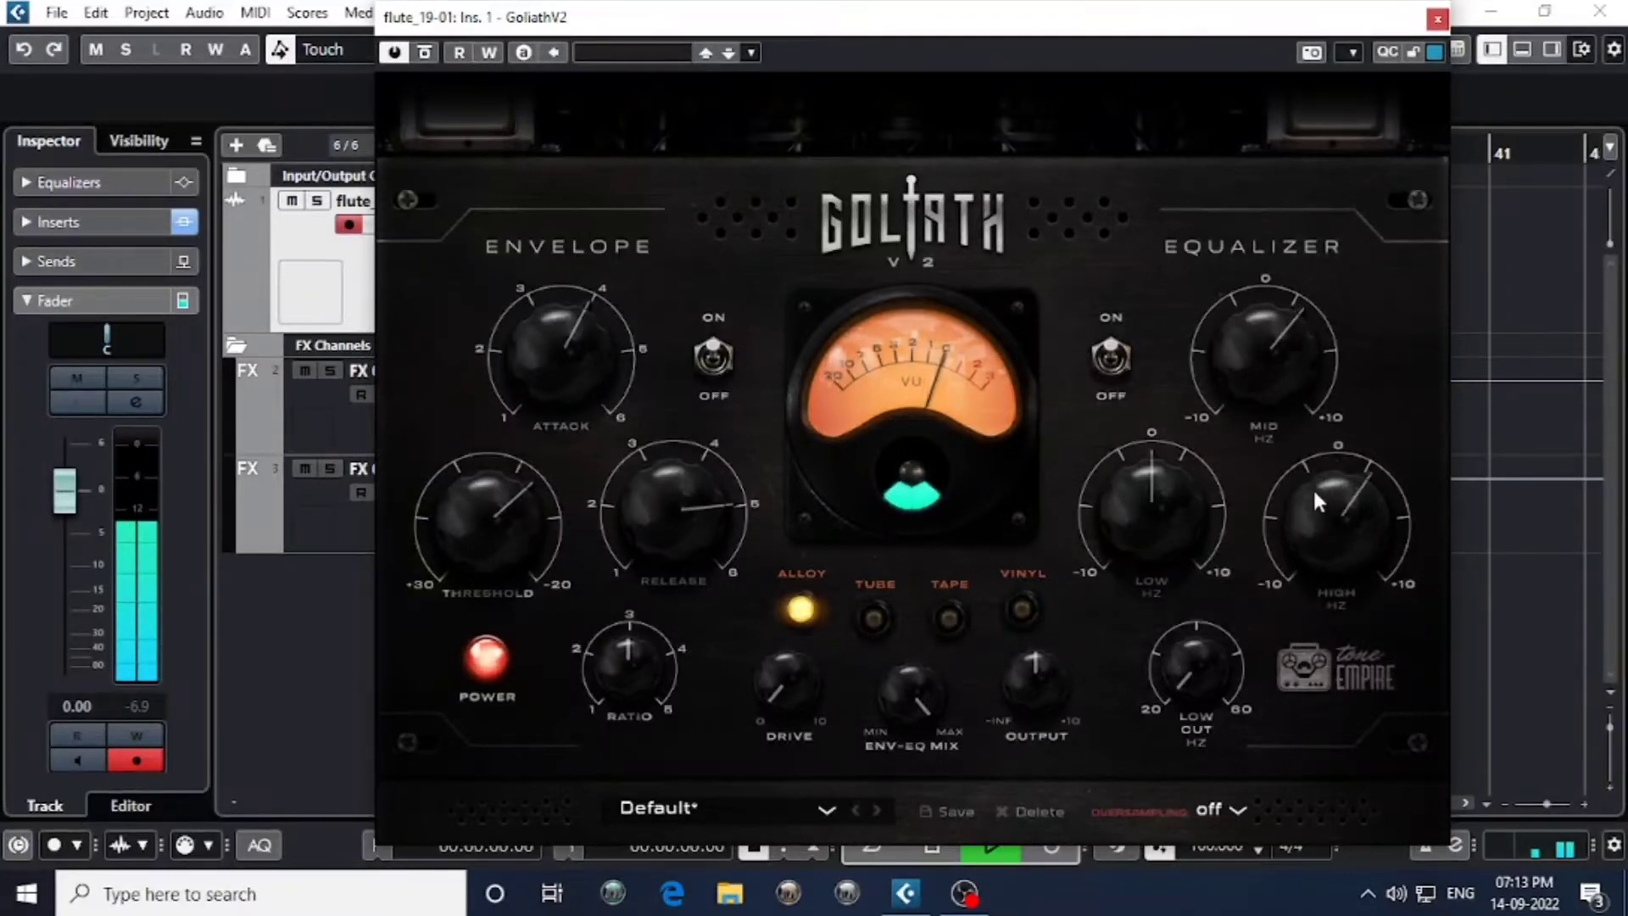
Set the Equalizer High to about two o'clock, Low to about half past ten and Mid to about one o'clock during playback, then stop.
mouse_move(1312, 487)
mouse_down()
mouse_move(1312, 430)
mouse_move(1315, 474)
mouse_up()
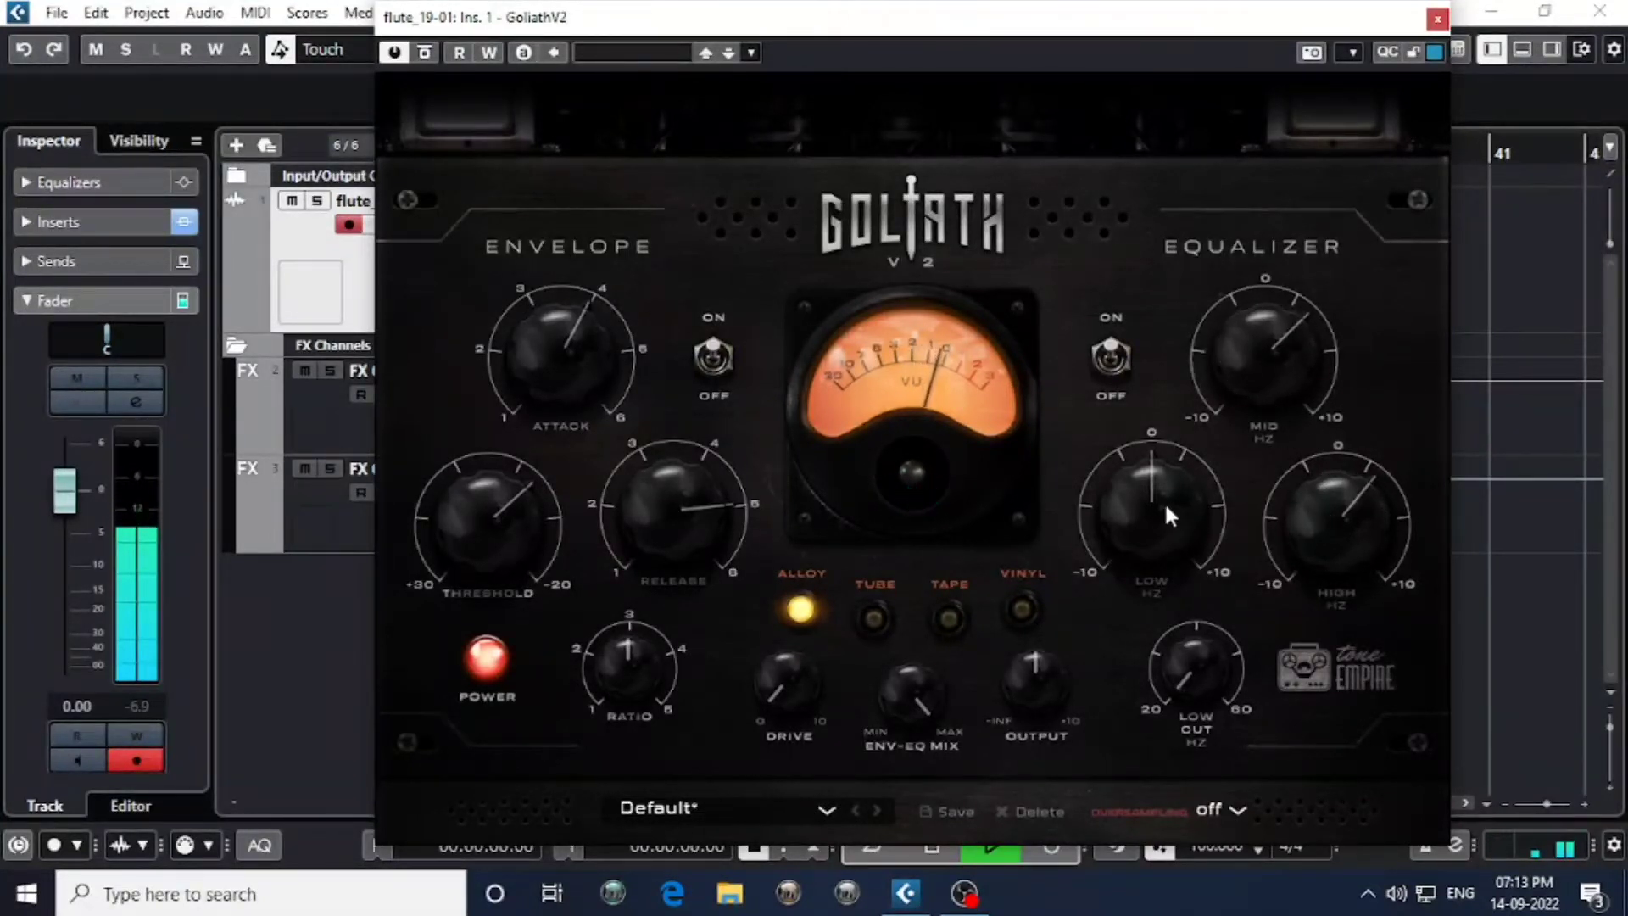
drag(1166, 509, 1166, 553)
drag(1239, 374, 1239, 392)
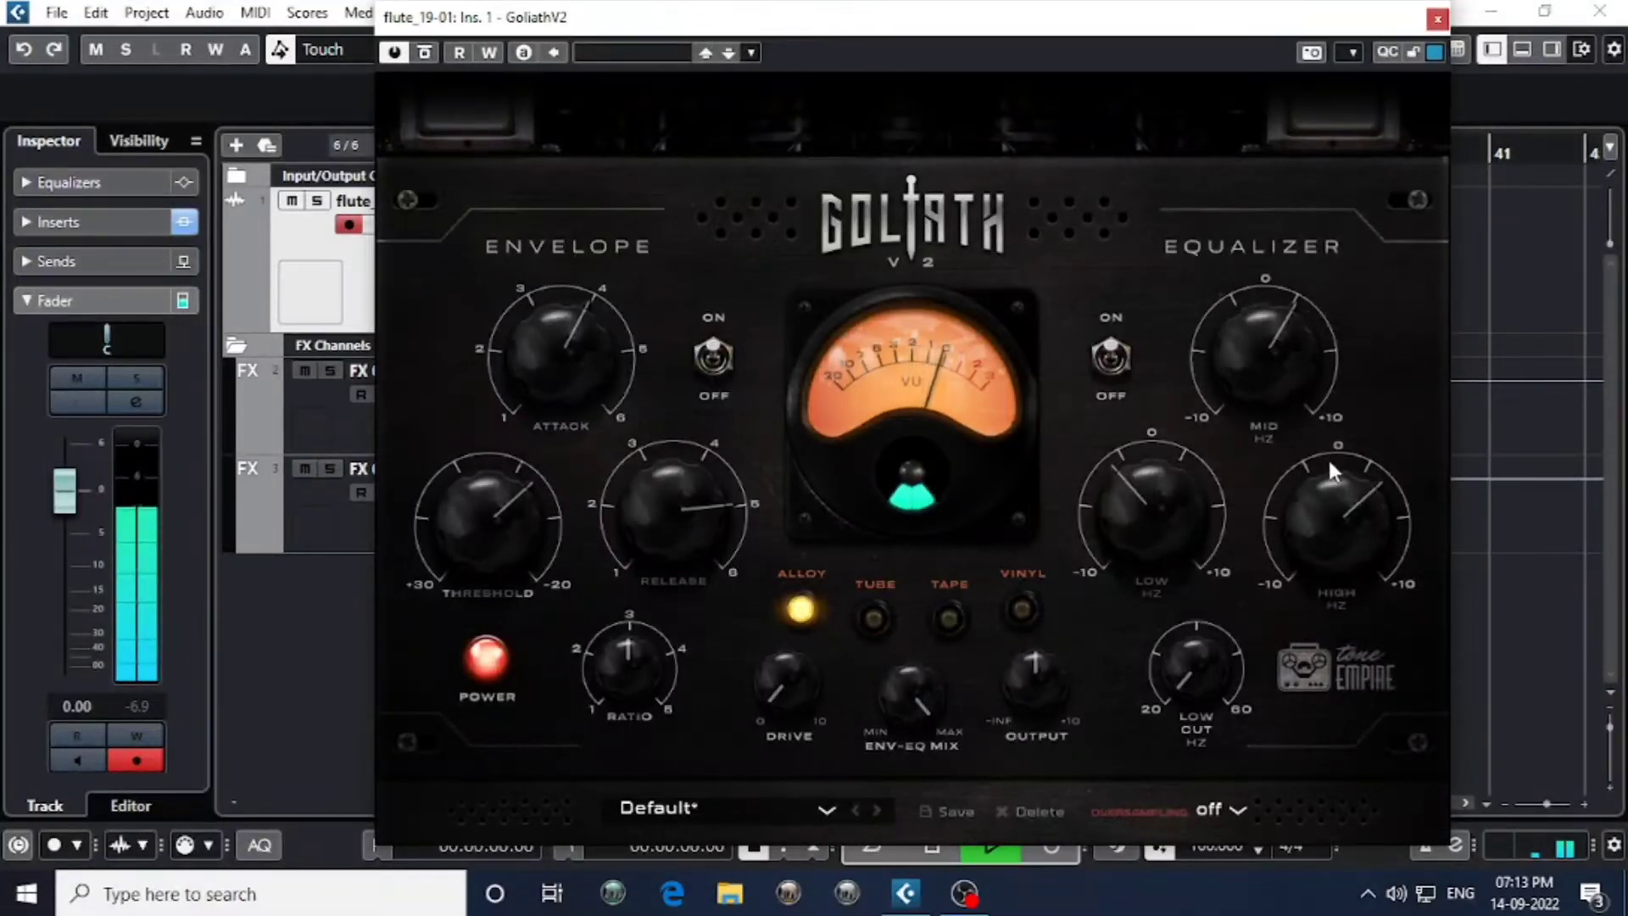
drag(1328, 456, 1324, 441)
drag(1323, 457, 1323, 472)
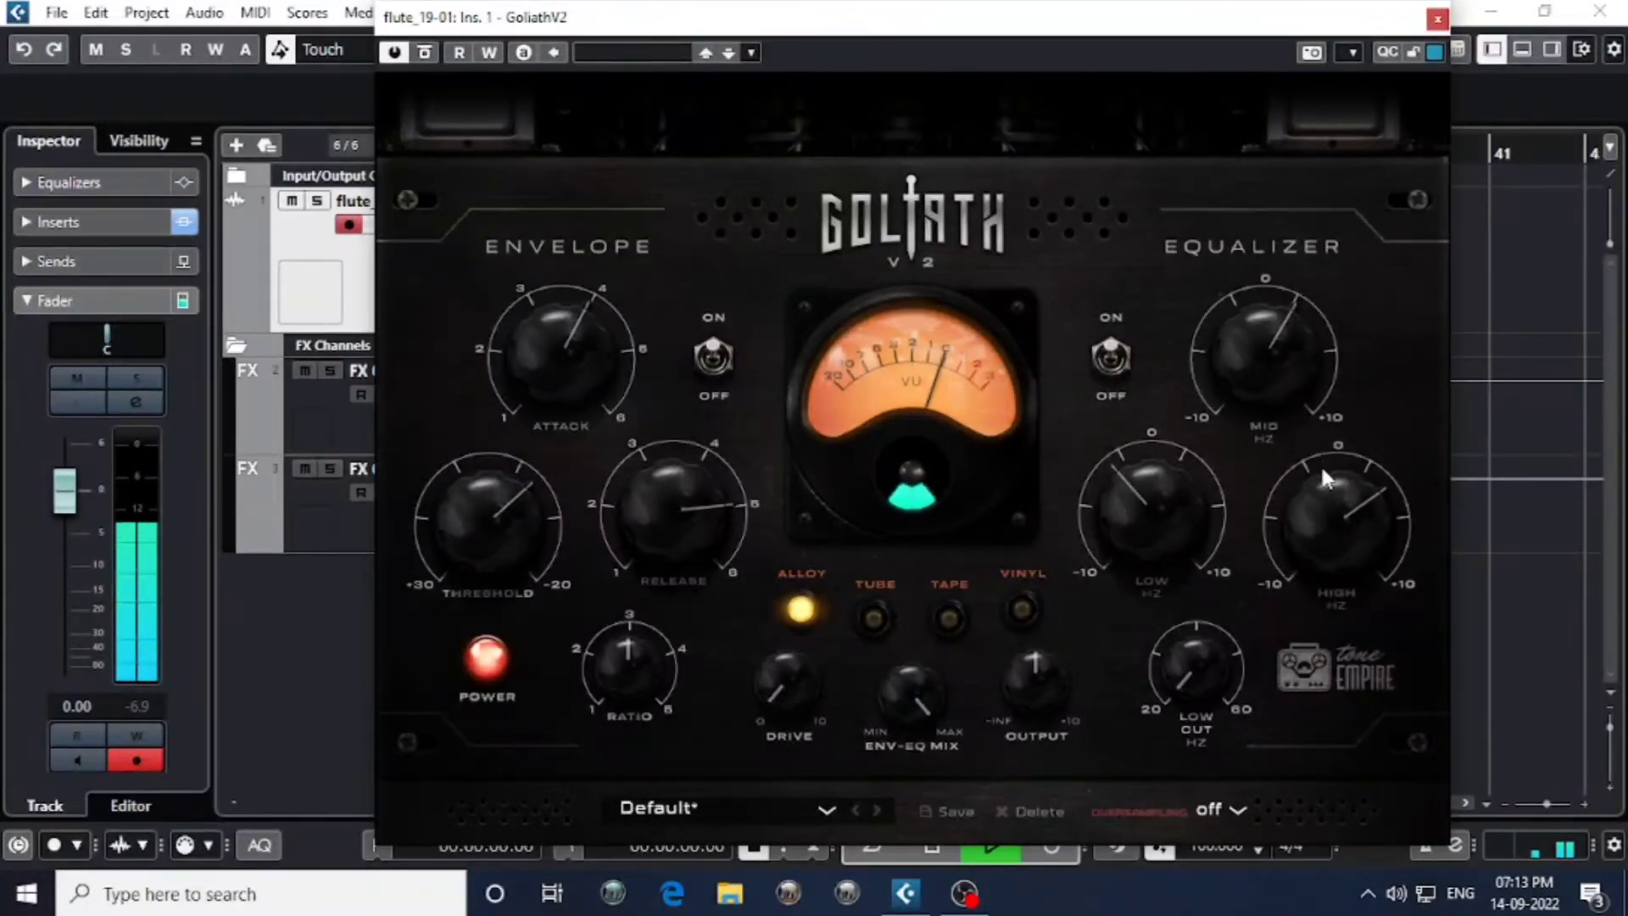
key(space)
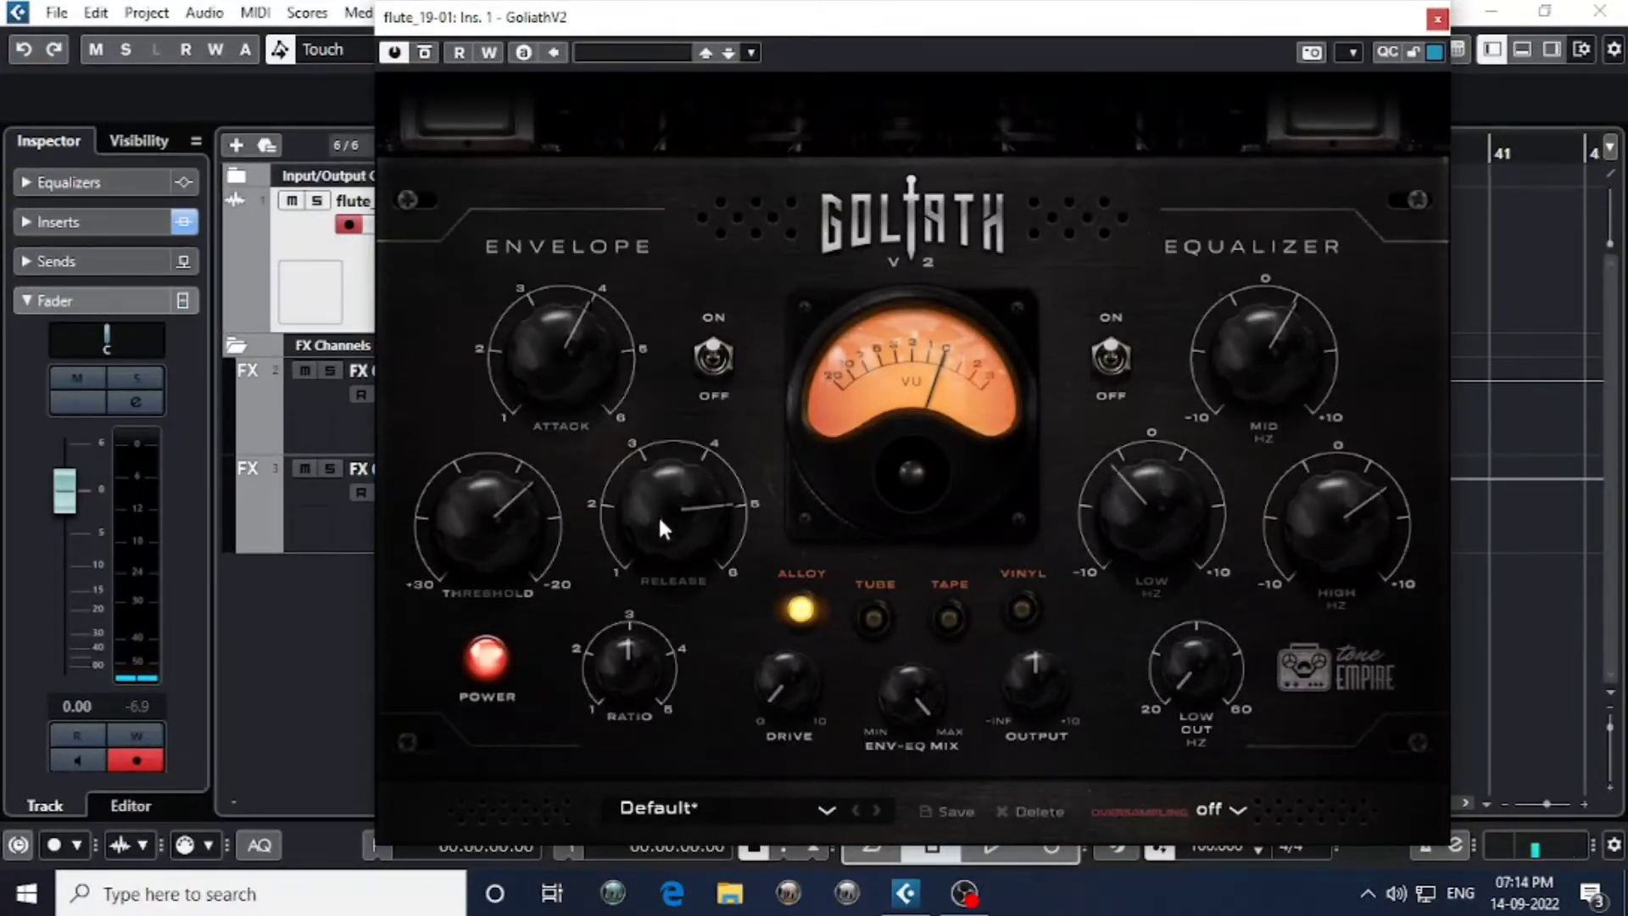
Play the flute clip again to compare GoliathV2 bypassed and active with the equalizer settings, and stop playback.
click(399, 54)
key(space)
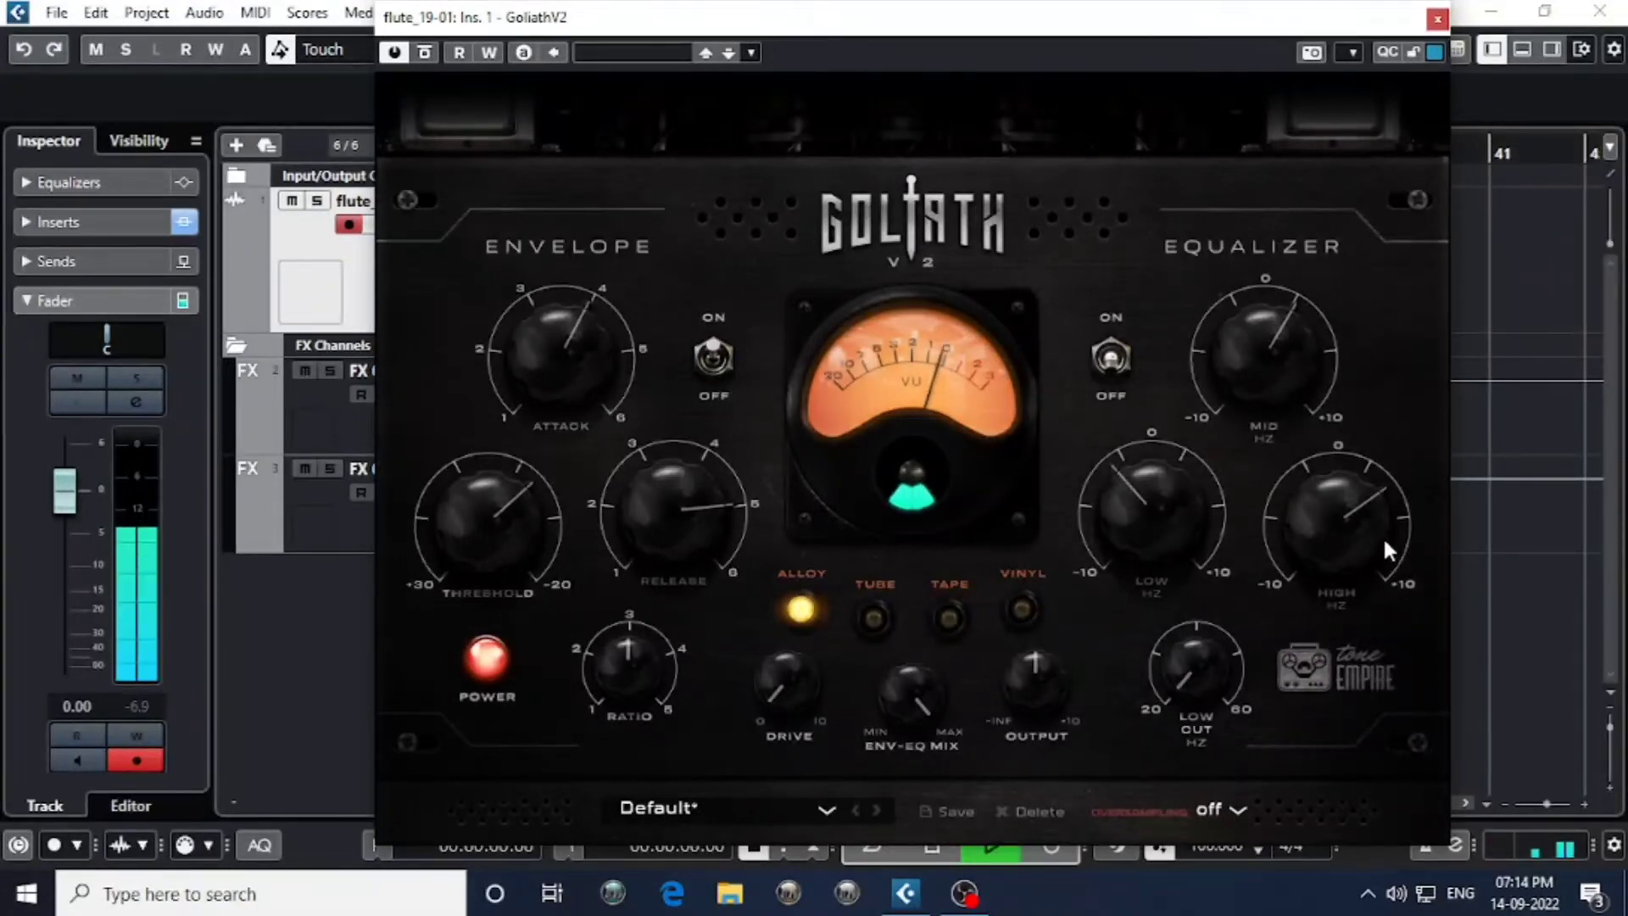
key(space)
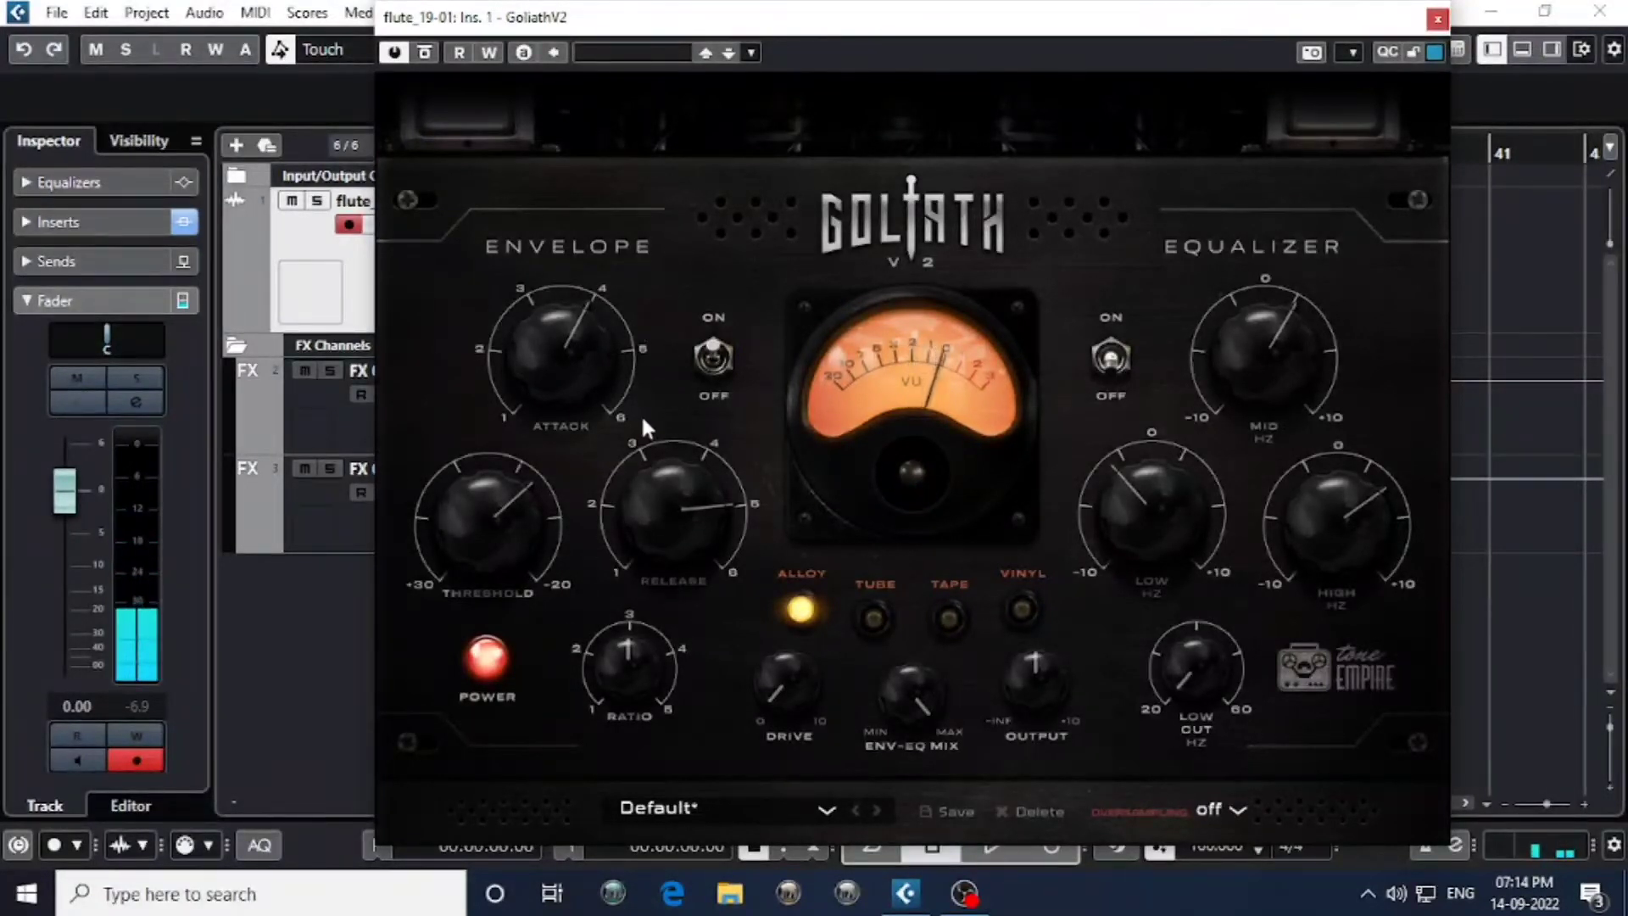
Play the flute clip to compare GoliathV2's Equalizer section switched off and on, stopping playback after each pass.
key(space)
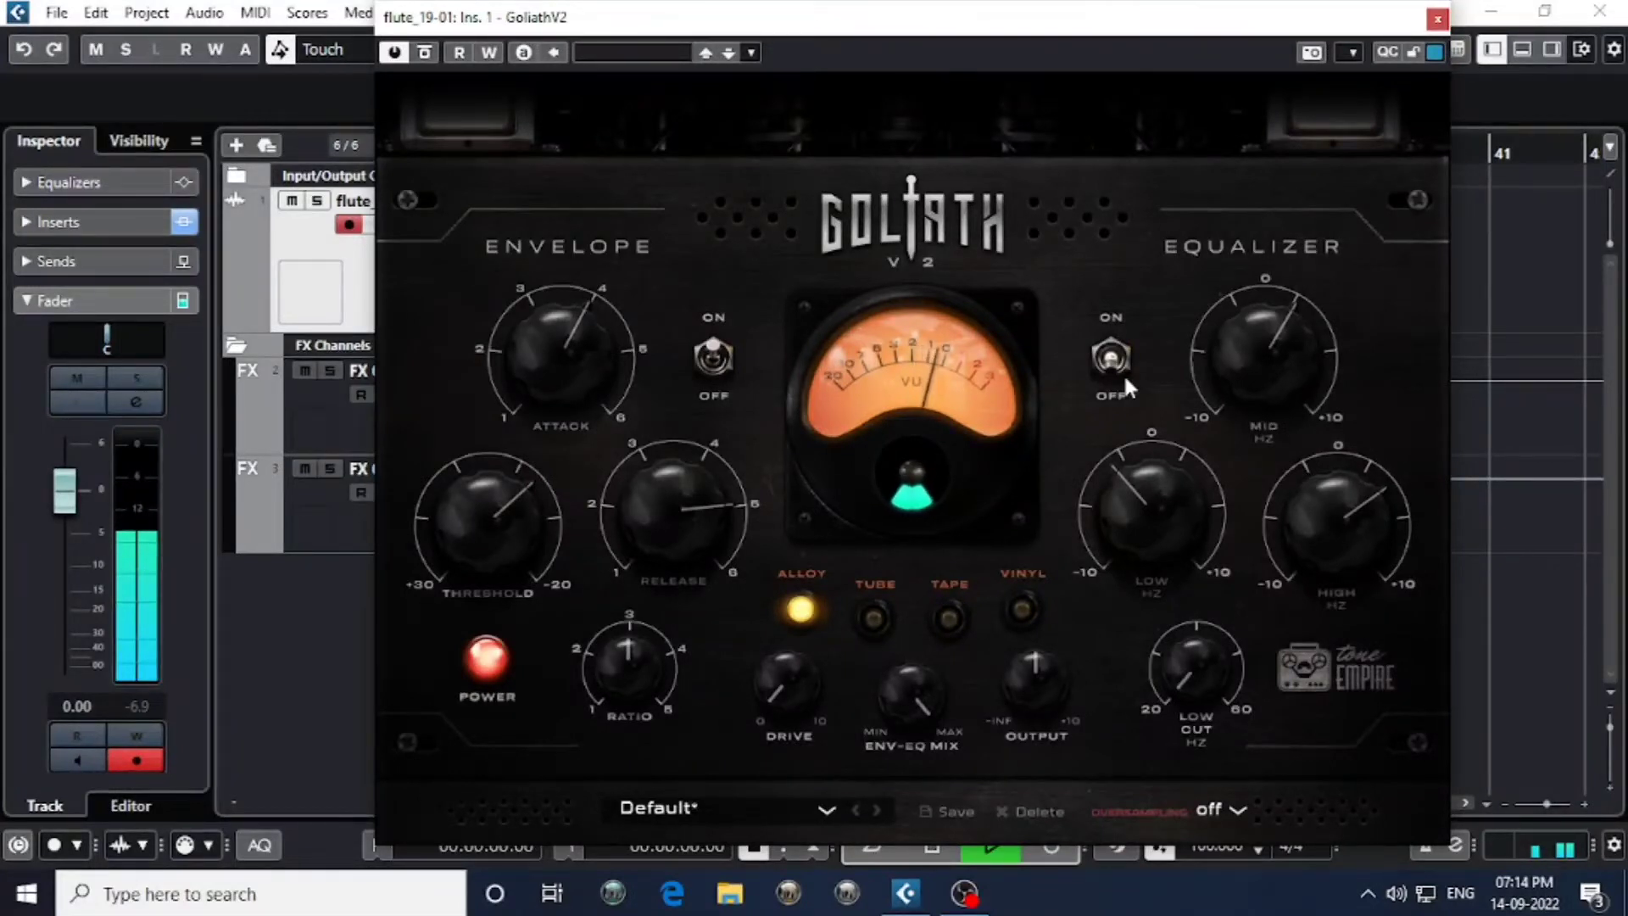
key(space)
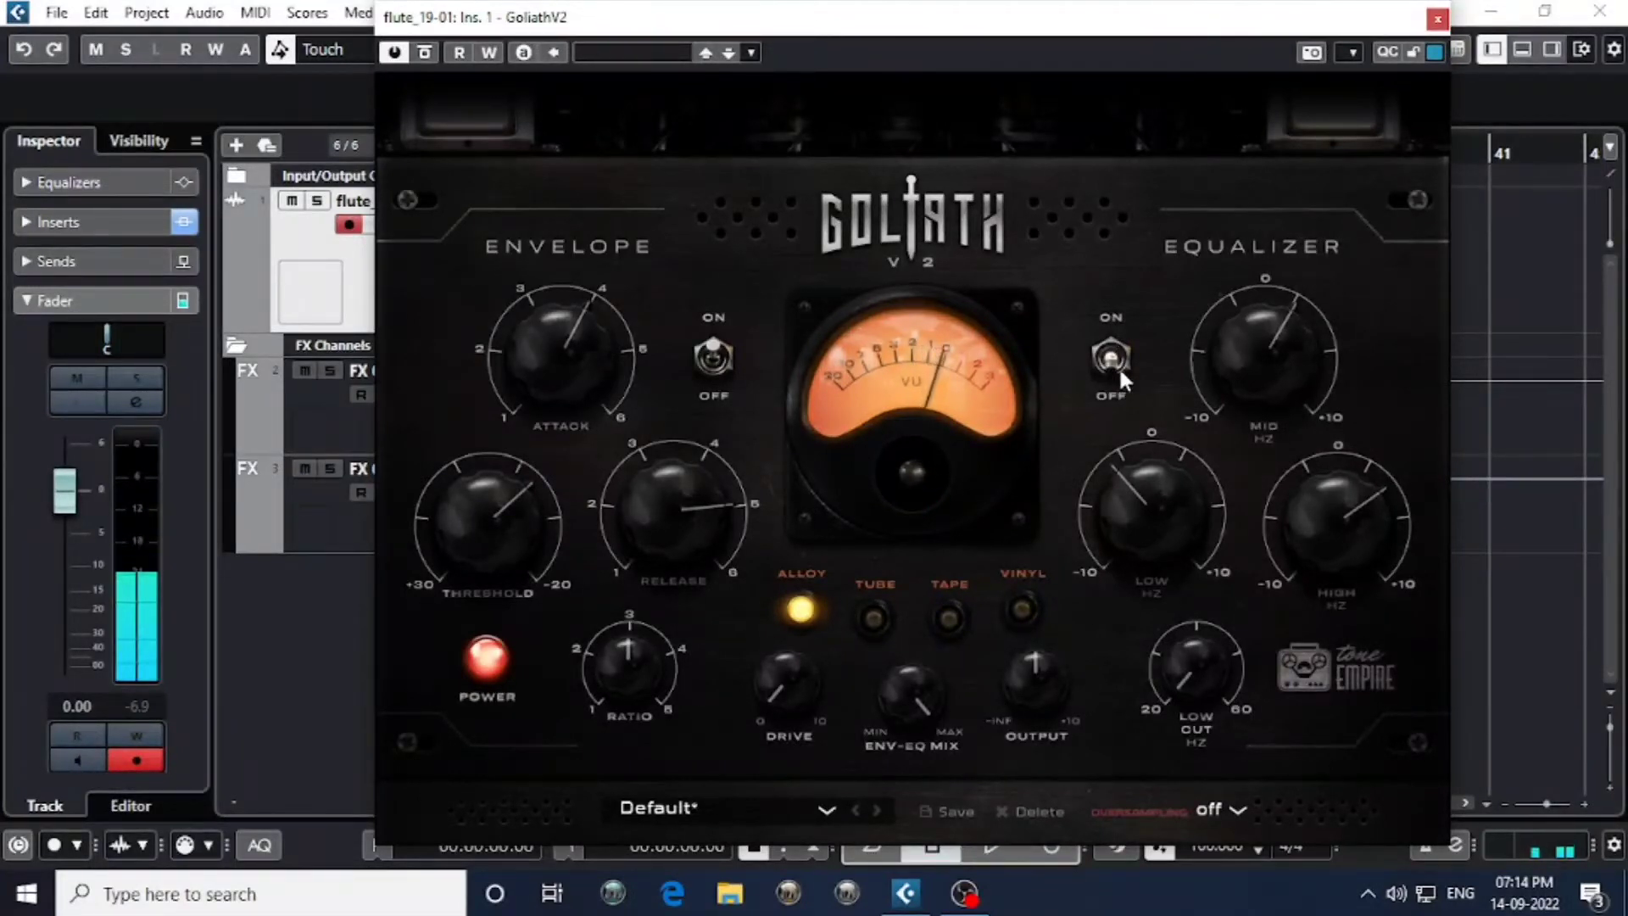
key(space)
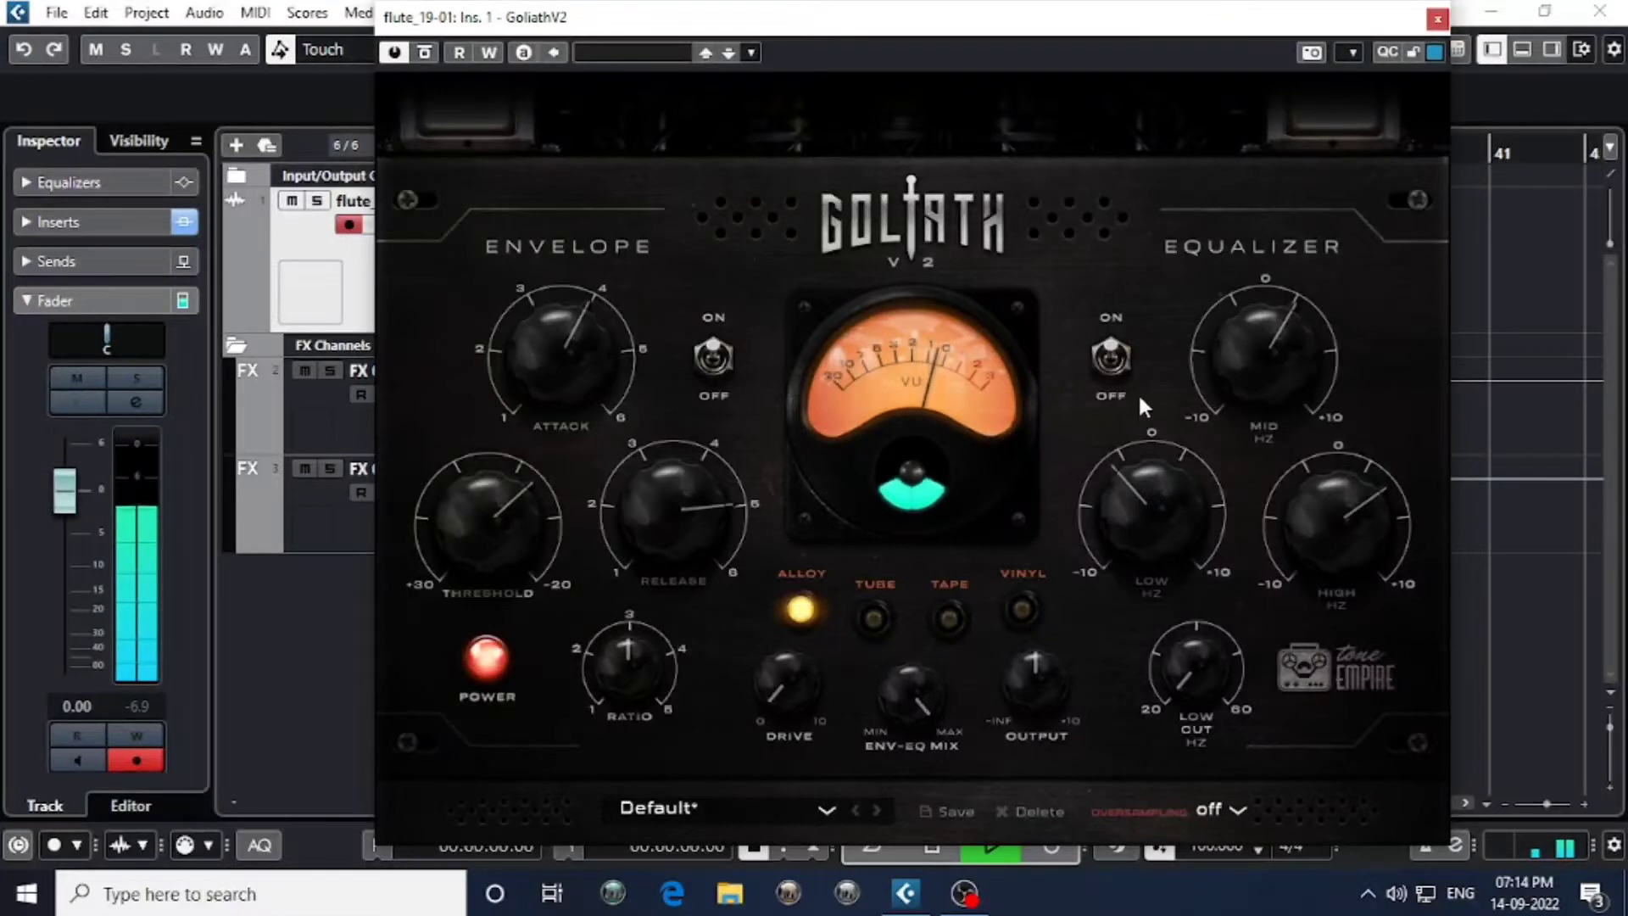
key(space)
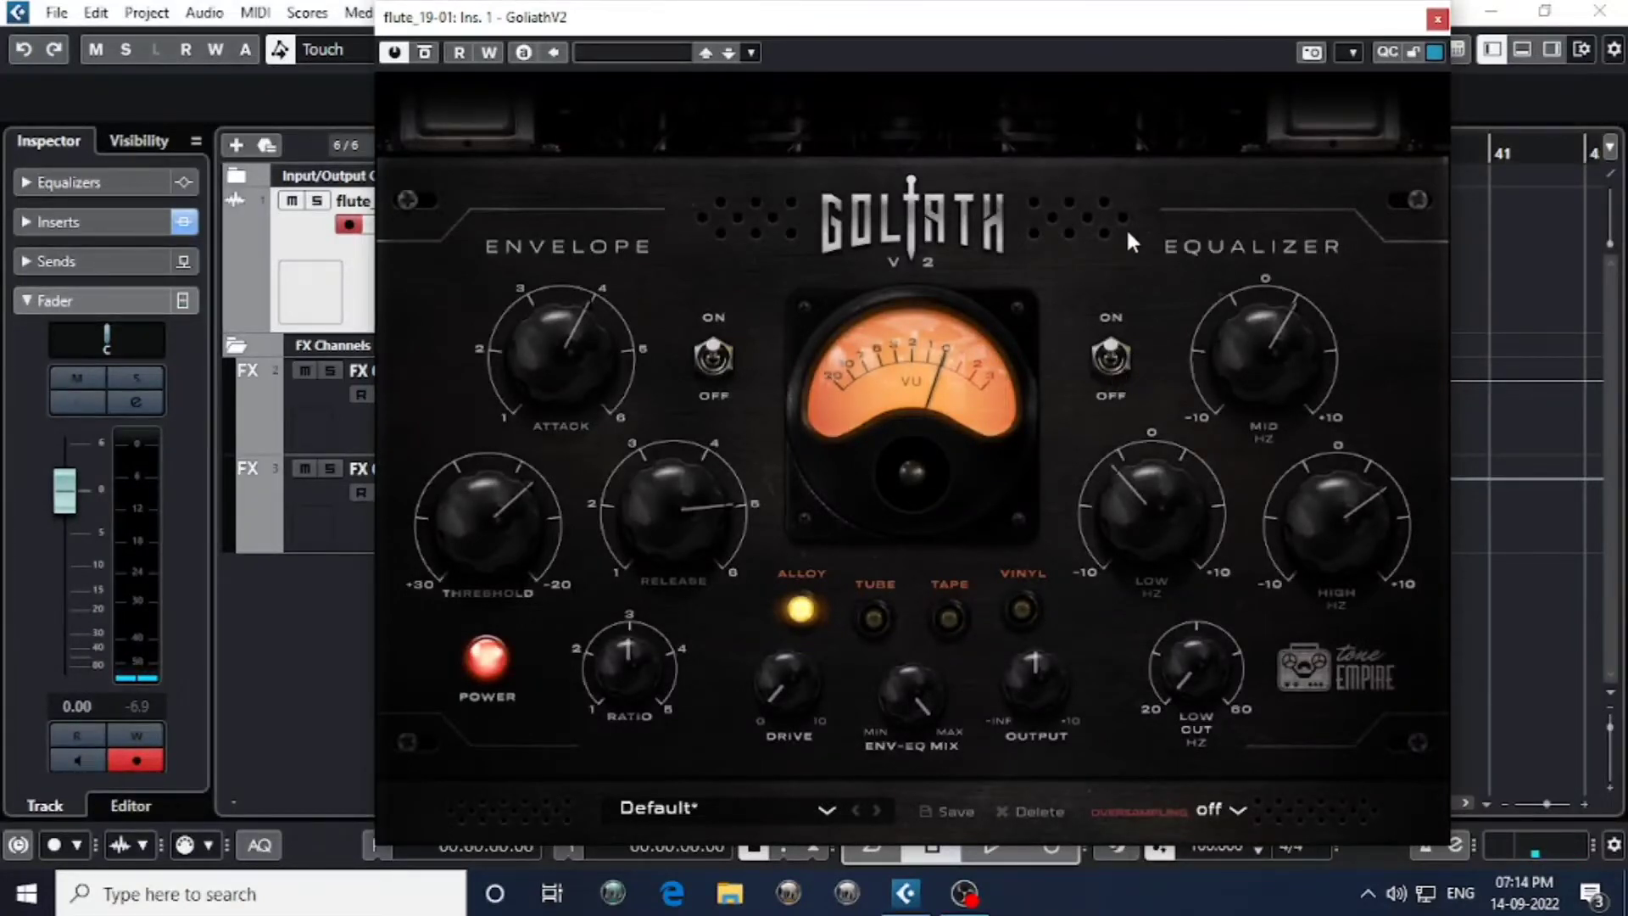
Audition GoliathV2's Tube, Tape, Vinyl and Alloy saturation modes while the flute plays, settle on Tape, and stop playback.
drag(879, 39, 874, 39)
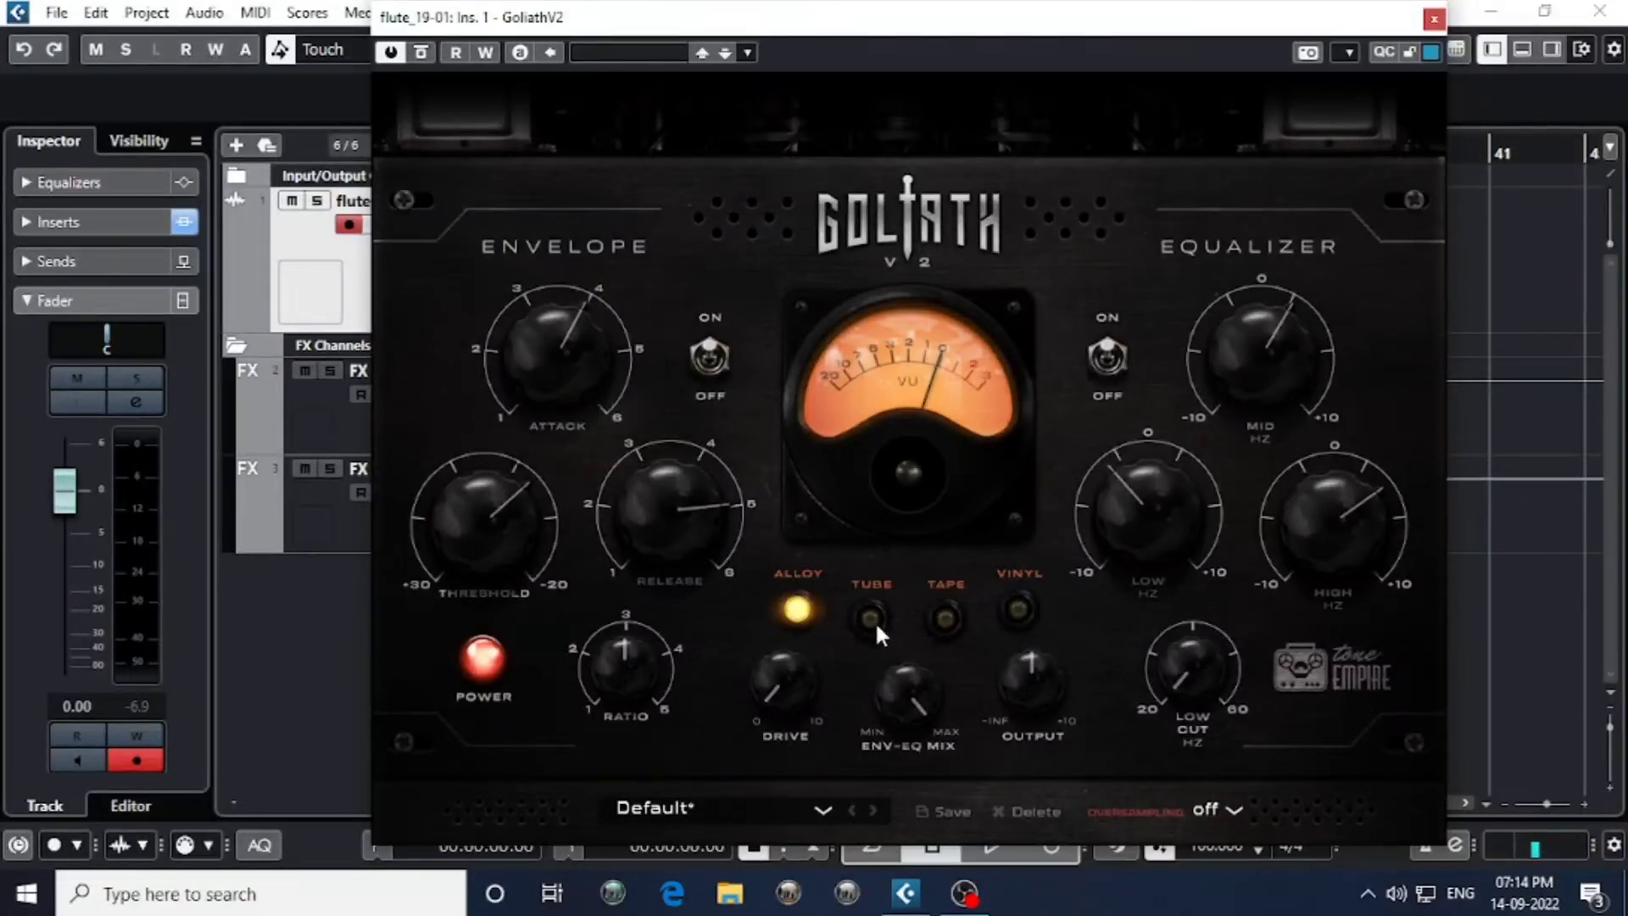
key(space)
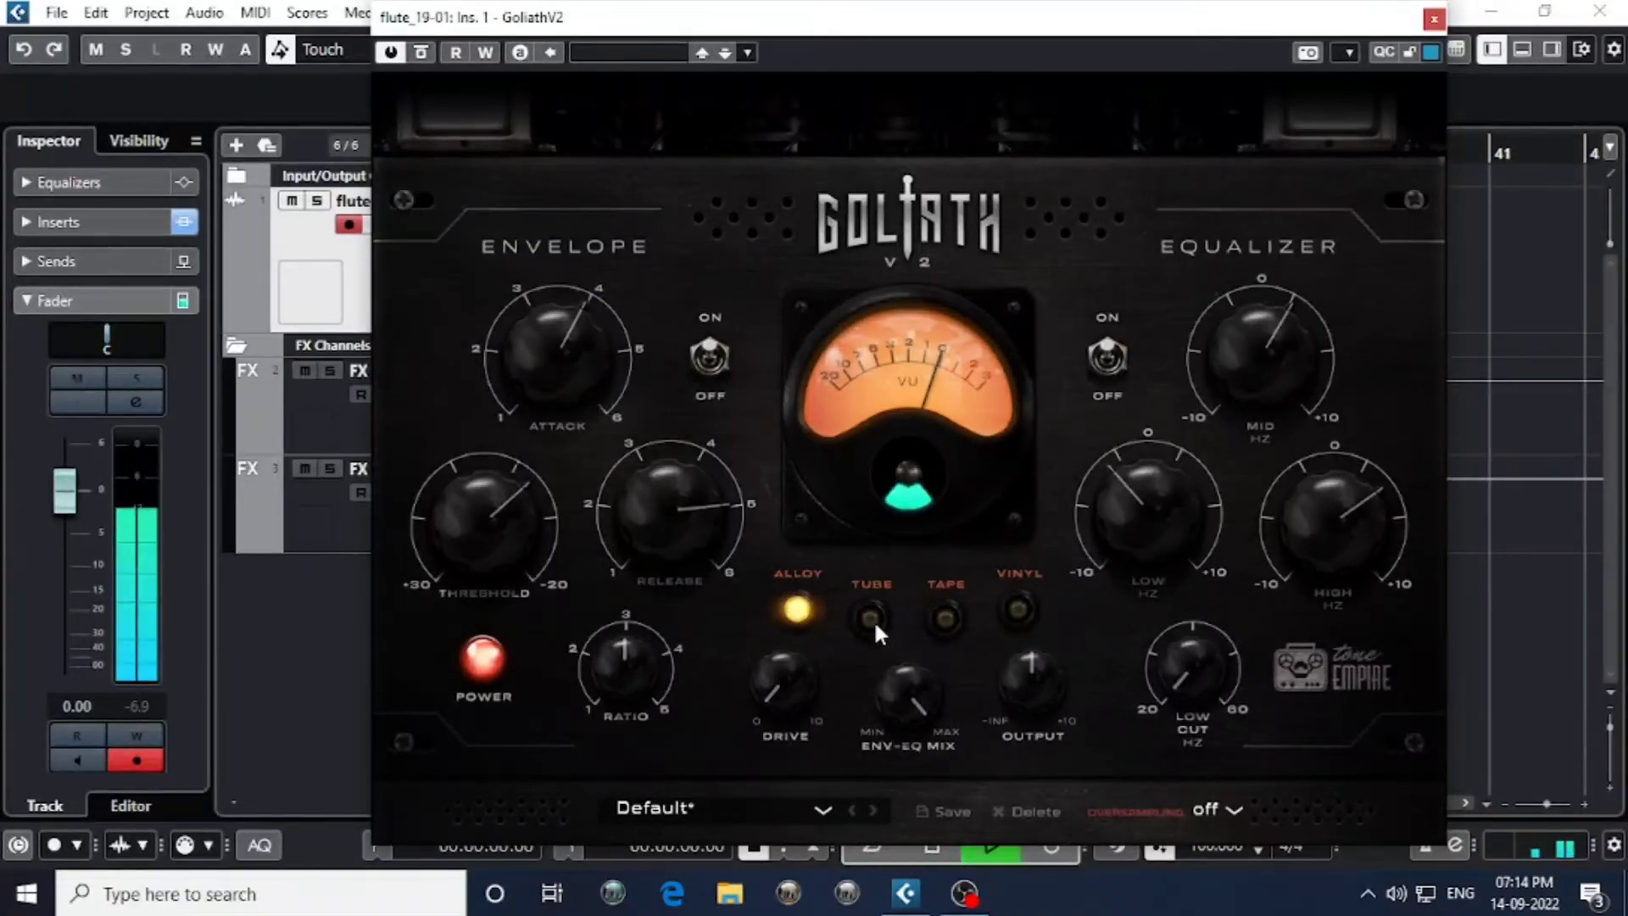
click(873, 619)
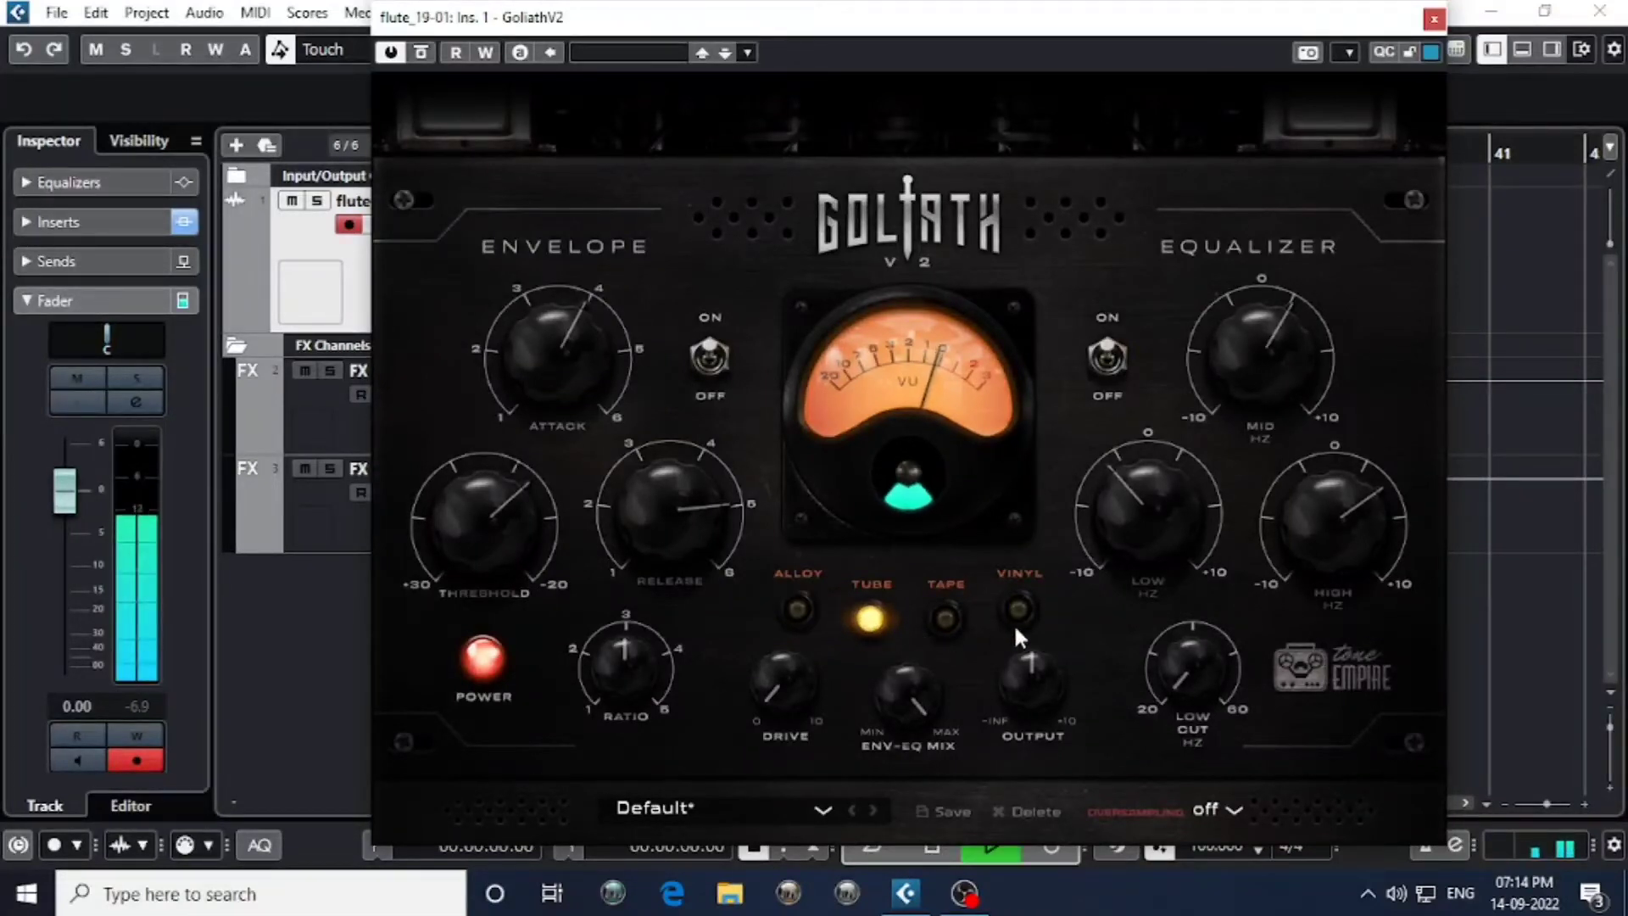
click(942, 617)
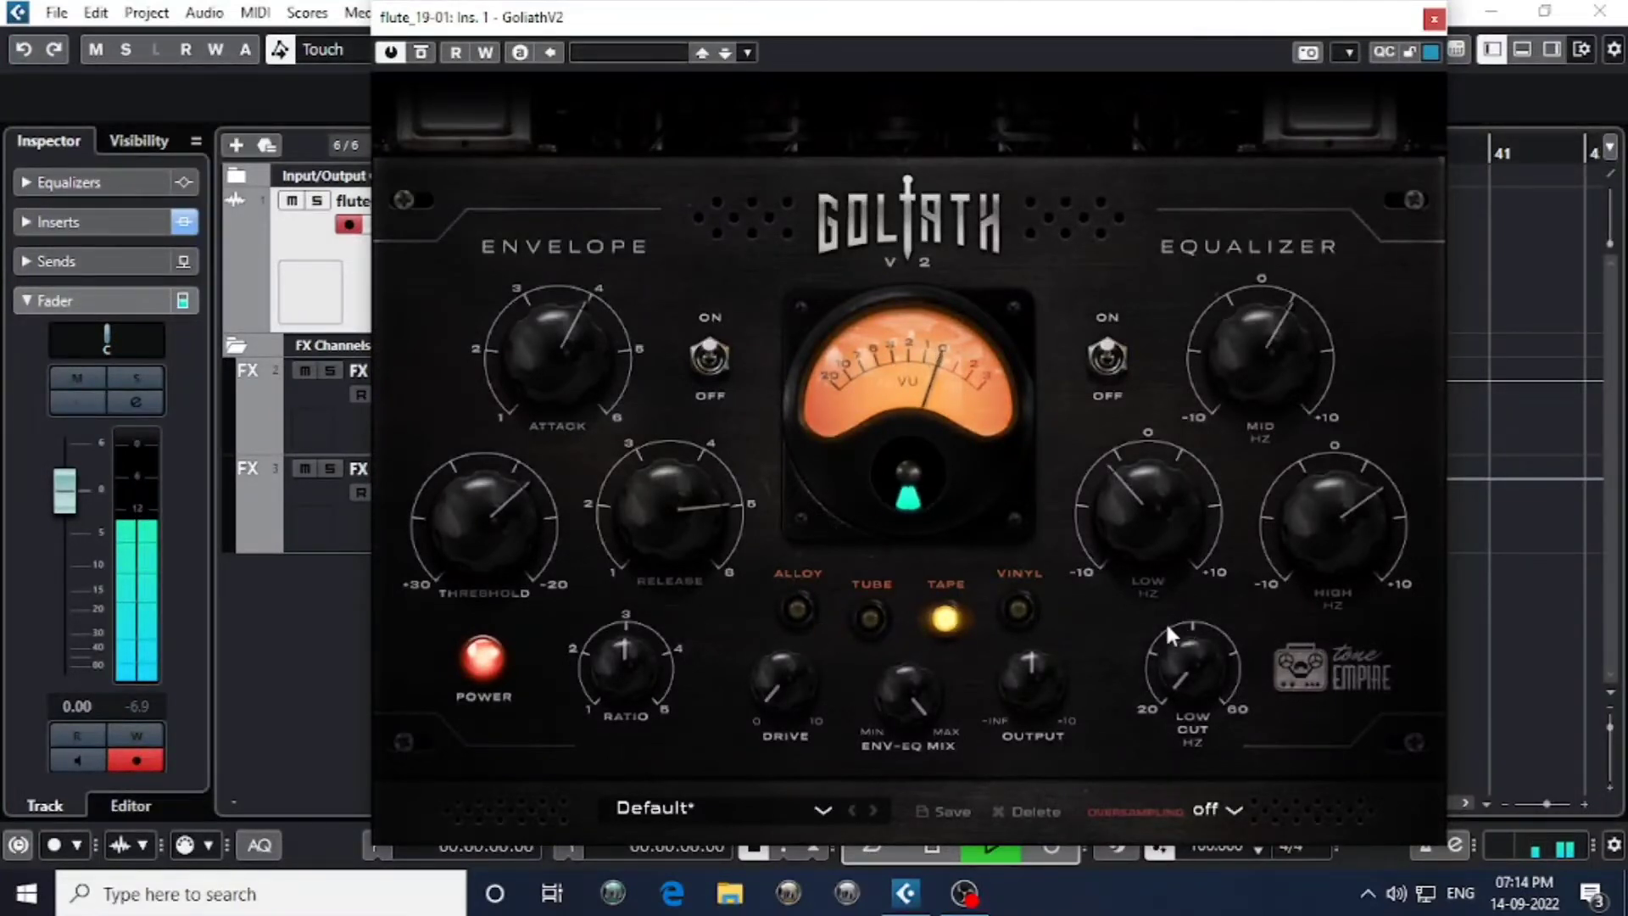
click(1021, 615)
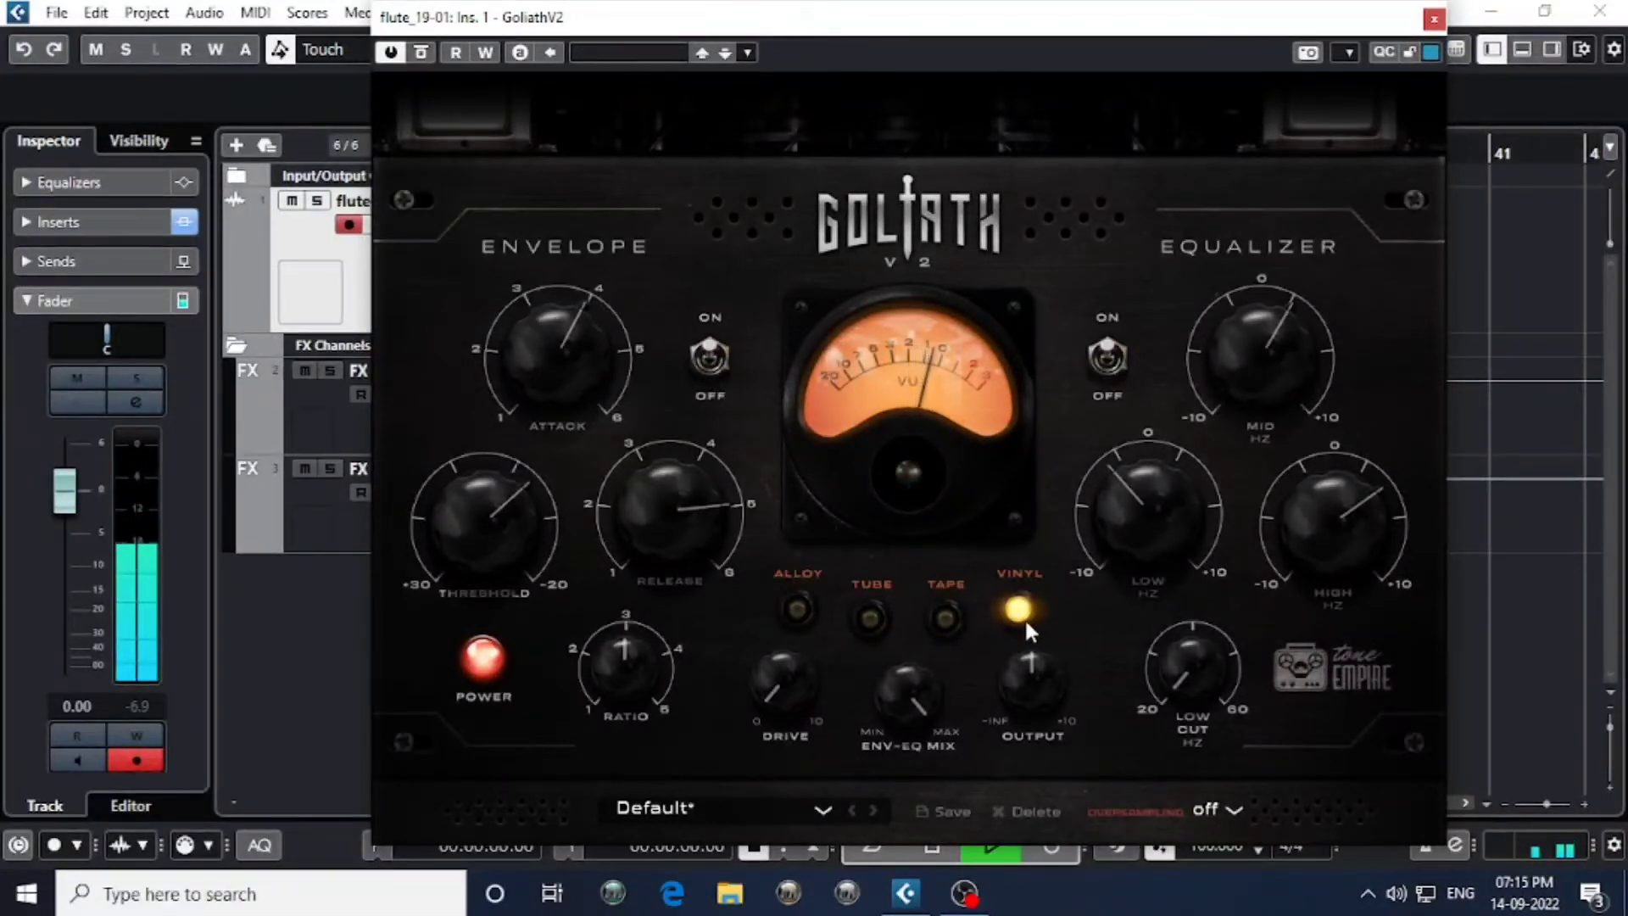
click(946, 621)
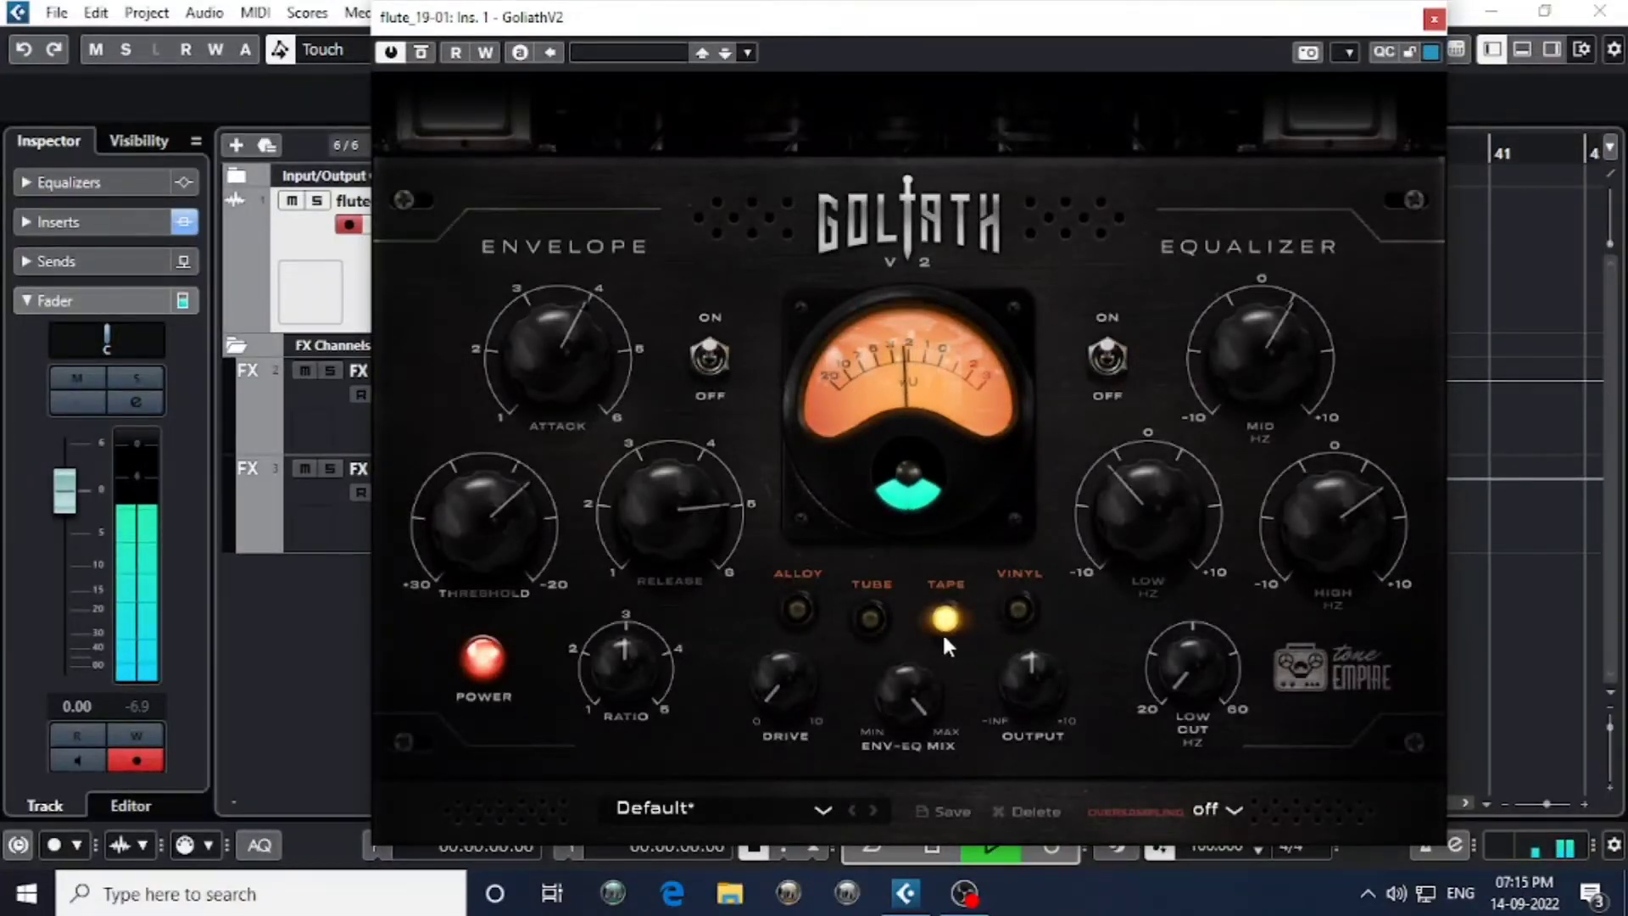
click(869, 621)
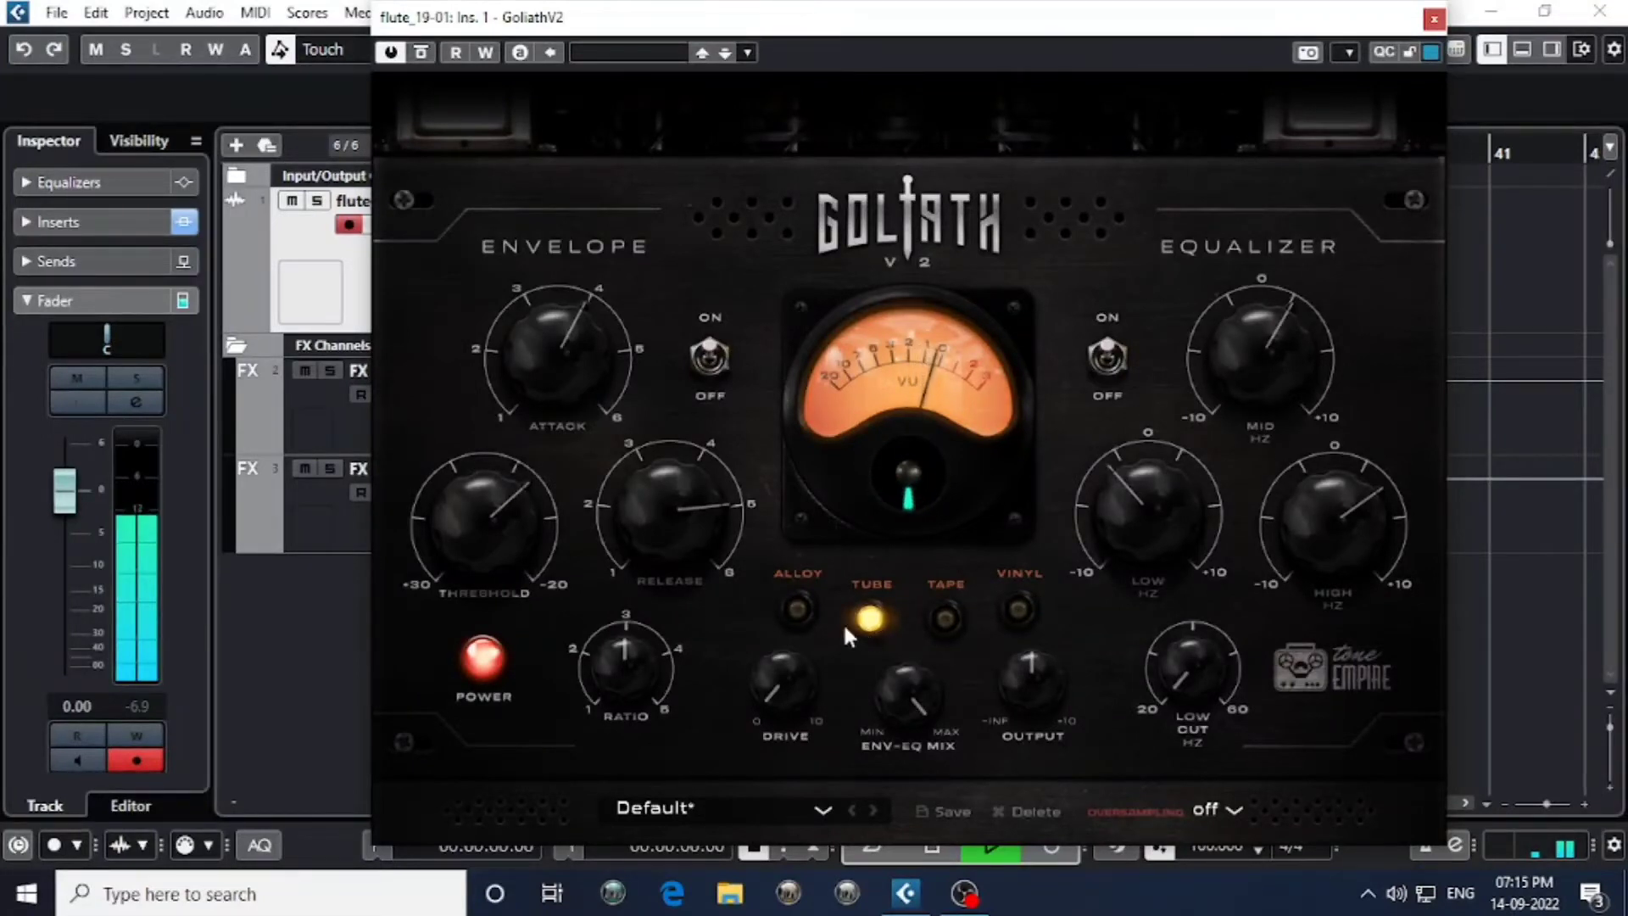
click(797, 610)
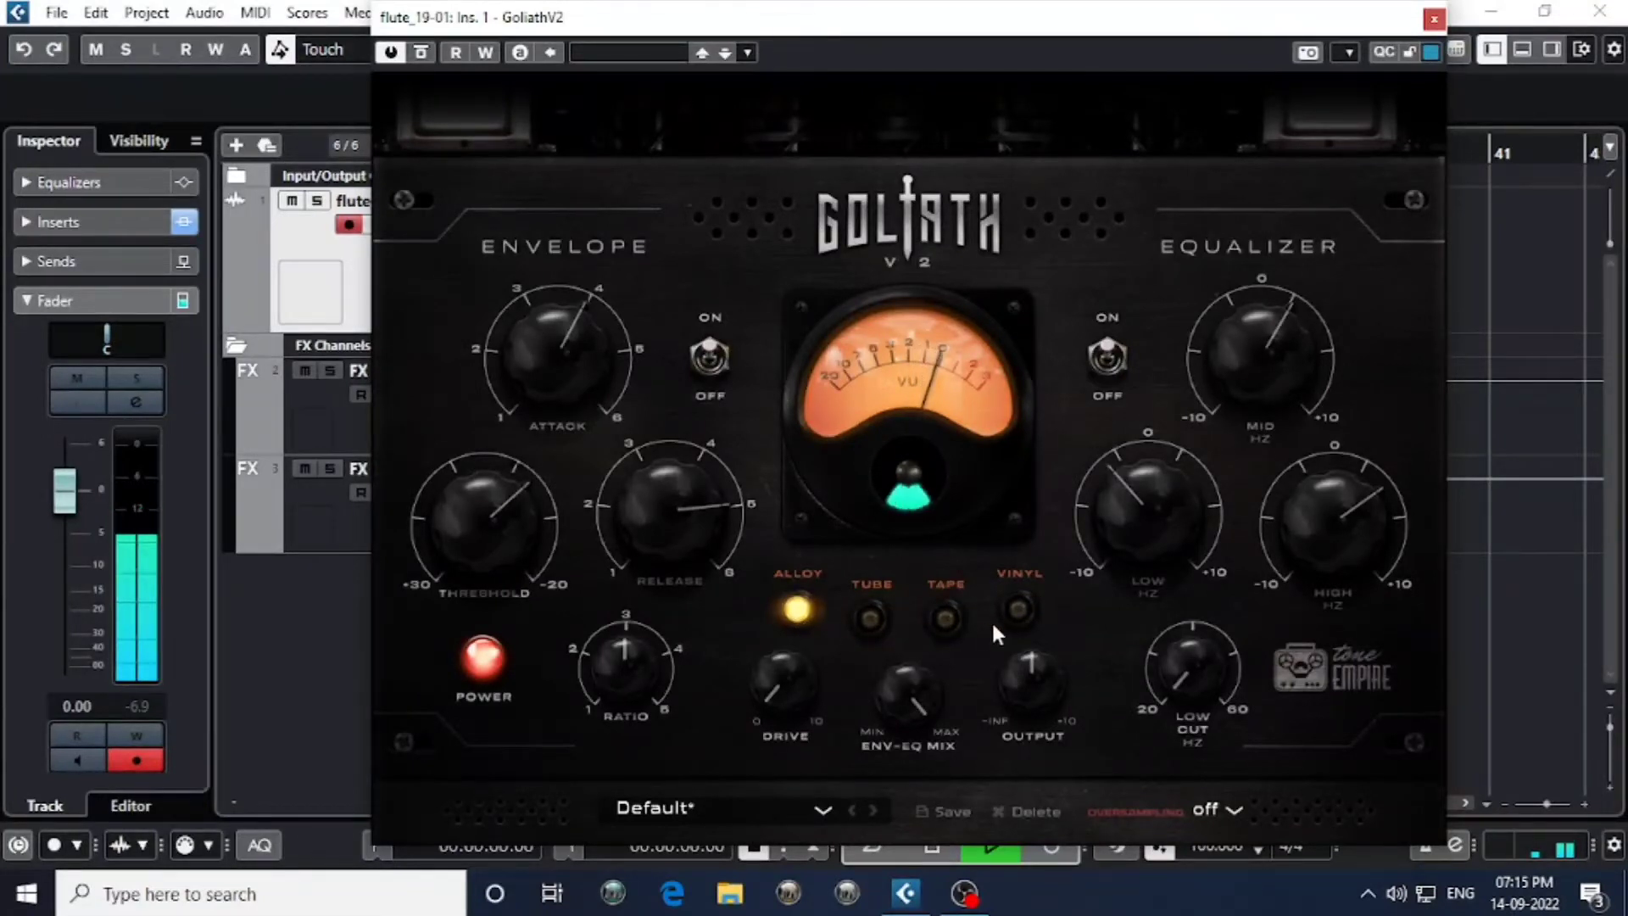
click(948, 618)
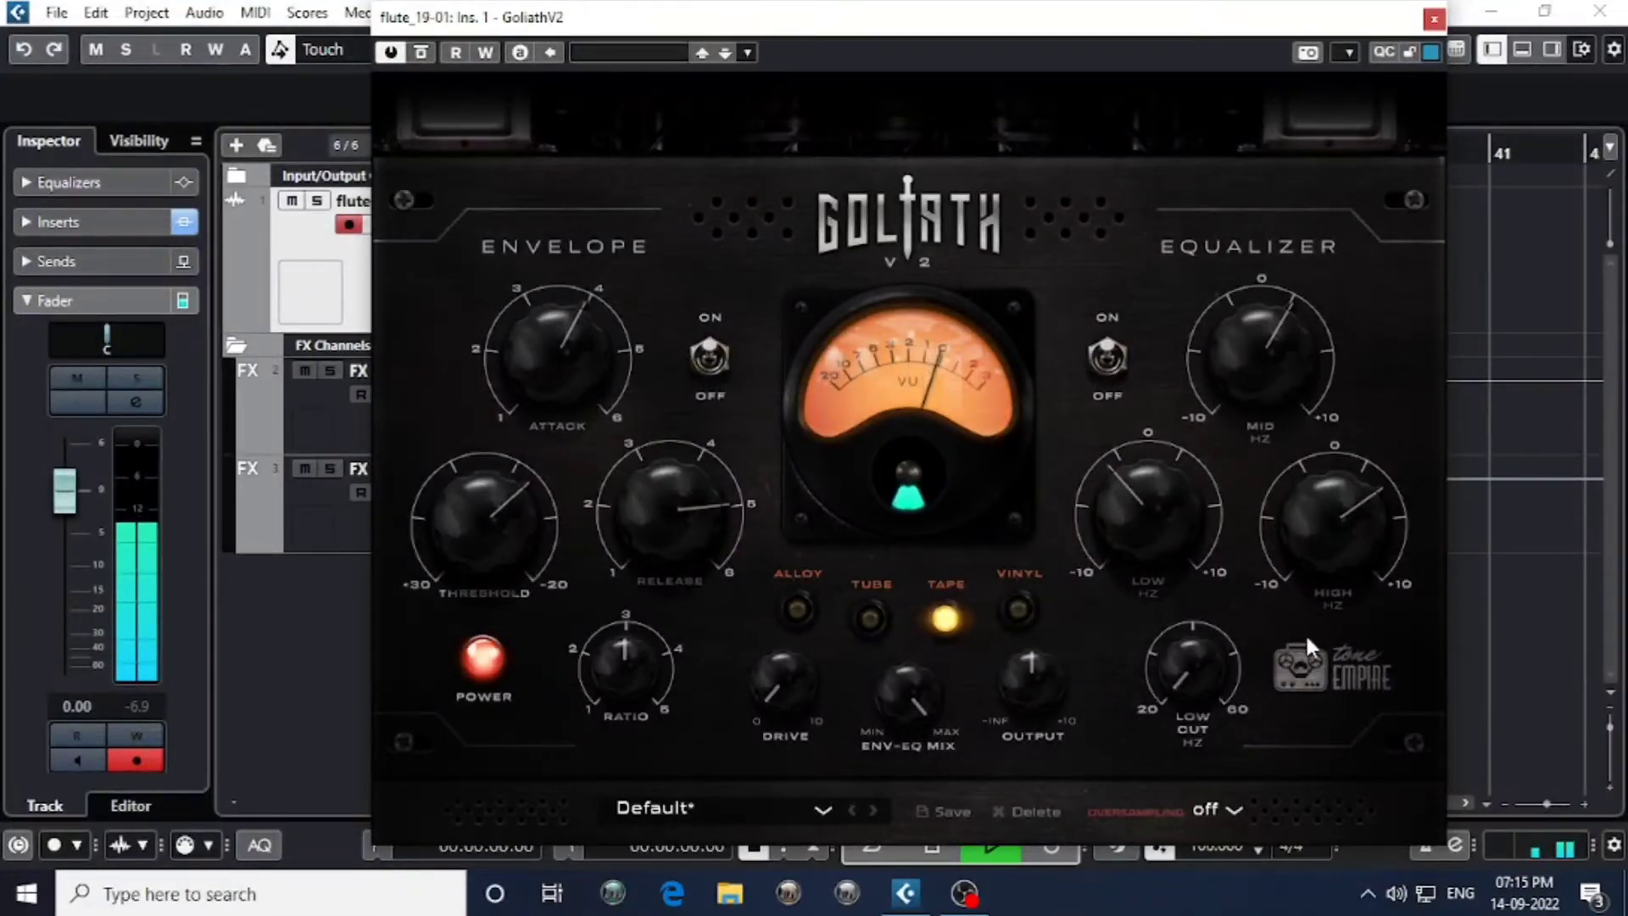
key(space)
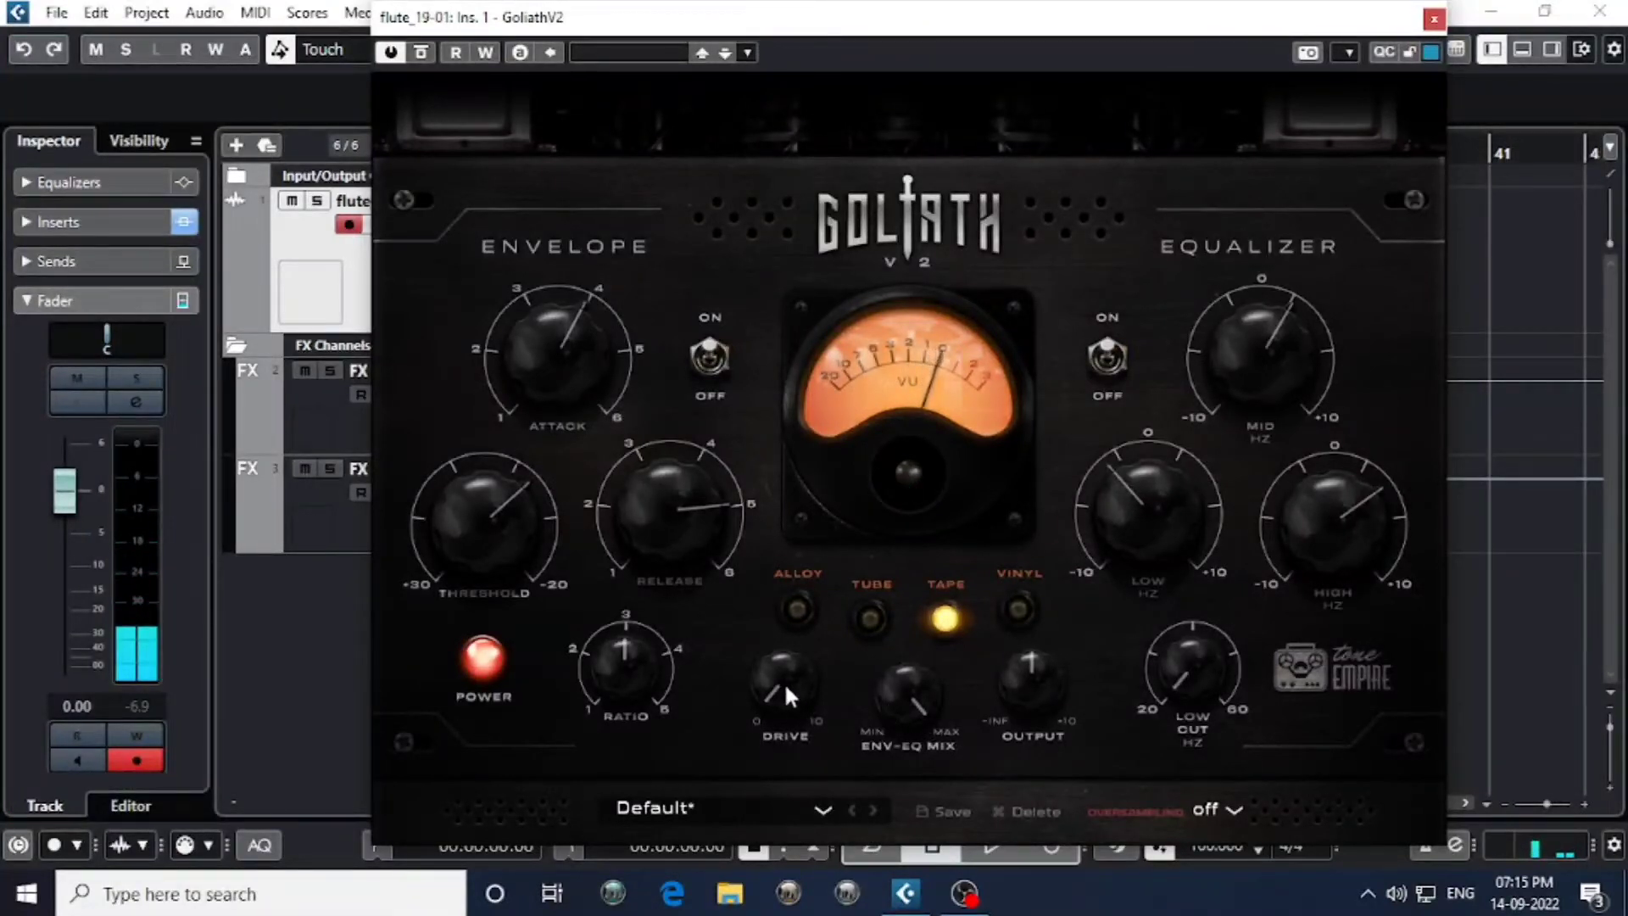
Adjust the GoliathV2 Drive while the flute plays, settling at about ten o'clock, and stop playback.
key(space)
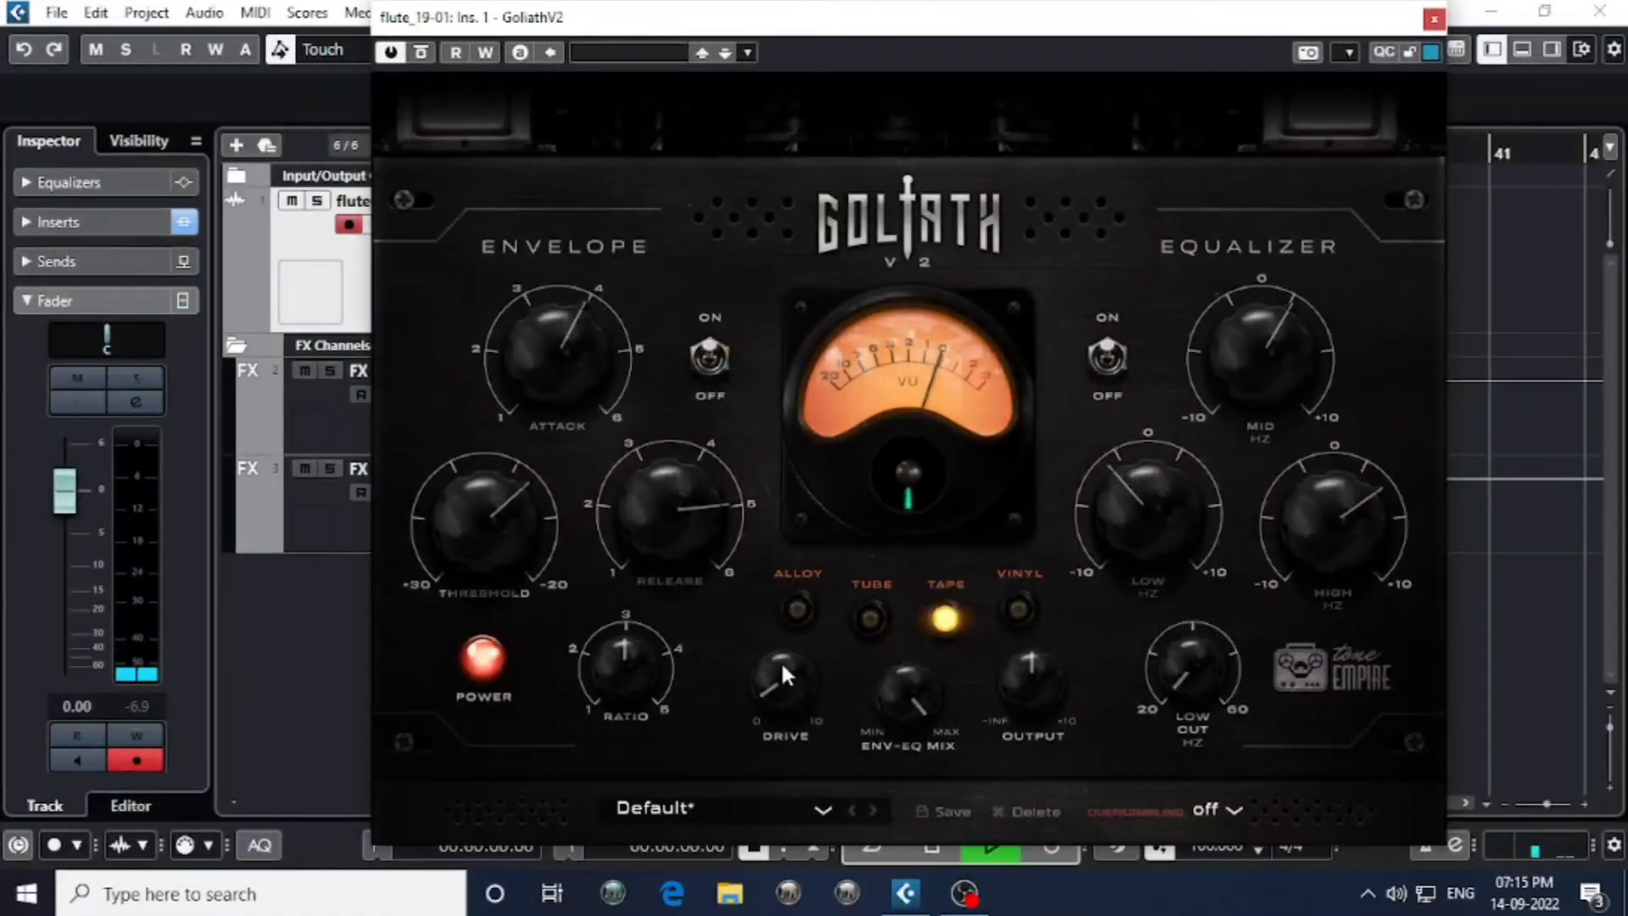
drag(782, 667, 790, 594)
key(space)
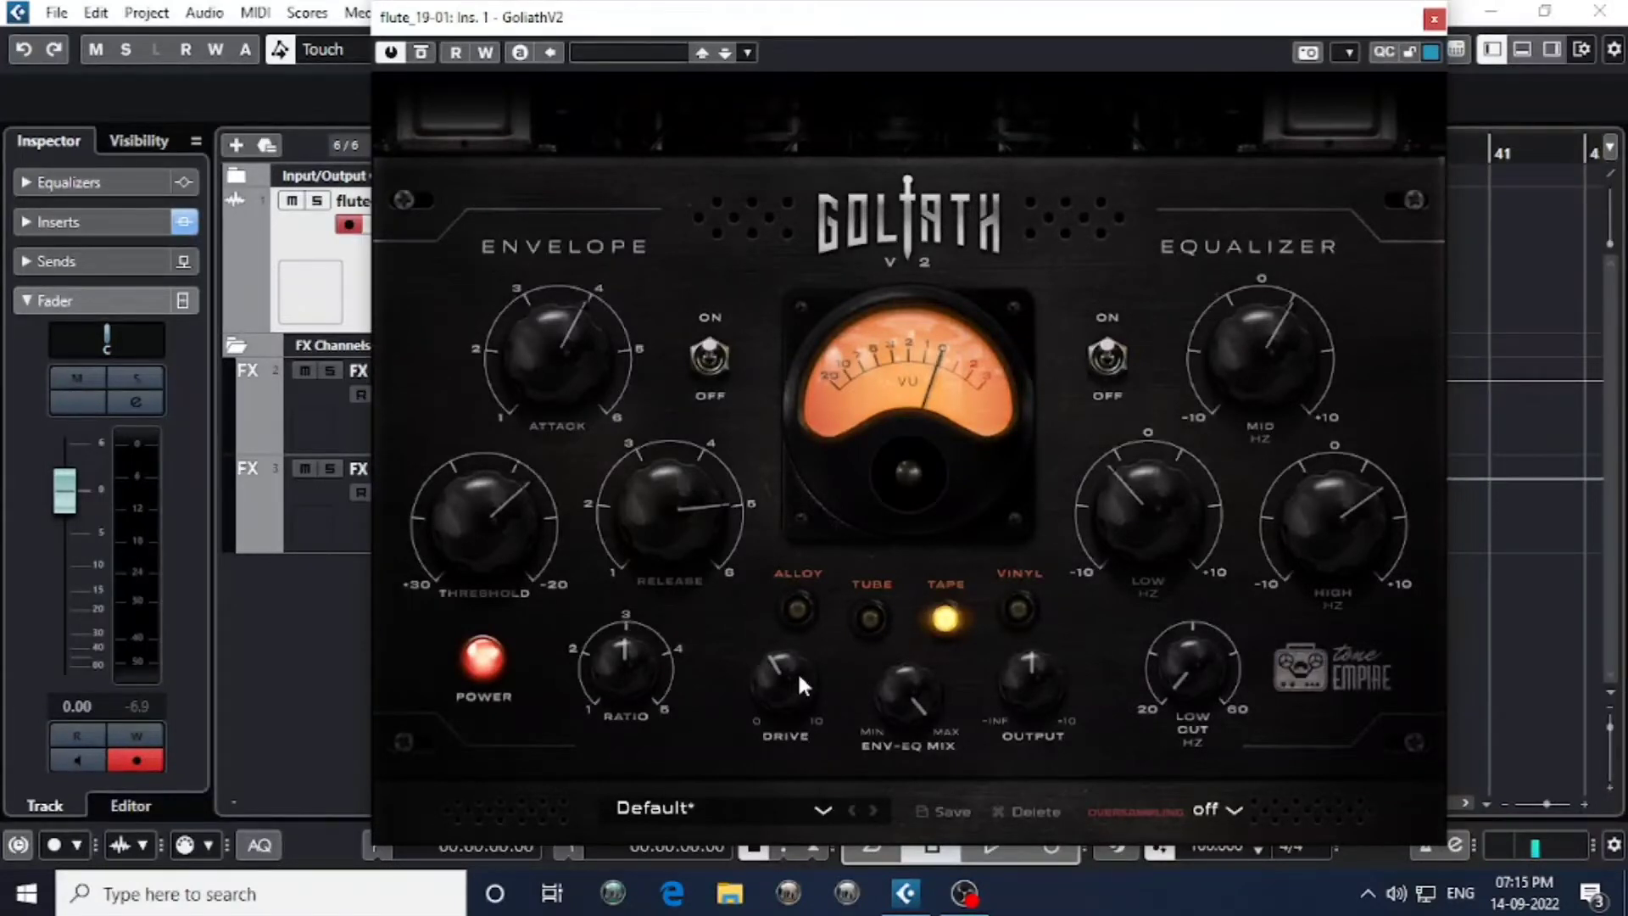
key(space)
drag(765, 663, 799, 609)
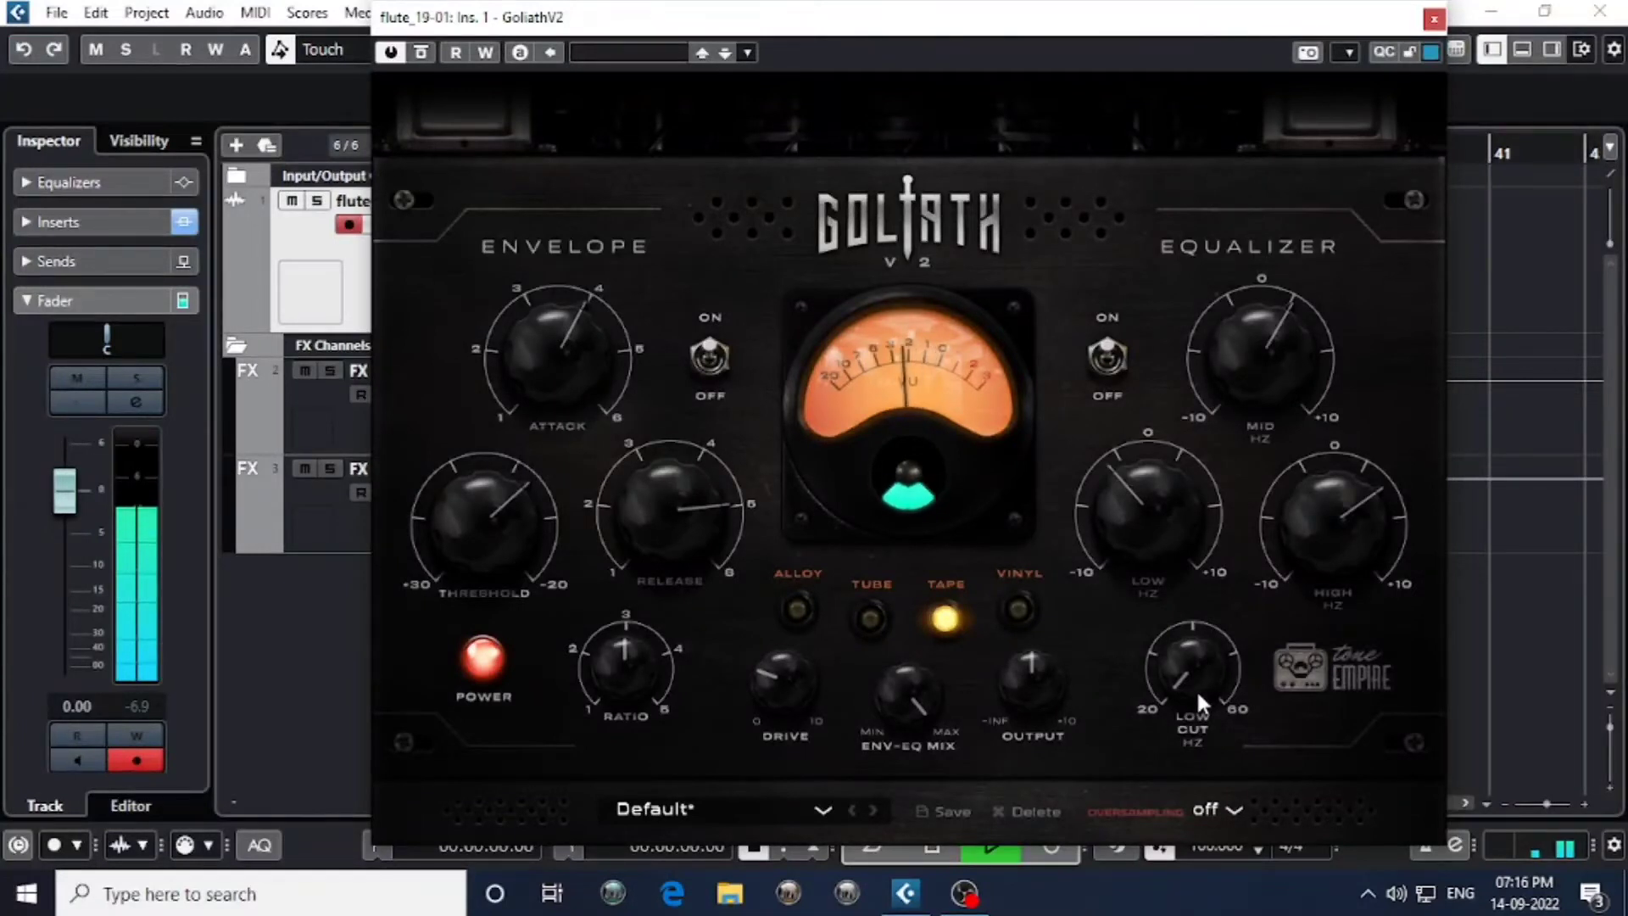
key(space)
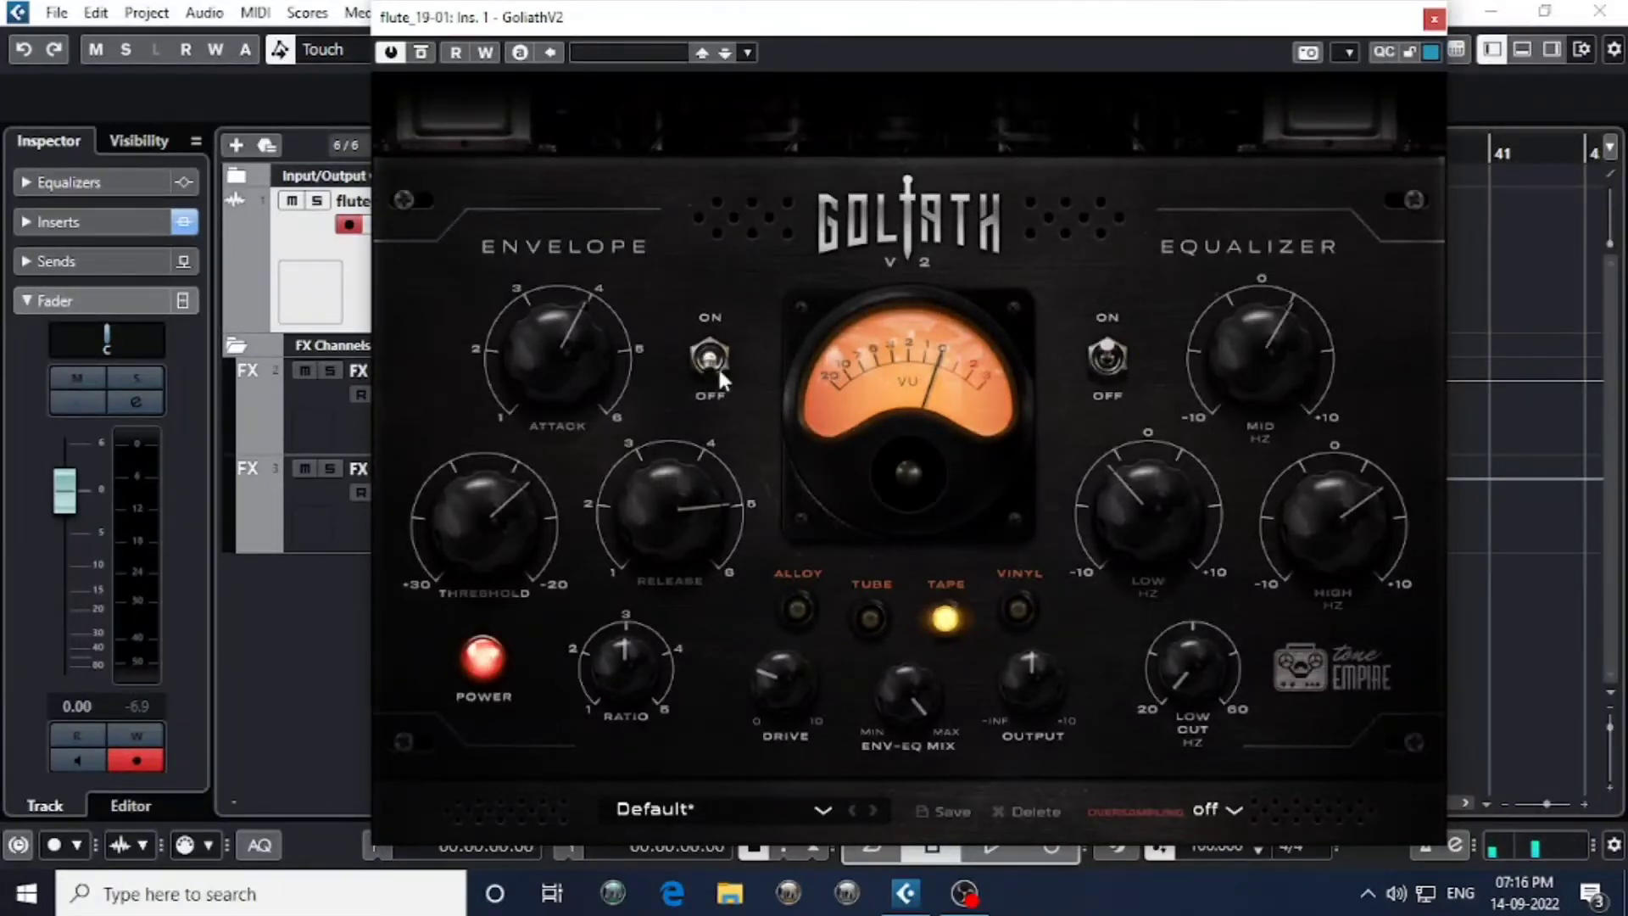
Replay the flute with the Envelope section off to compare the Equalizer on and off, and stop playback.
key(space)
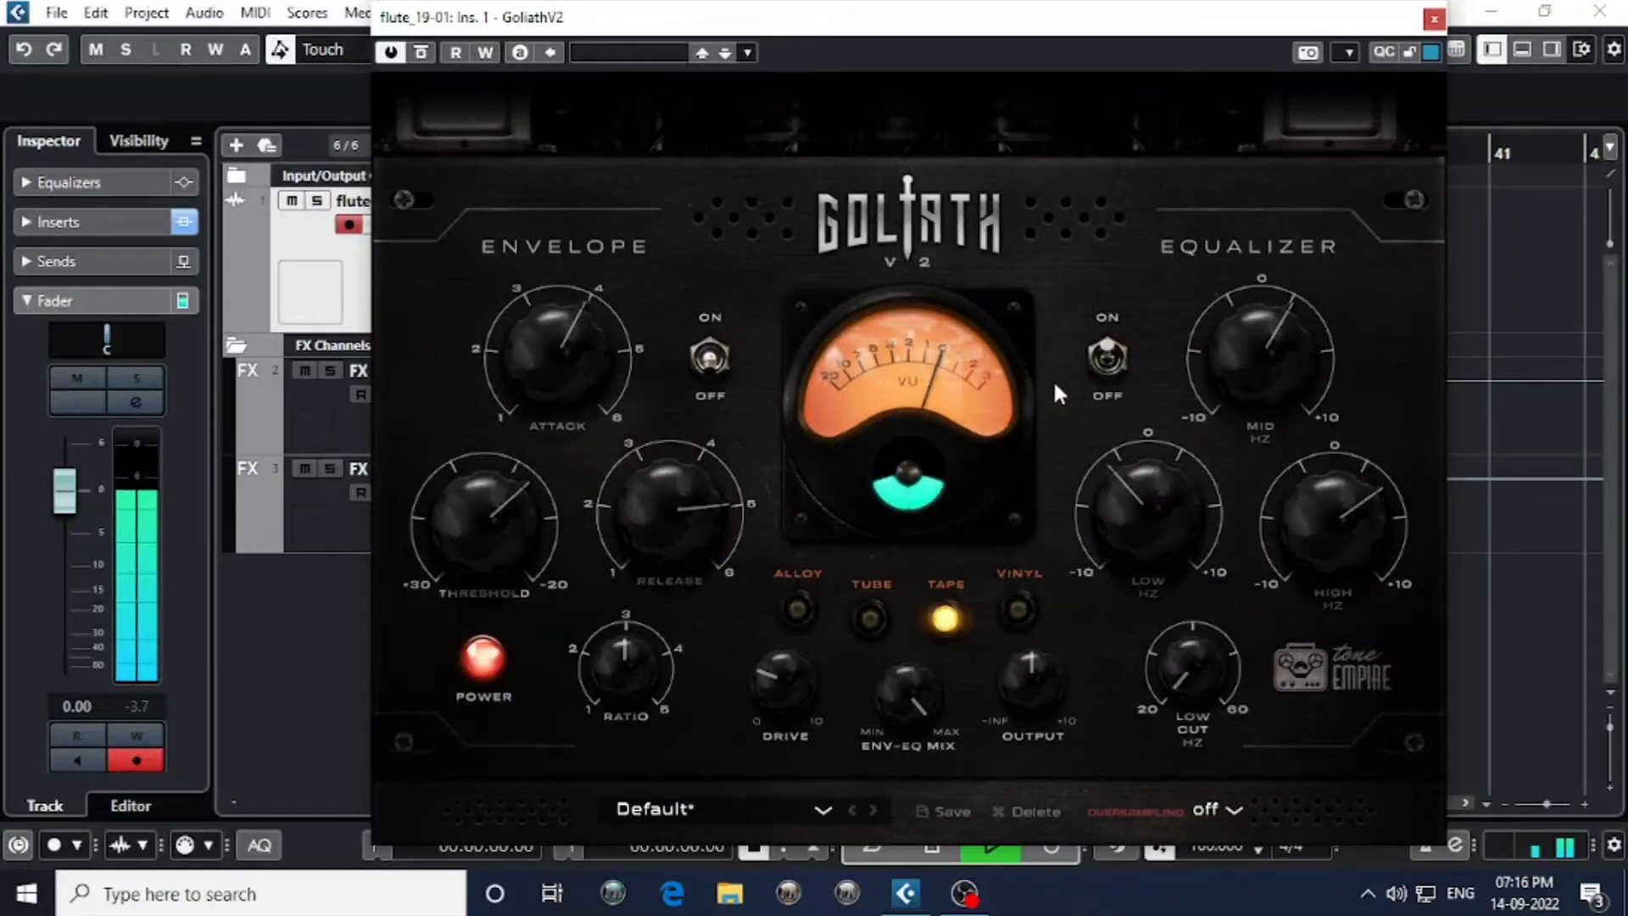
key(space)
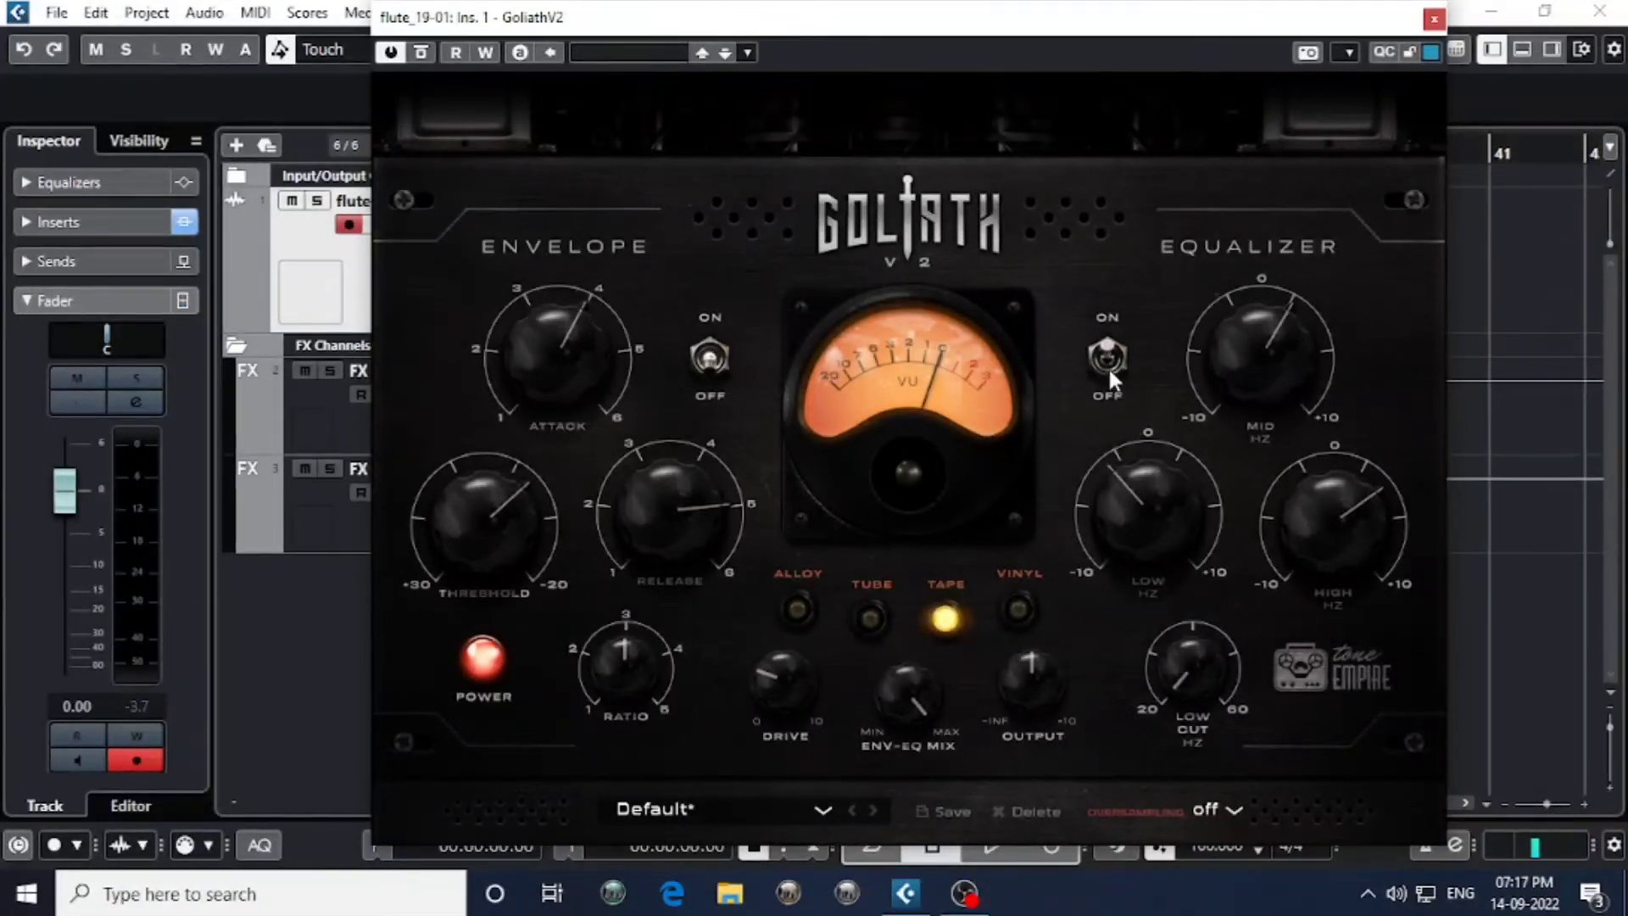
key(space)
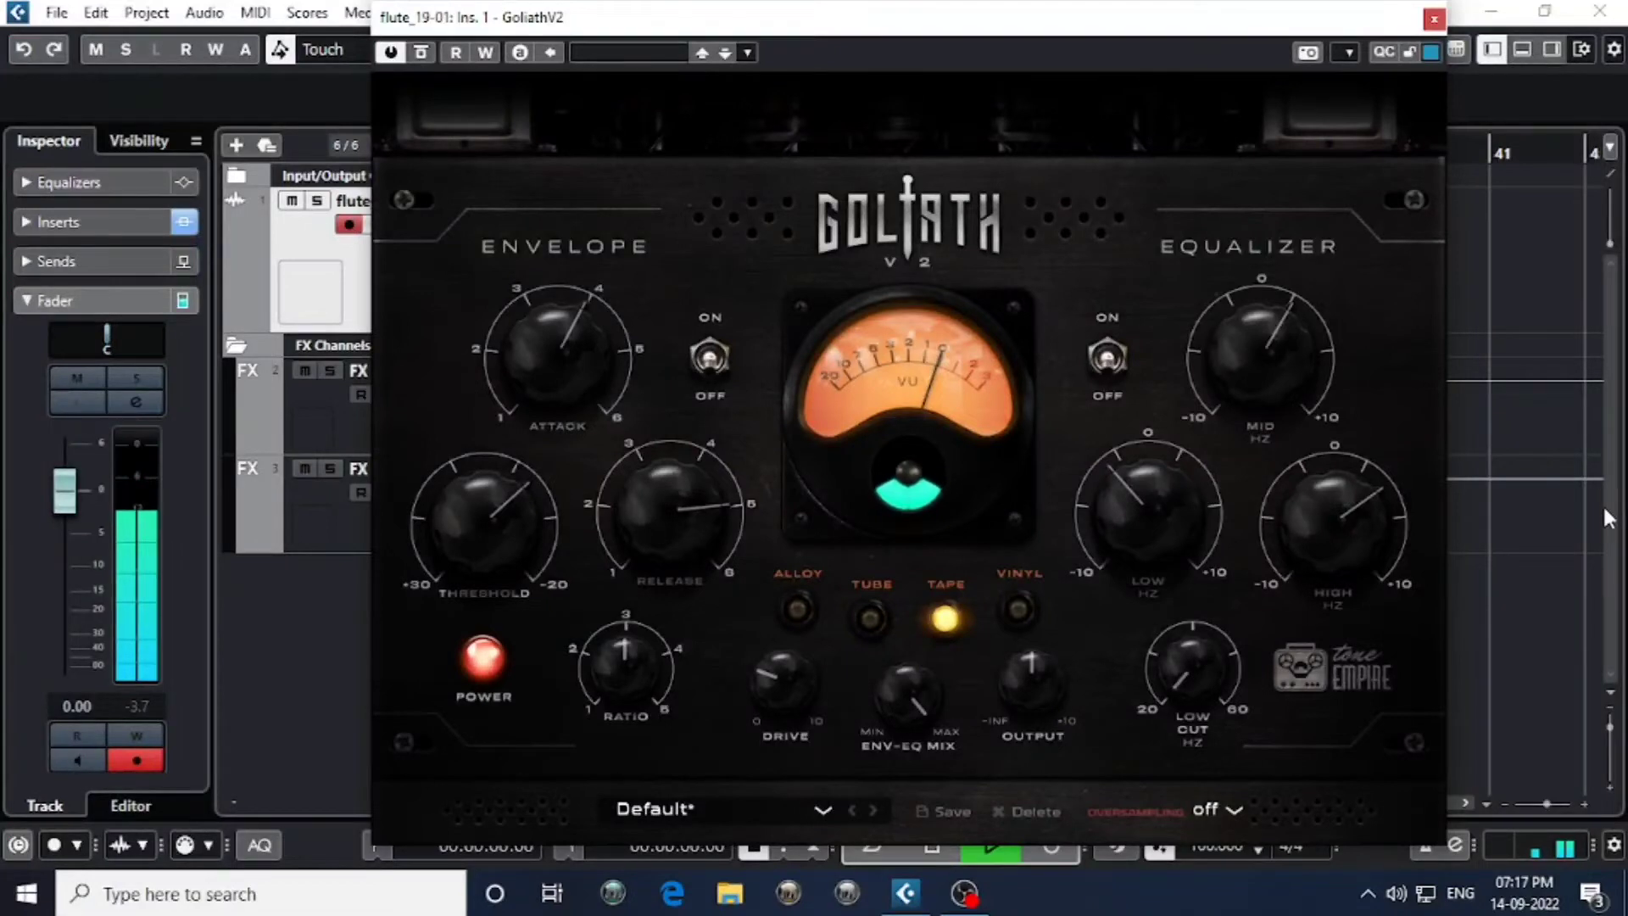
key(space)
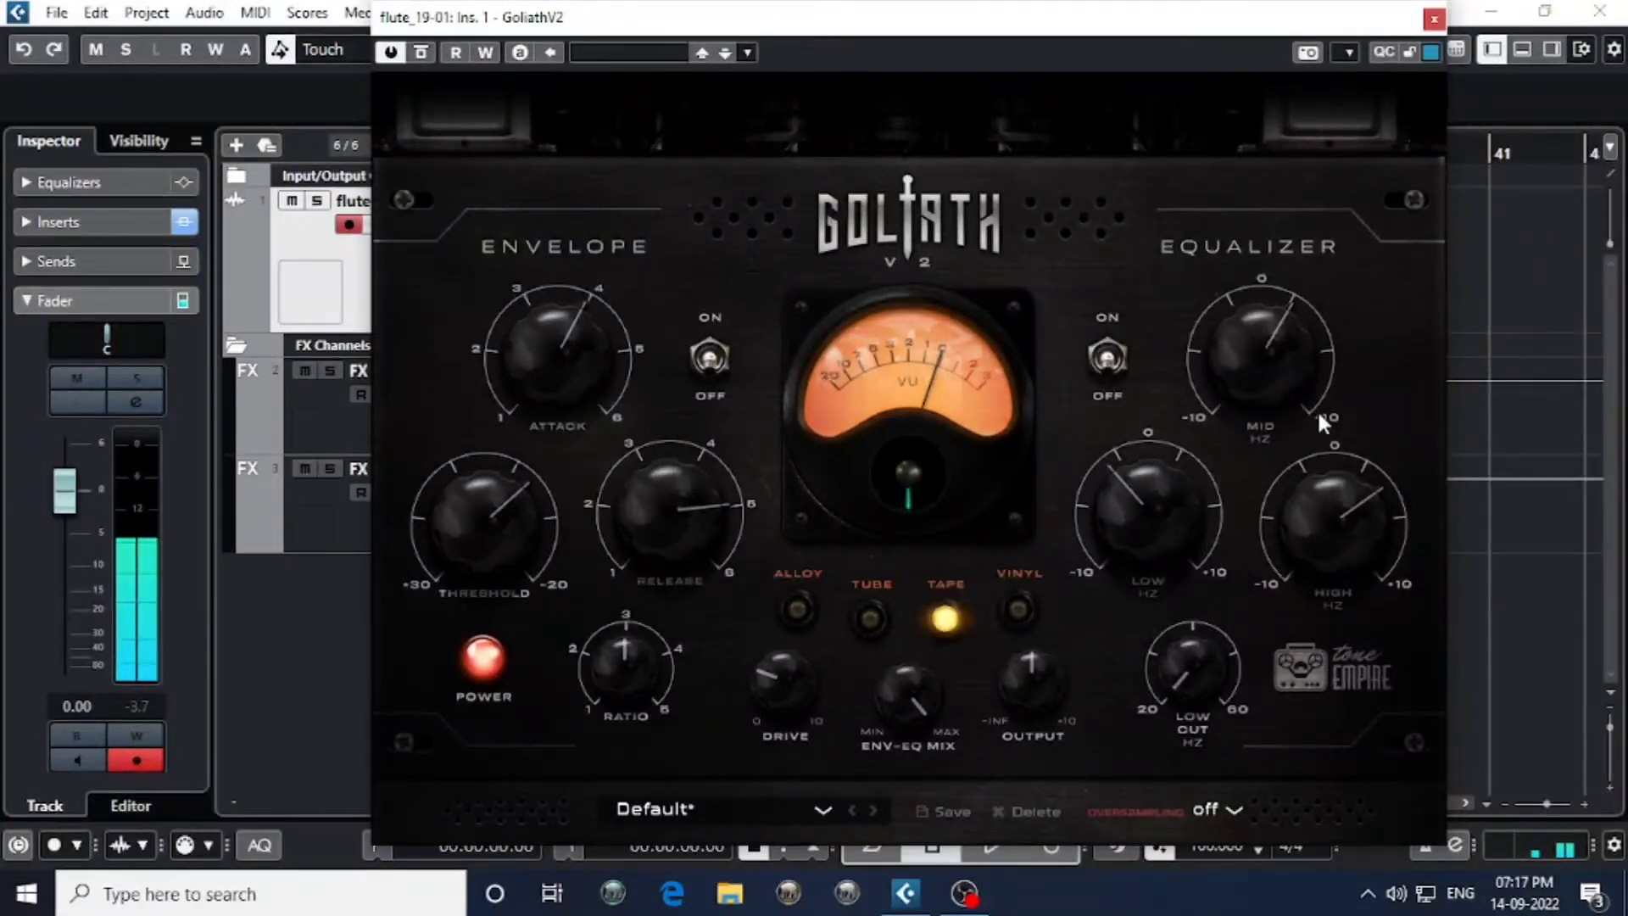
Switch off the GoliathV2 power and deactivate its insert, and play the dry flute.
click(505, 660)
click(390, 52)
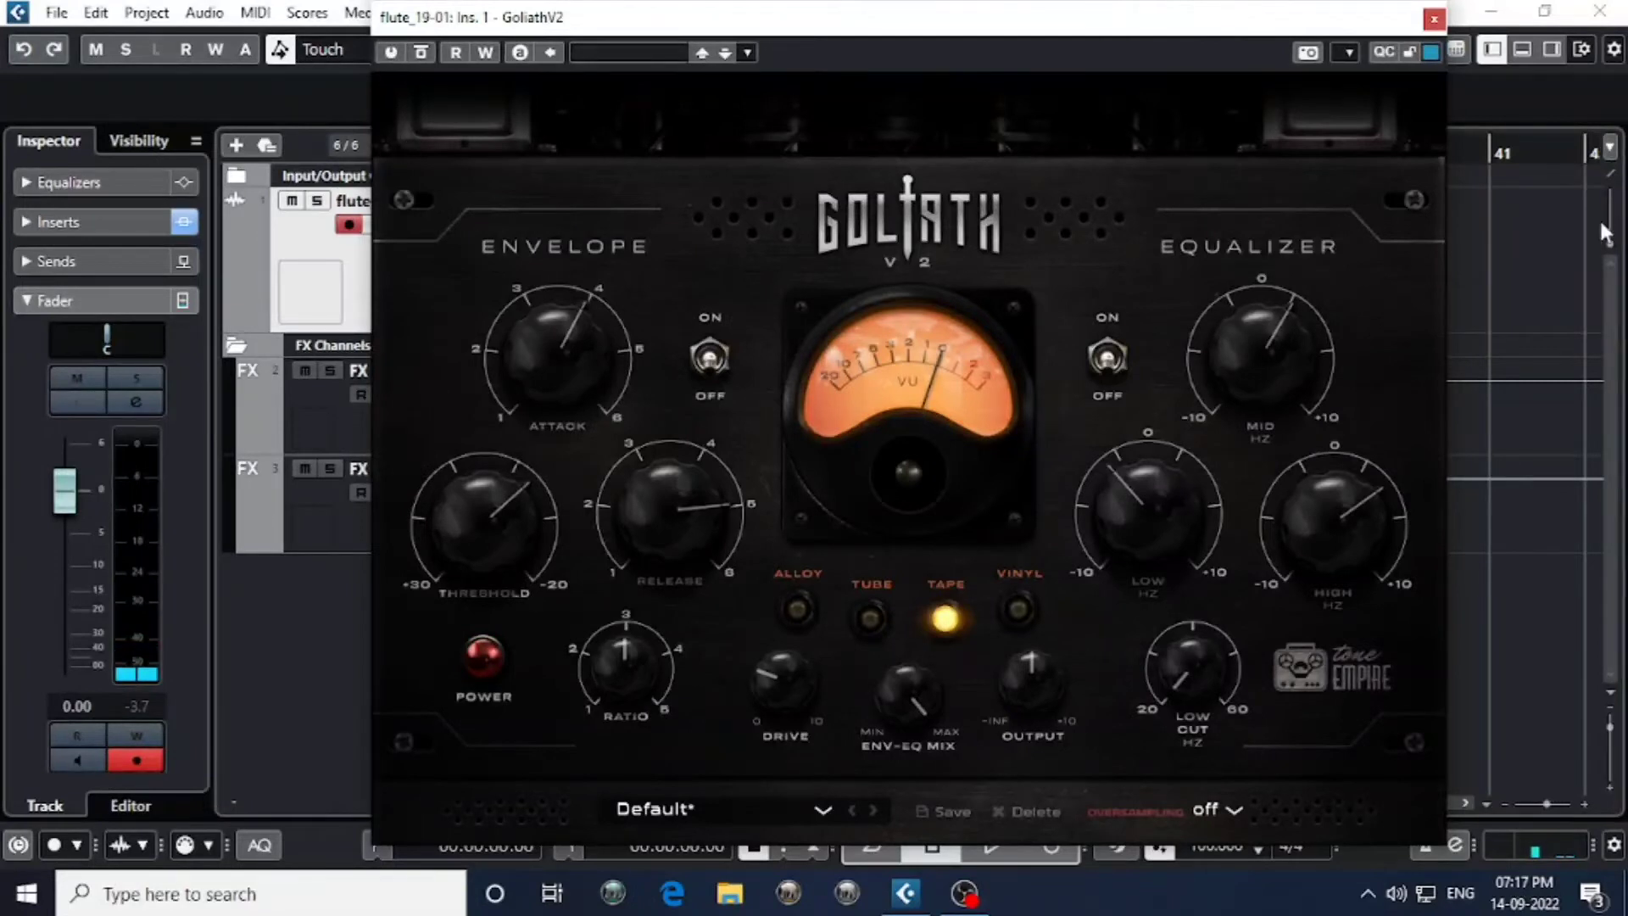
key(space)
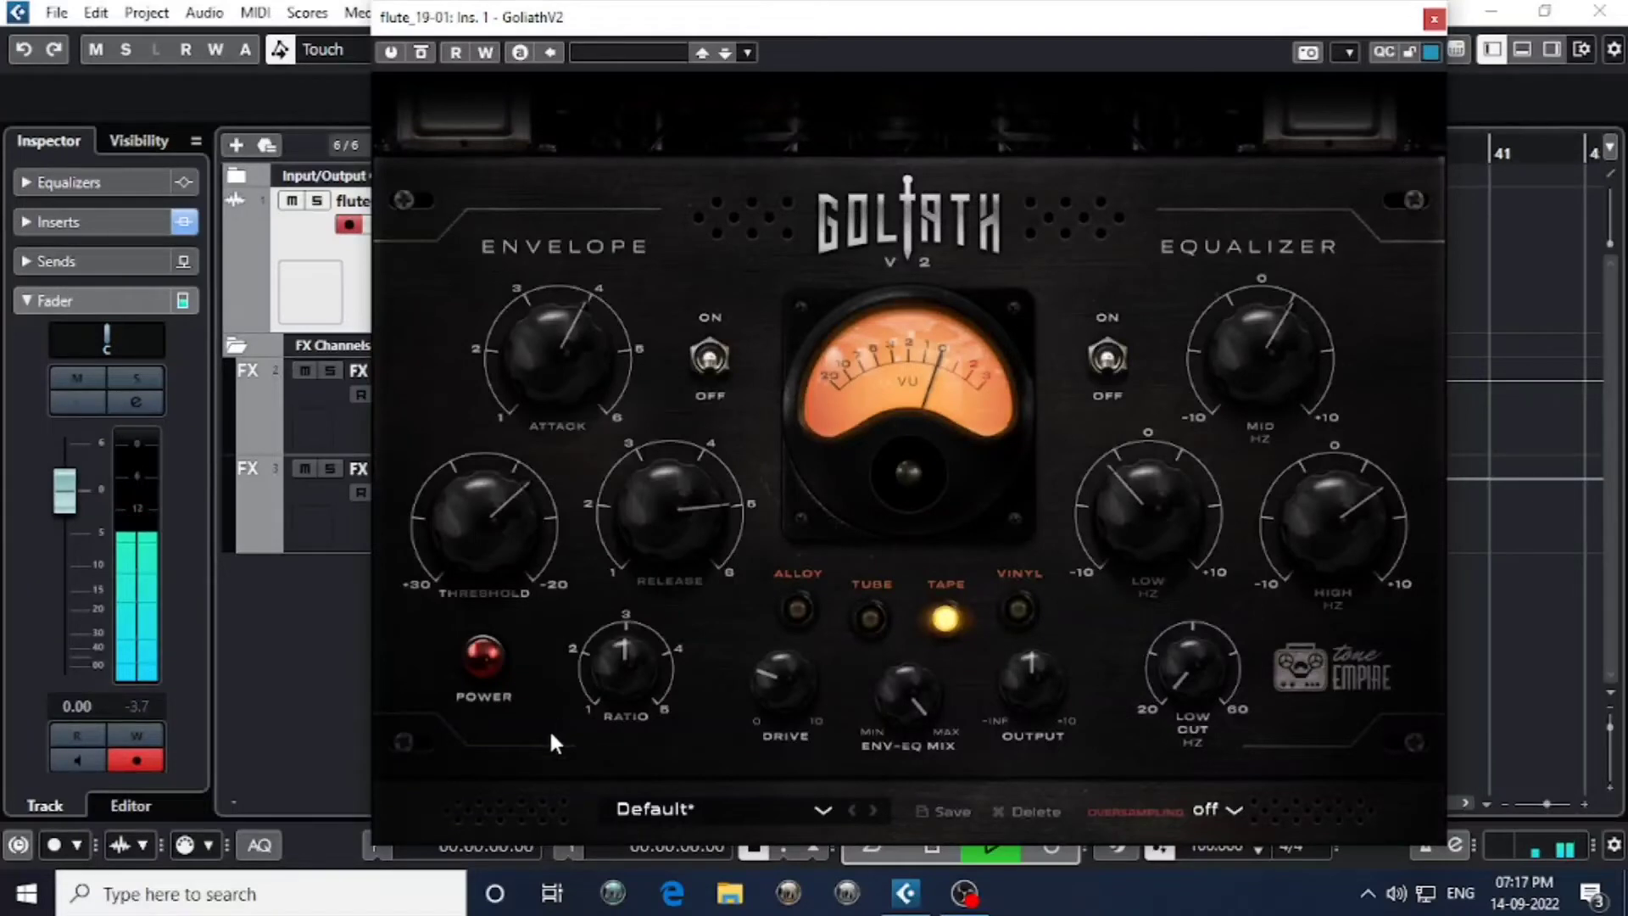
Switch the GoliathV2 power, Envelope section, Equalizer section and insert back on while the flute plays.
click(480, 665)
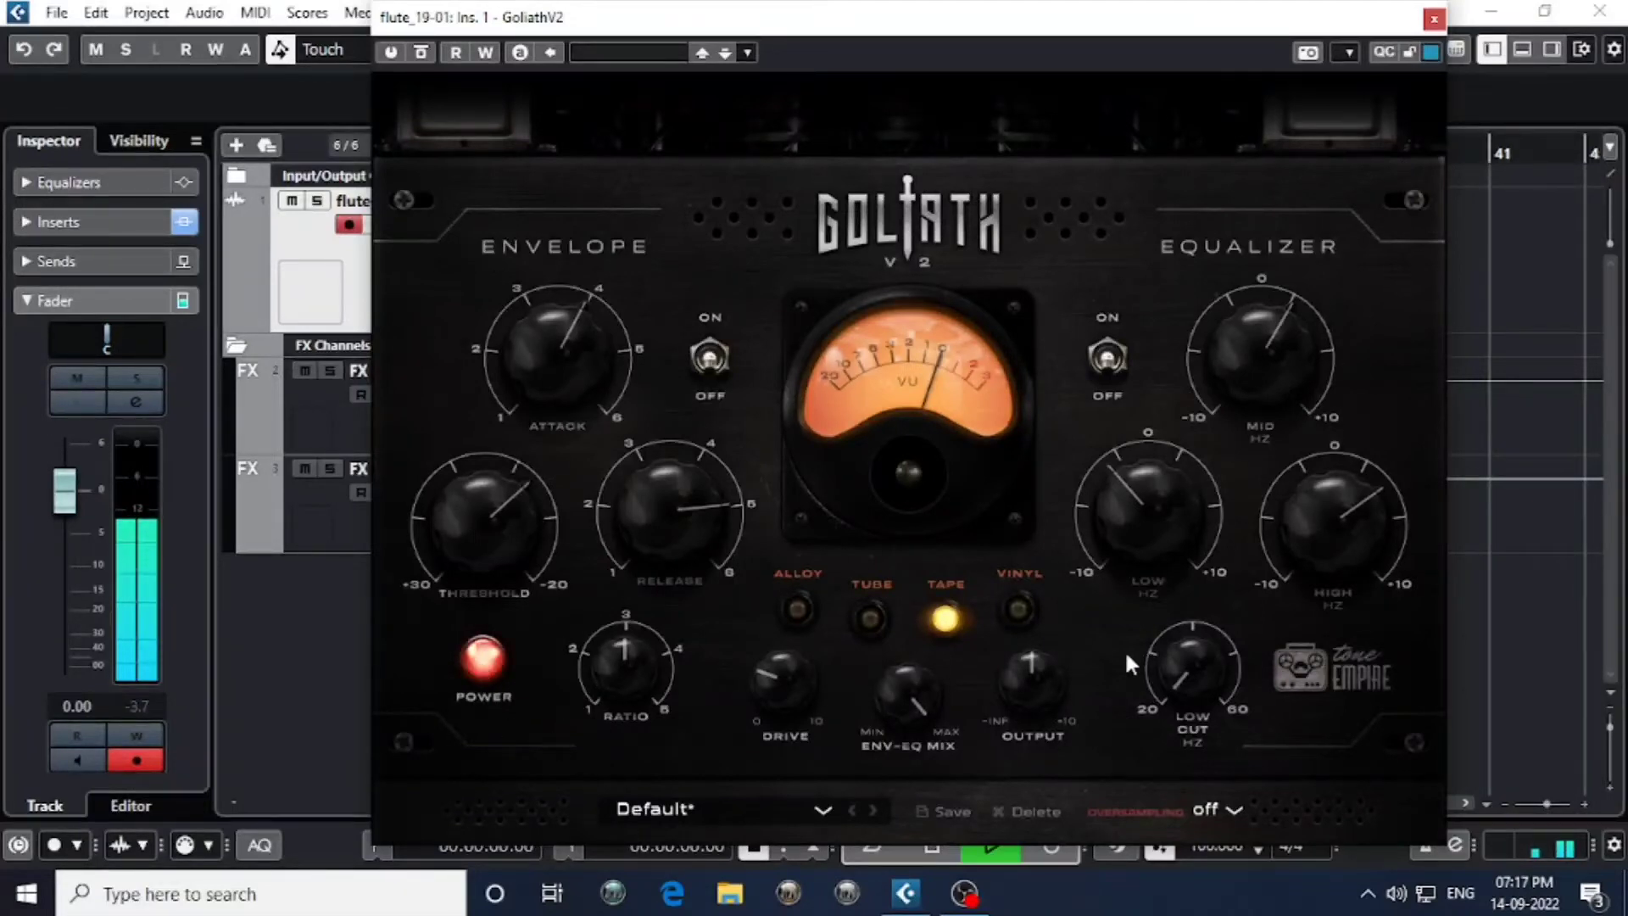
click(711, 362)
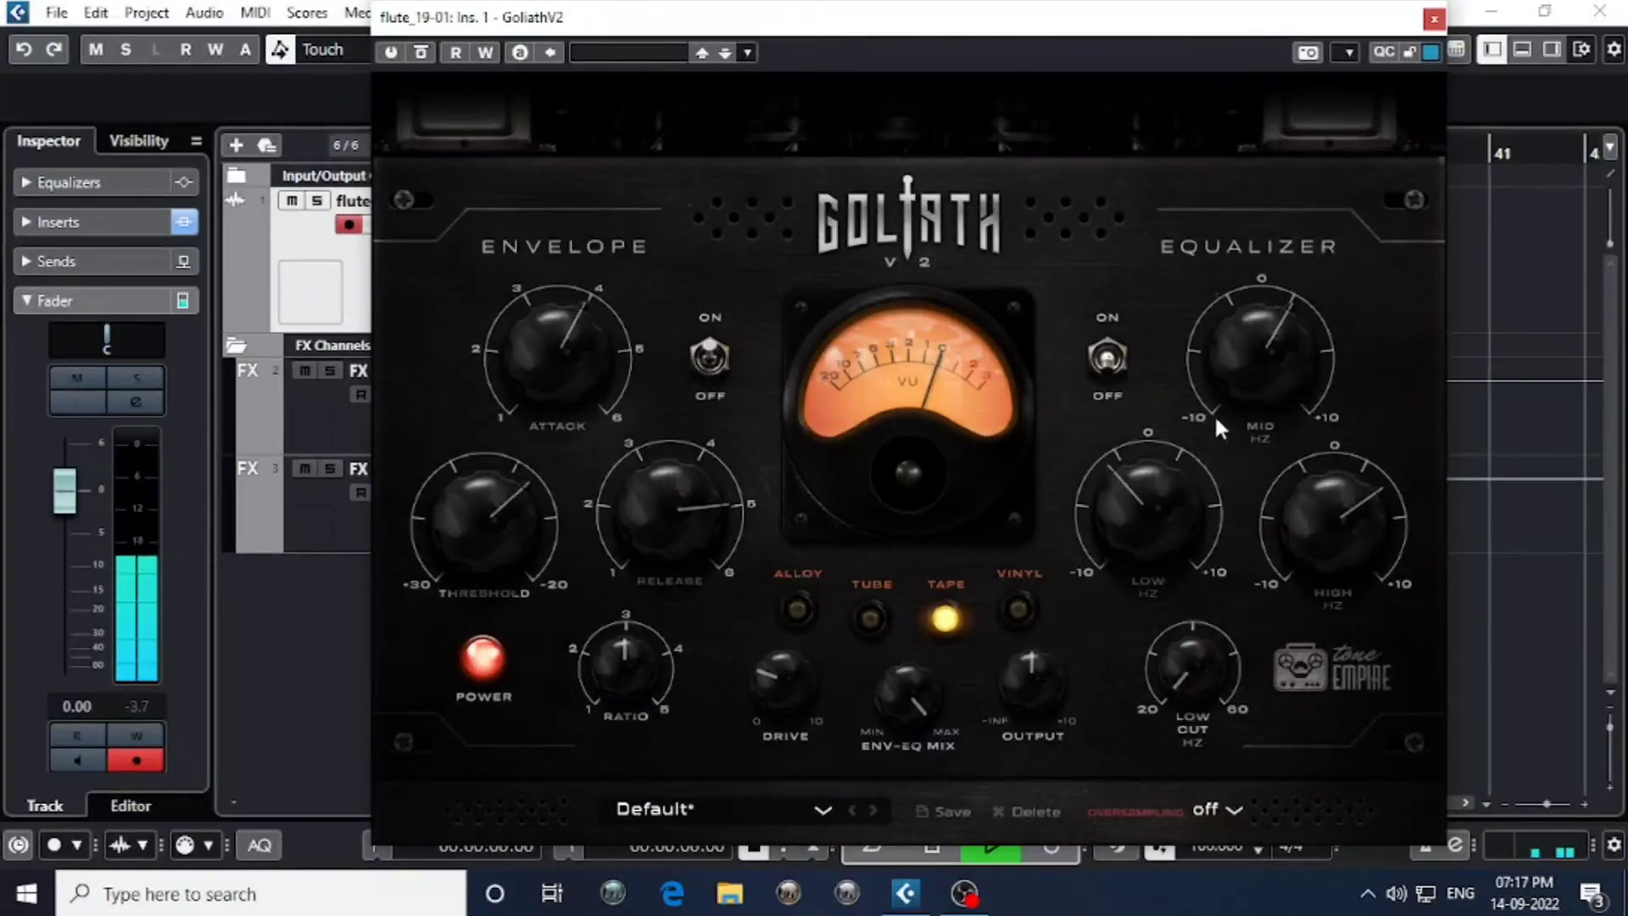
click(1108, 358)
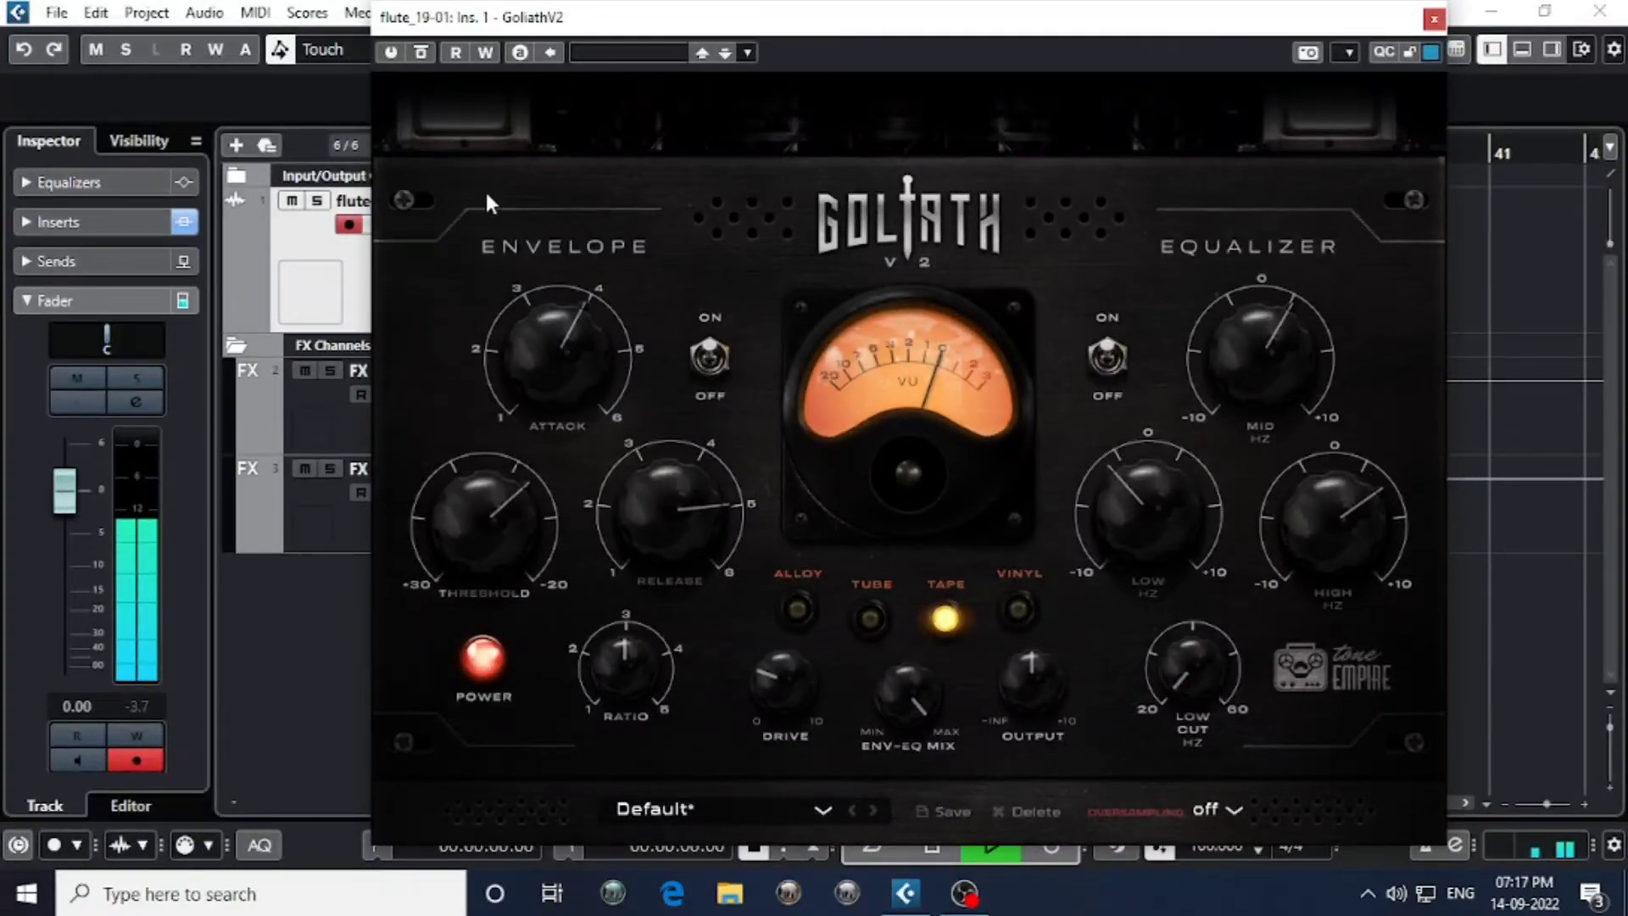
click(390, 52)
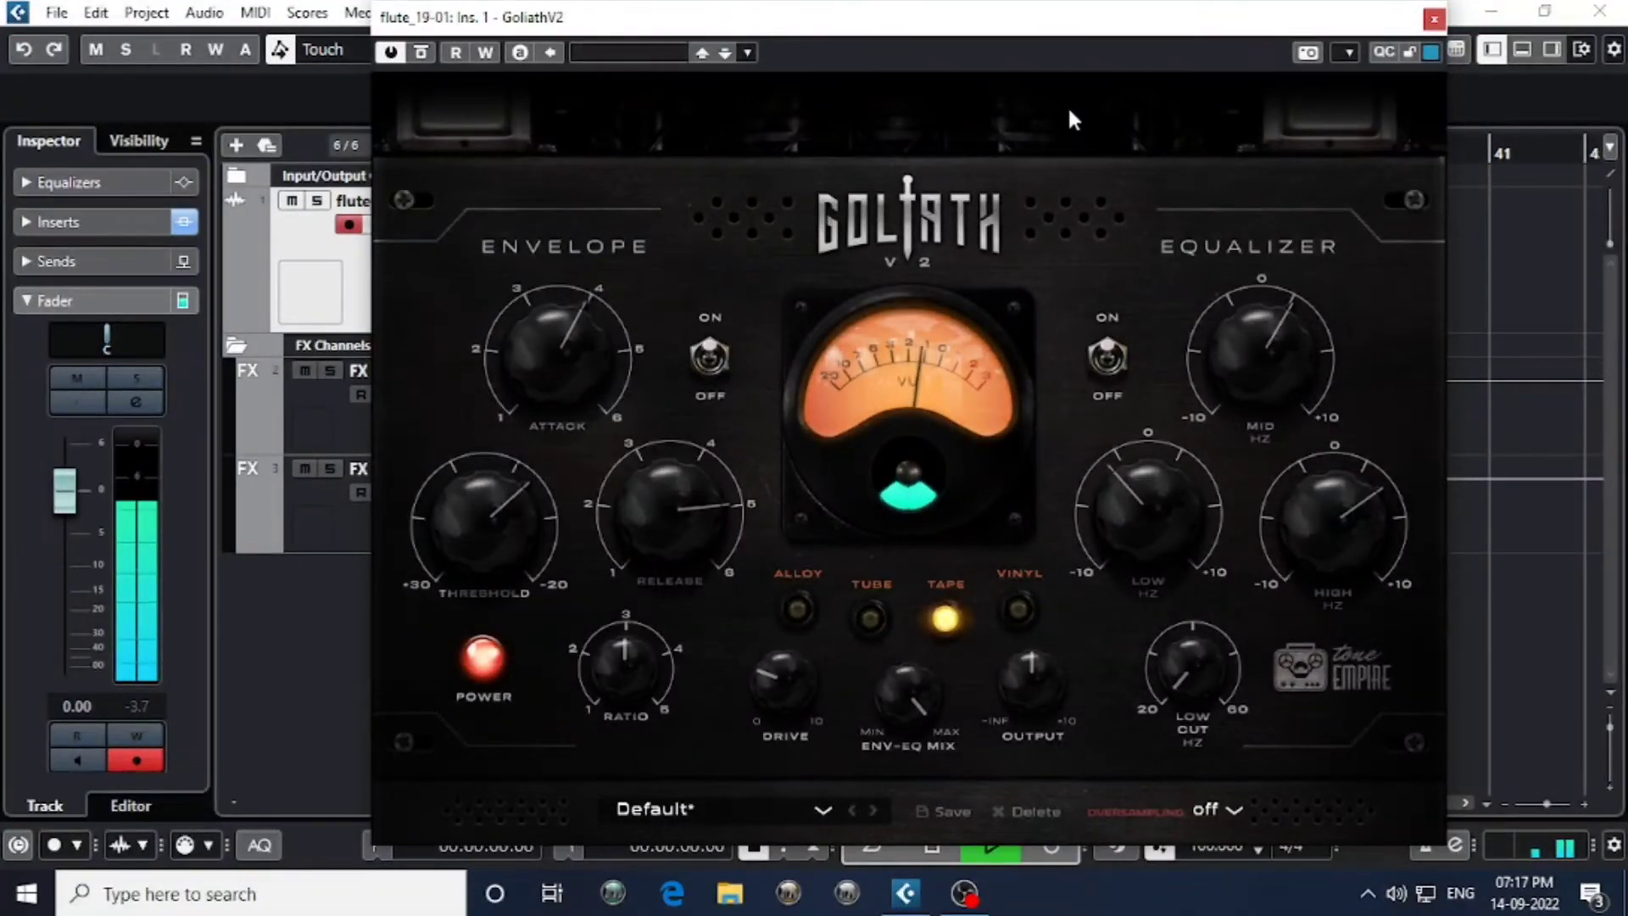
Close GoliathV2, reopen it from the flute_19-01 channel's inserts for review, and close both the plug-in and channel settings.
drag(901, 16, 796, 17)
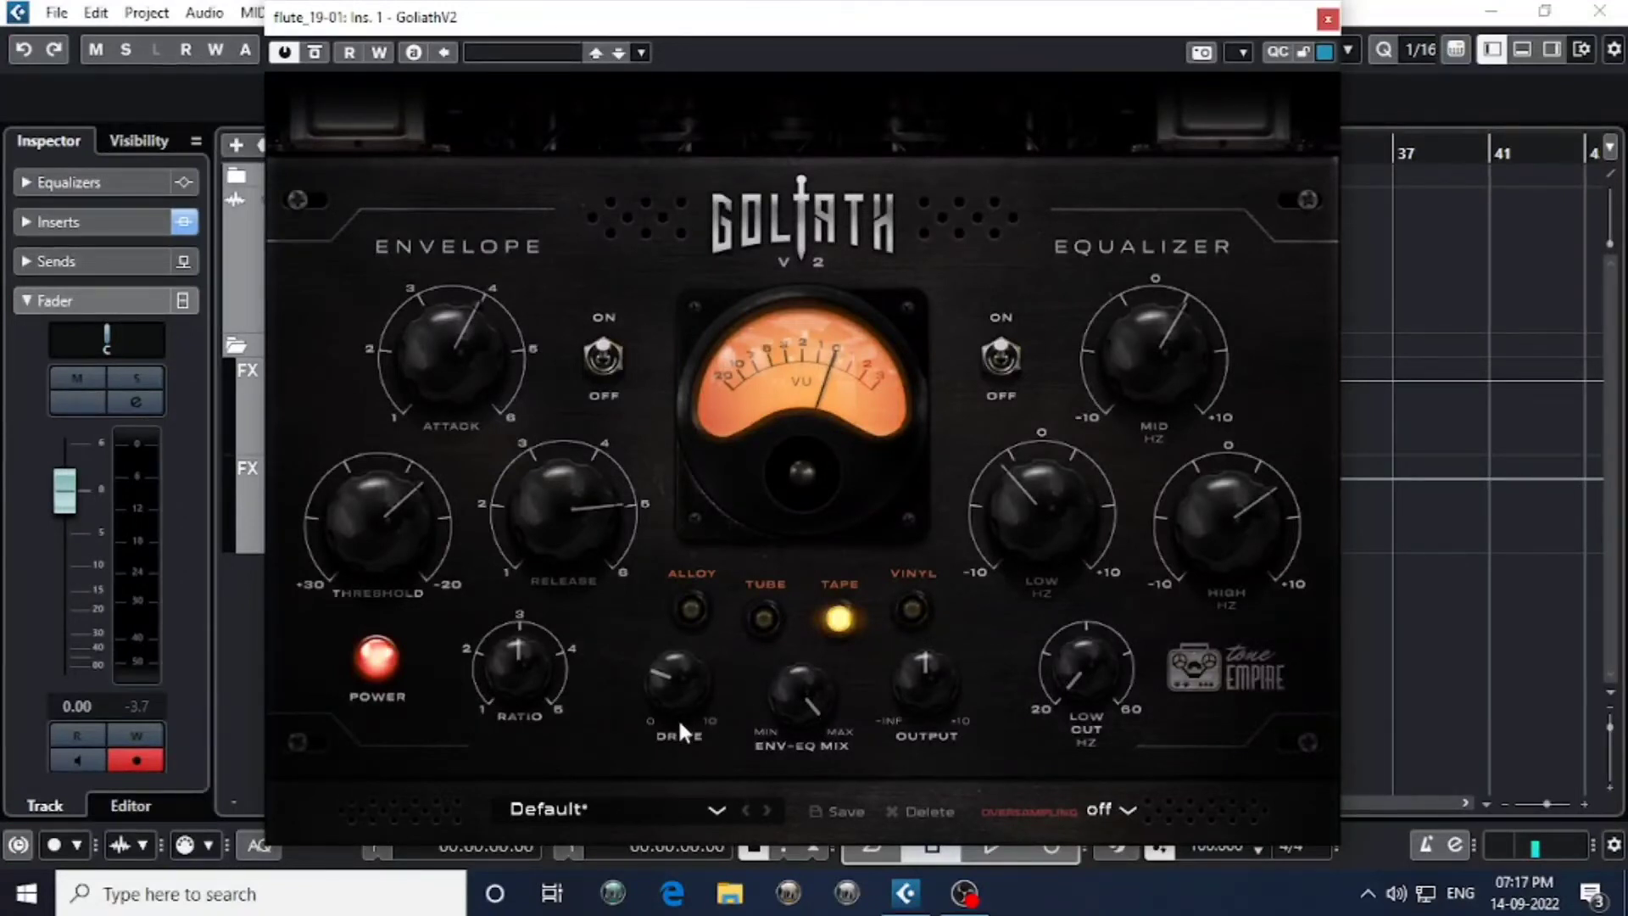
click(1327, 18)
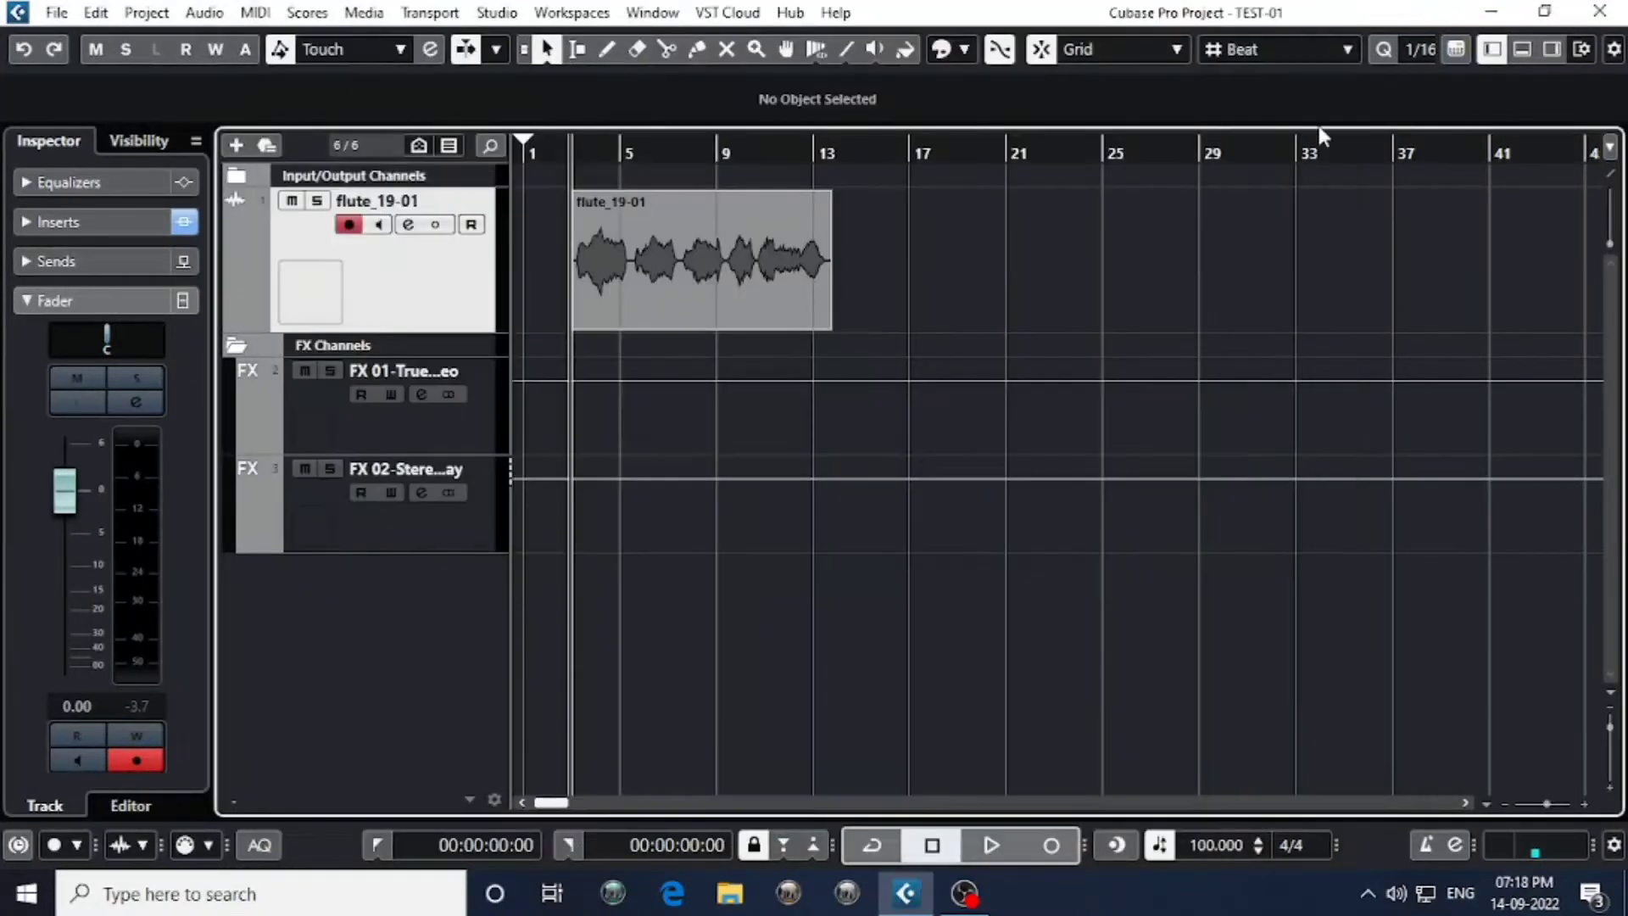
click(407, 224)
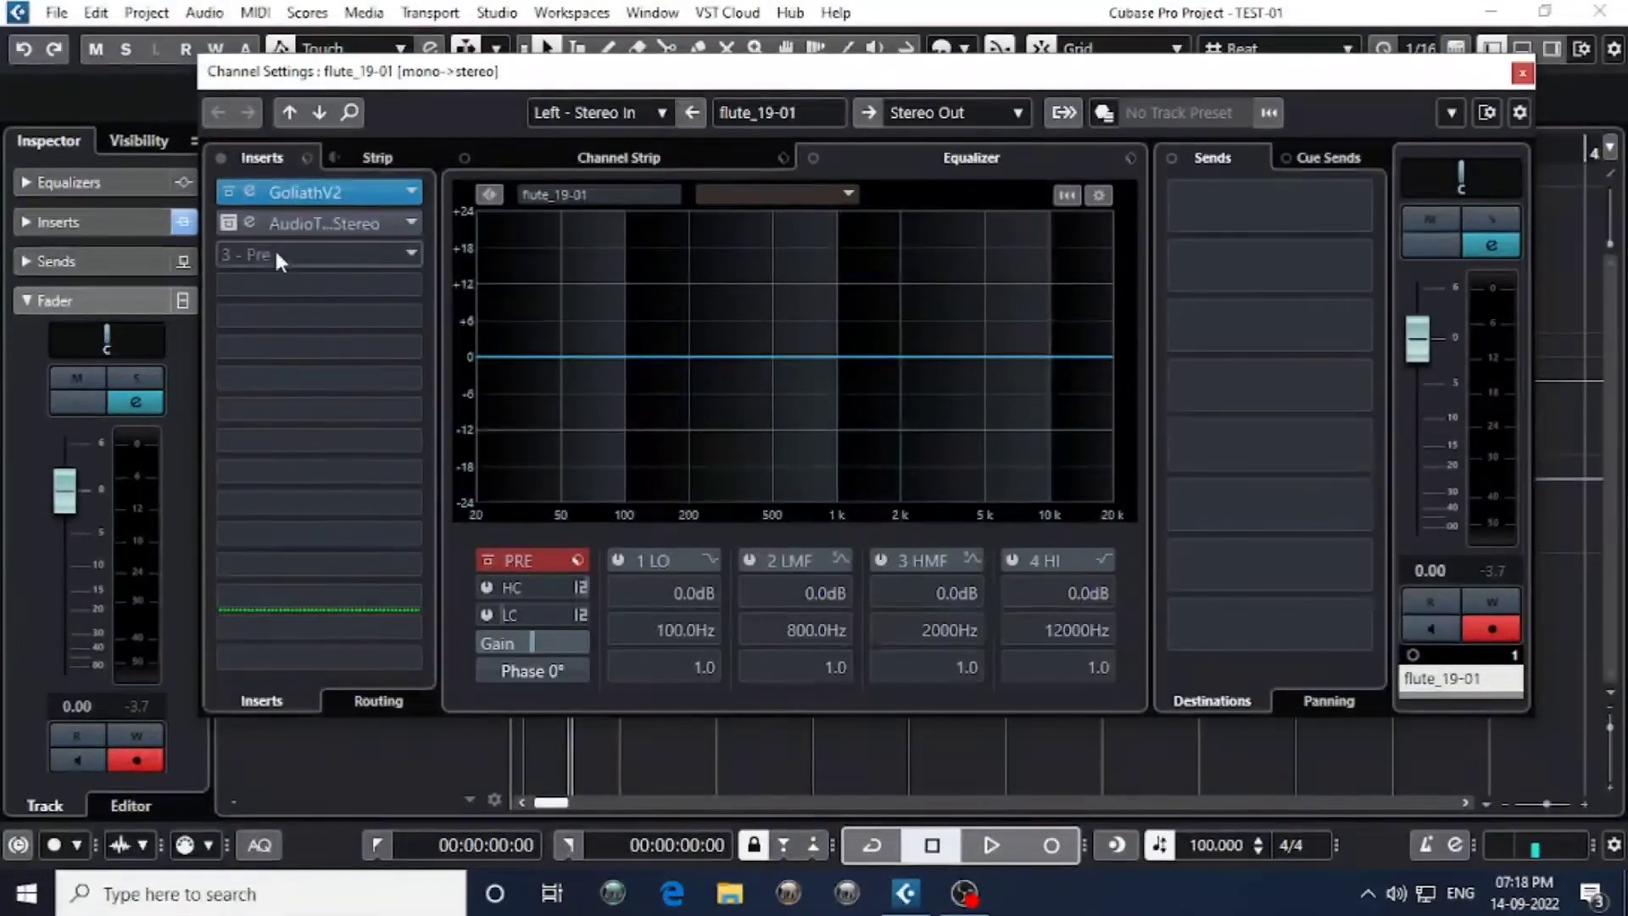
click(319, 191)
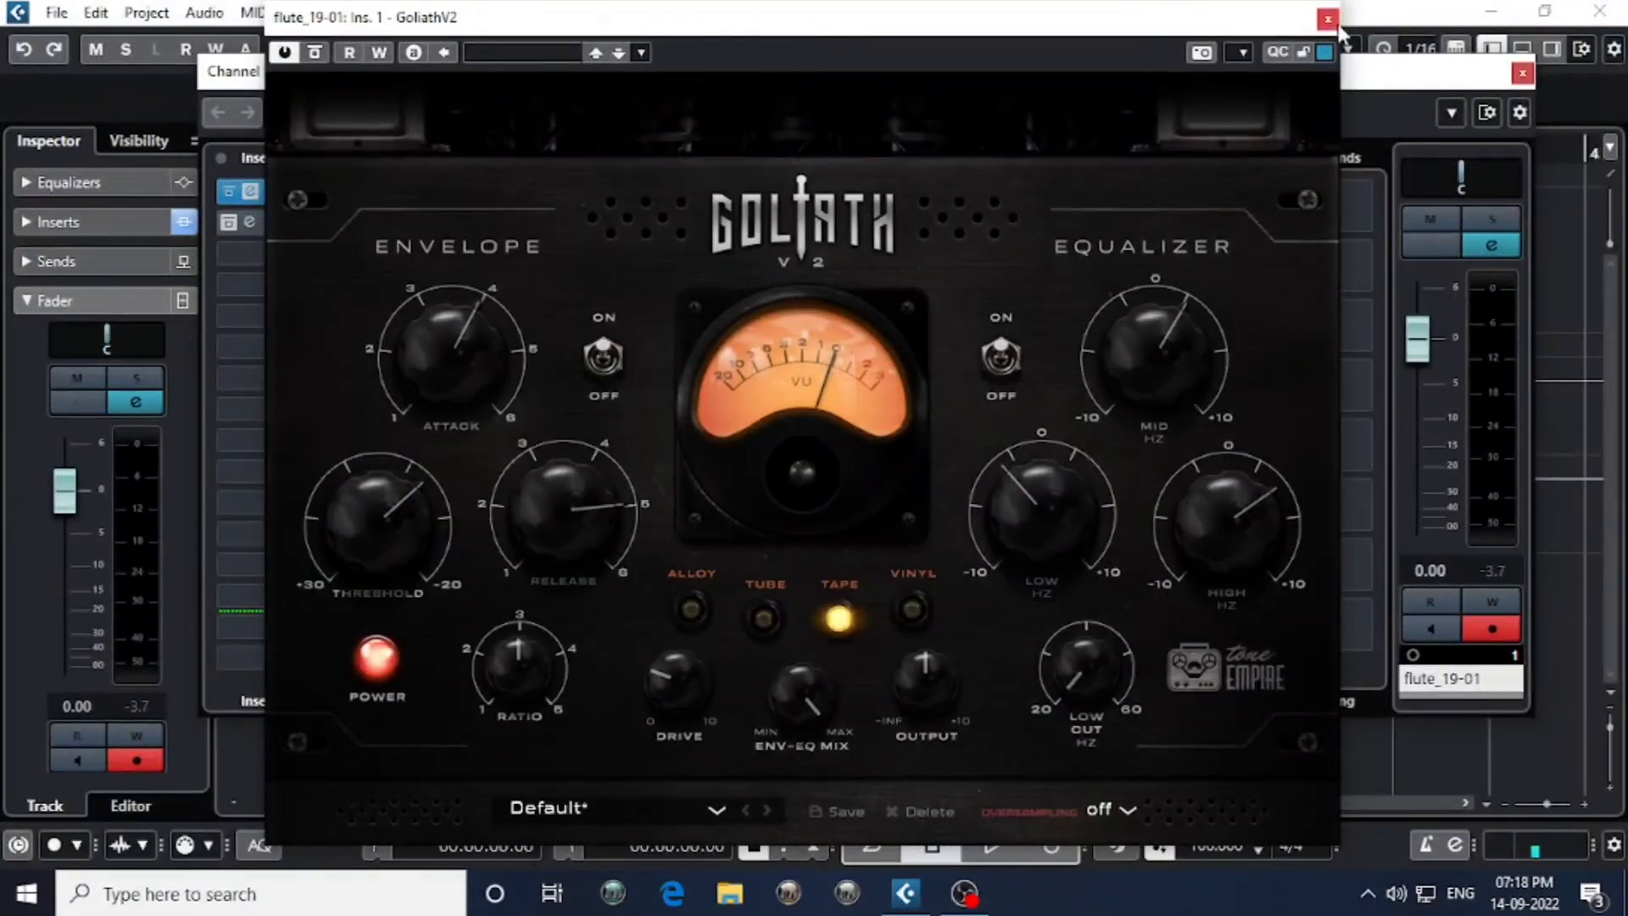
click(1327, 20)
click(1521, 75)
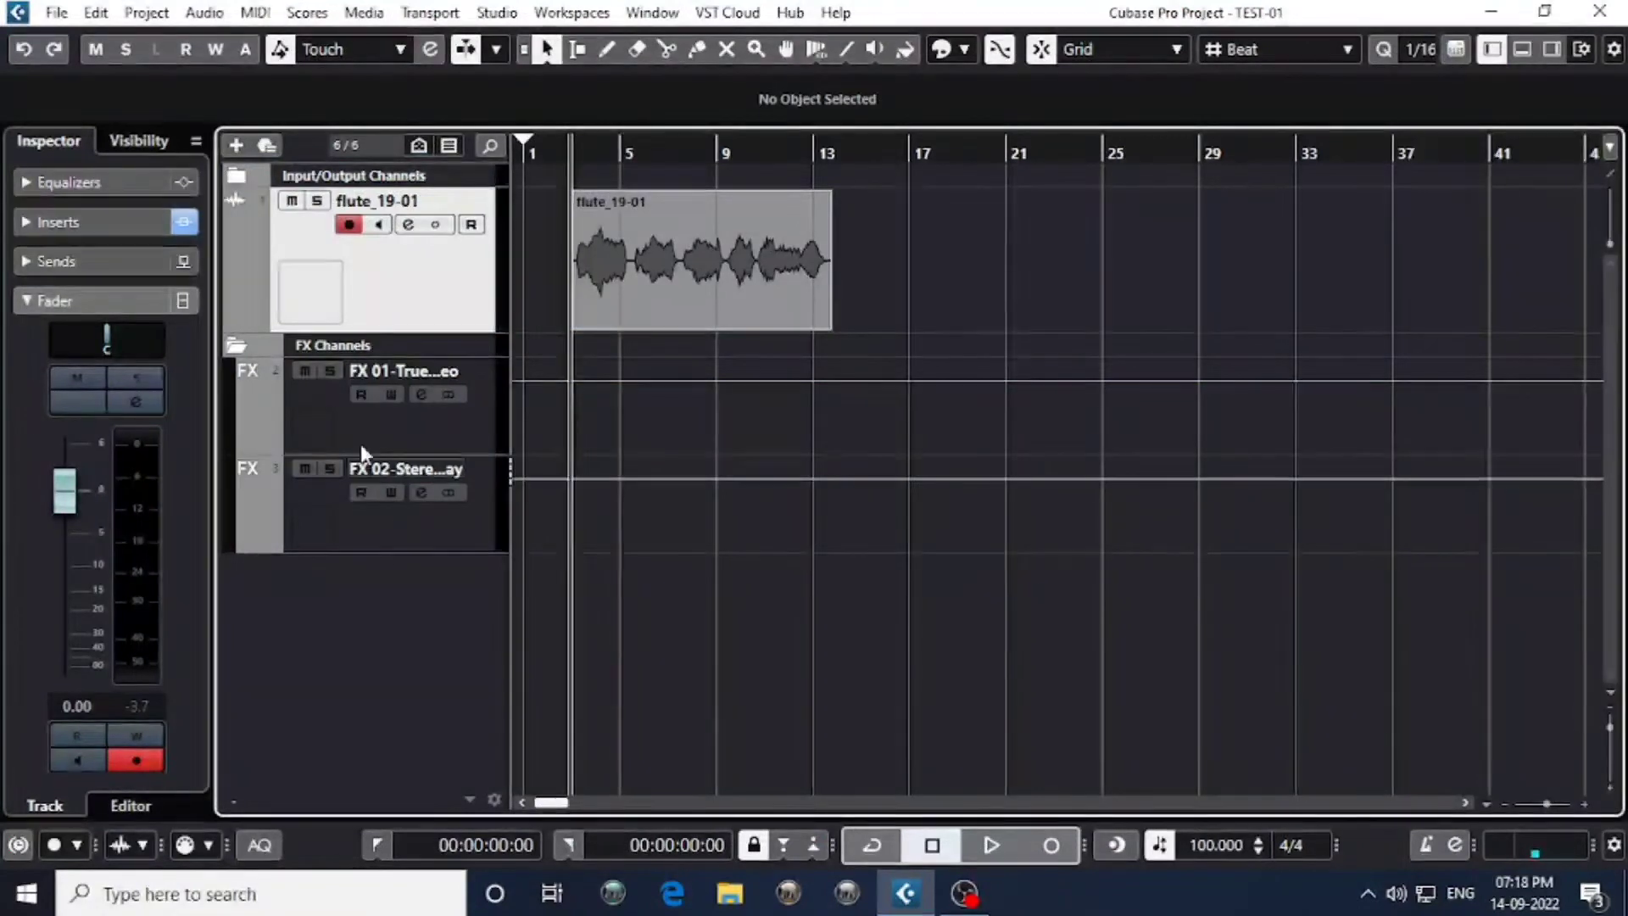
Reselect the flute_19-01 track and open its channel settings to review the inserts and equalizer.
click(374, 424)
click(411, 299)
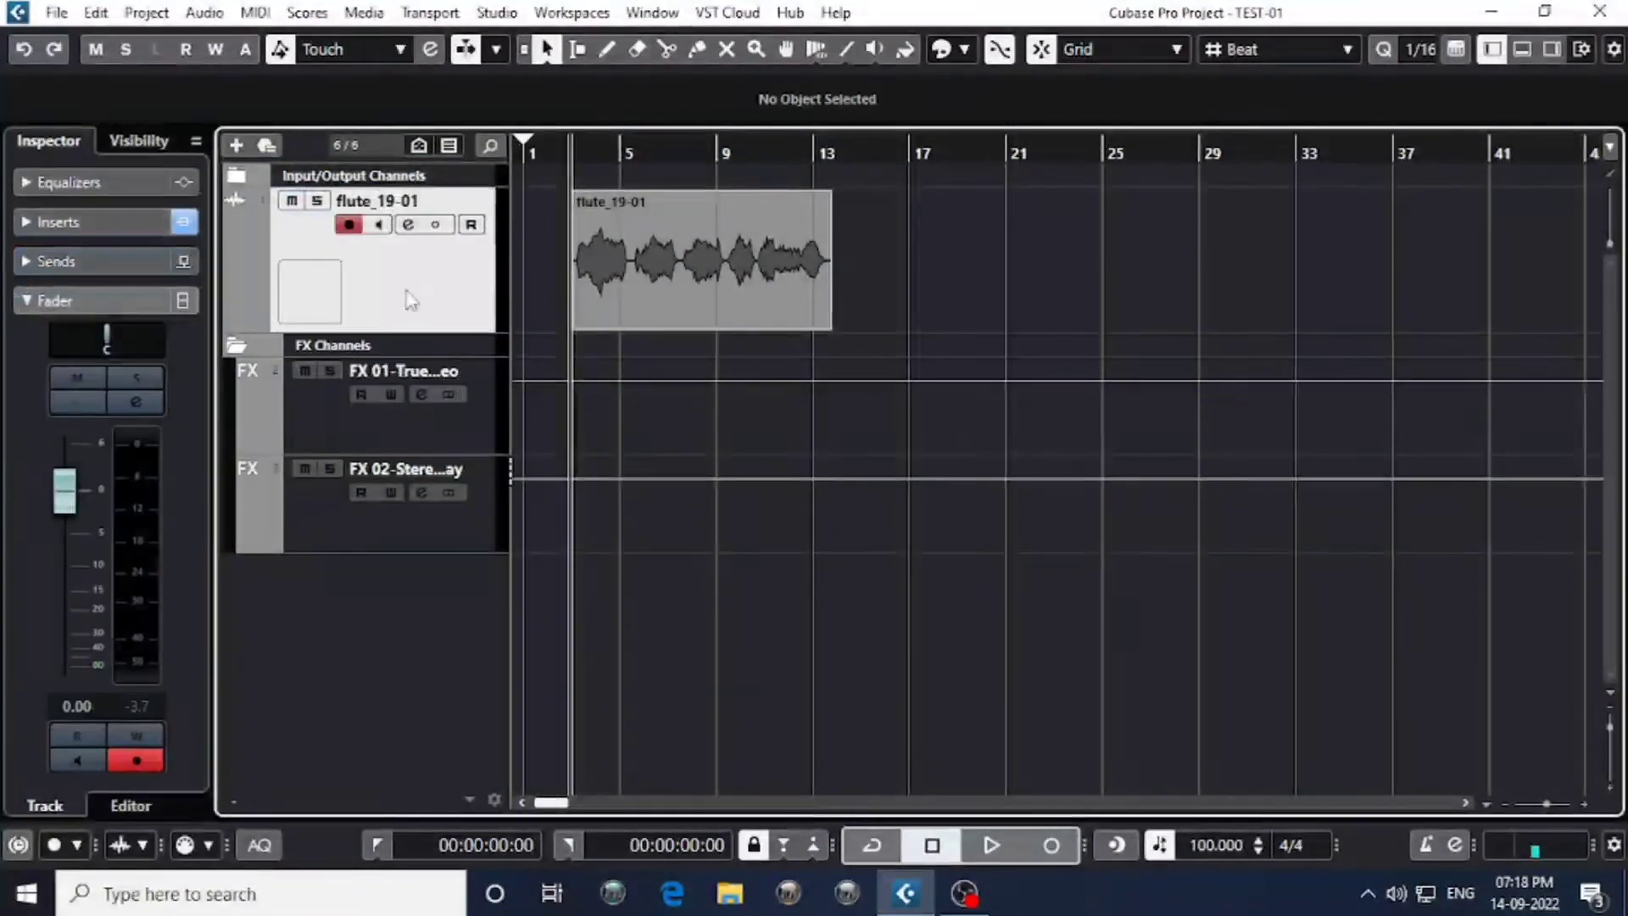
click(408, 225)
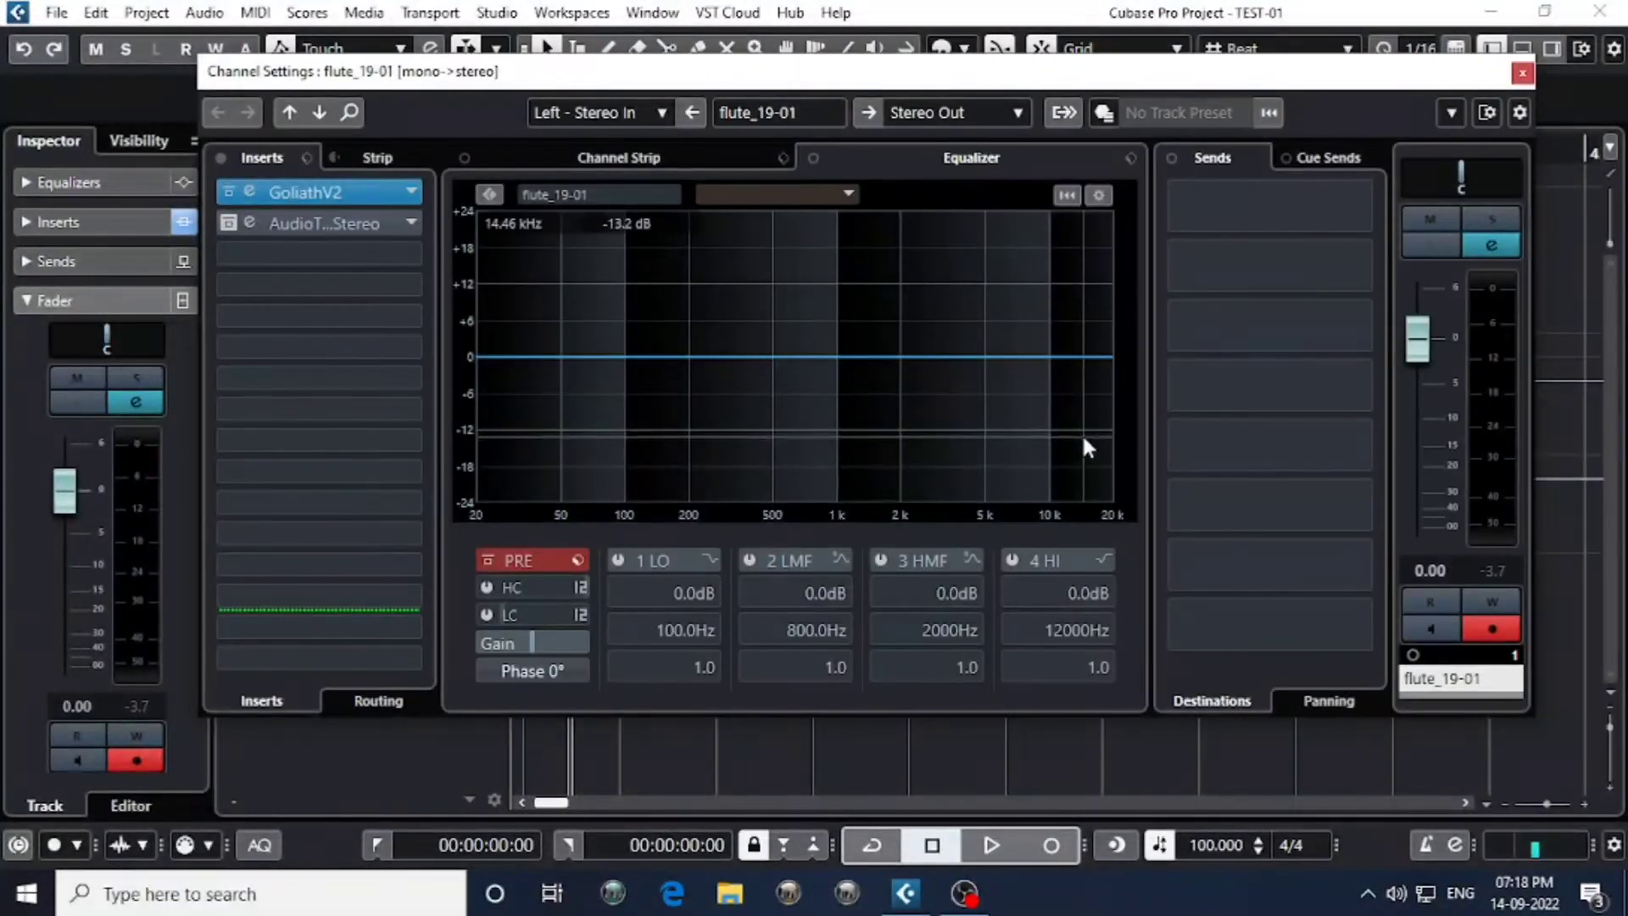
Add a send from the flute_19-01 channel to FX 01-TrueVerb Stereo and activate it.
drag(873, 71, 856, 171)
click(1194, 305)
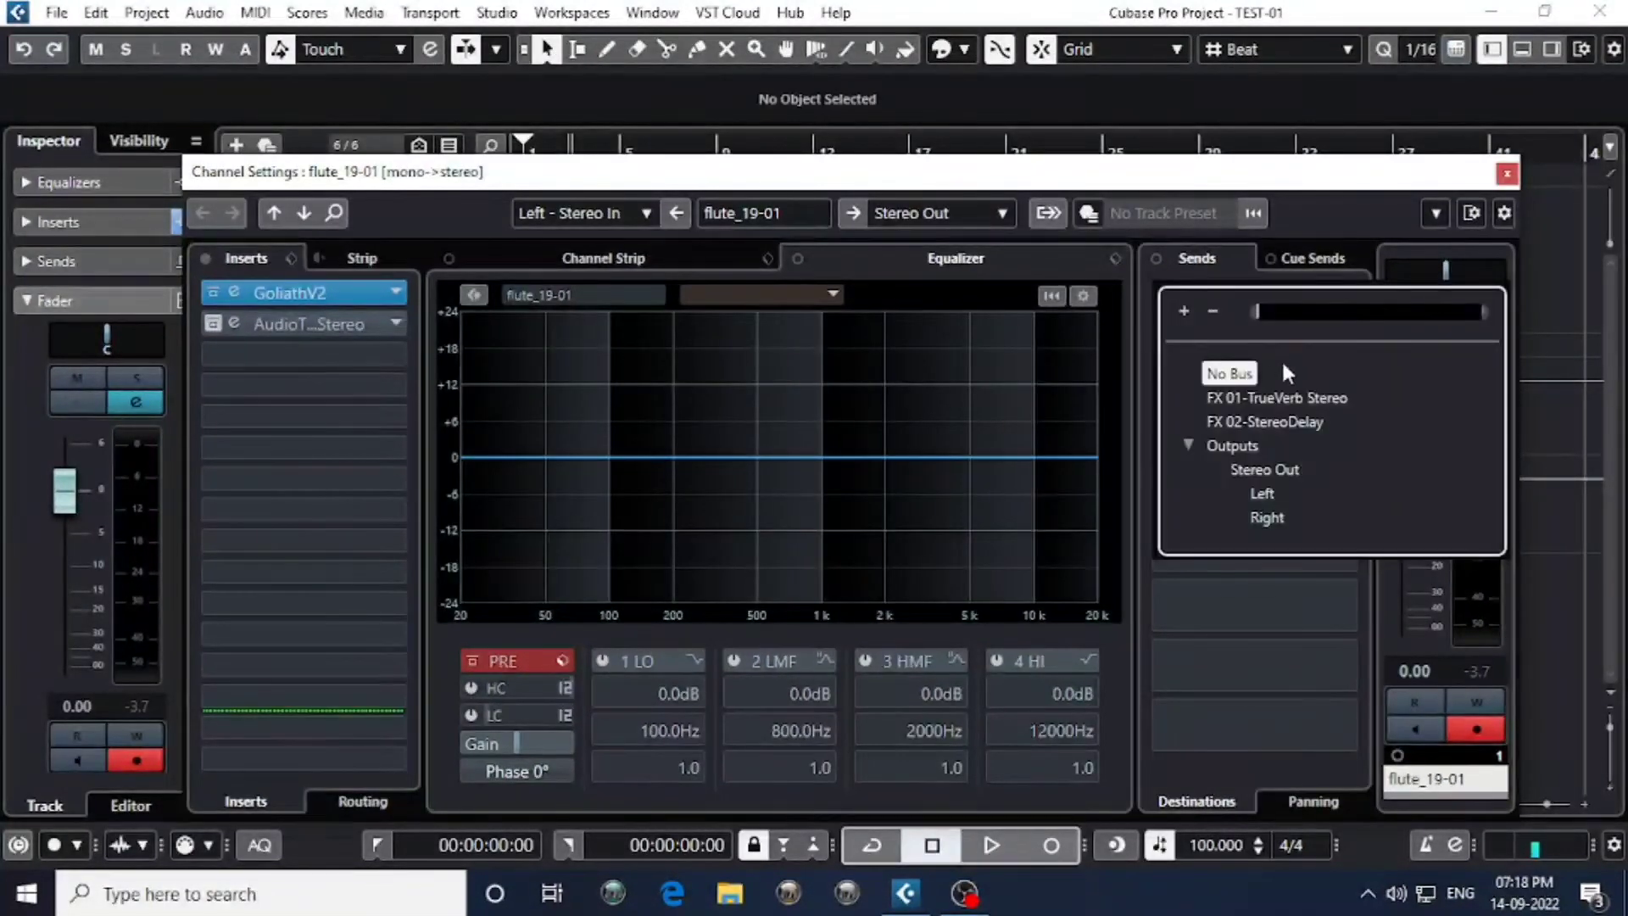
click(1256, 392)
click(1163, 320)
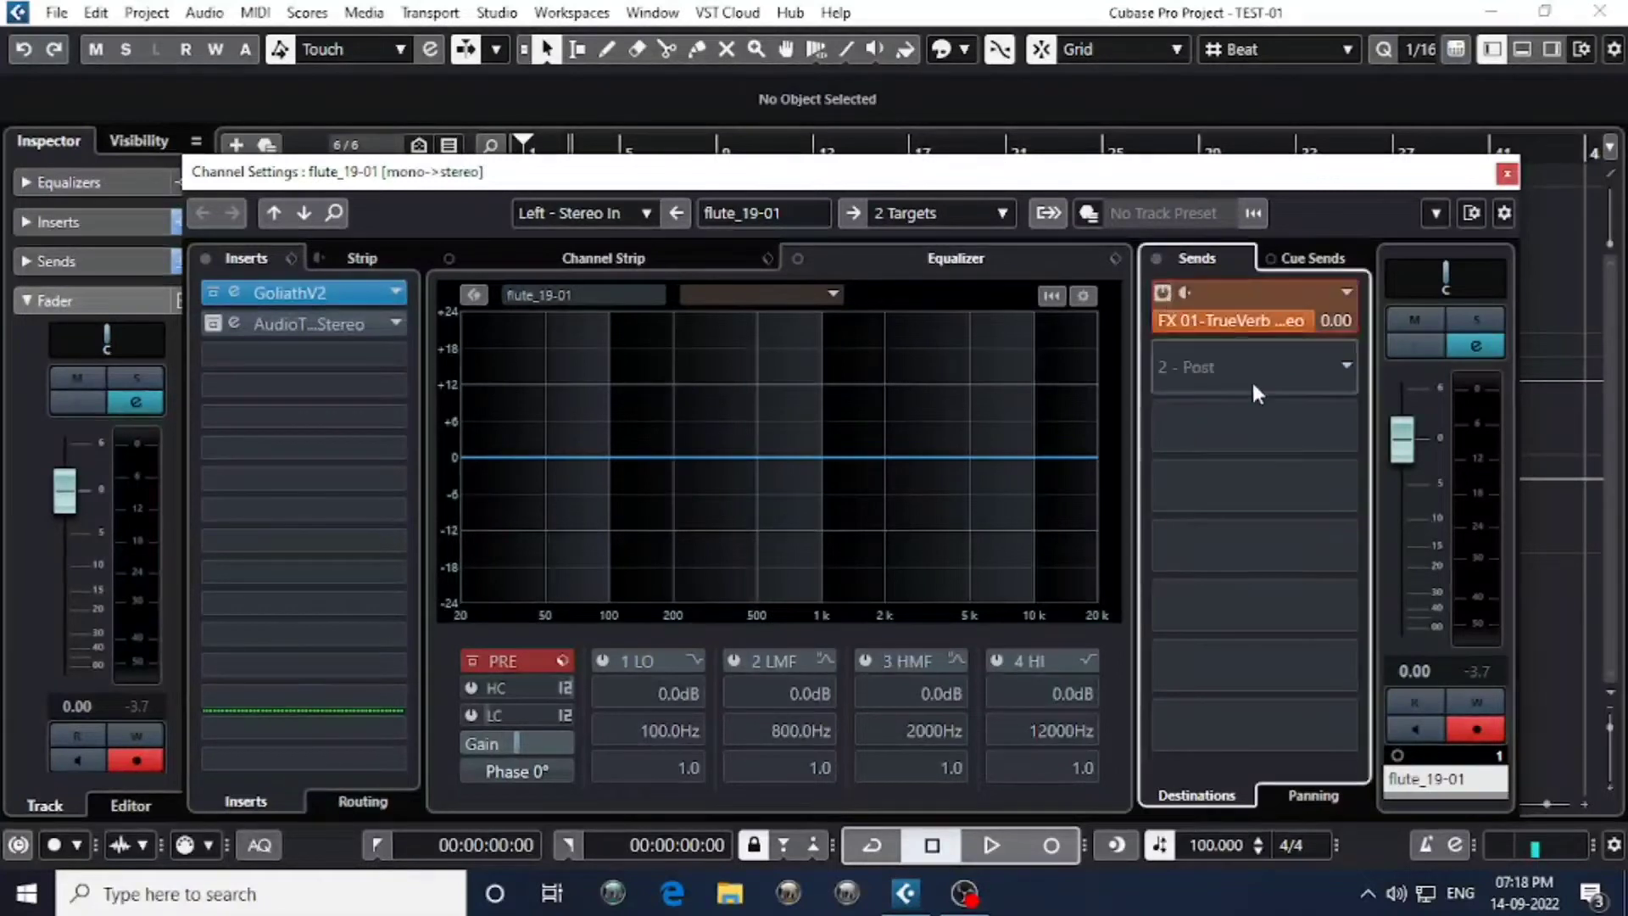
Add a second send to FX 02-StereoDelay, set its level to -11.5, and leave the send deactivated.
click(1257, 481)
click(1163, 356)
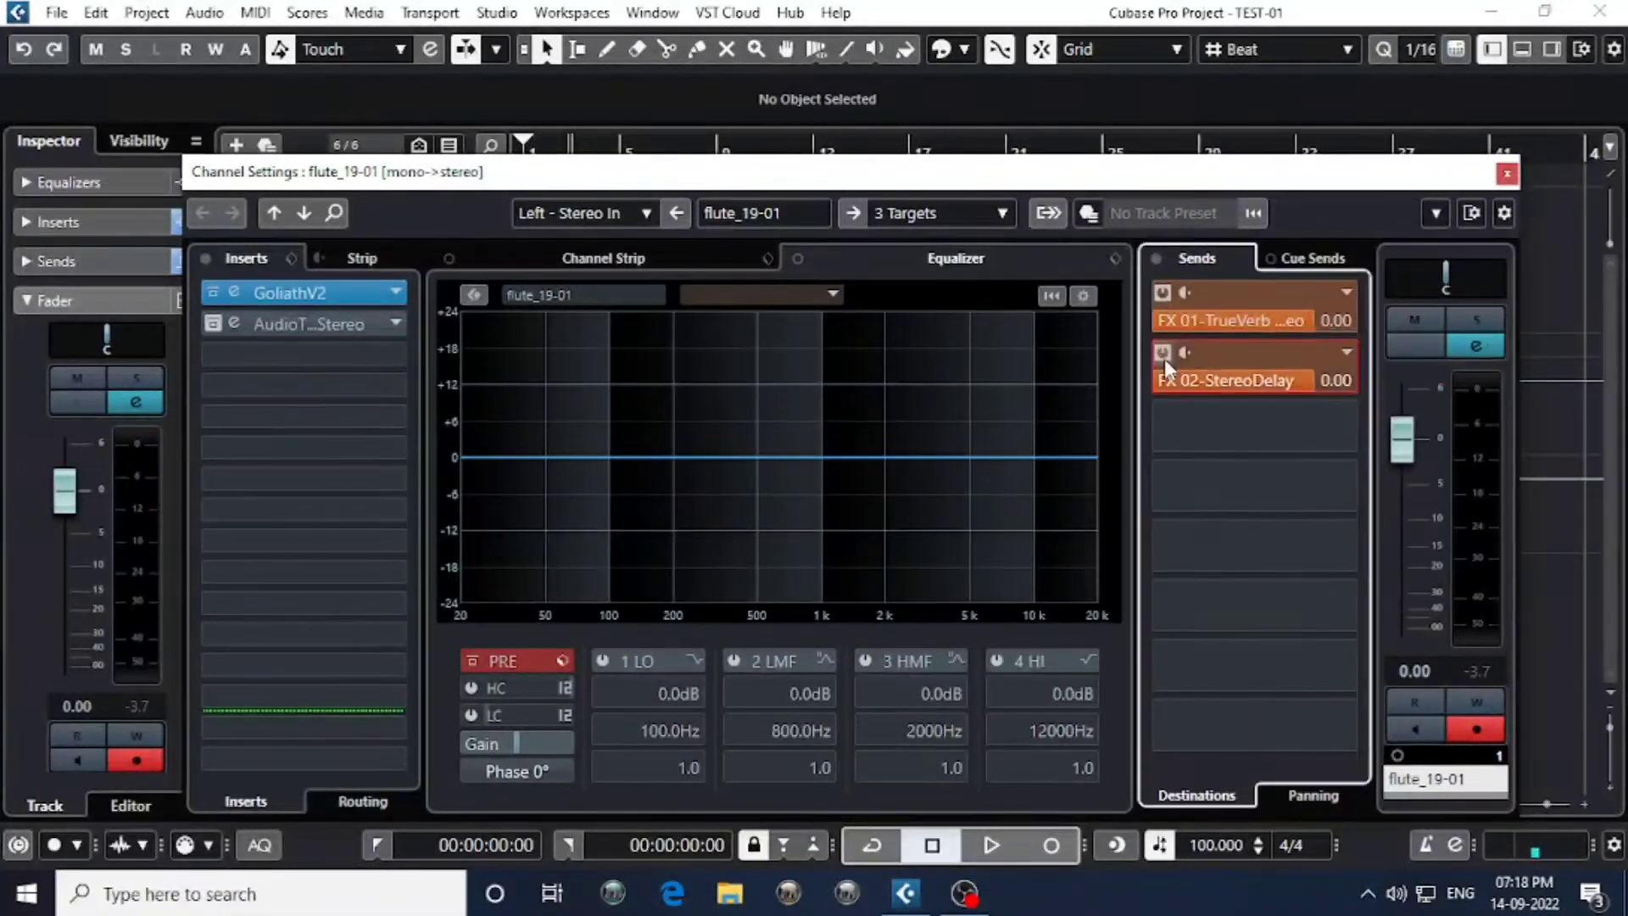
drag(1301, 392, 1158, 402)
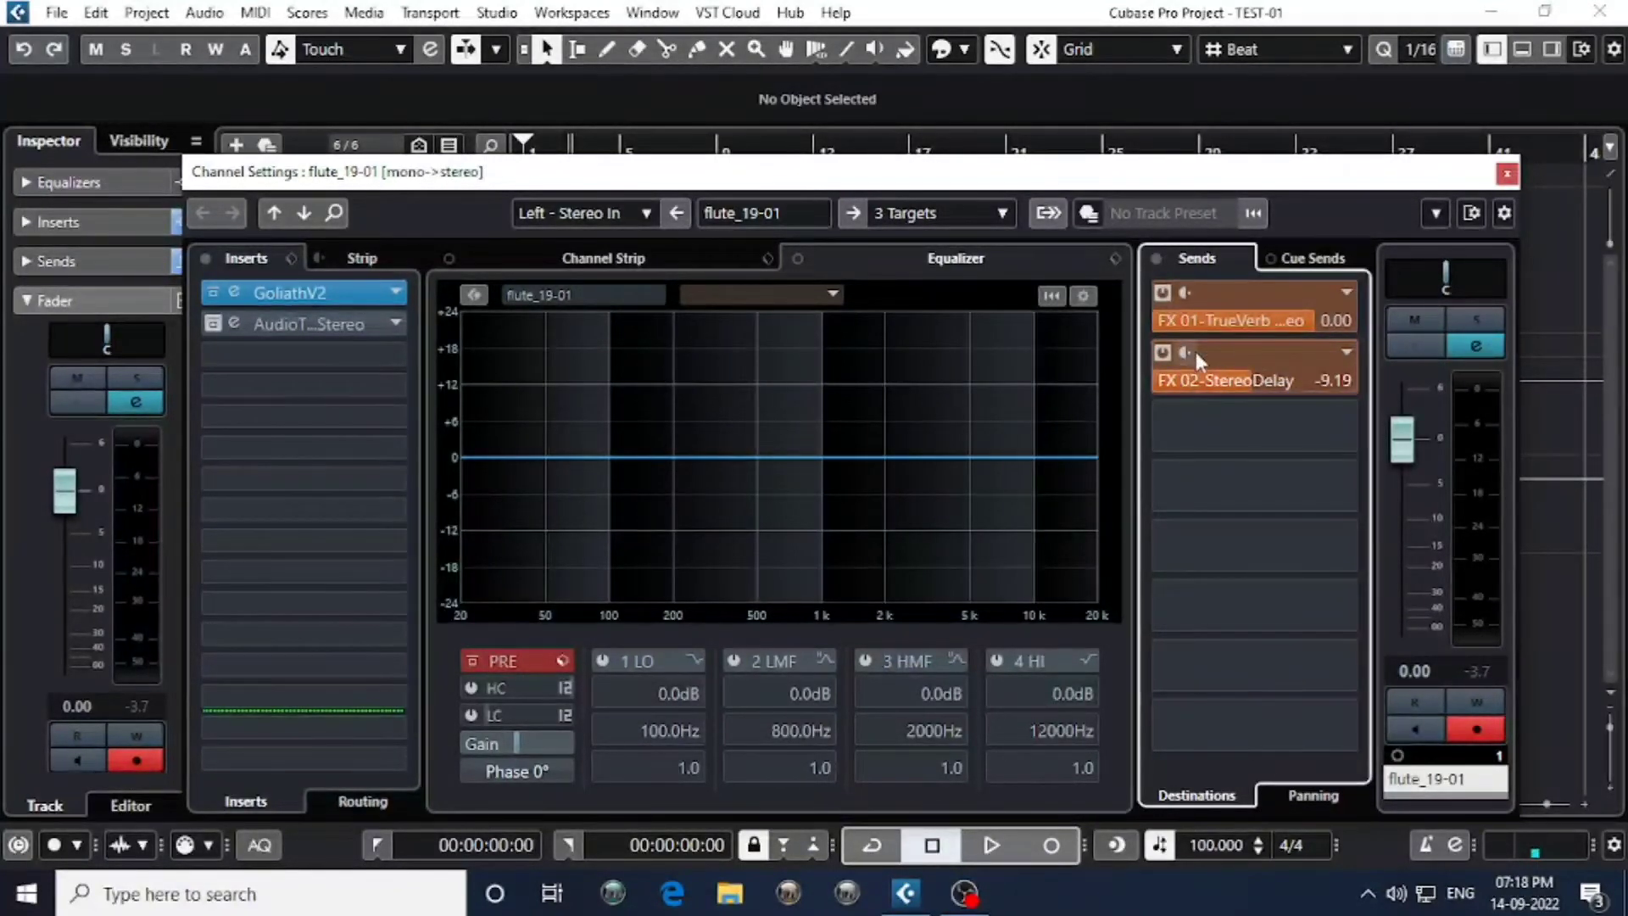
click(1163, 352)
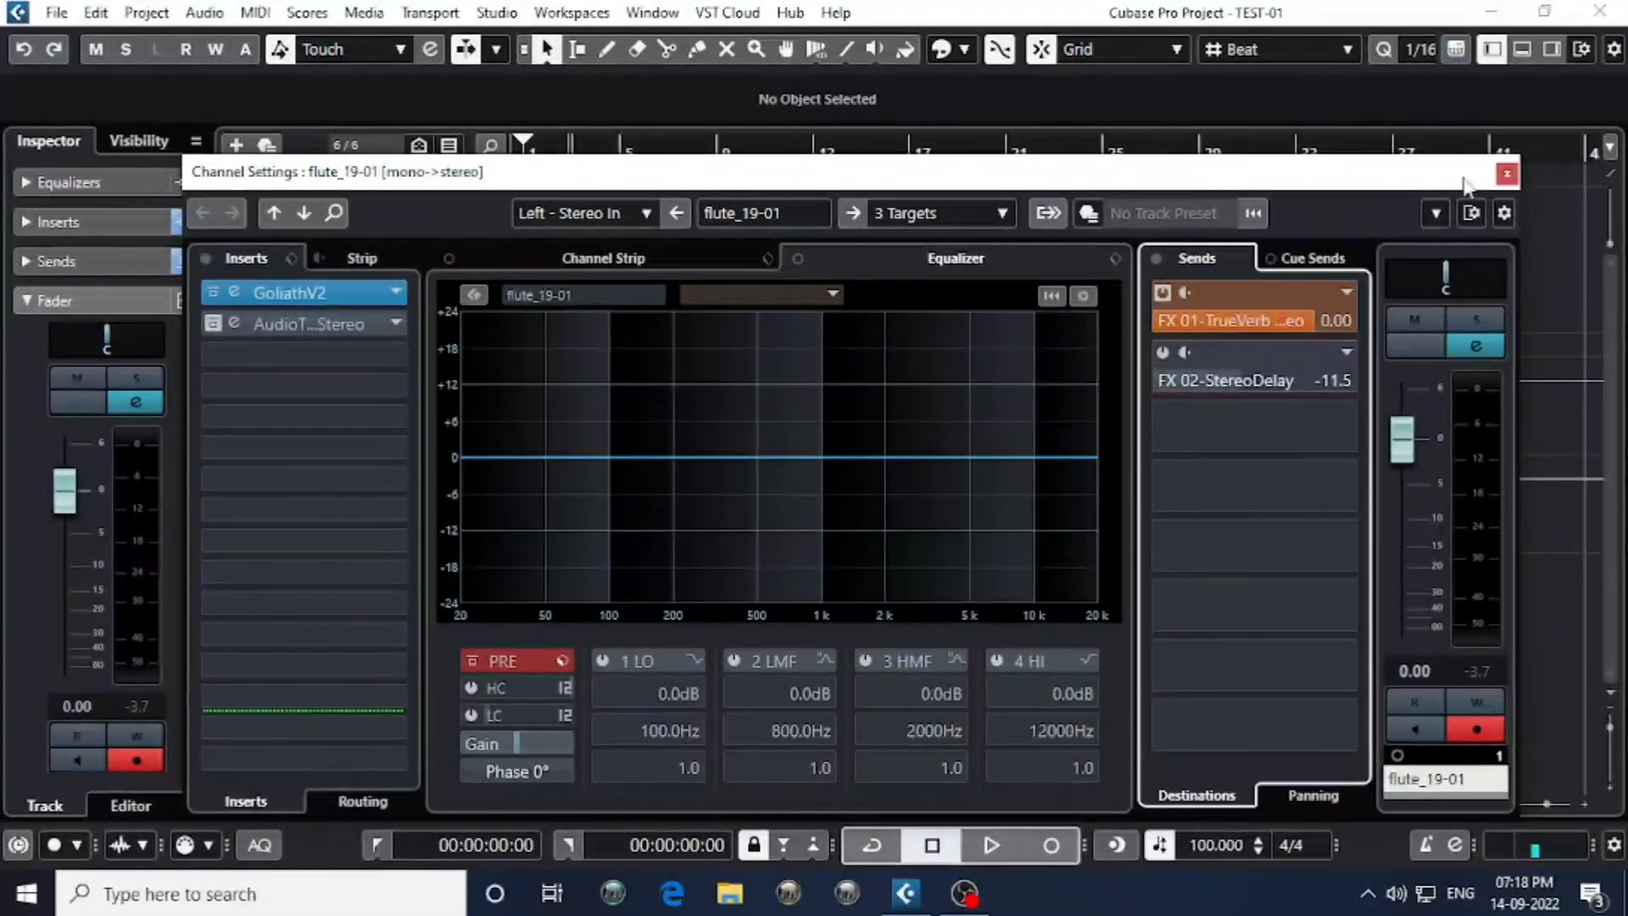
Close the channel settings, review the TrueVerb plug-in on the FX 01 channel, and reselect the flute_19-01 track.
click(1508, 178)
click(370, 440)
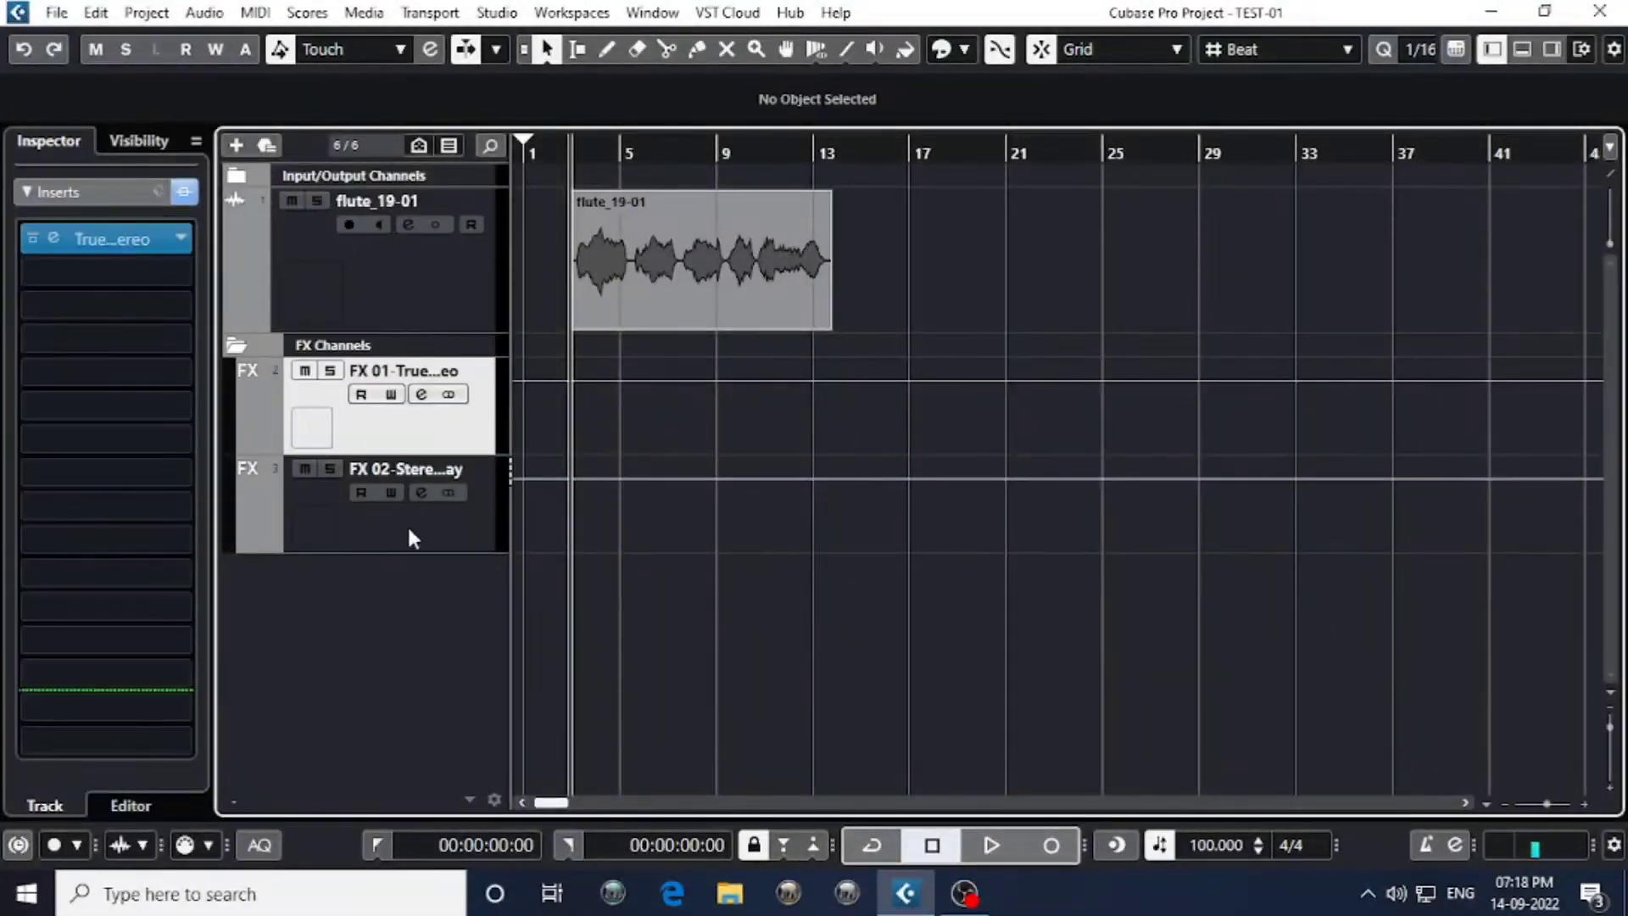
click(56, 237)
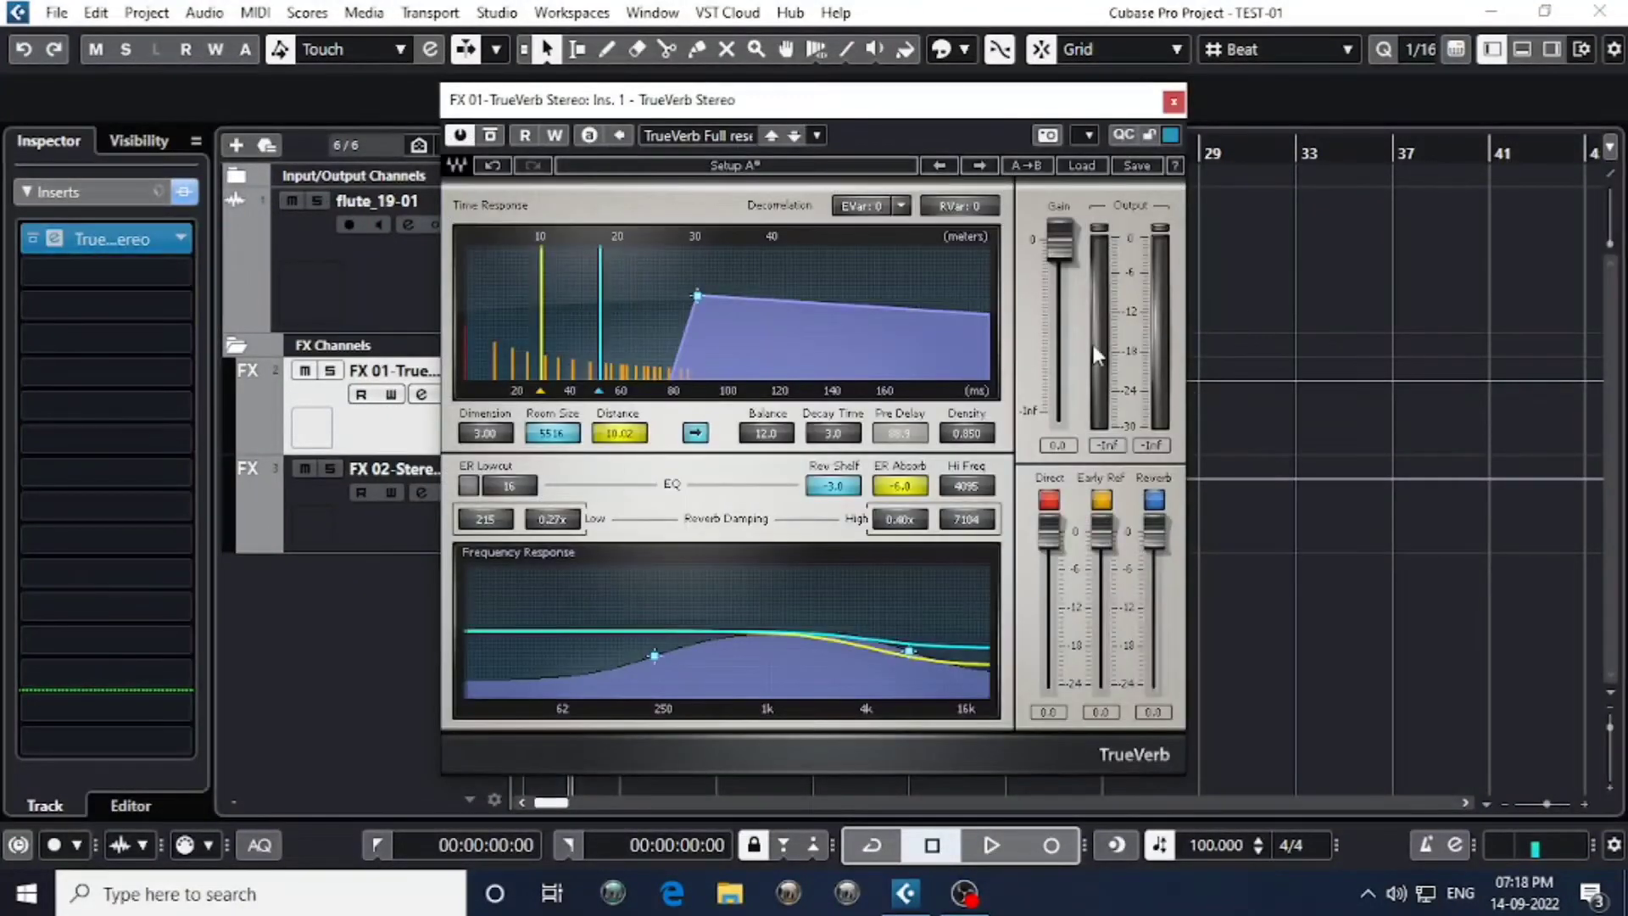
click(1175, 100)
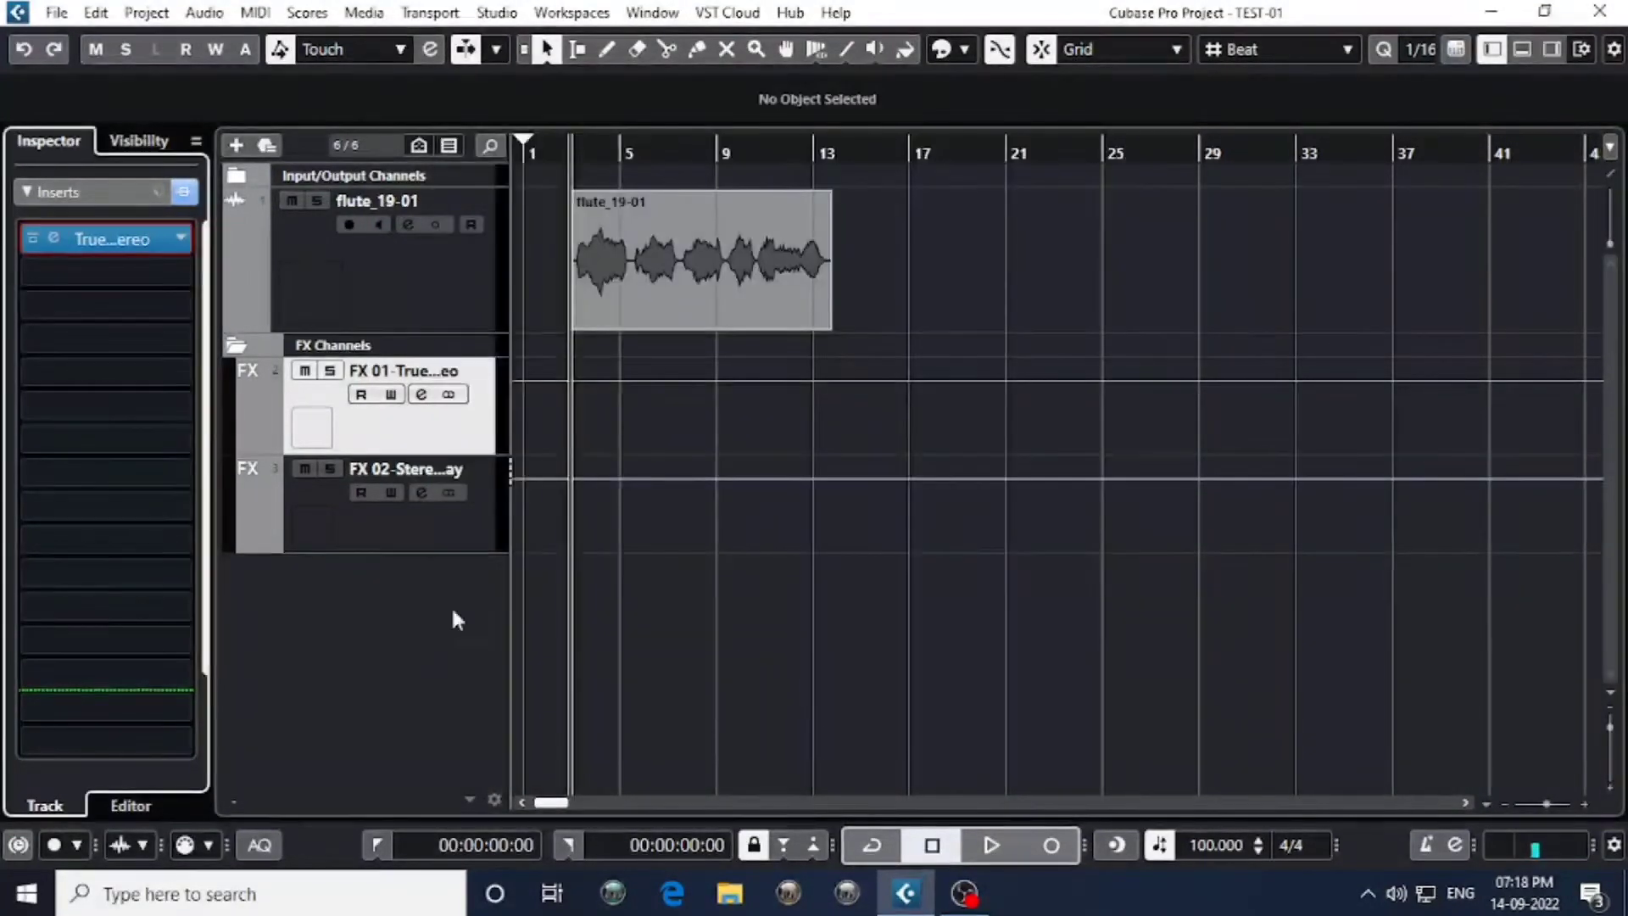
click(360, 527)
click(312, 326)
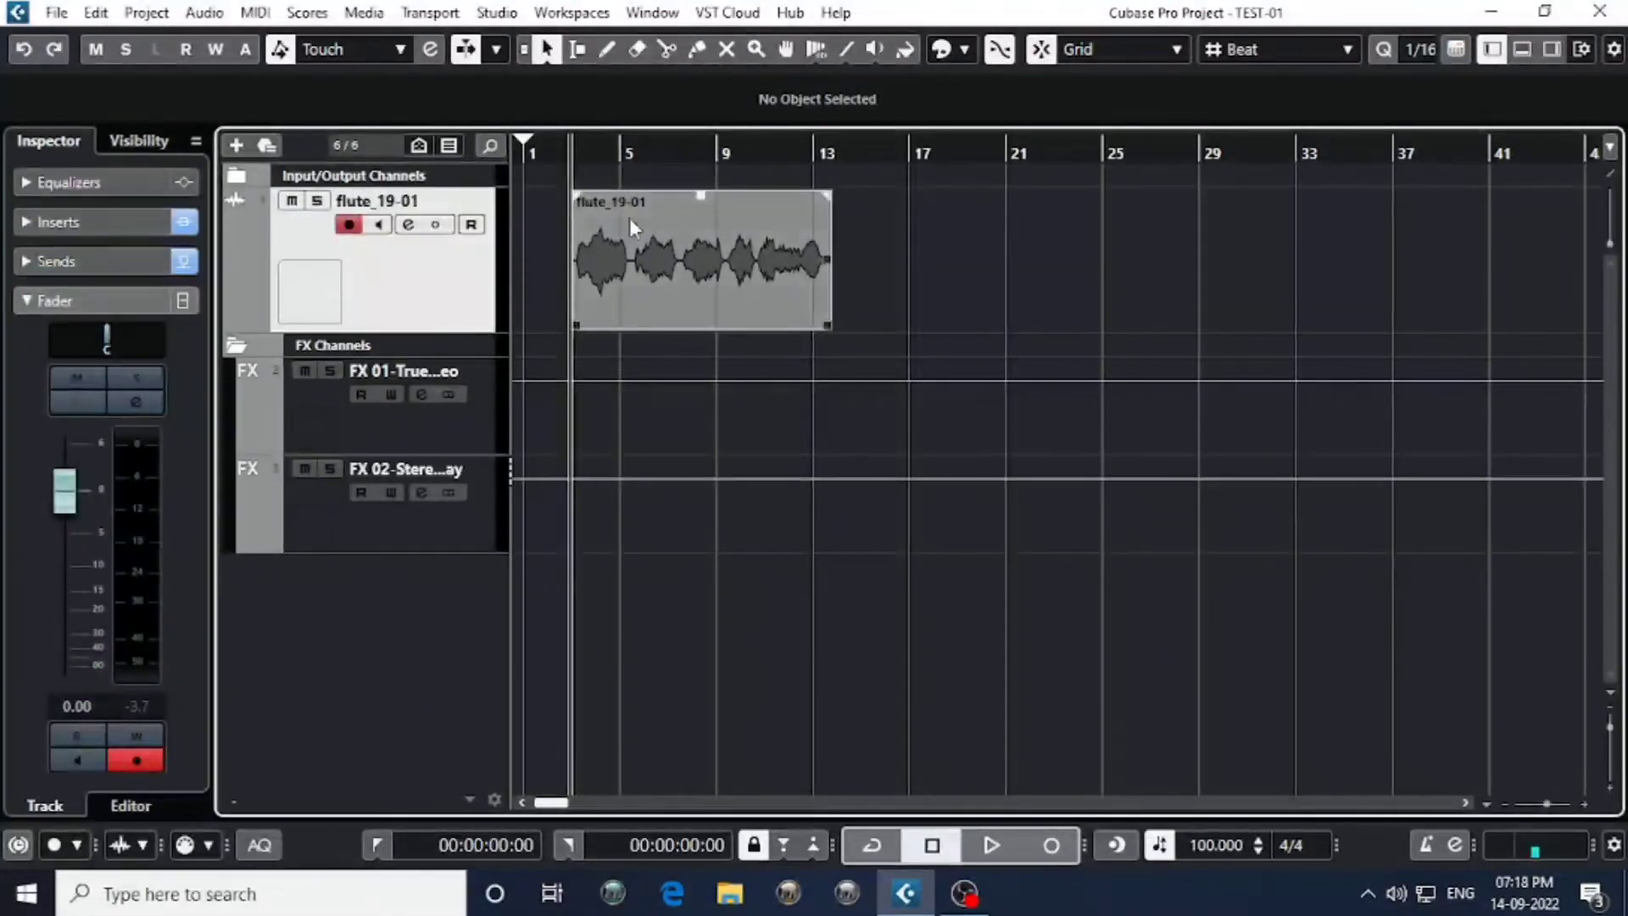
Reopen the flute_19-01 channel settings and lower the TrueVerb send to -11.5 while the flute plays.
click(408, 224)
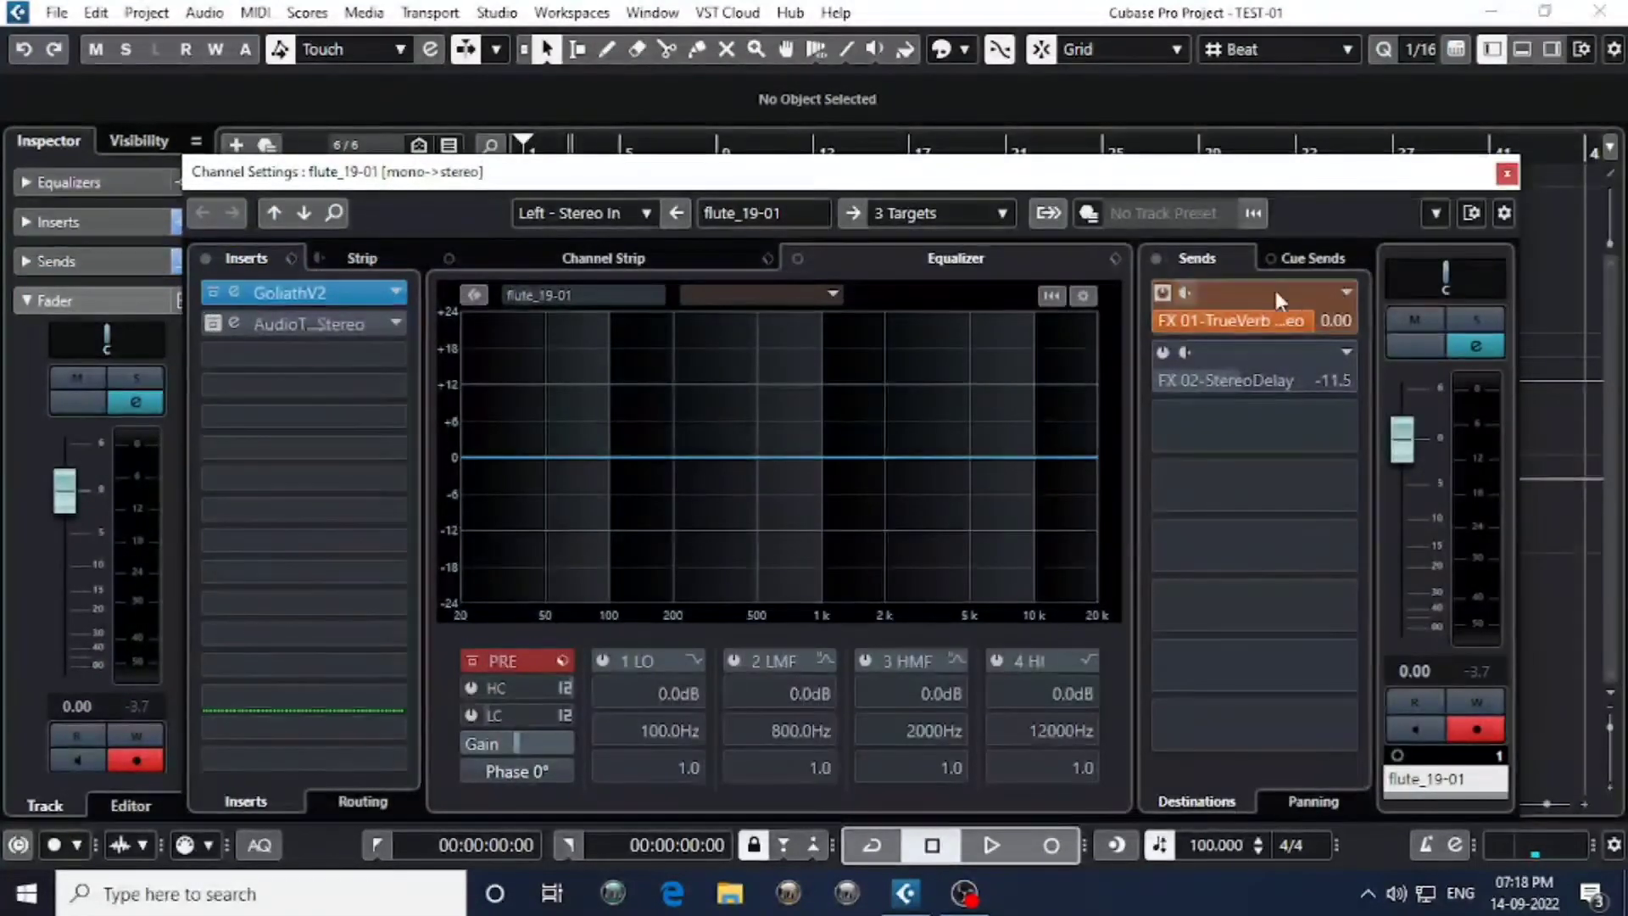
key(space)
drag(1305, 331, 1218, 329)
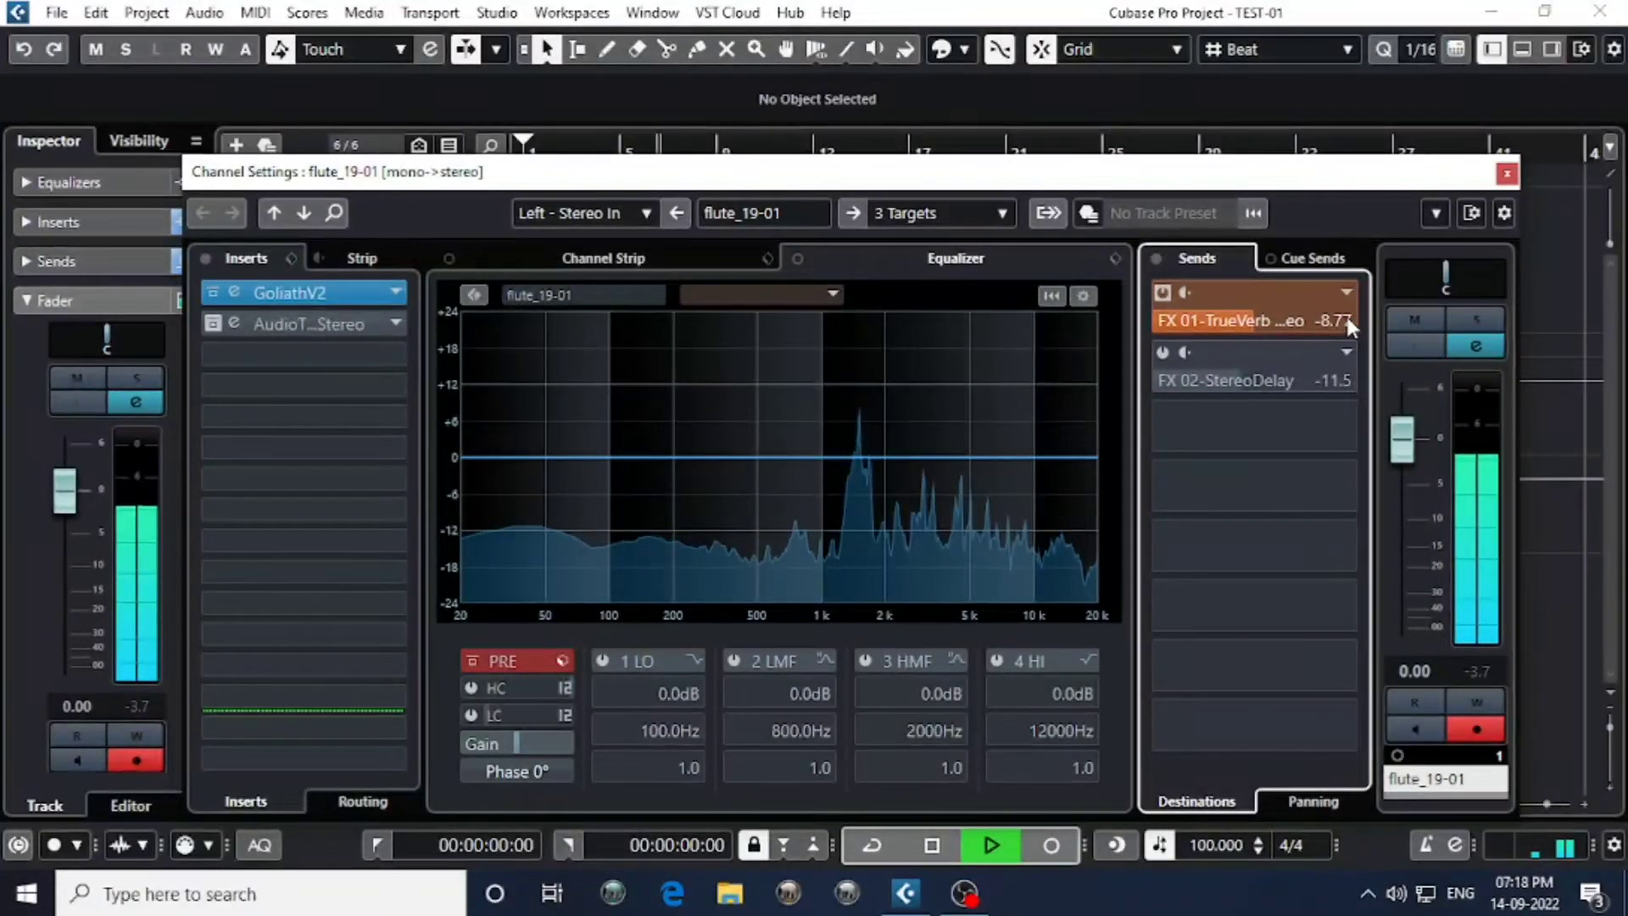
drag(1223, 317, 1175, 336)
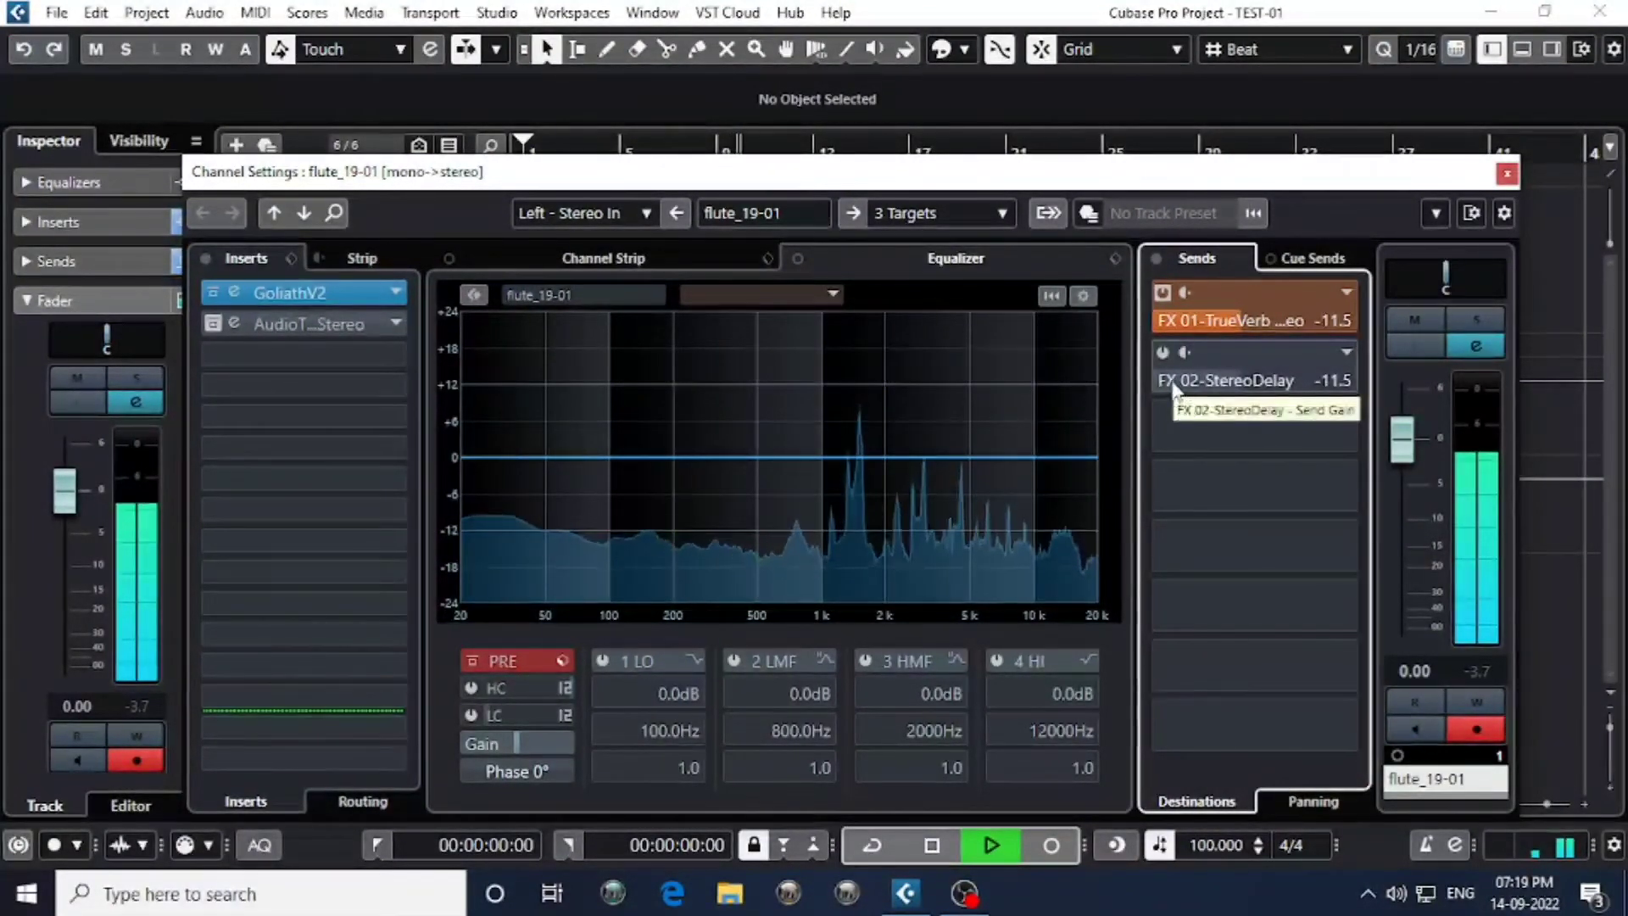
key(space)
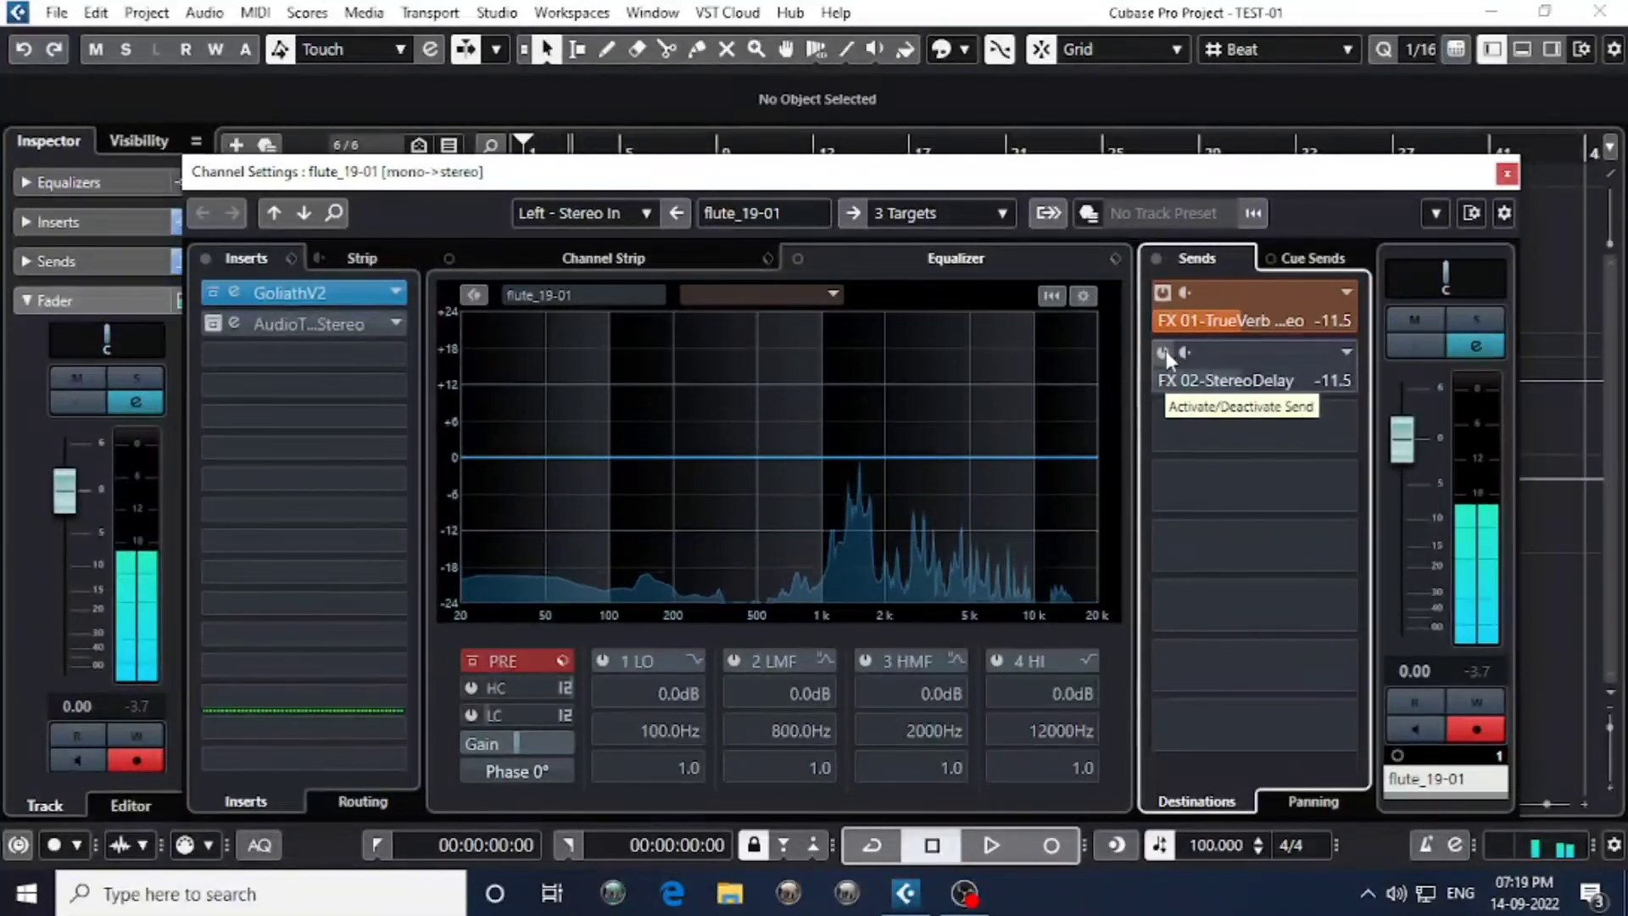
Reactivate the StereoDelay send at -21.4 and trim the TrueVerb send to -11.9 while the flute plays.
click(1164, 352)
drag(1214, 380, 1134, 374)
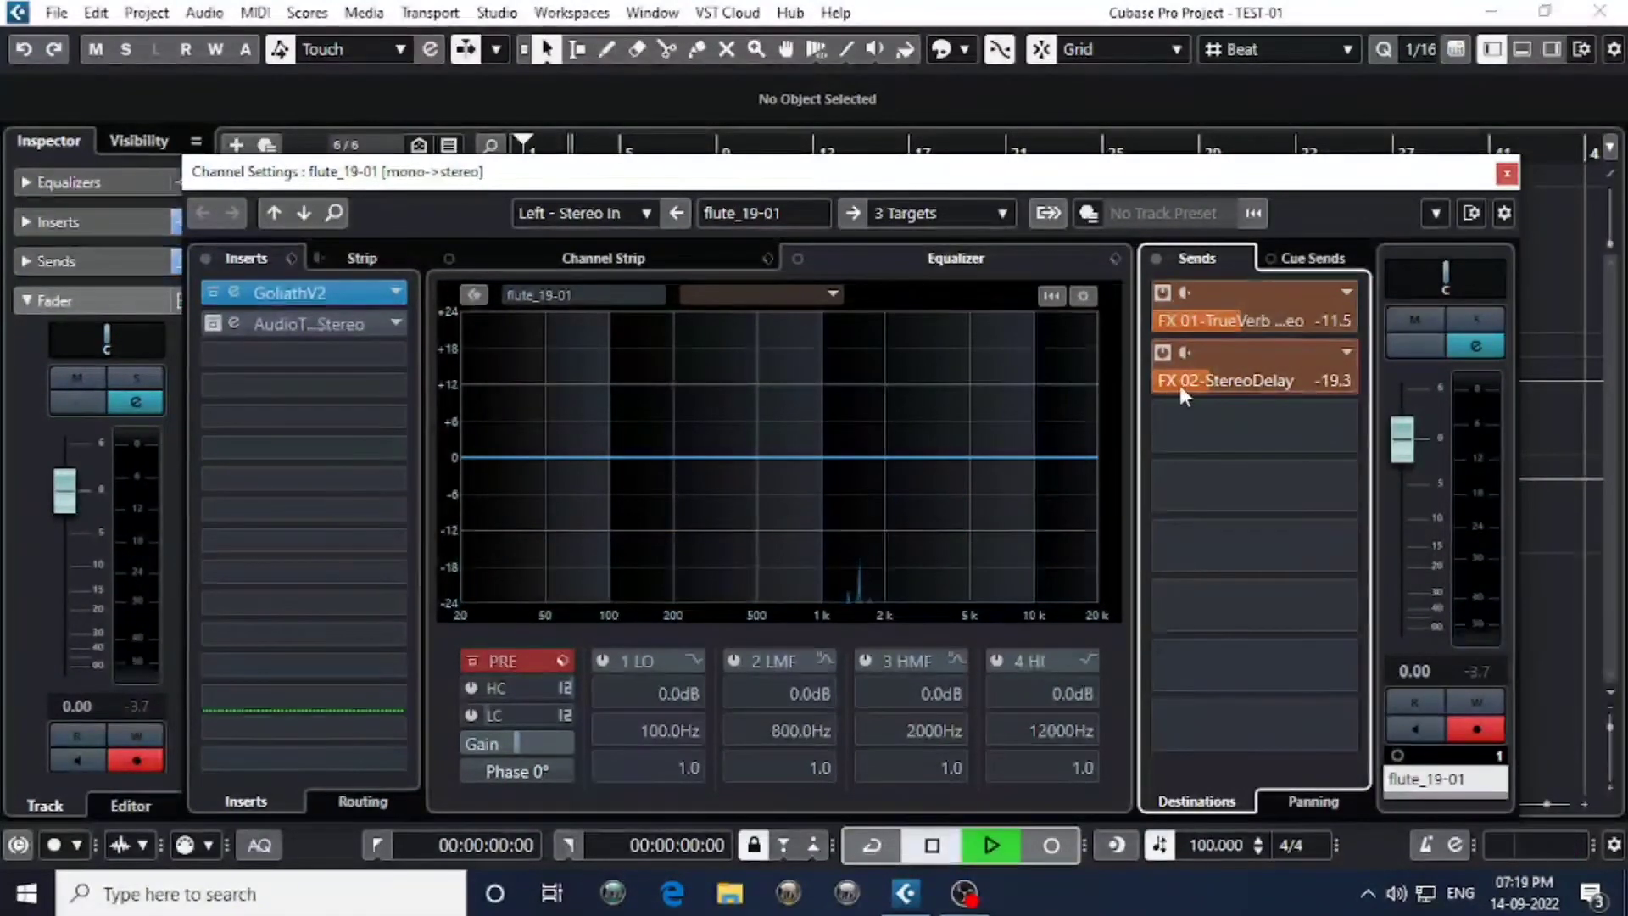
key(space)
scroll(1272, 377, down, 5)
scroll(1274, 378, down, 1)
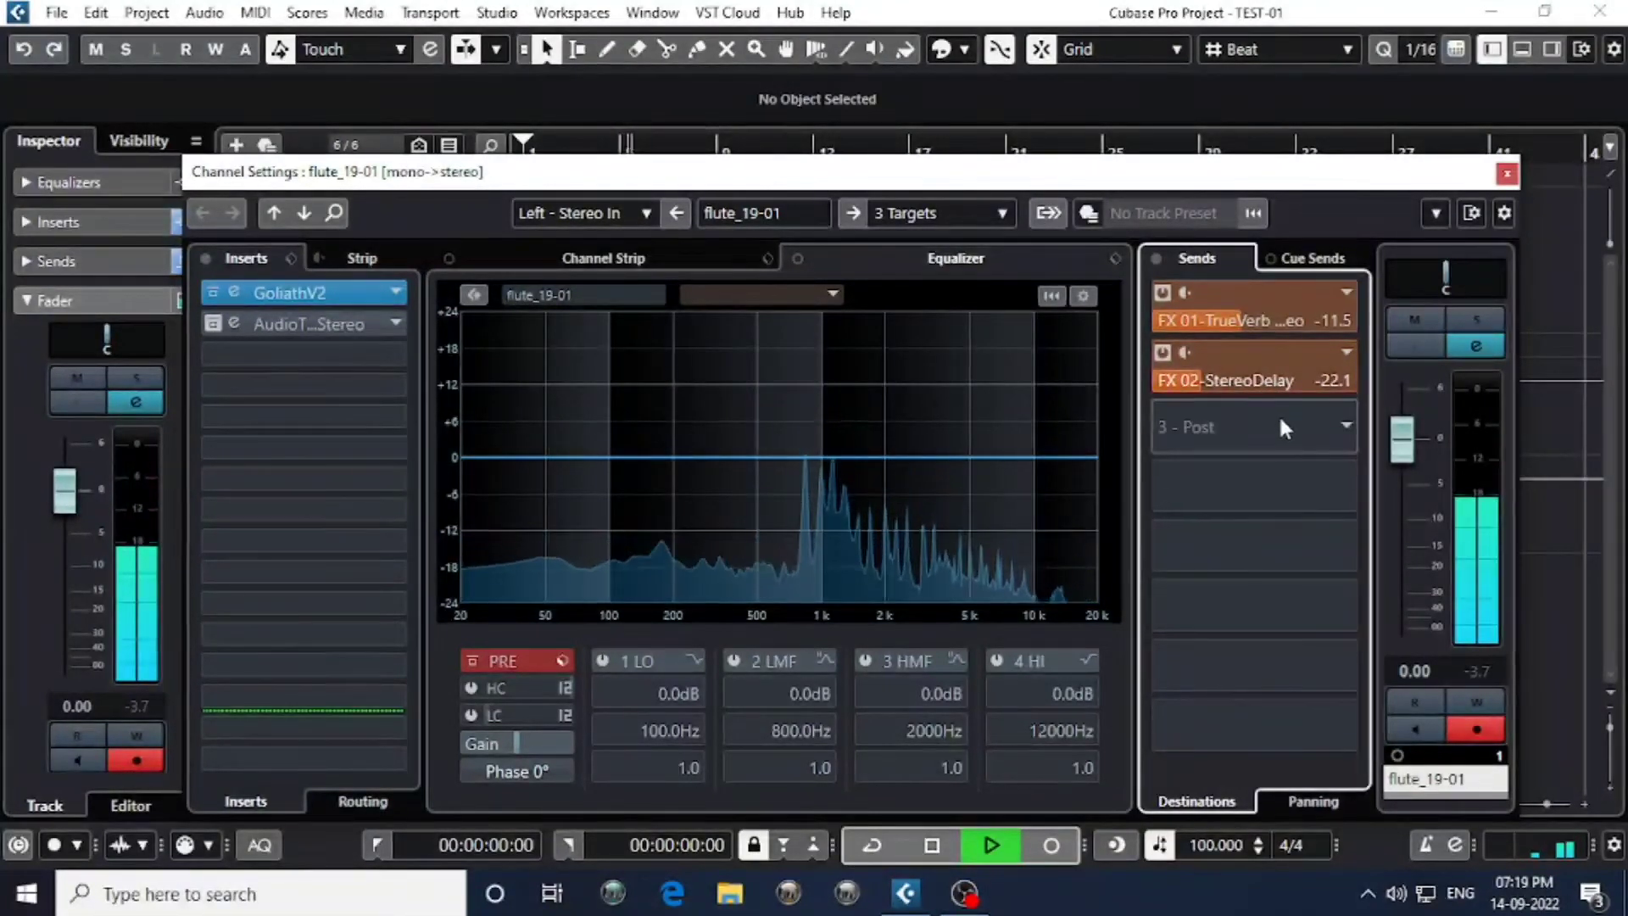
scroll(1234, 379, up, 1)
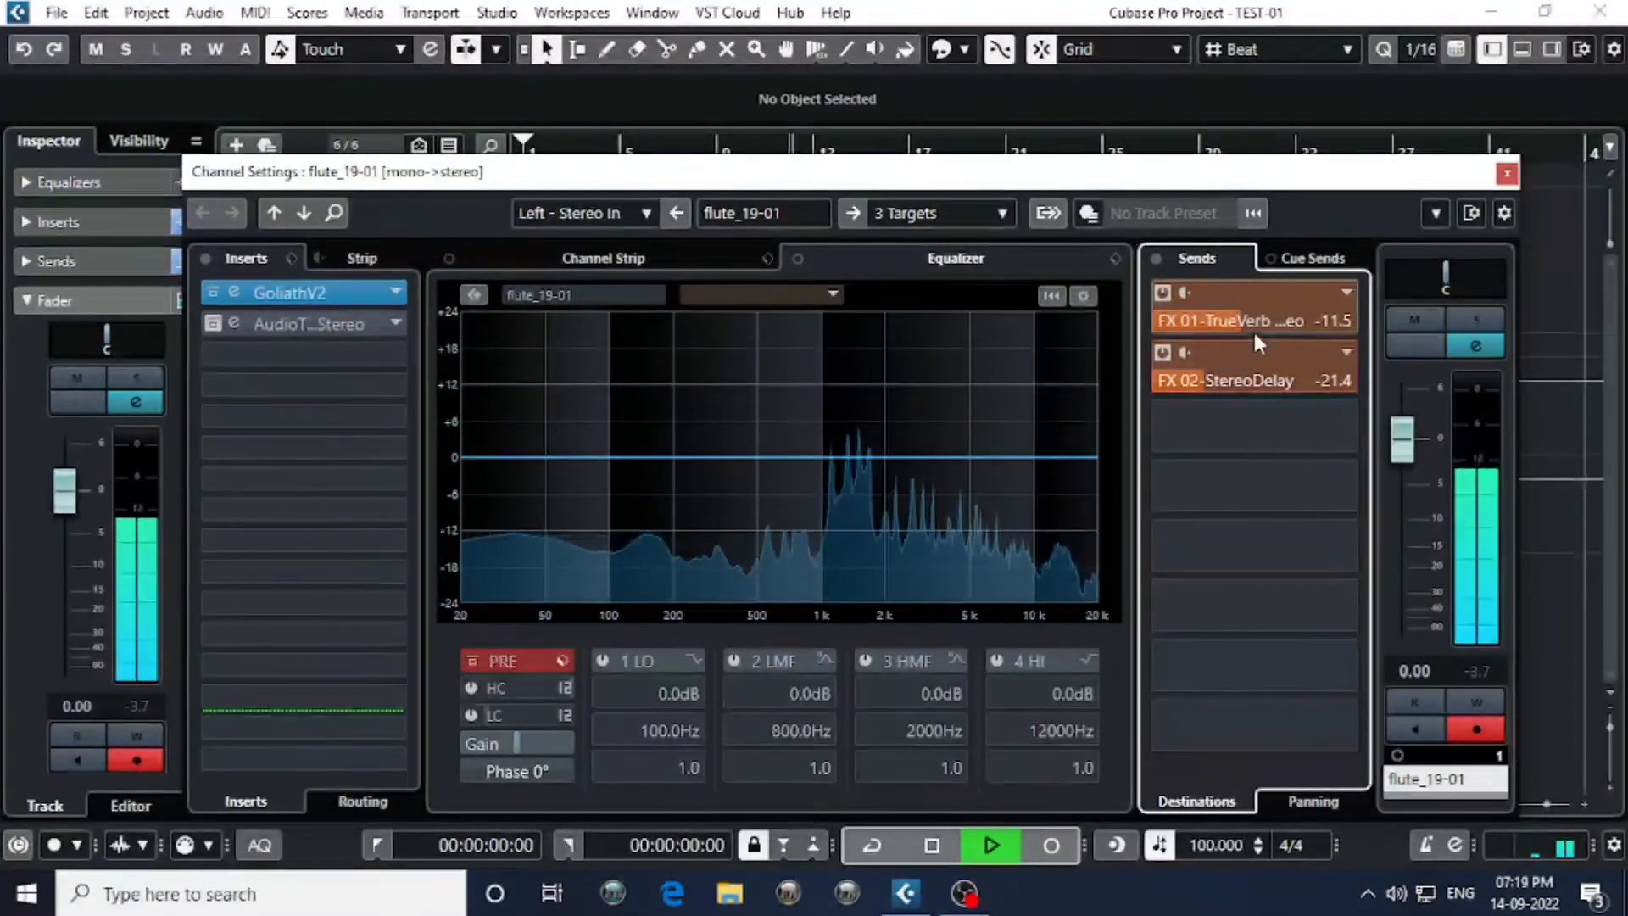
scroll(1254, 329, down, 2)
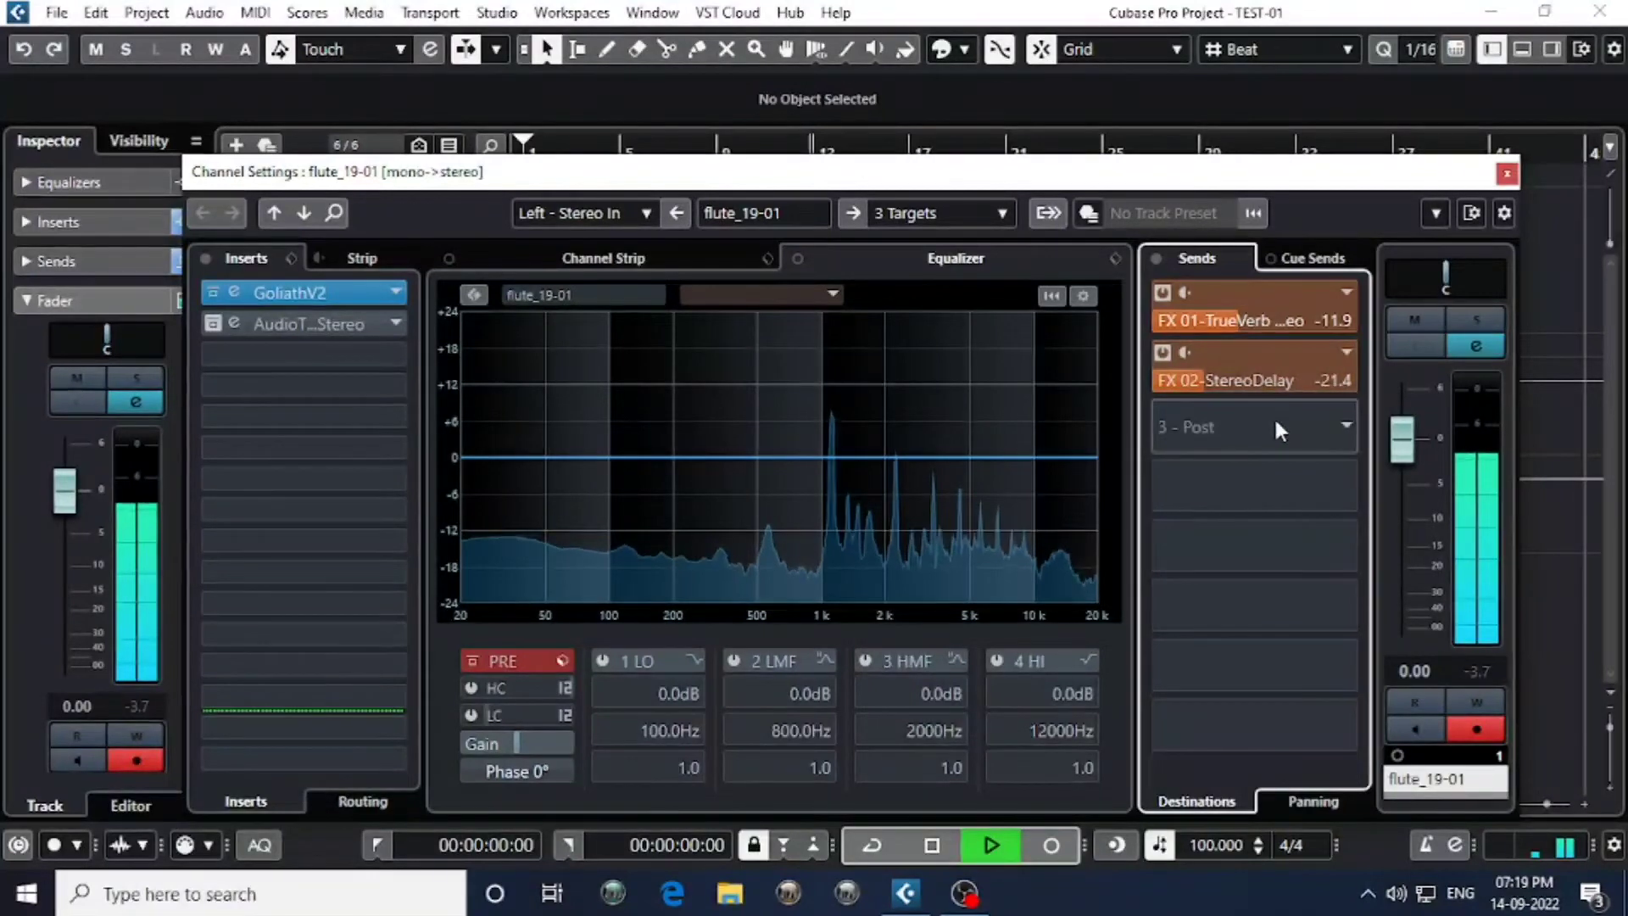
key(space)
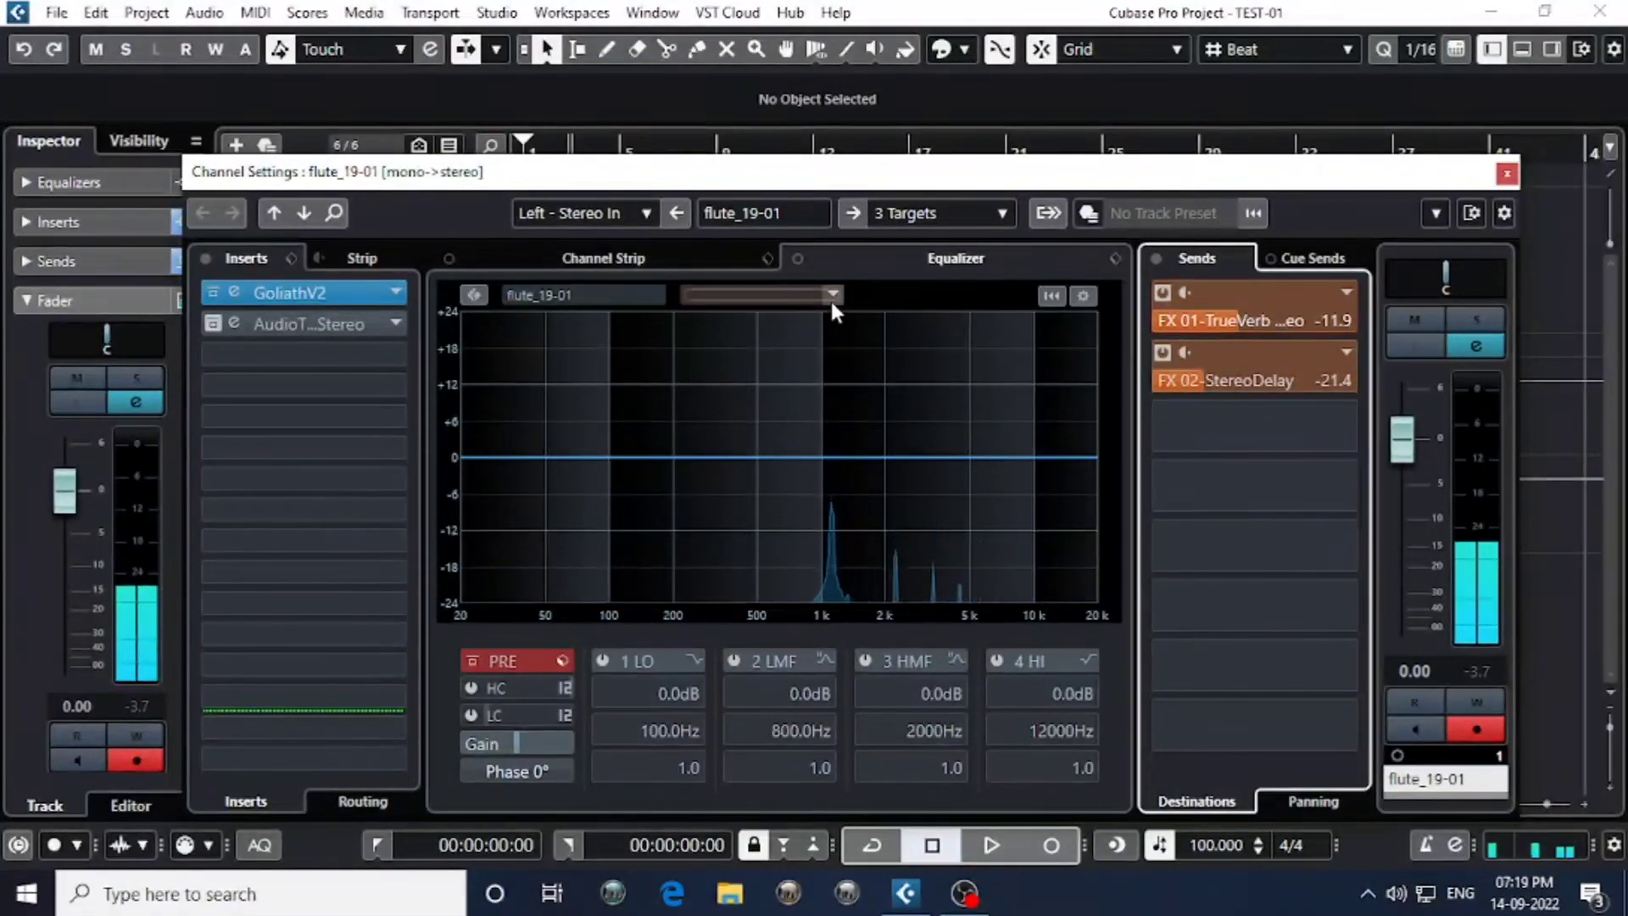
Bypass the GoliathV2 insert, and activate and open the AudioTrack Stereo insert on flute_19-01.
click(222, 302)
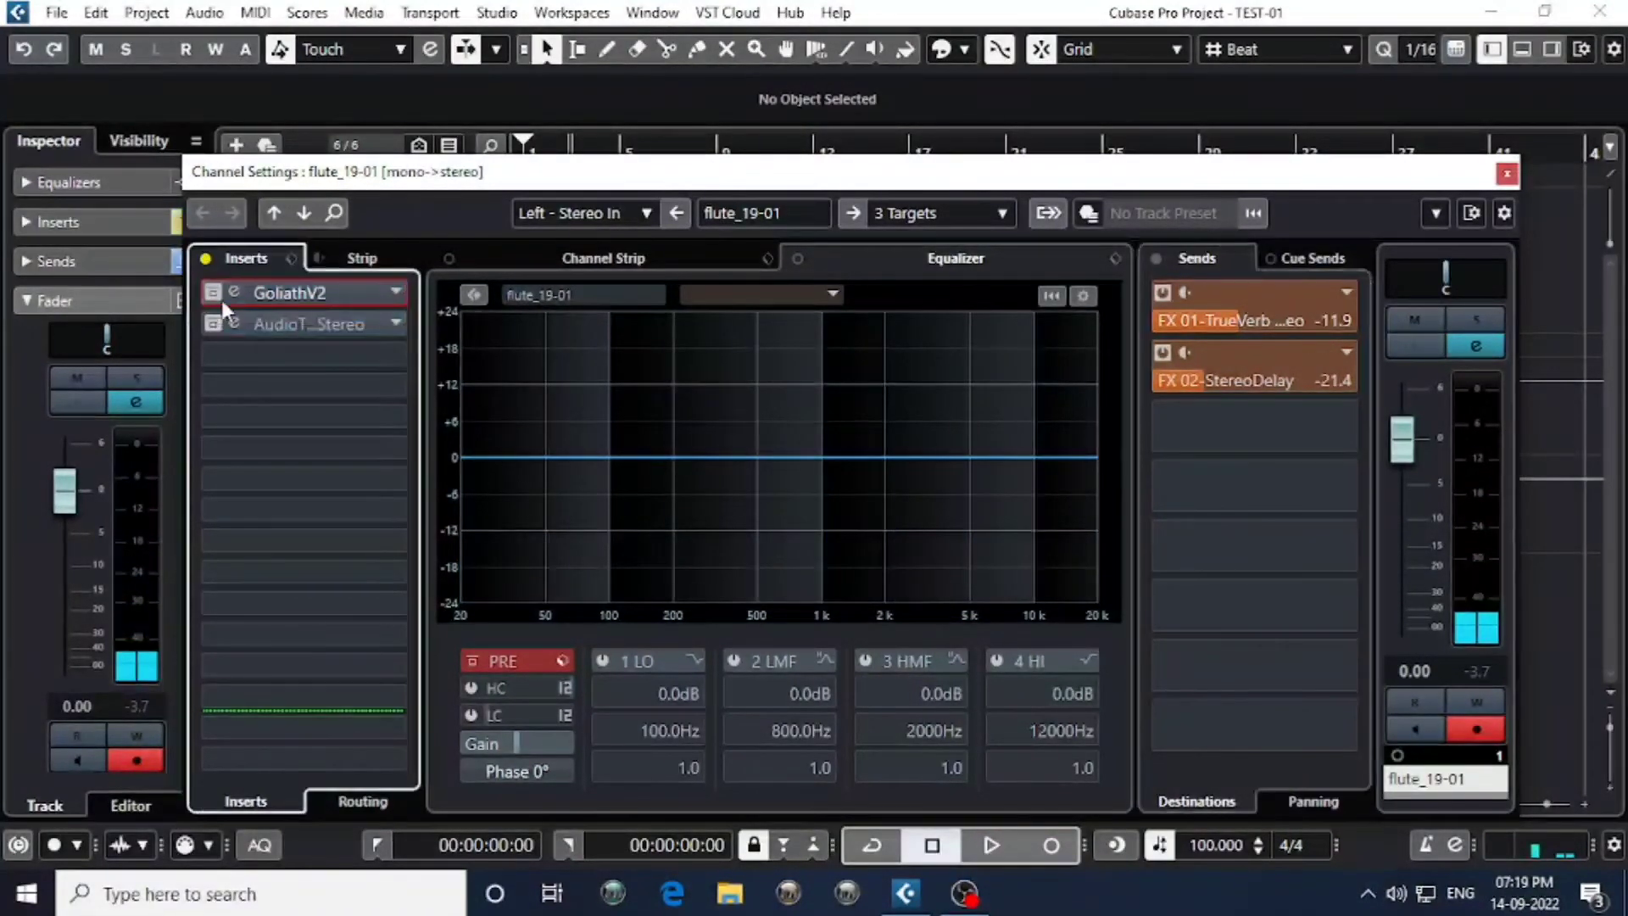
click(226, 321)
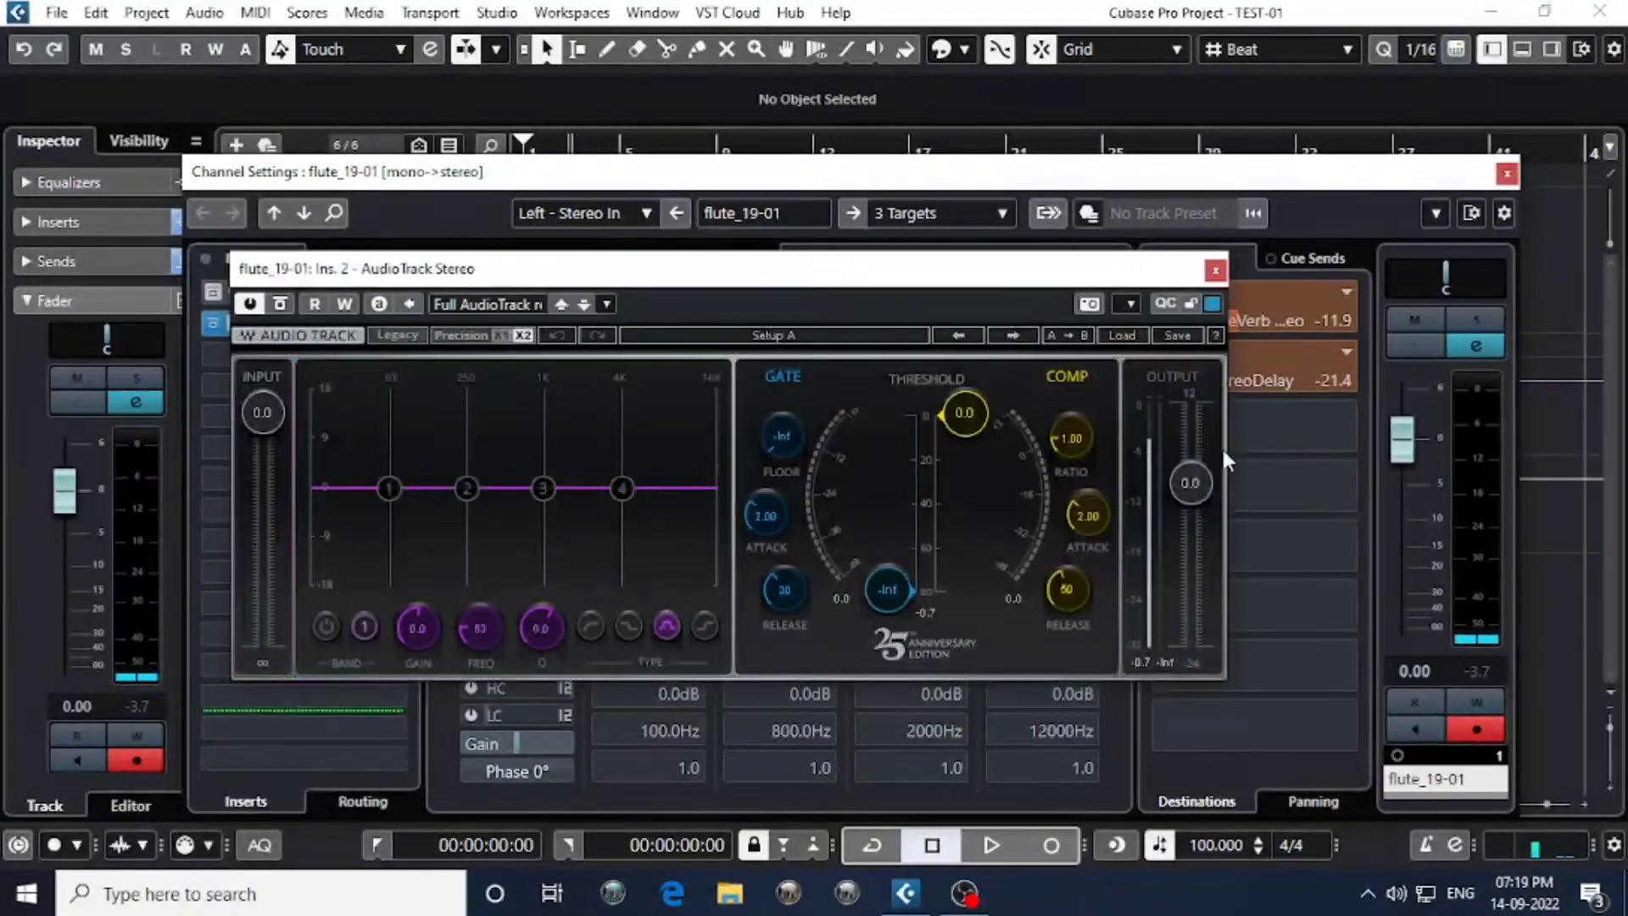
drag(653, 271, 779, 259)
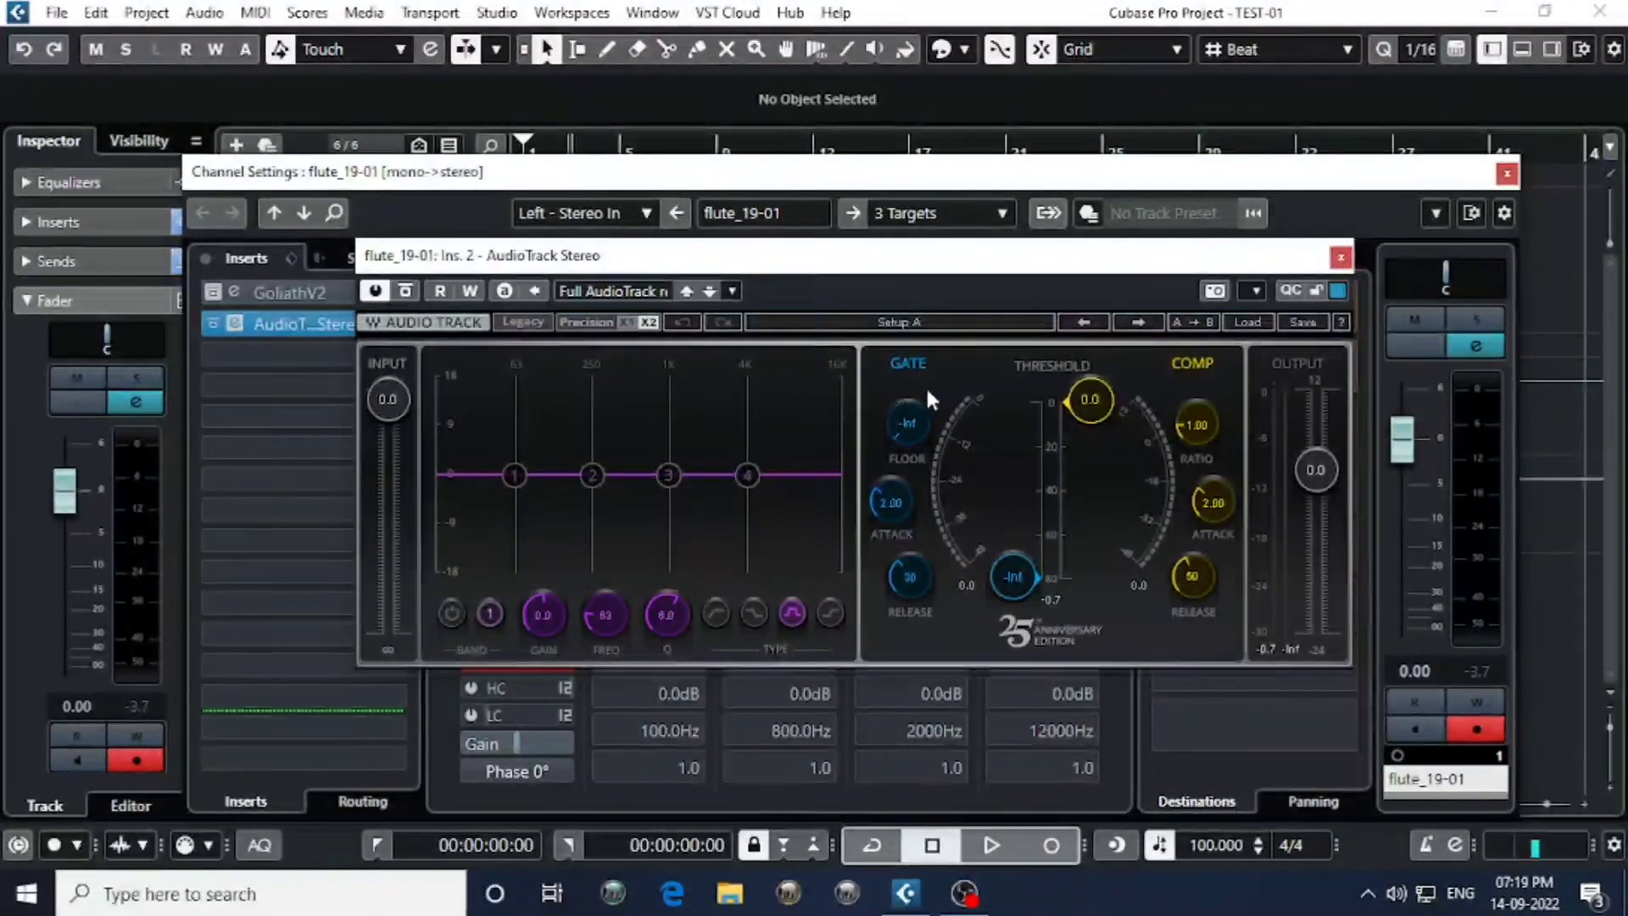
Open GoliathV2 to review its controls, close it, and return to the AudioTrack Stereo plug-in.
click(235, 291)
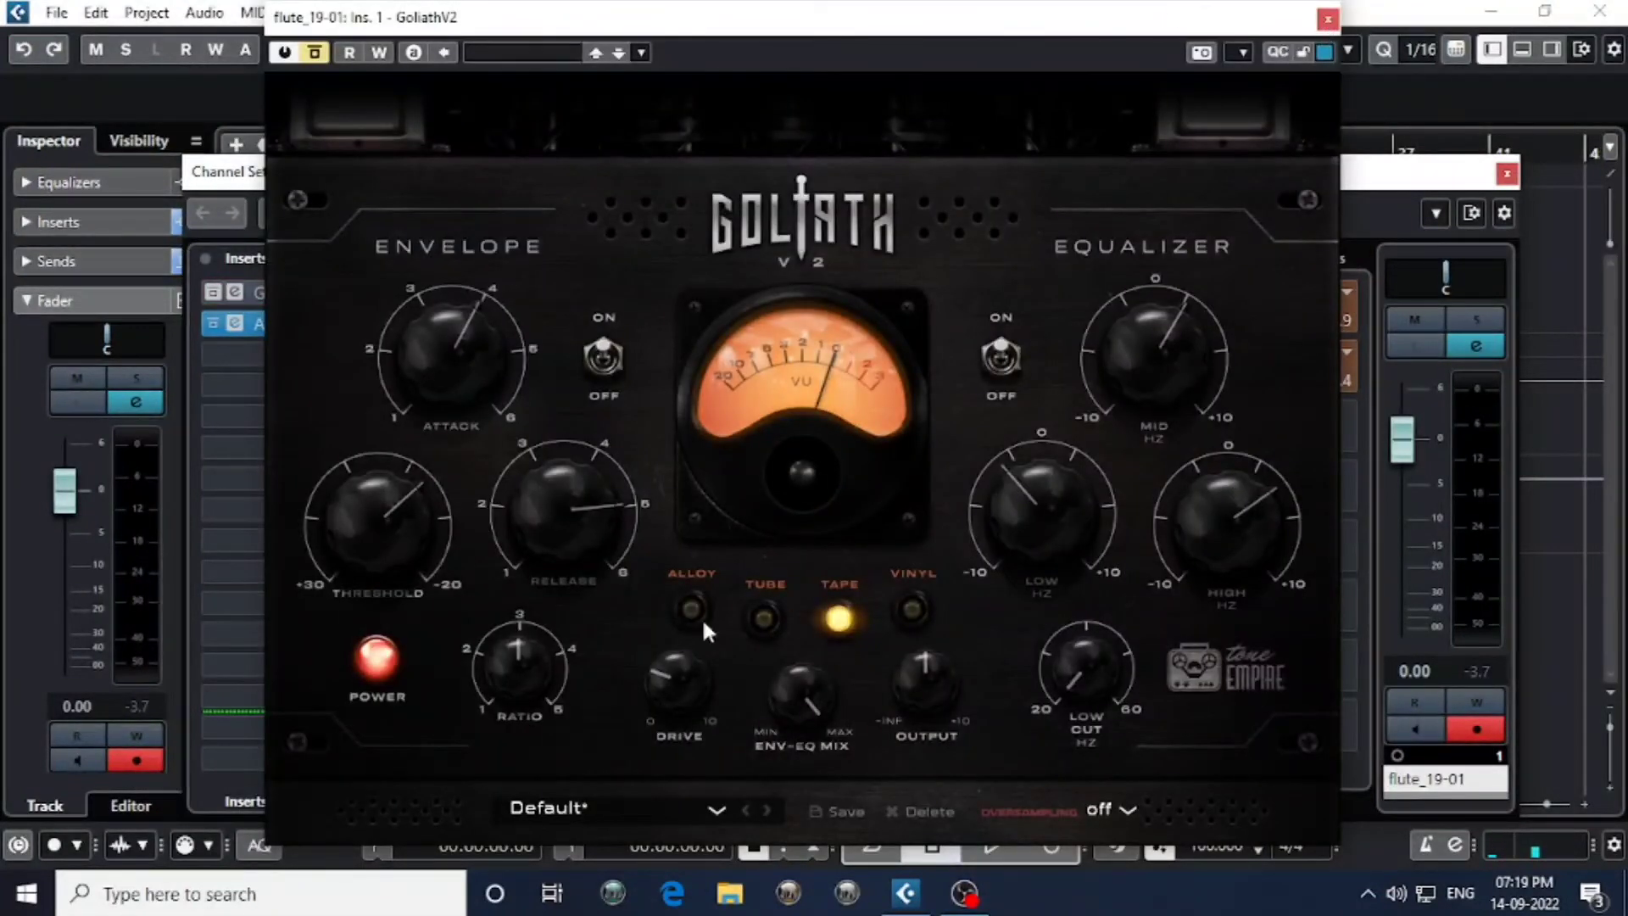
click(1327, 18)
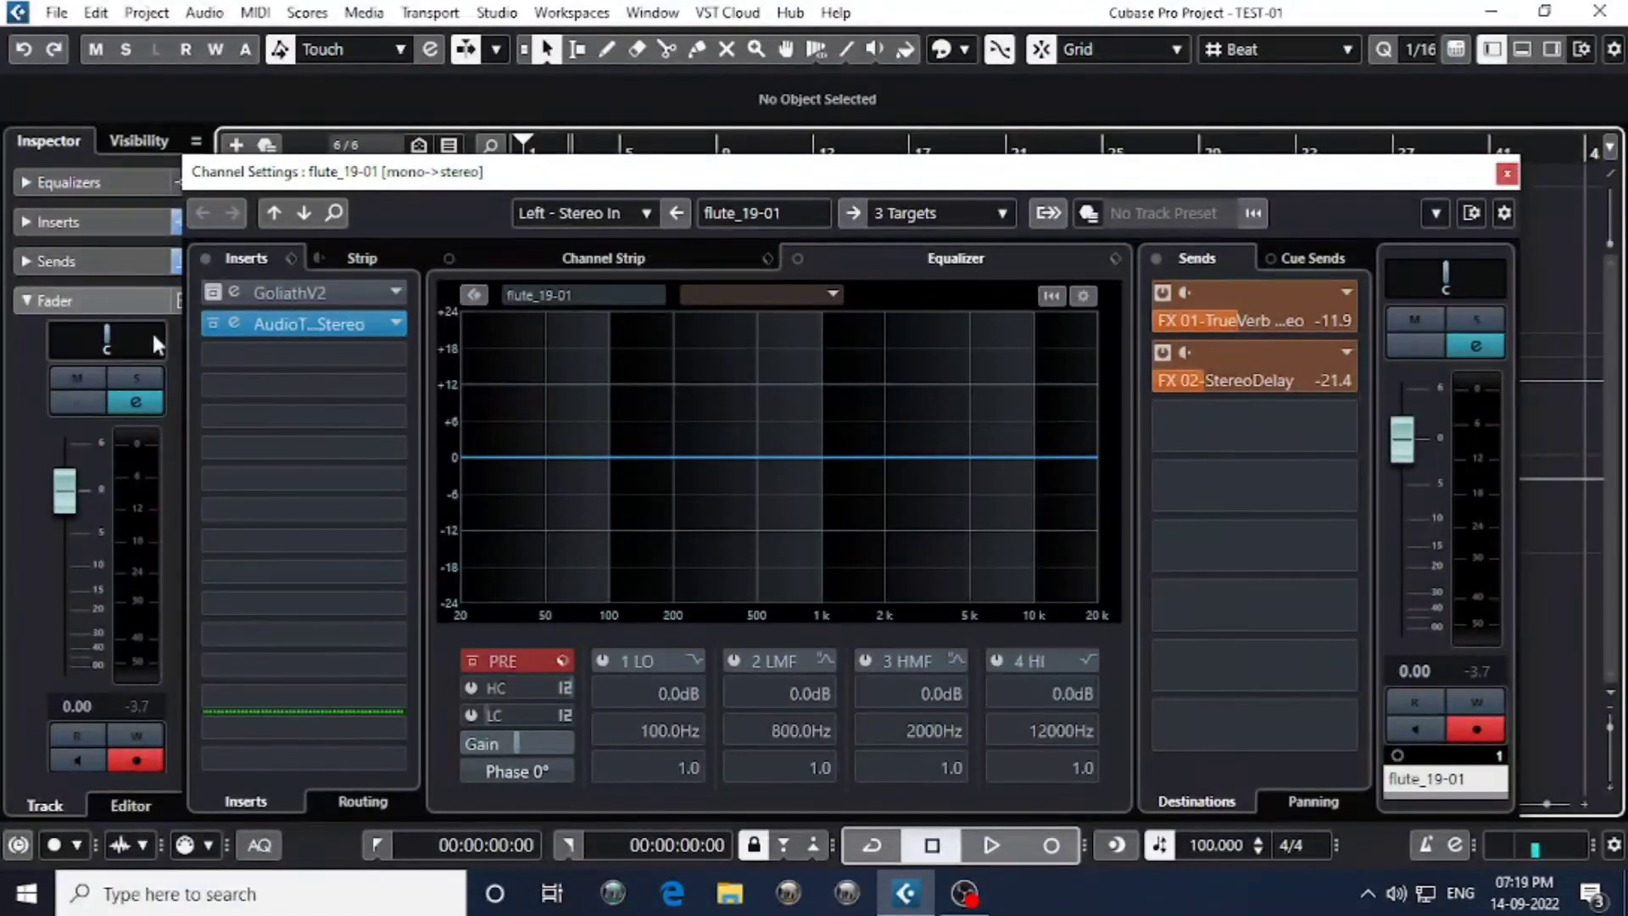
click(236, 323)
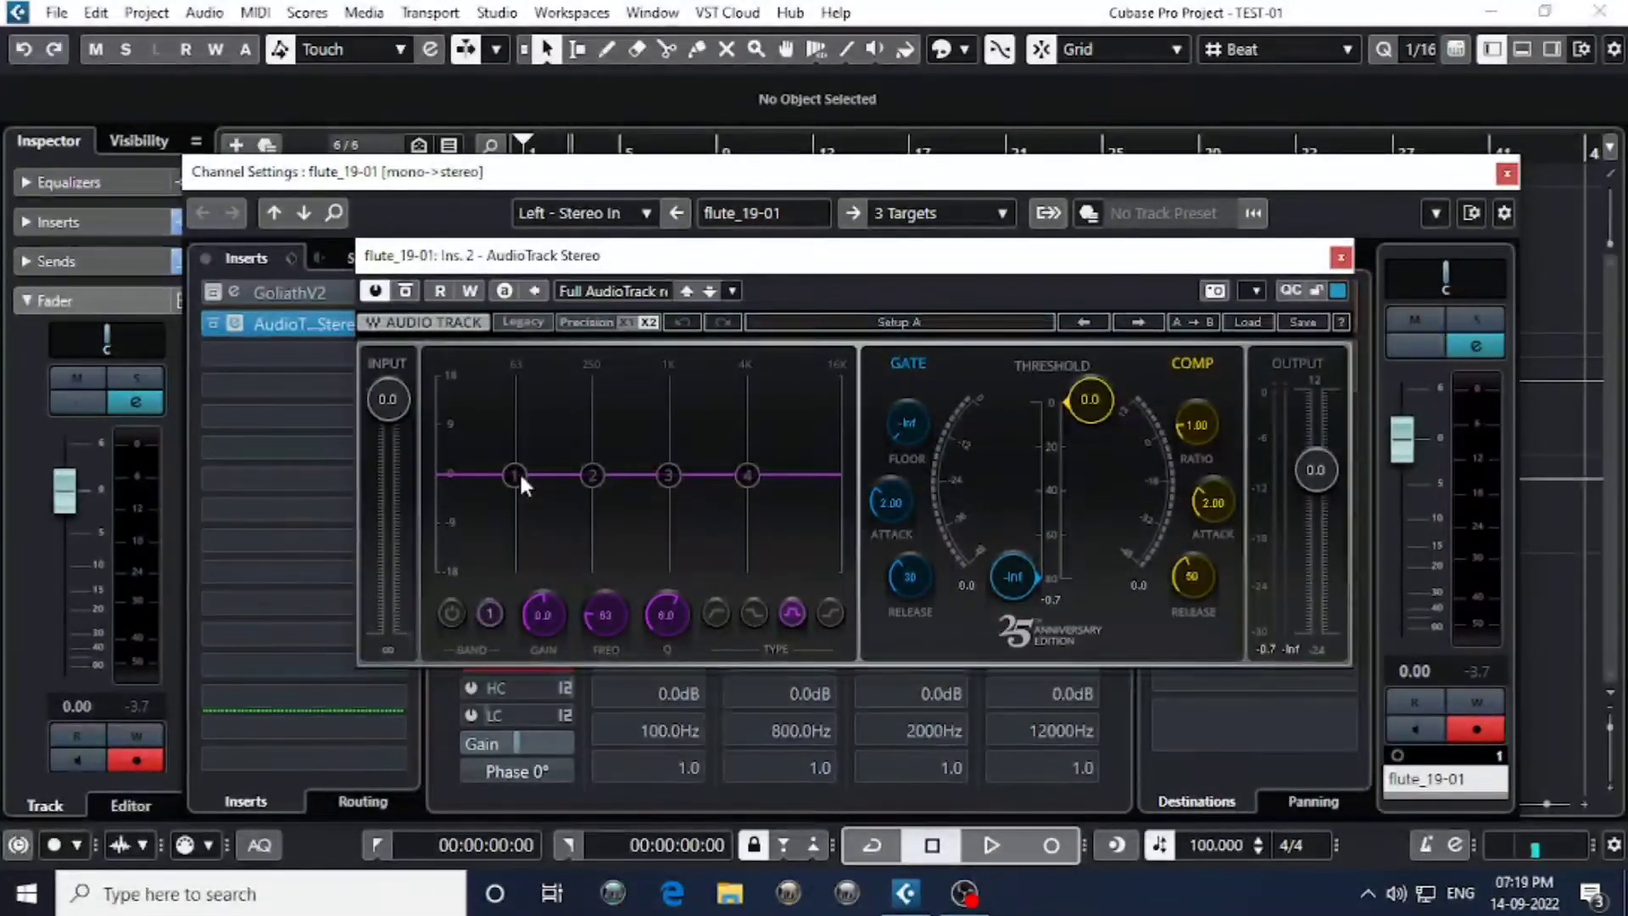
Enable AudioTrack equalizer band 1 and shape it as a low cut at about 58 Hz.
click(454, 614)
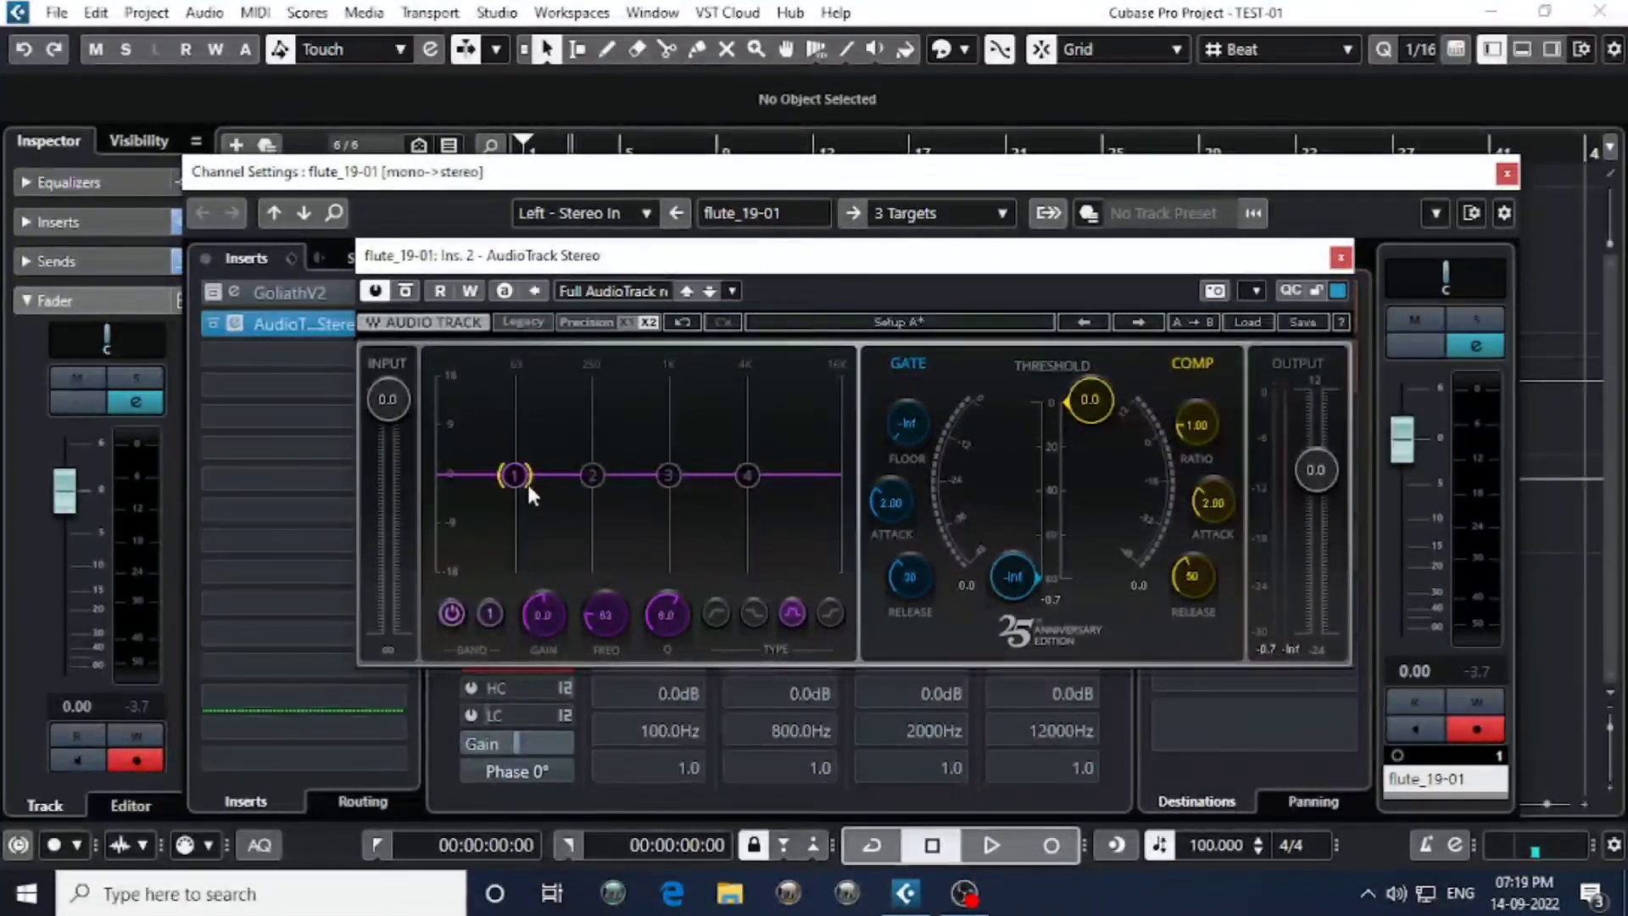
mouse_move(510, 514)
mouse_down()
mouse_move(488, 487)
mouse_move(506, 418)
mouse_move(455, 466)
mouse_move(476, 509)
mouse_move(569, 533)
mouse_move(513, 534)
mouse_move(526, 538)
mouse_up()
click(715, 613)
key(space)
key(space)
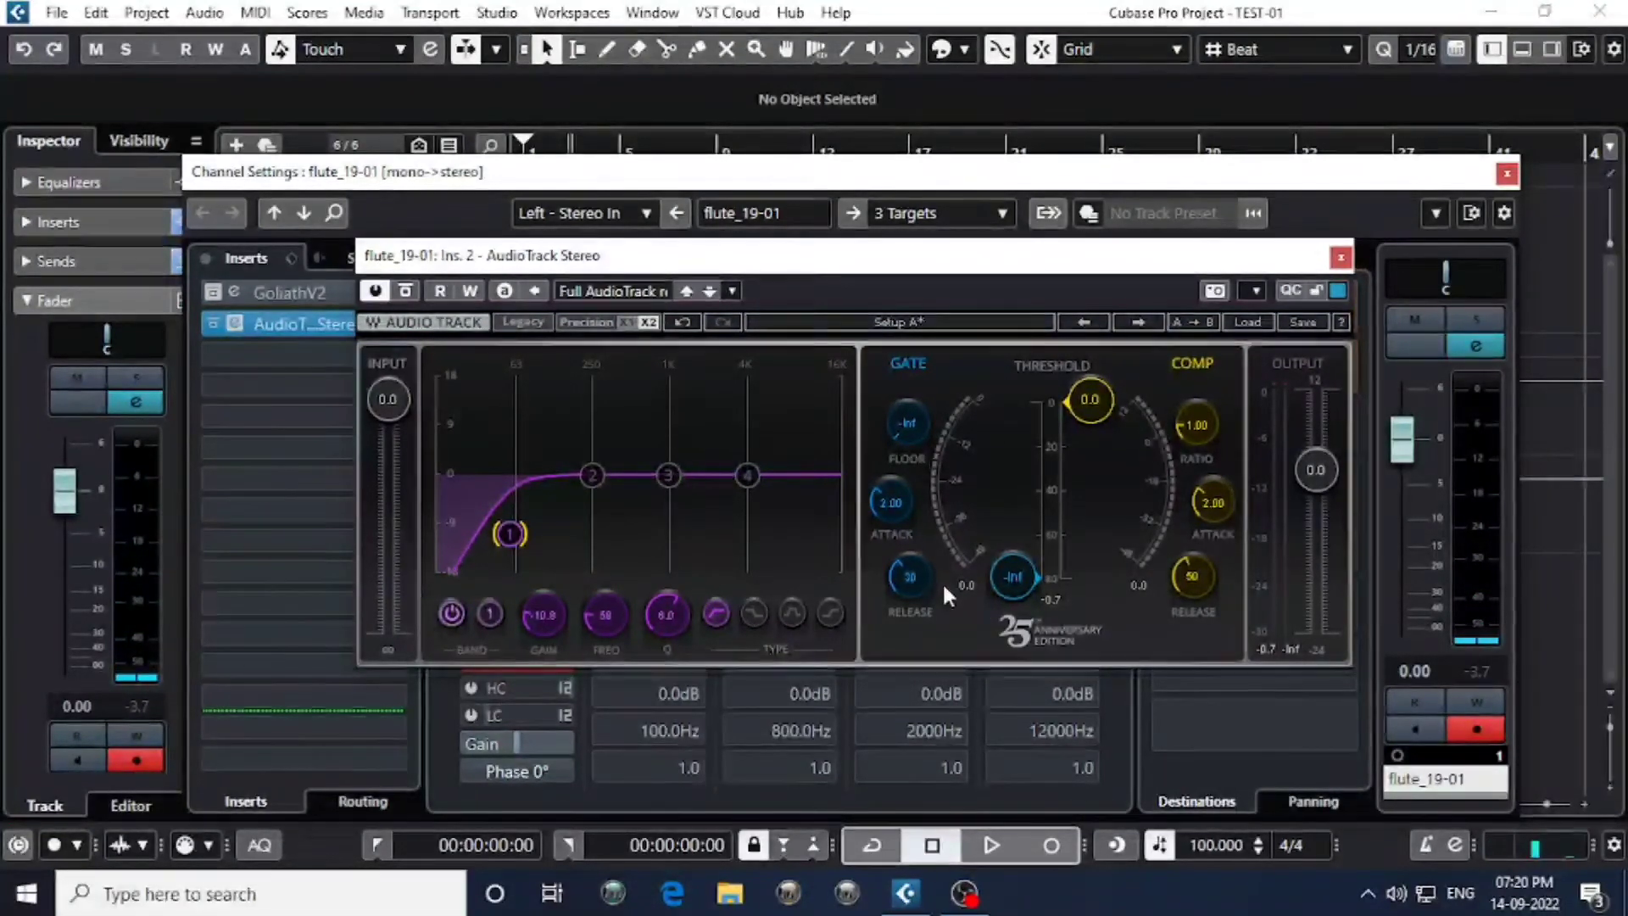
Boost AudioTrack band 4 by about 7.5 dB near 9738 Hz and move the band 1 low cut to about 38 Hz during playback.
key(space)
drag(746, 475, 777, 451)
key(space)
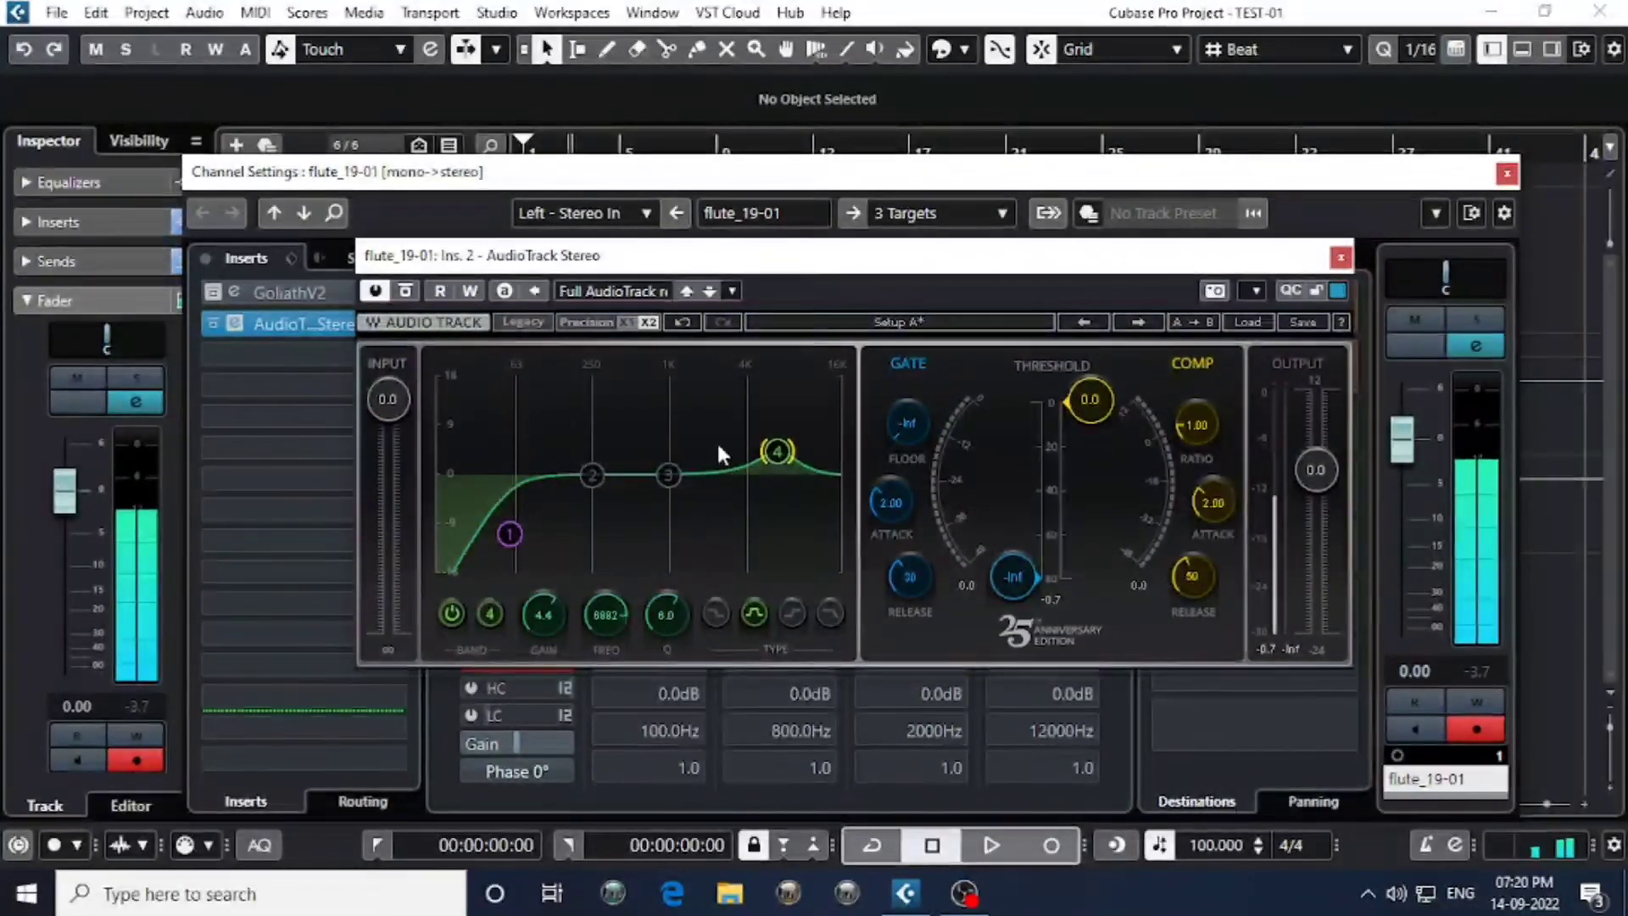
key(space)
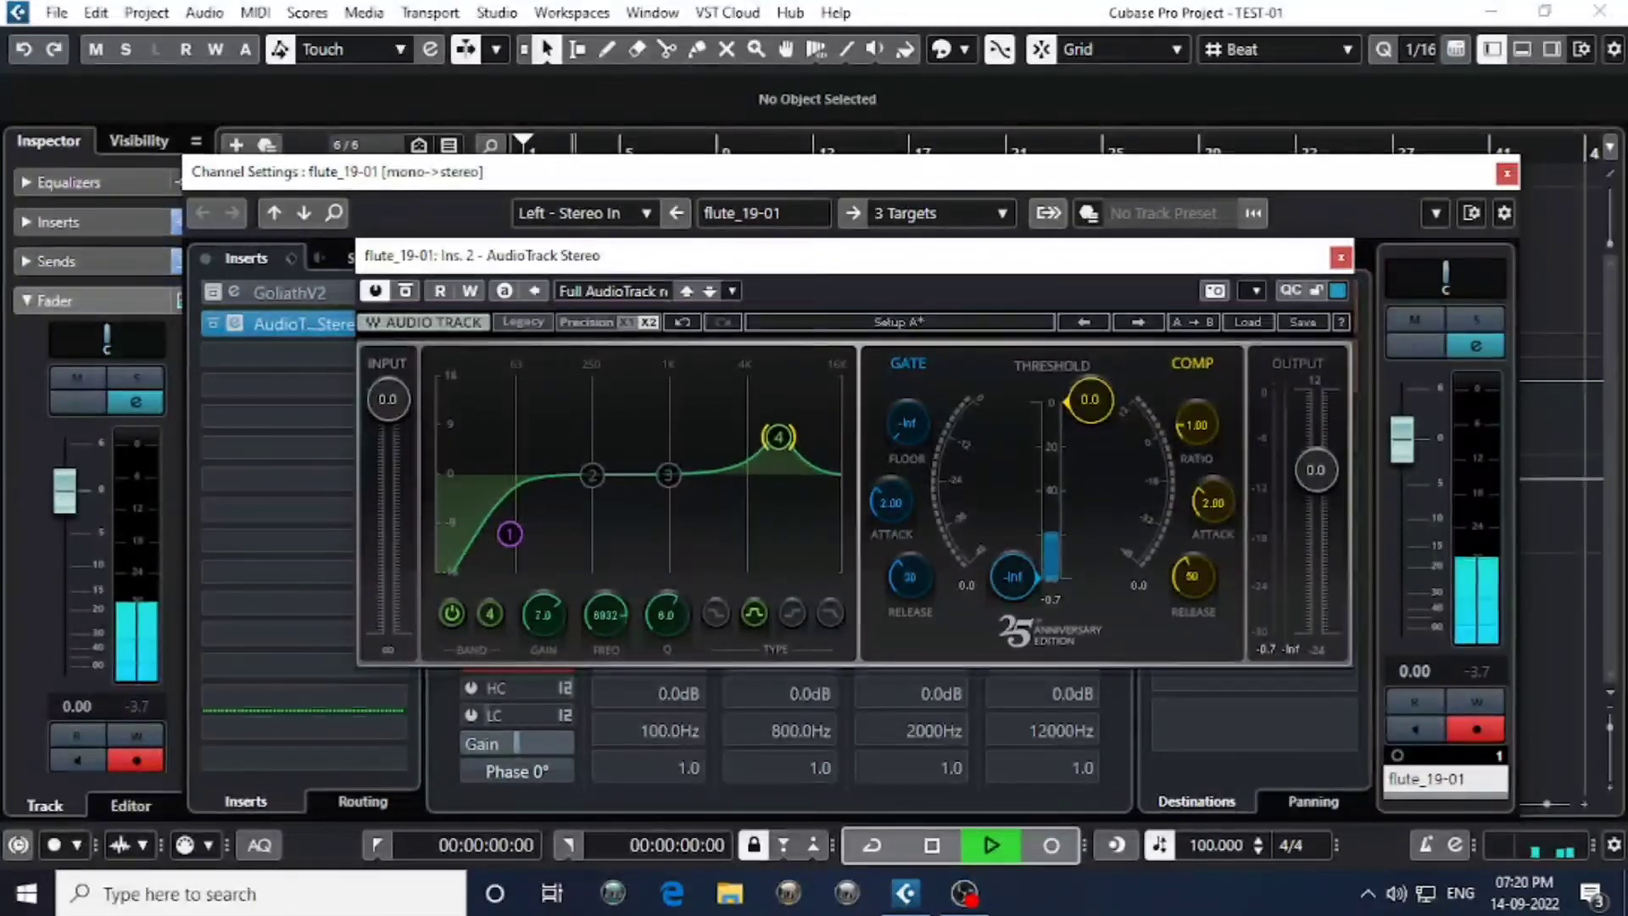
mouse_move(777, 451)
mouse_down()
mouse_move(809, 423)
mouse_move(781, 385)
mouse_move(825, 421)
mouse_move(790, 433)
mouse_up()
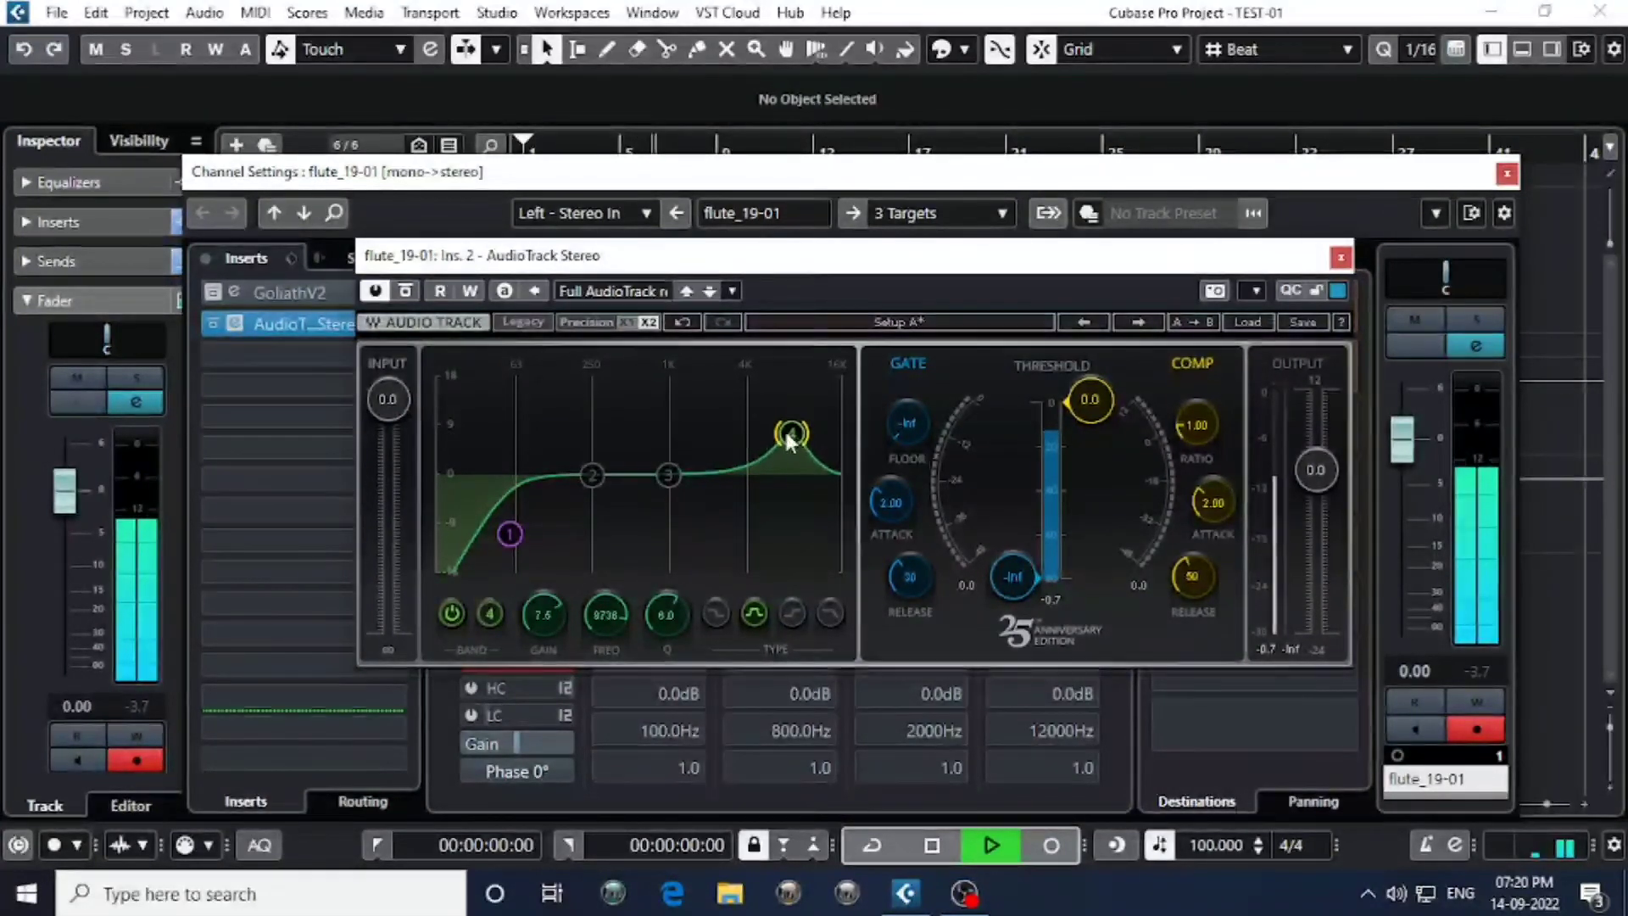
drag(510, 533, 485, 534)
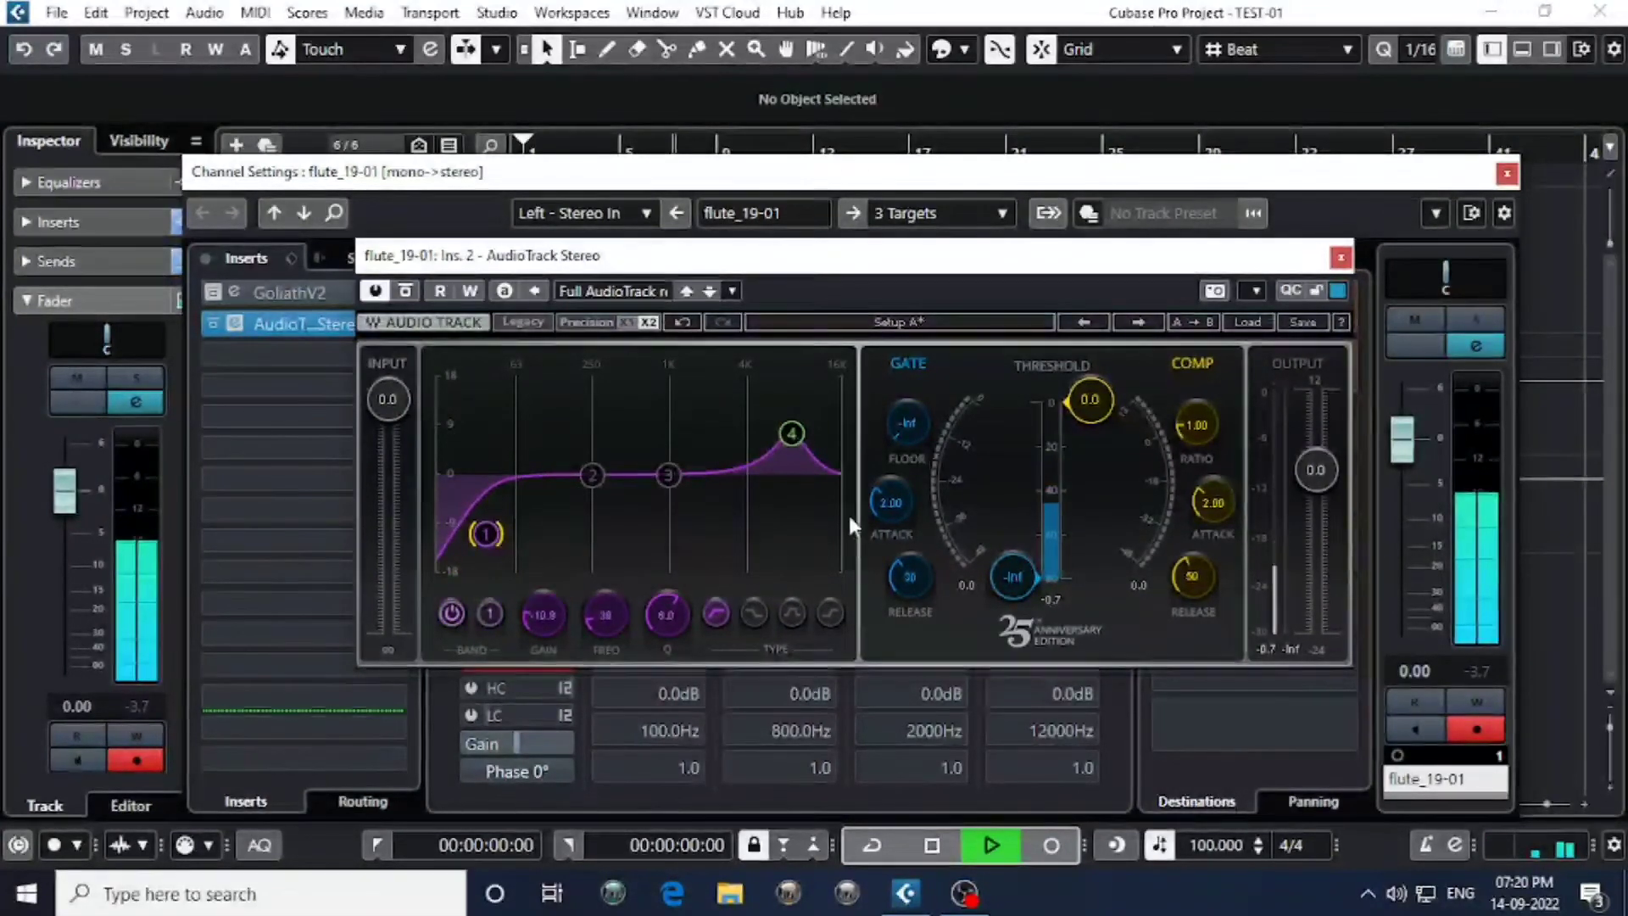
Boost AudioTrack band 3 by about 3.2 dB near 1468 Hz and reduce band 4 to about 3.3 dB near 8428 Hz.
drag(791, 433, 790, 448)
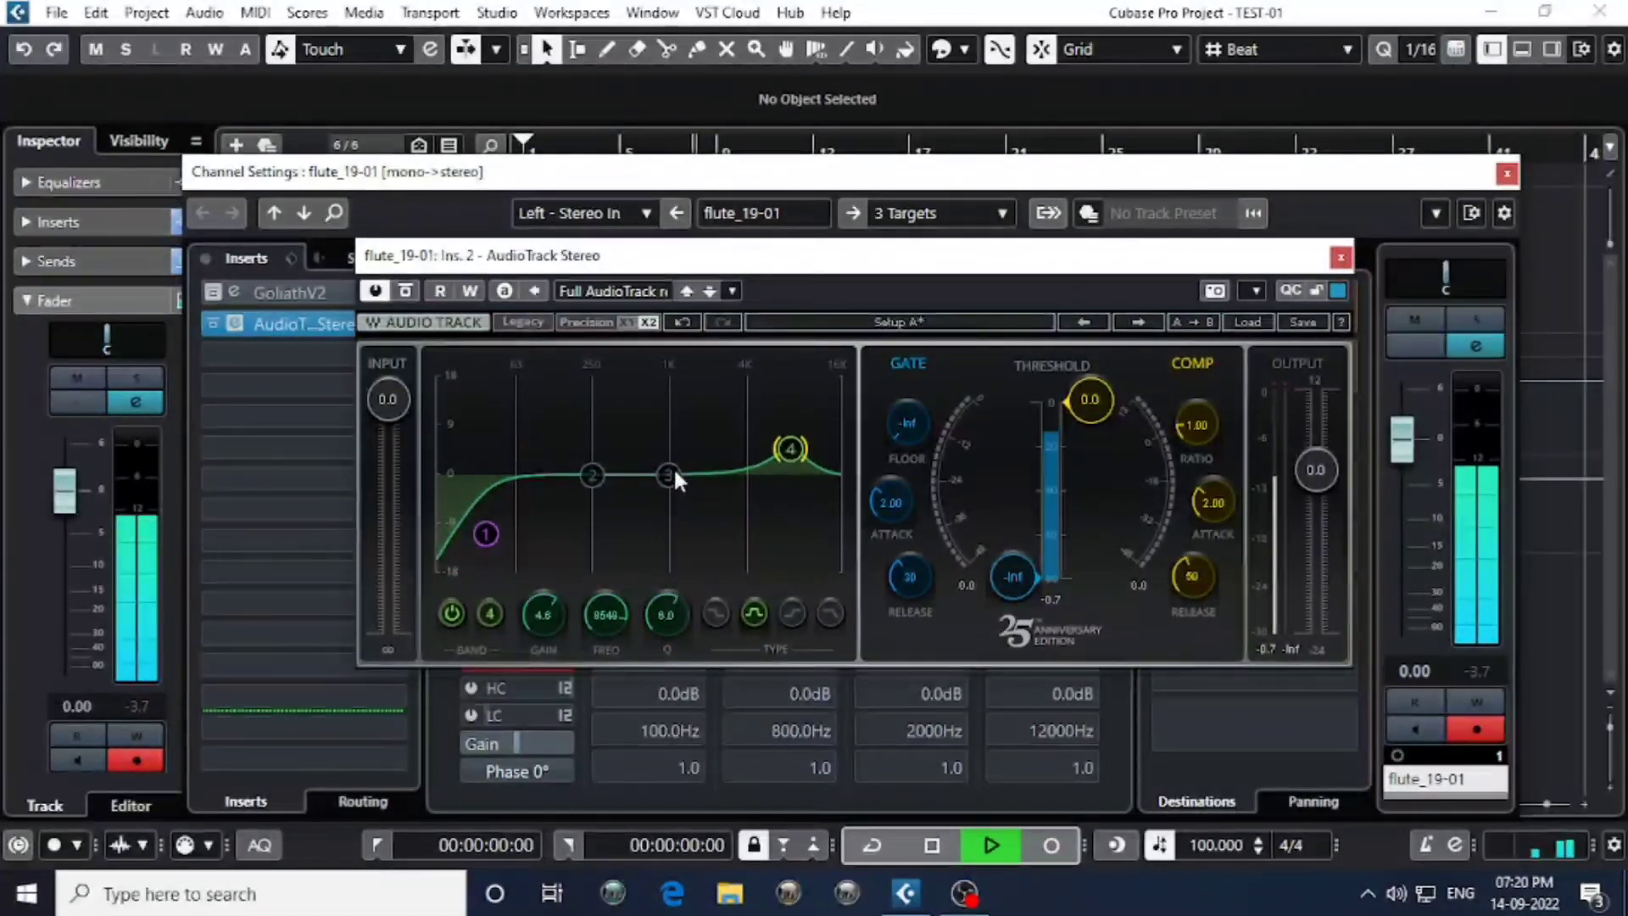
mouse_move(669, 474)
mouse_down()
mouse_move(712, 458)
mouse_move(659, 454)
mouse_move(709, 451)
mouse_move(670, 455)
mouse_move(689, 457)
mouse_up()
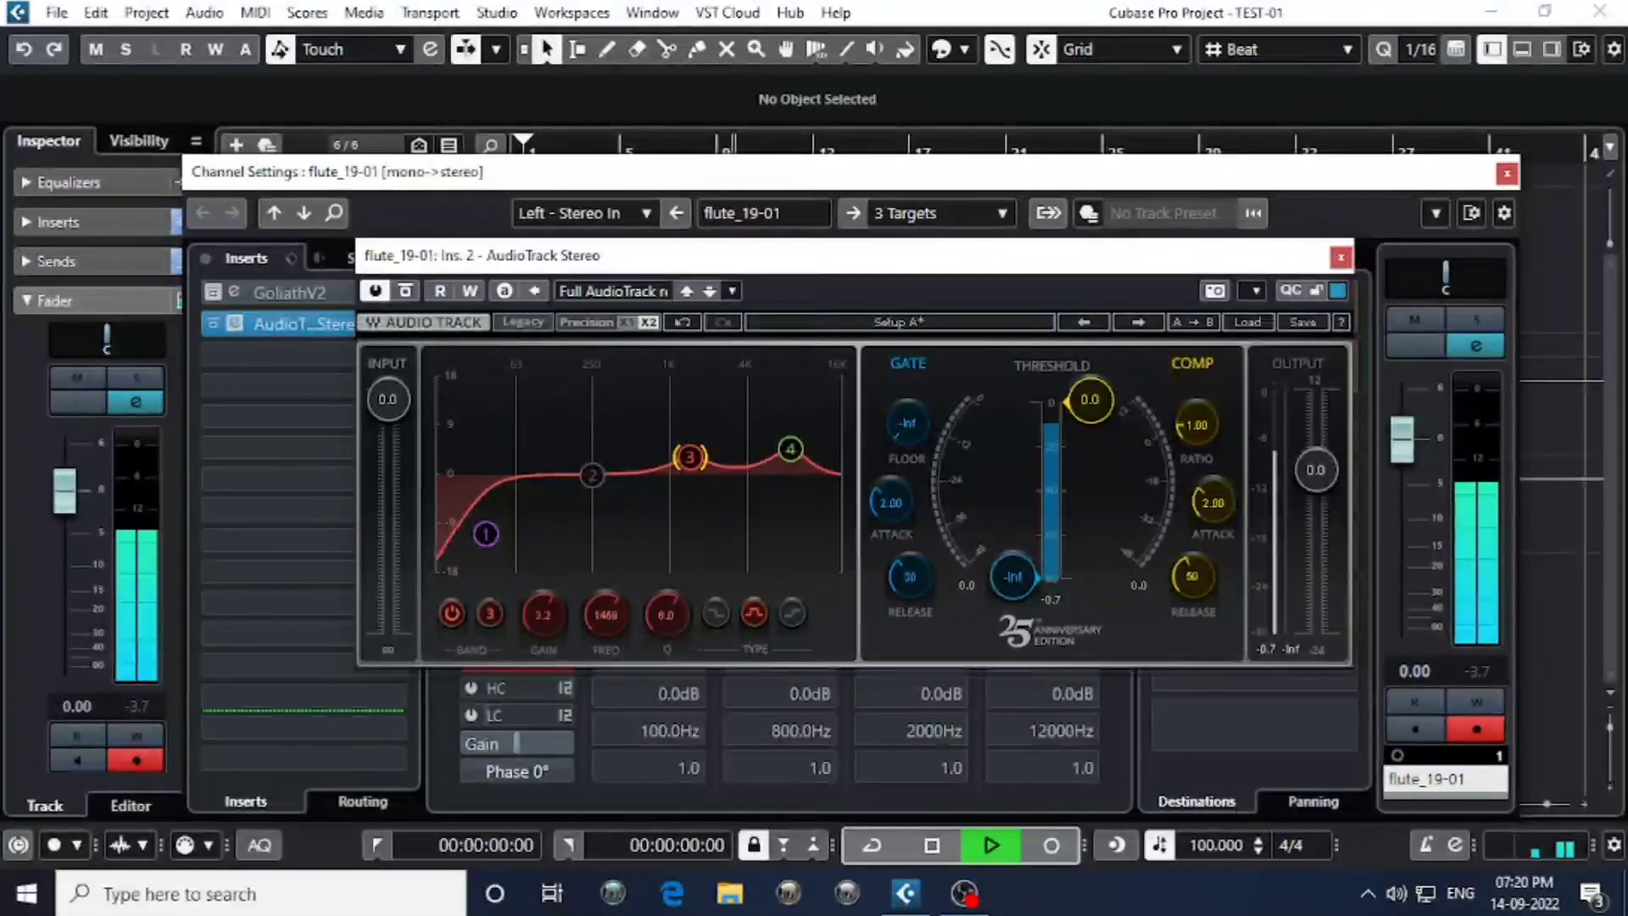
drag(791, 448, 789, 458)
key(space)
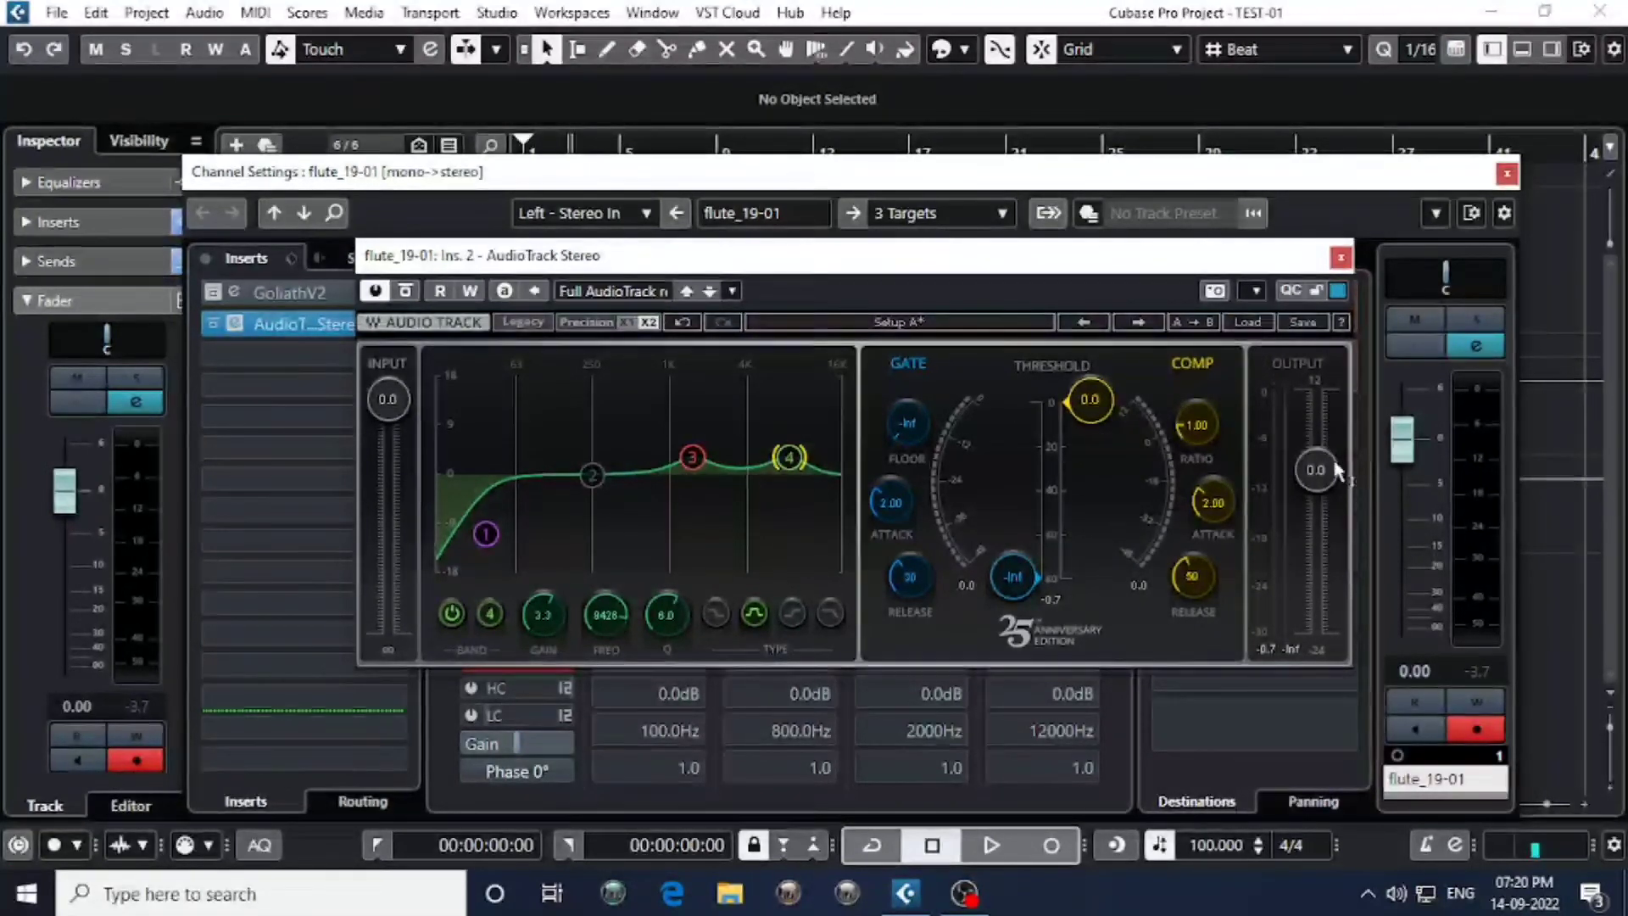
Lower the AudioTrack compressor threshold to -27.1 while auditioning the flute.
key(space)
drag(1090, 399, 1100, 489)
key(space)
key(space)
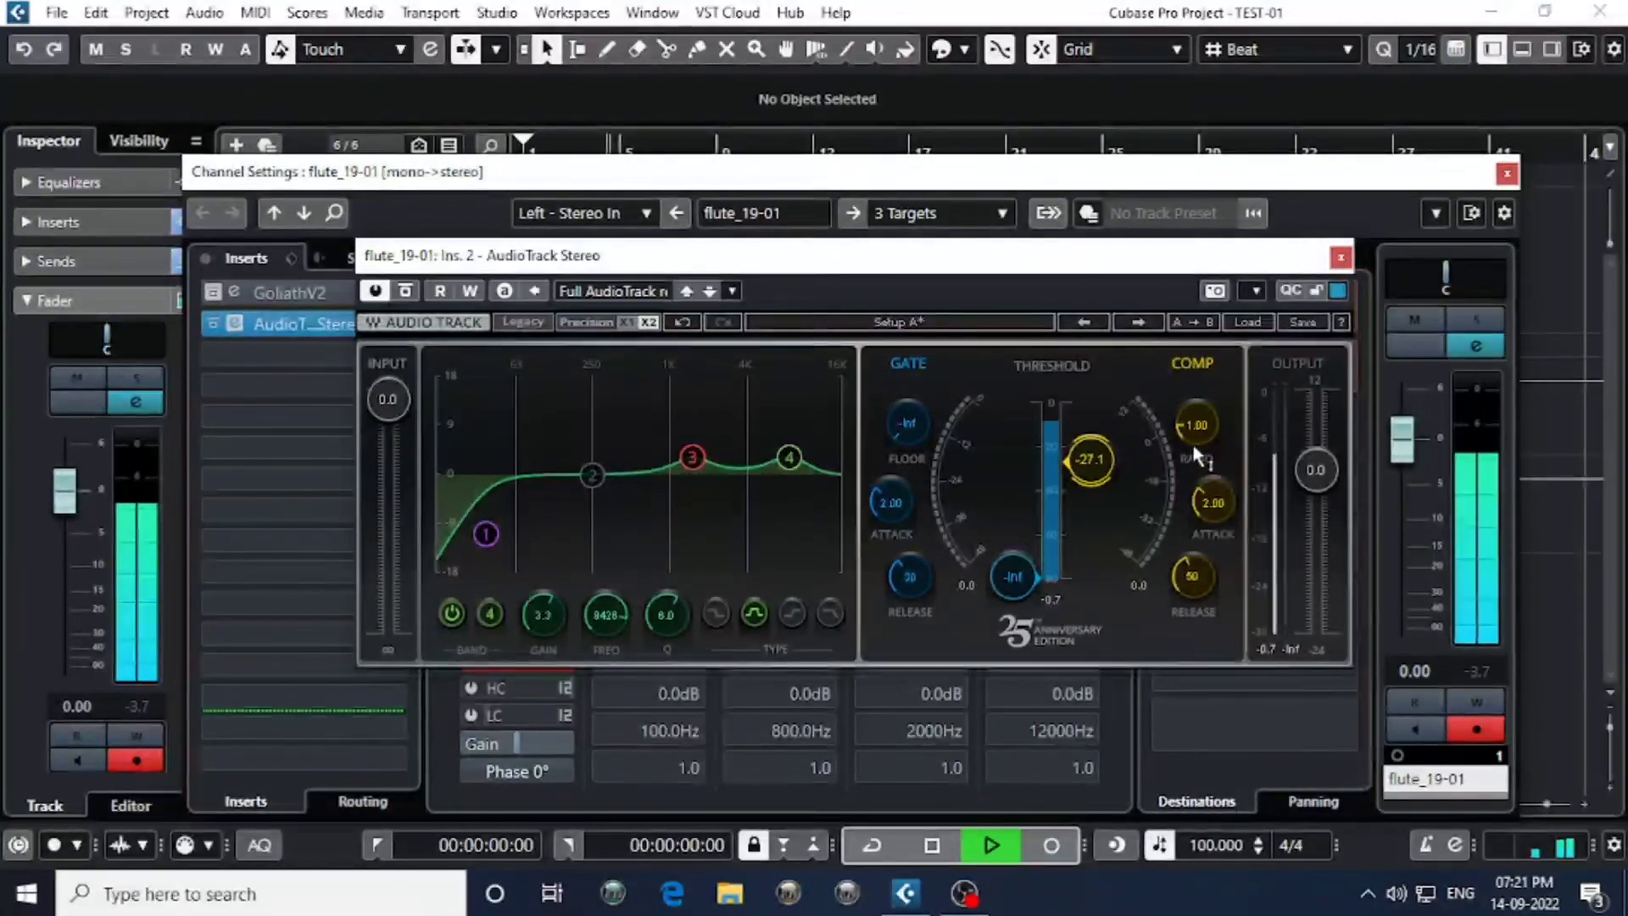
key(space)
Set the AudioTrack compressor ratio to 3.01, attack to 1.69 and release to 17.
drag(1207, 414, 1207, 395)
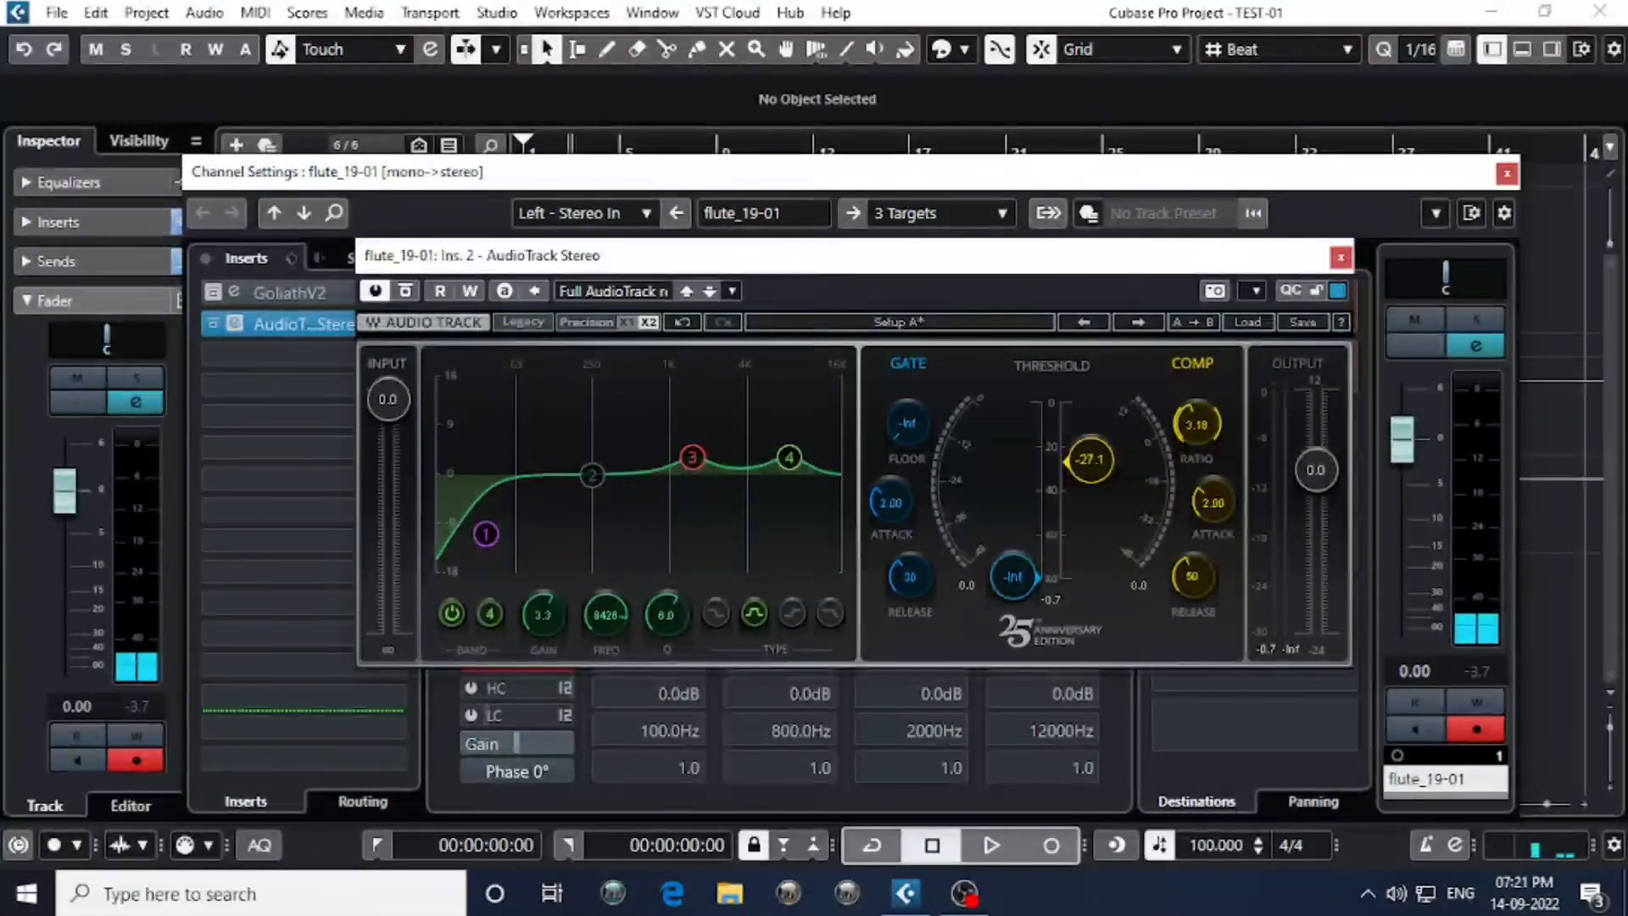
mouse_move(1208, 395)
mouse_down()
mouse_move(1207, 378)
mouse_move(1214, 425)
mouse_up()
key(space)
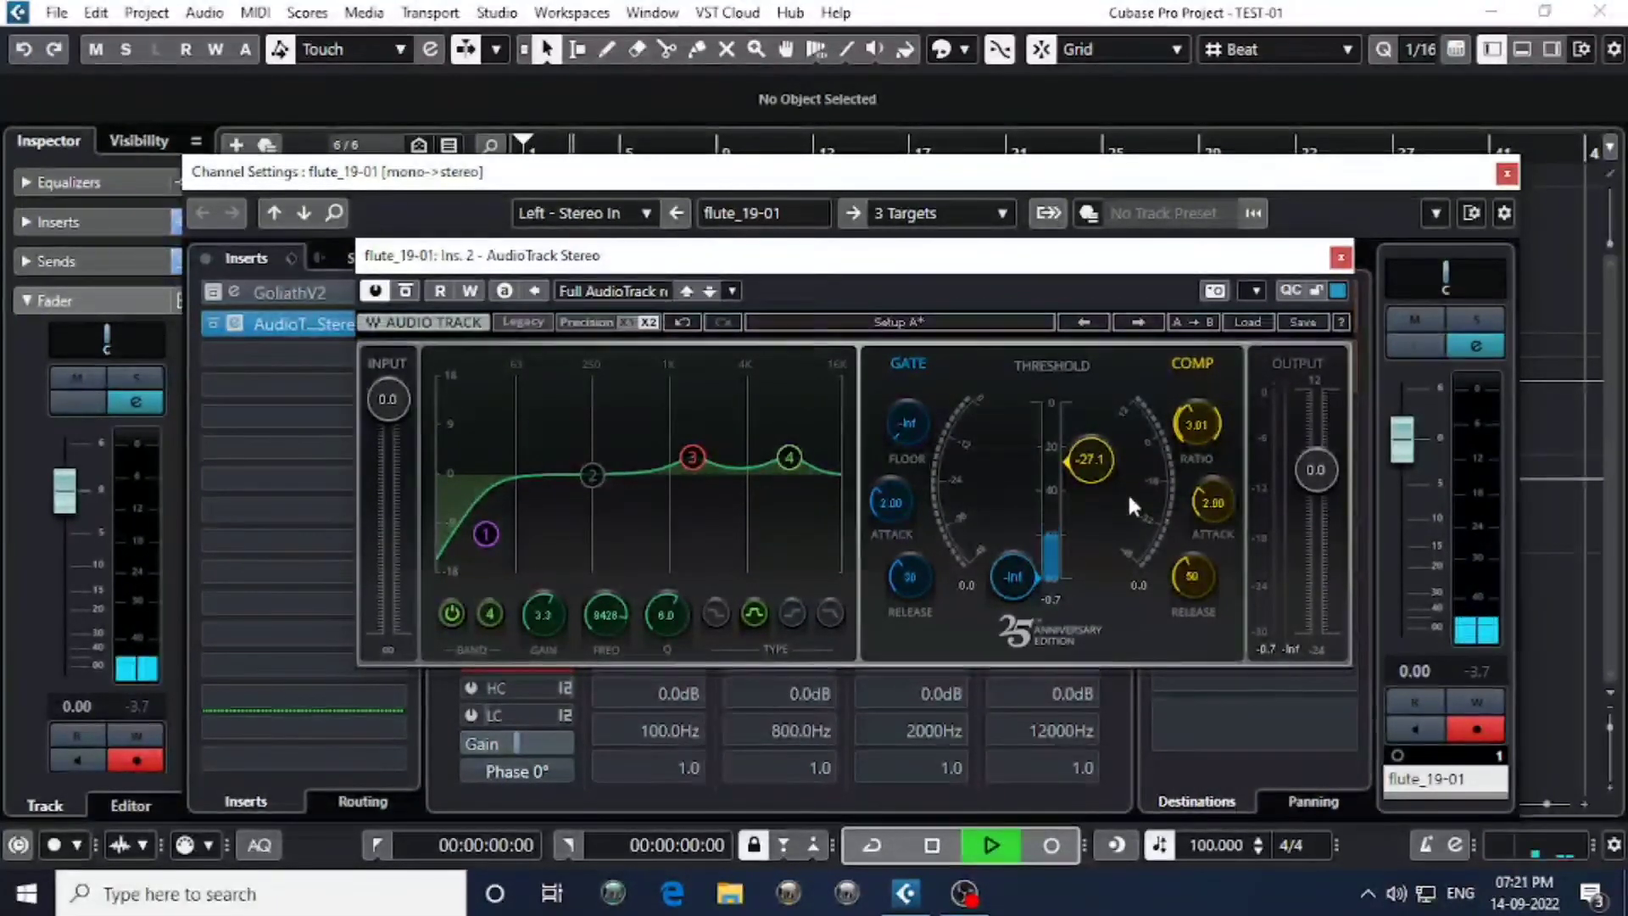
drag(1217, 505, 1177, 584)
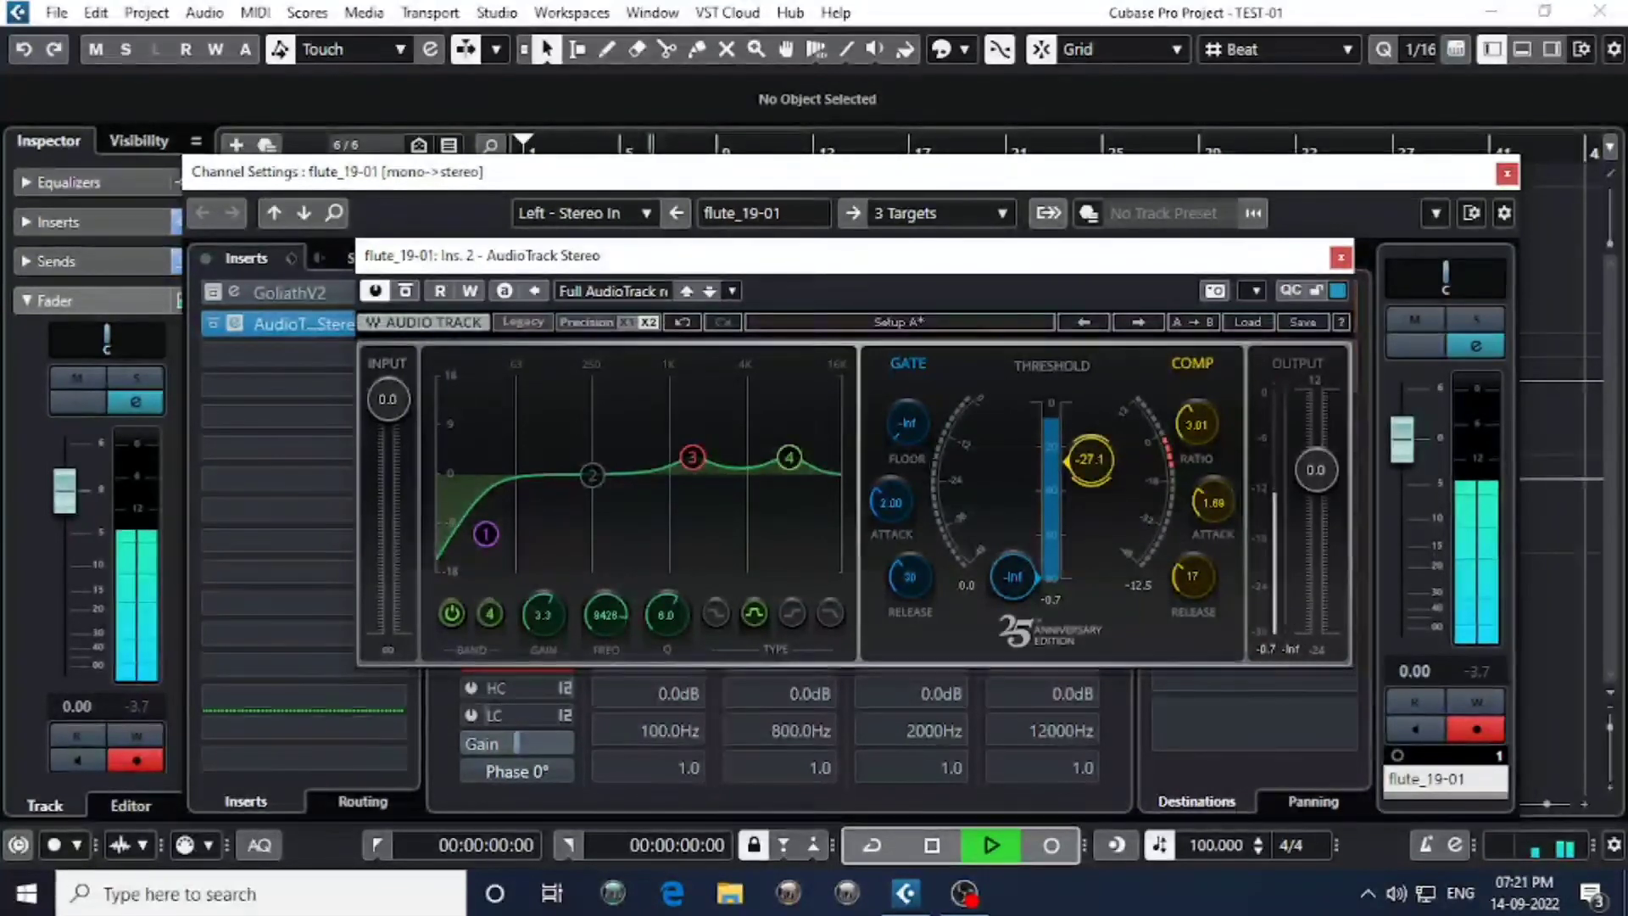
Raise the AudioTrack compressor threshold to -22.9 and audition the flute.
drag(1090, 459, 1091, 437)
key(space)
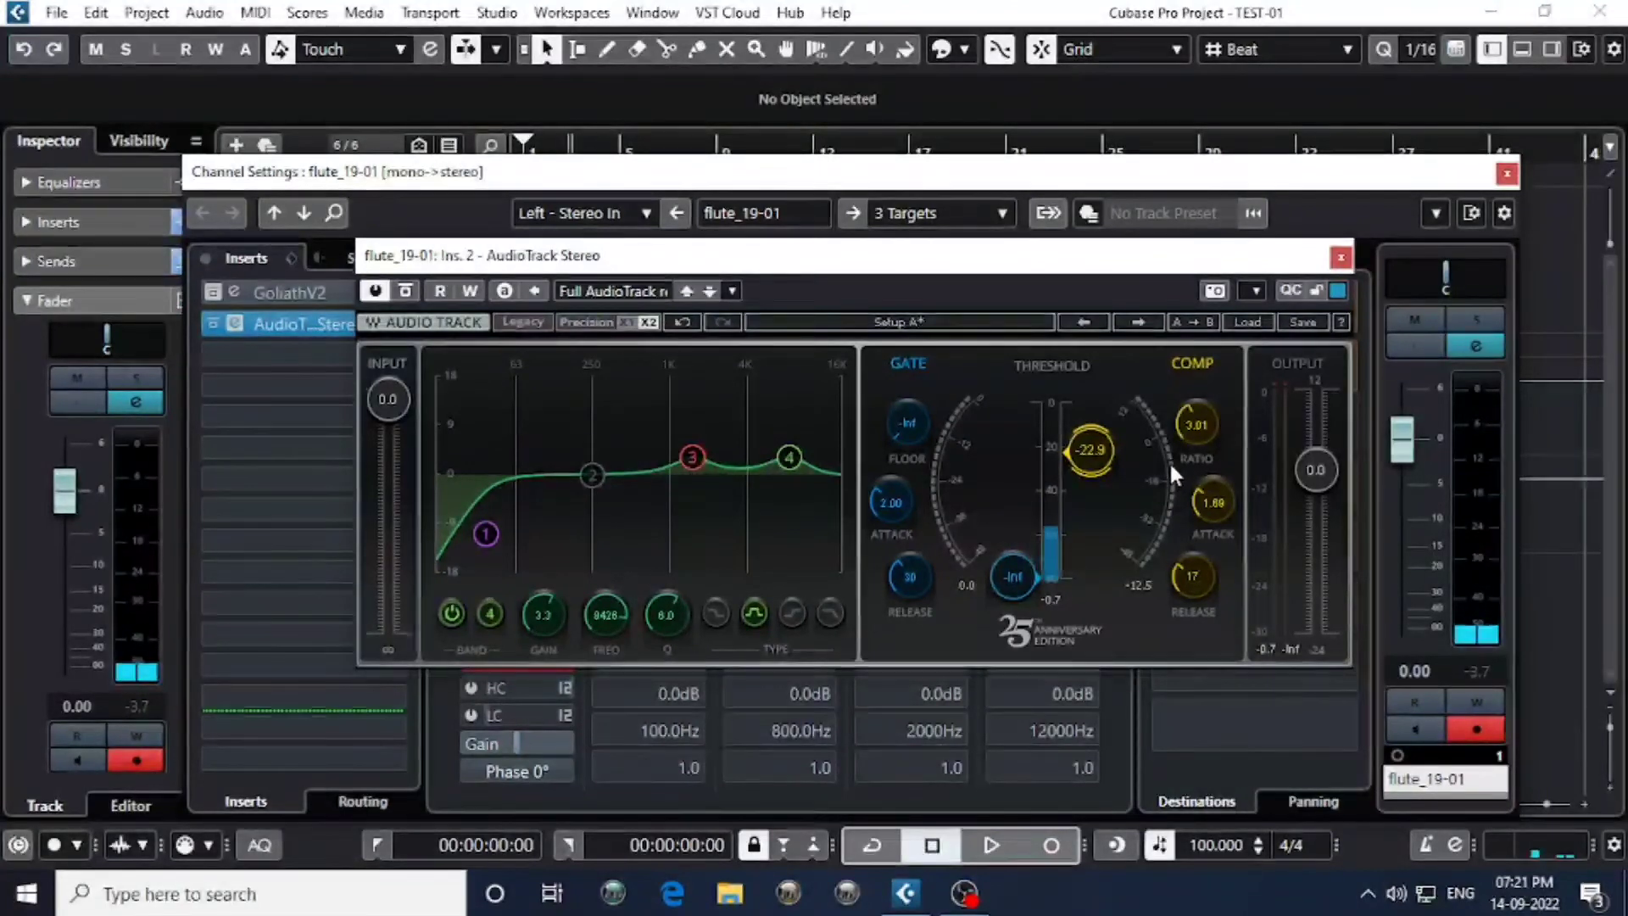
key(space)
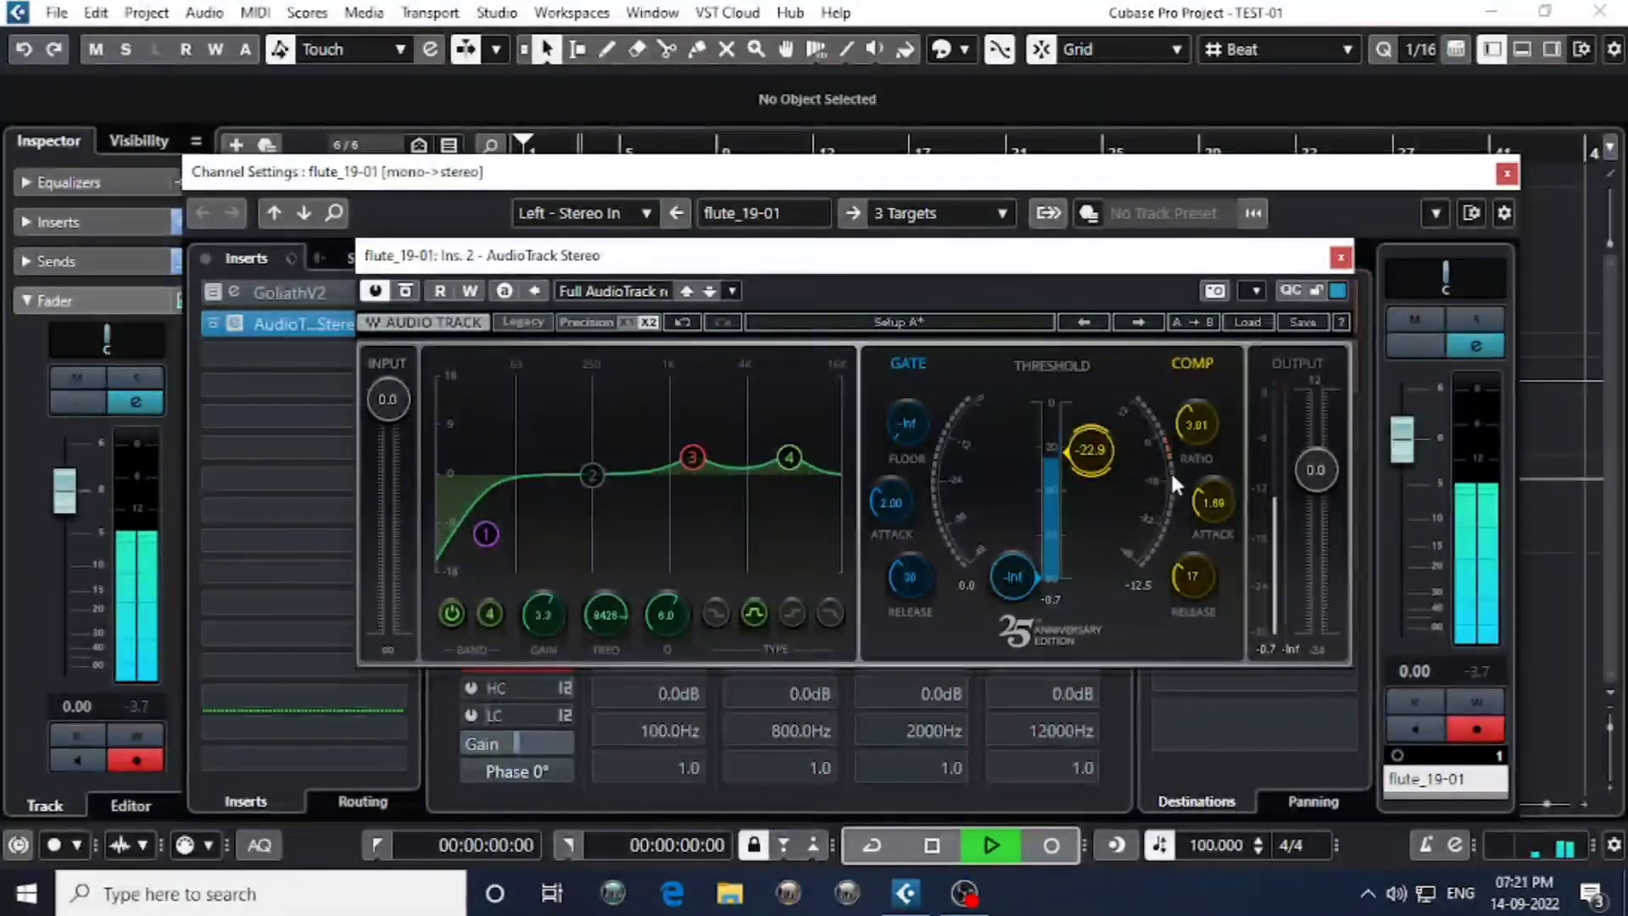
key(space)
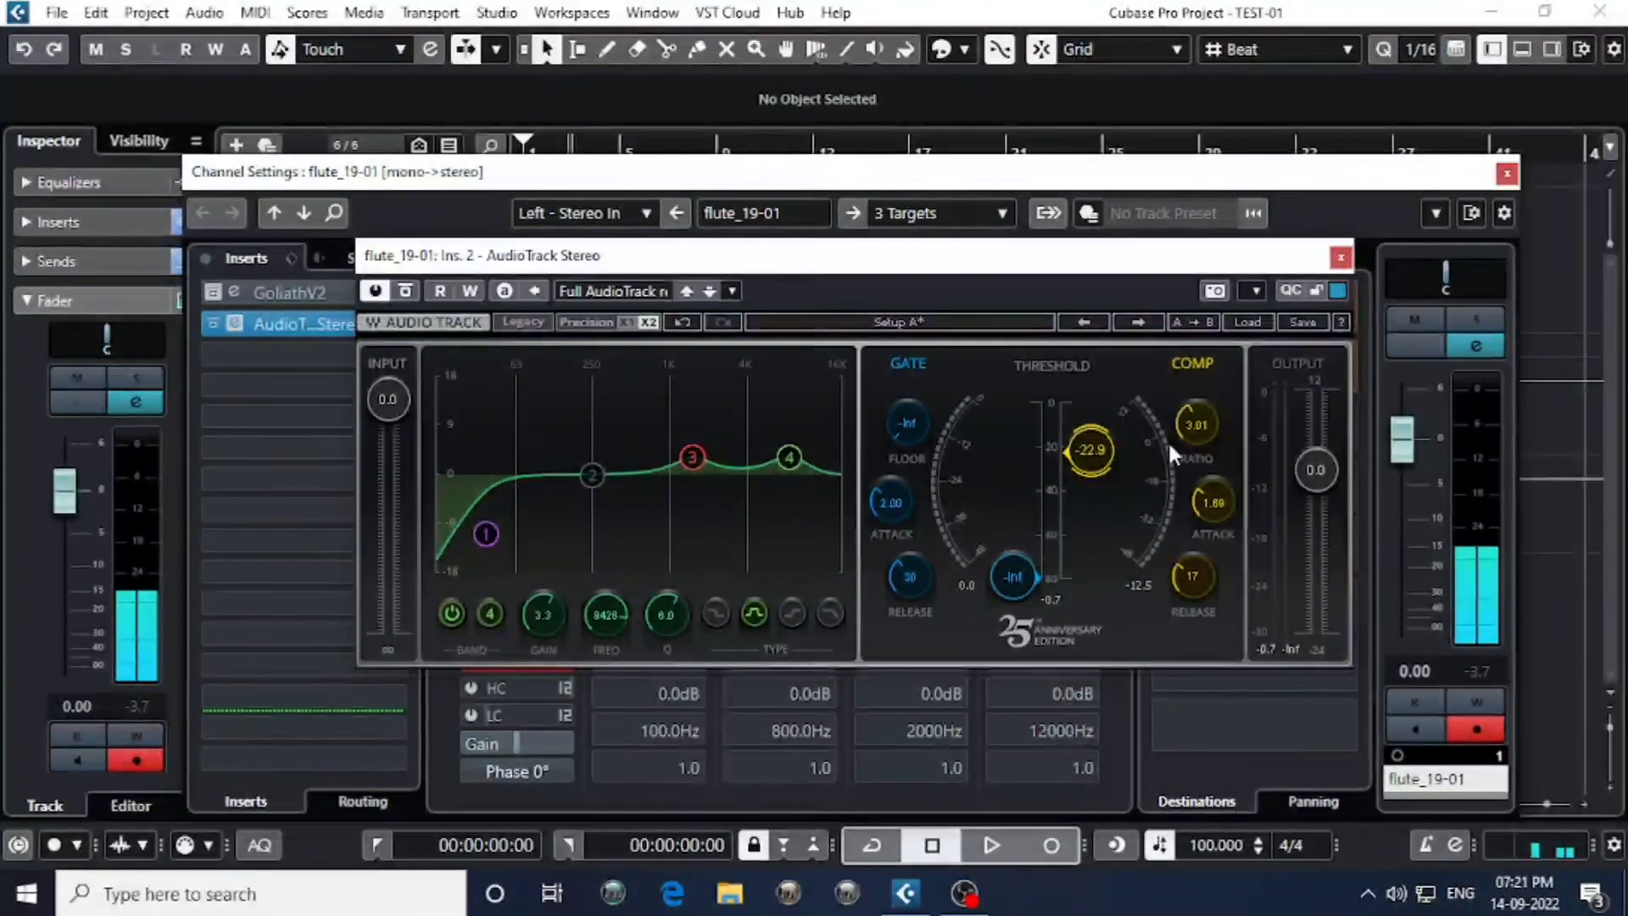